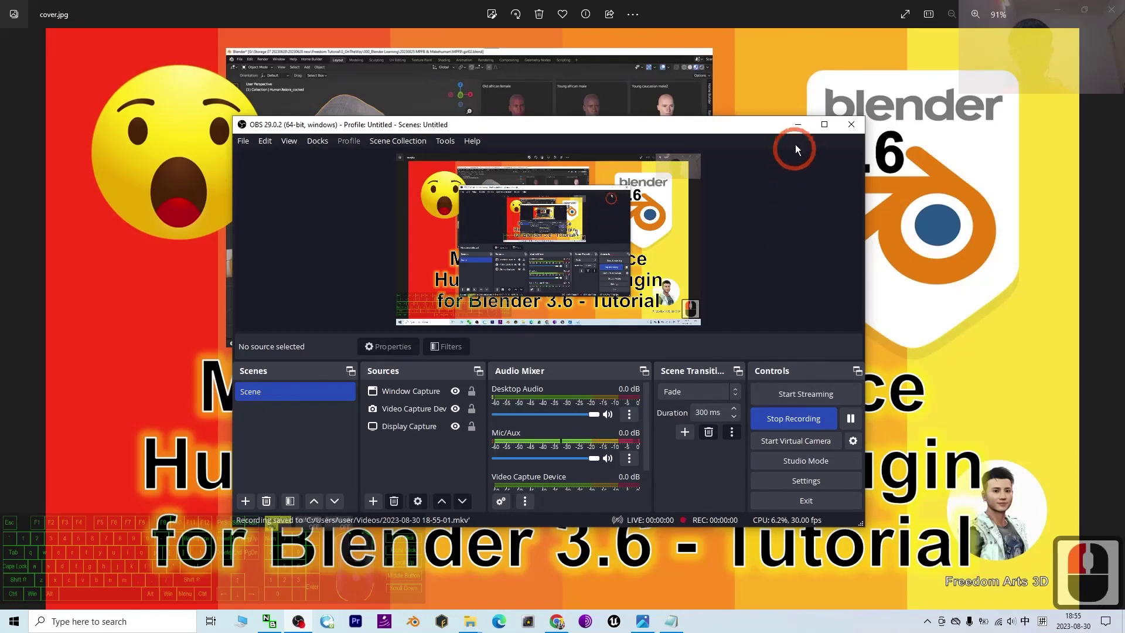
Step: Open notes.txt at a larger text size and read the title and description of the Makehuman MPFB add-on
left_click(798, 124)
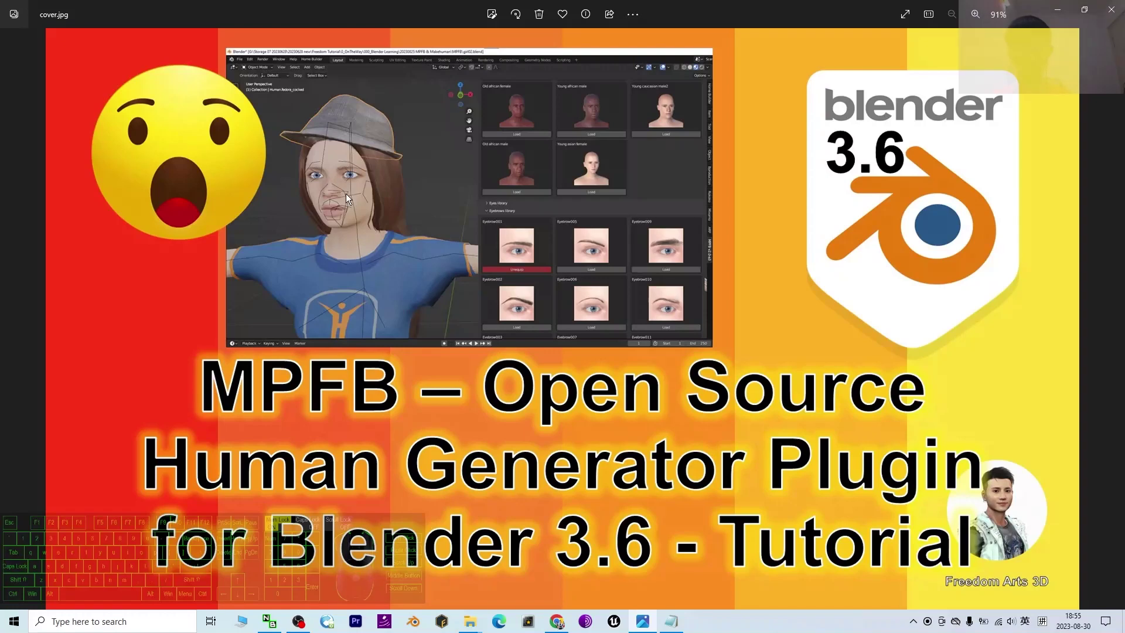
left_click(673, 620)
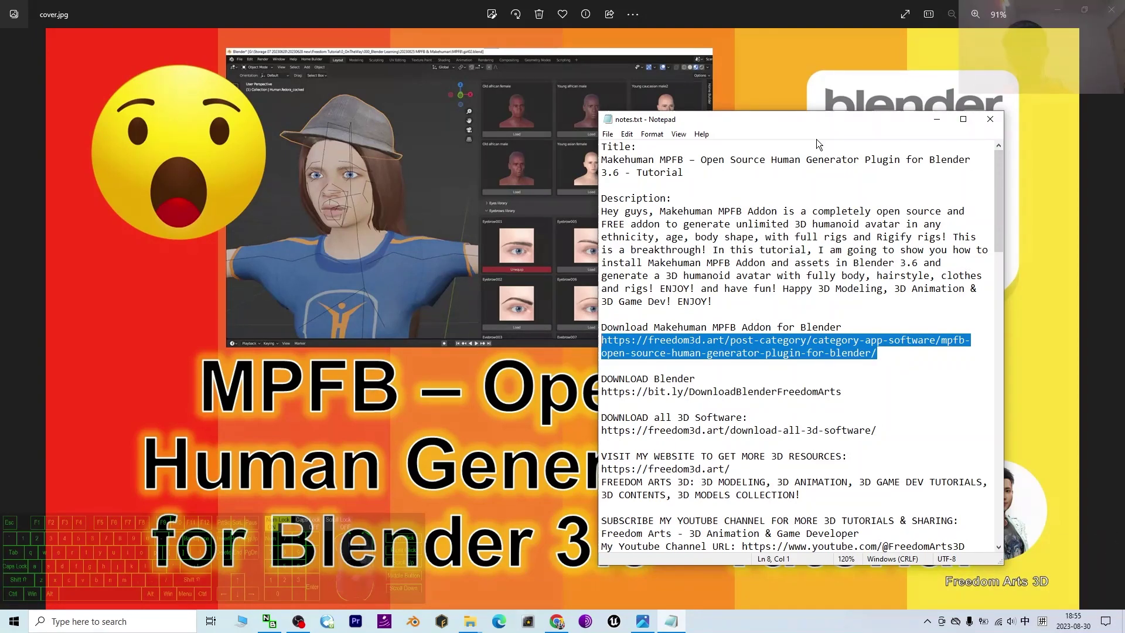
left_click_drag(817, 124, 831, 123)
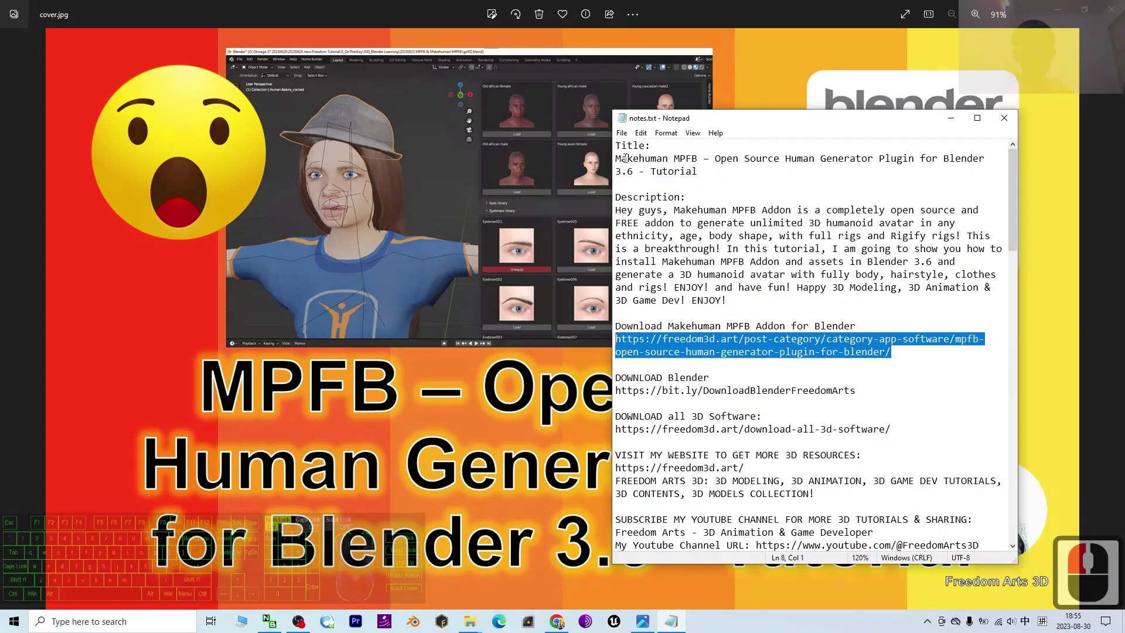
left_click(675, 157)
left_click(798, 209)
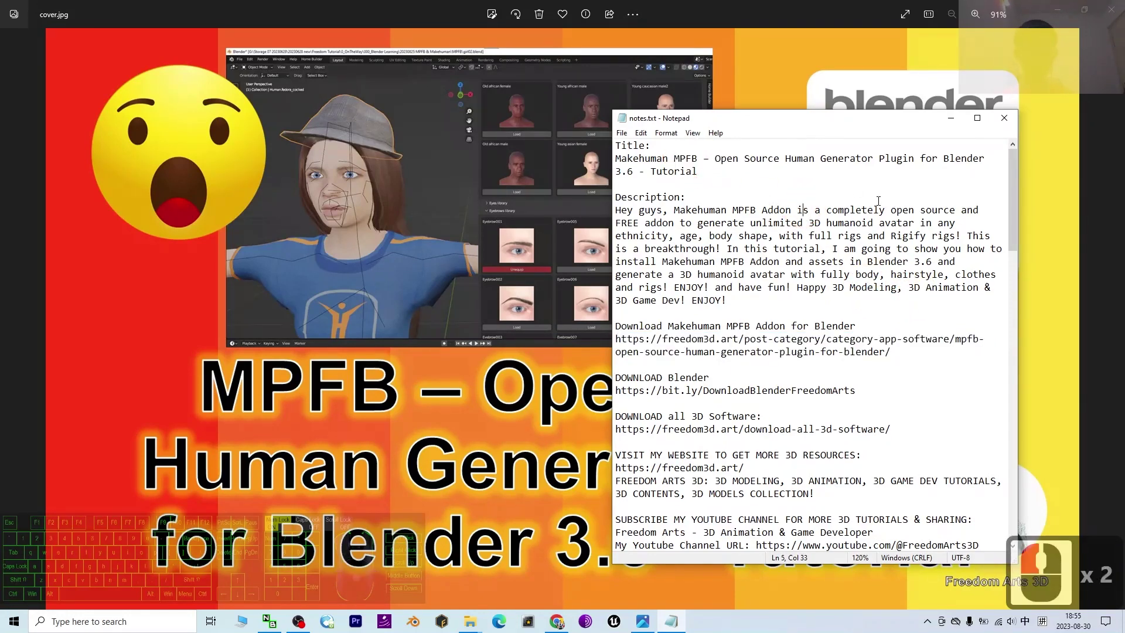
left_click_drag(812, 222, 902, 223)
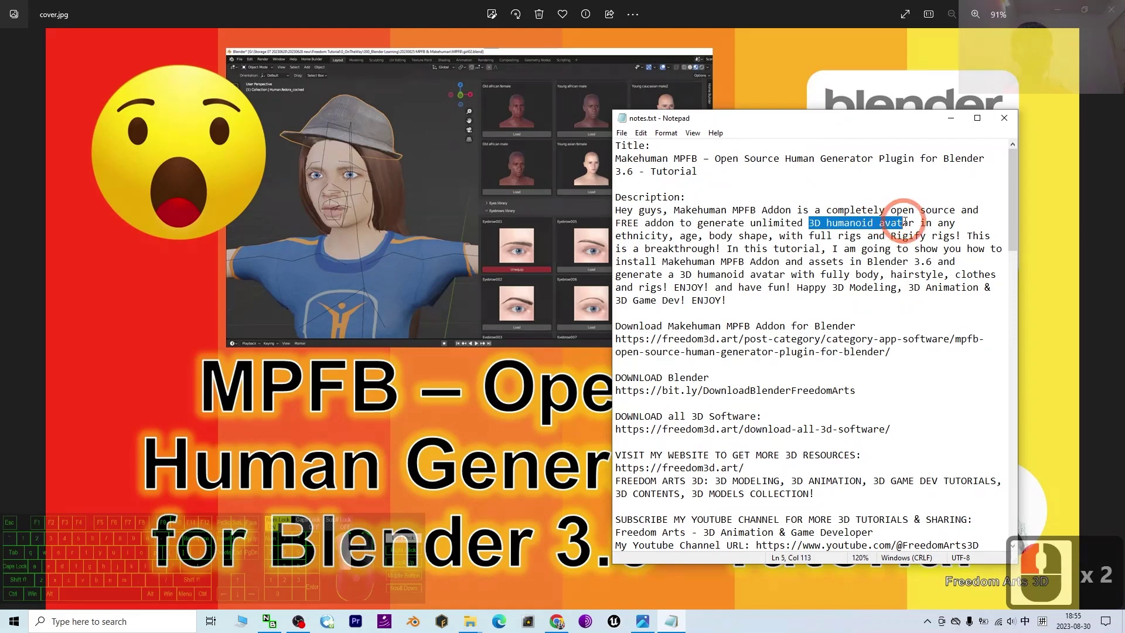
scroll(666, 252, "up", 2, "ctrl")
left_click(665, 252)
left_click_drag(720, 245, 827, 245)
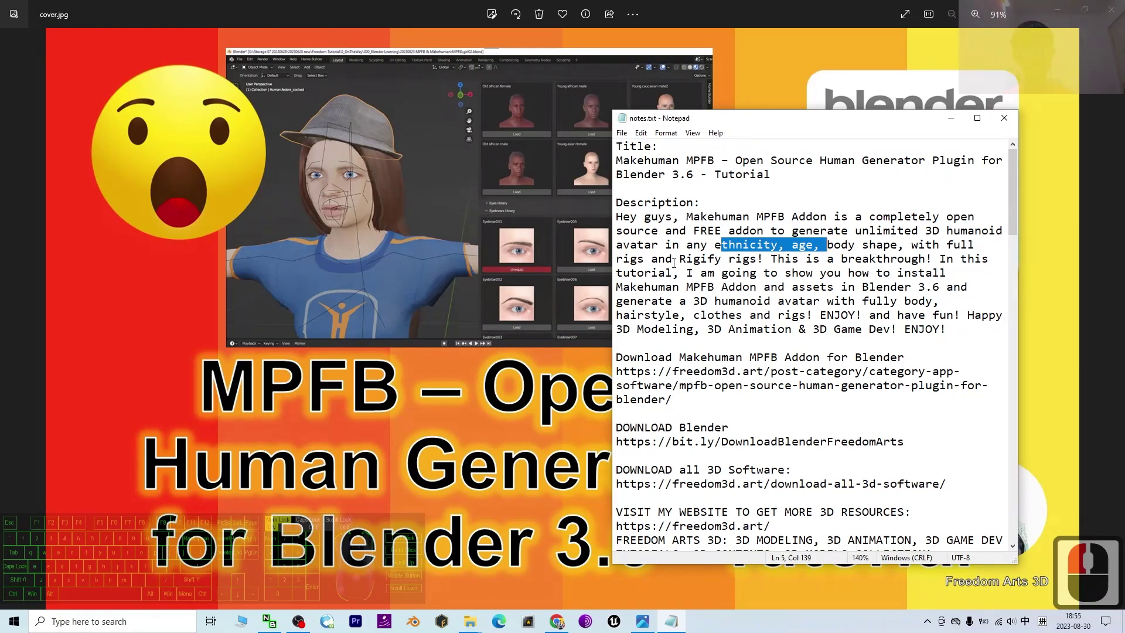
left_click_drag(680, 258, 751, 258)
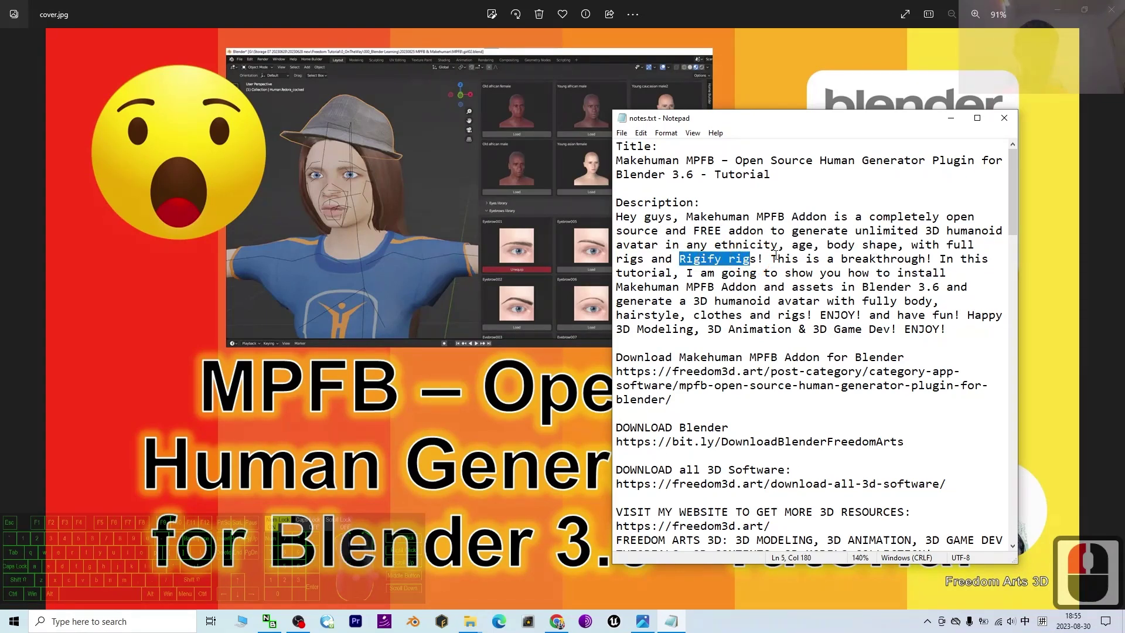
left_click(951, 119)
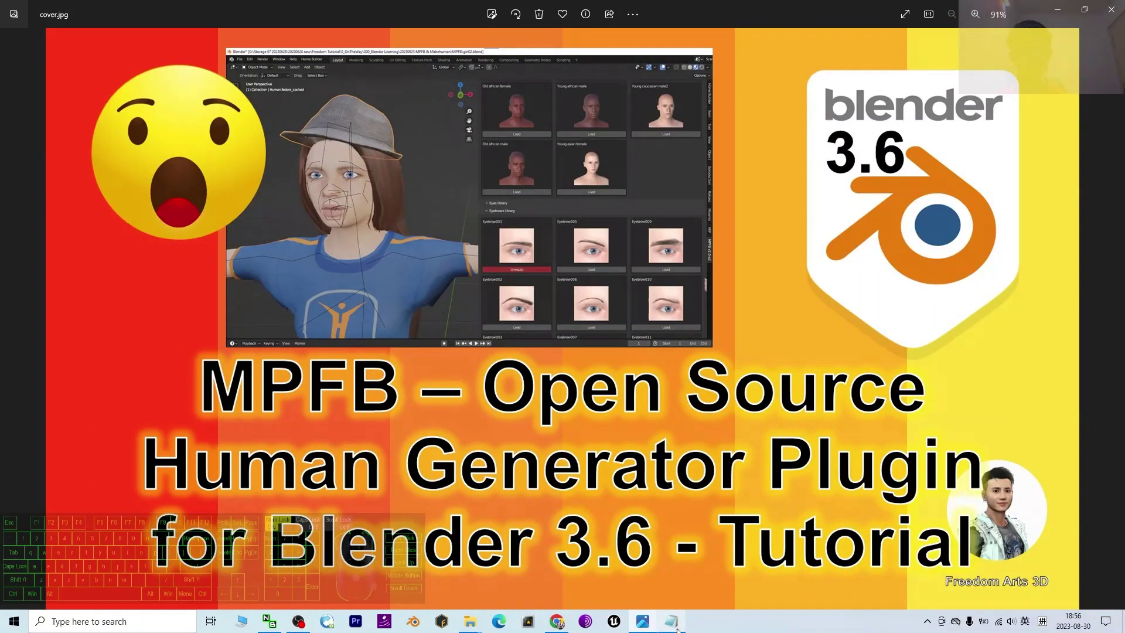
Step: Launch Blender 3.6
left_click(117, 627)
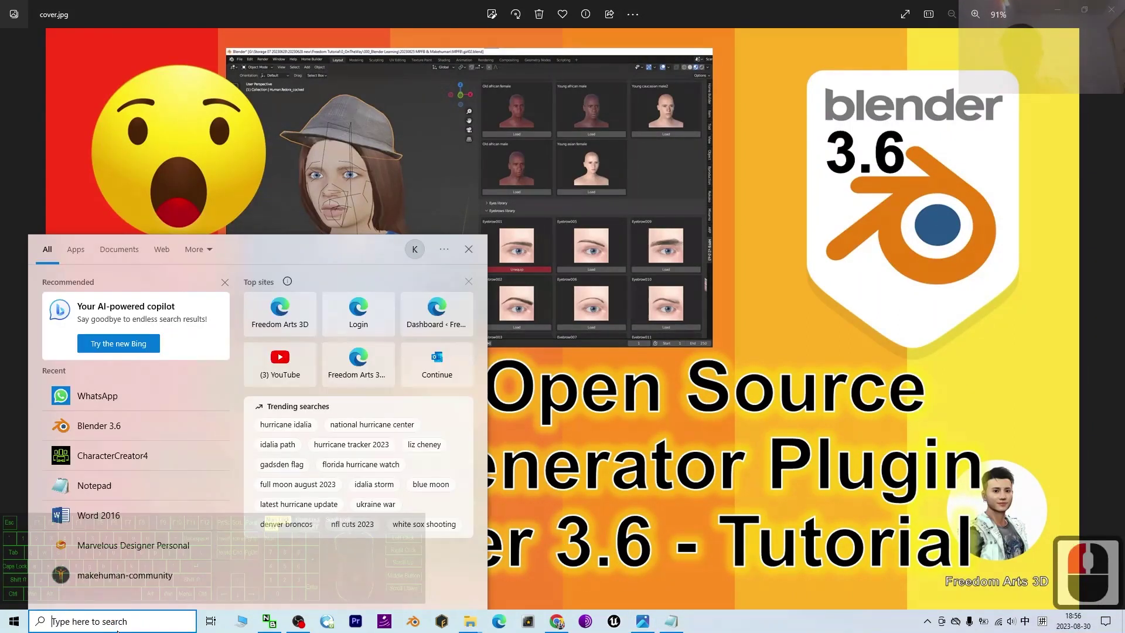
left_click(99, 425)
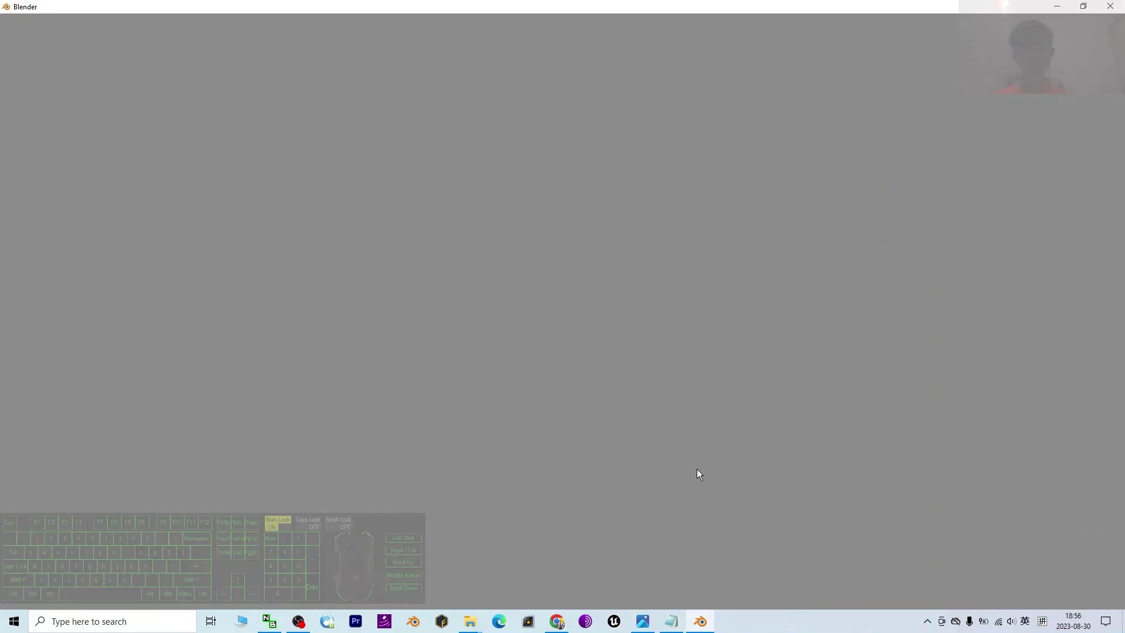
Step: Return to notes.txt and review the download link listed for the Makehuman MPFB add-on
left_click(672, 621)
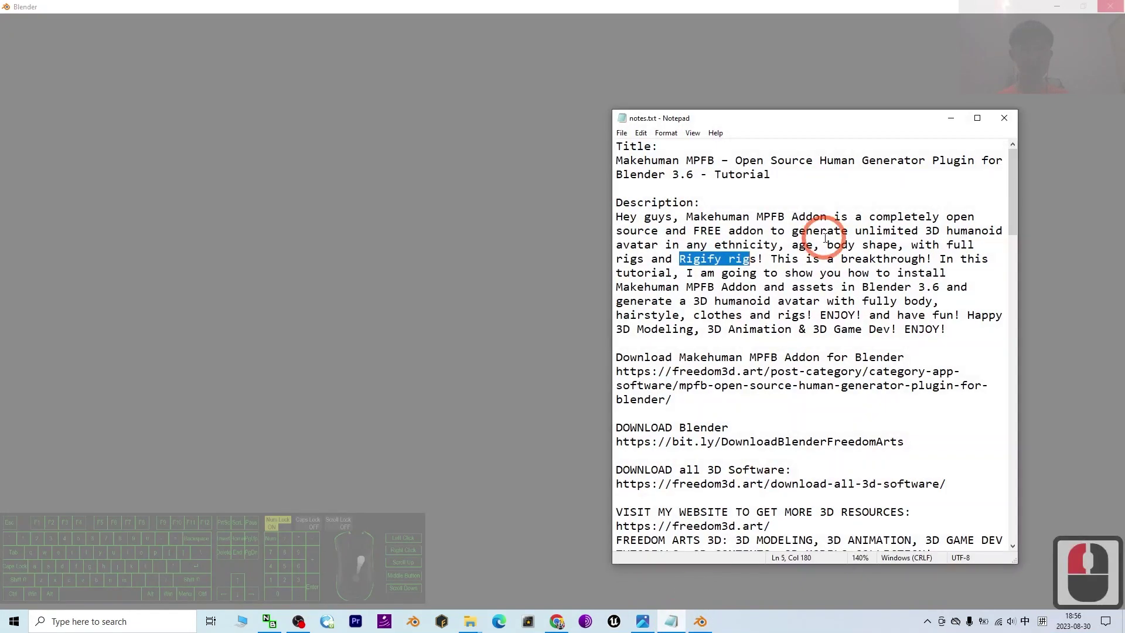
left_click(814, 272)
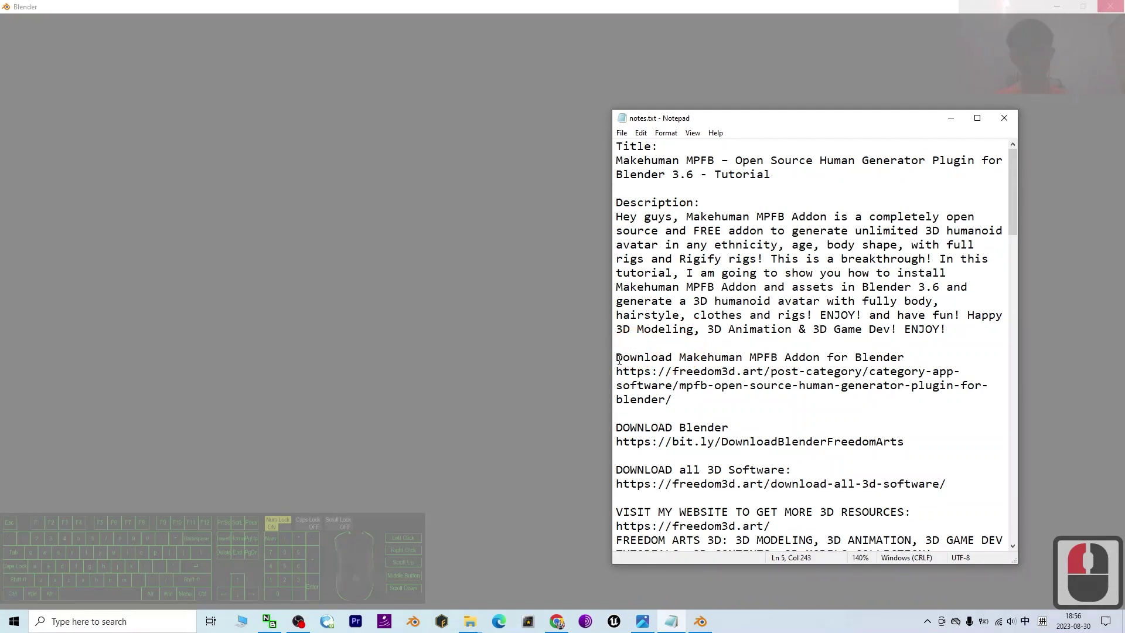
left_click_drag(619, 359, 898, 351)
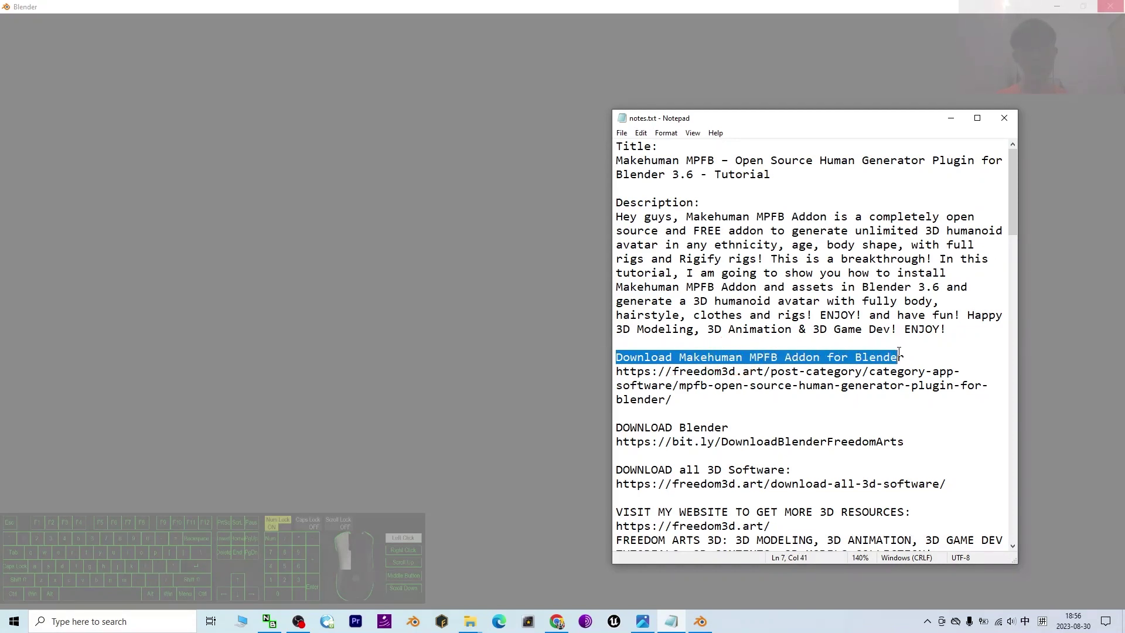
left_click_drag(673, 400, 613, 372)
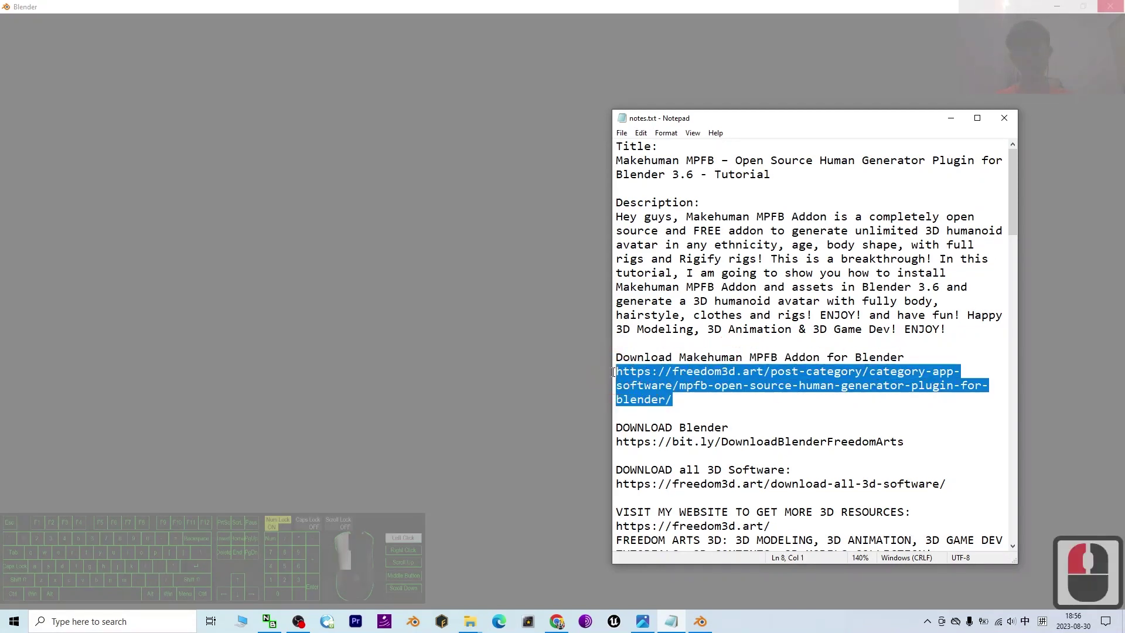
left_click(950, 118)
left_click(950, 118)
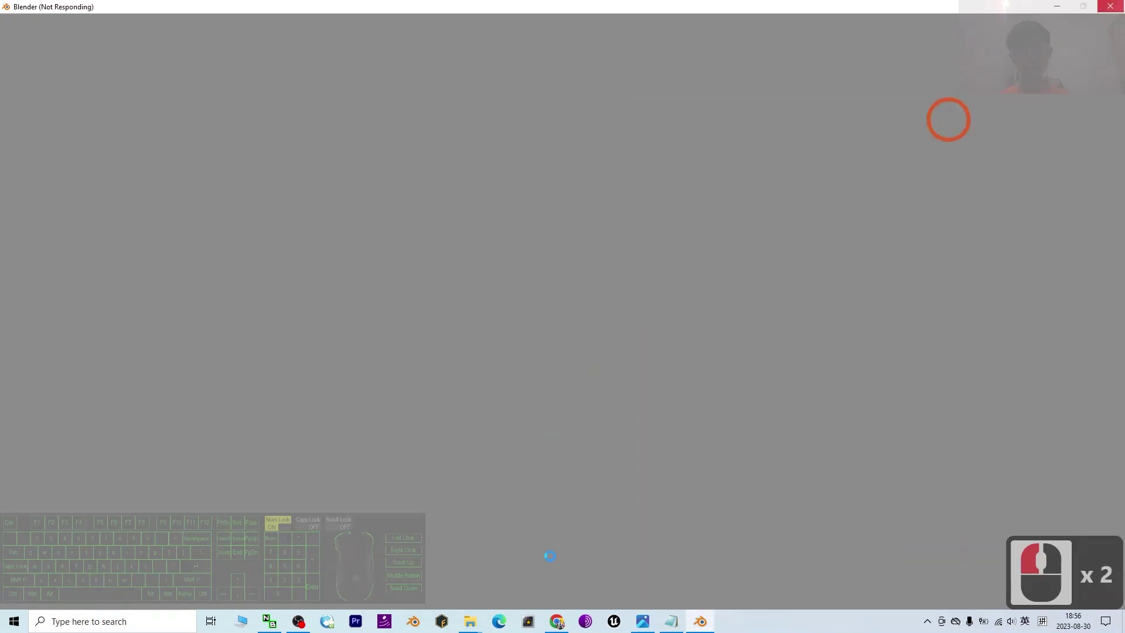
Step: Switch to Chrome and dismiss the advertisement covering the MPFB plugin page
left_click(560, 623)
left_click(452, 367)
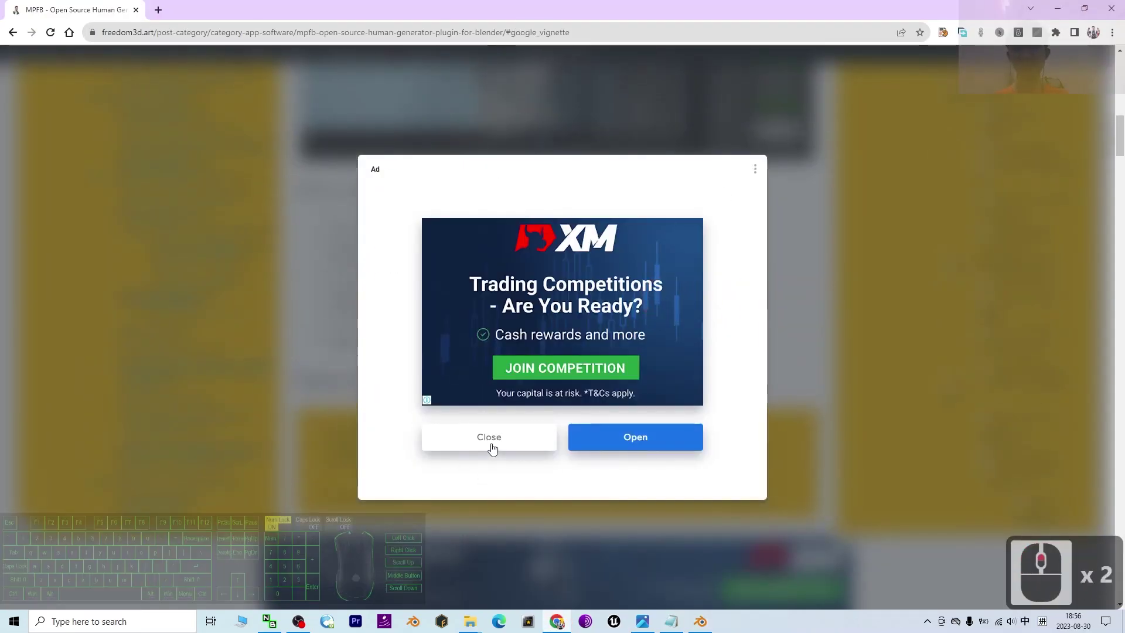
left_click(490, 437)
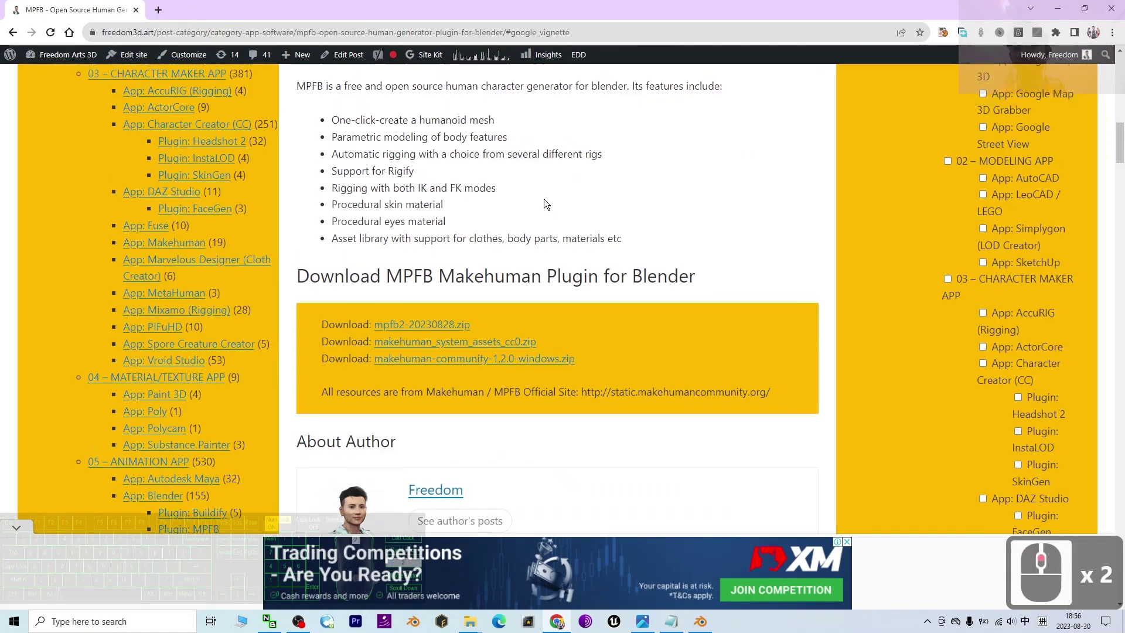
Step: Examine the MPFB plugin page, including its feature list and the download links for the plugin and system assets
scroll(586, 194, "up", 18)
scroll(527, 176, "down", 7)
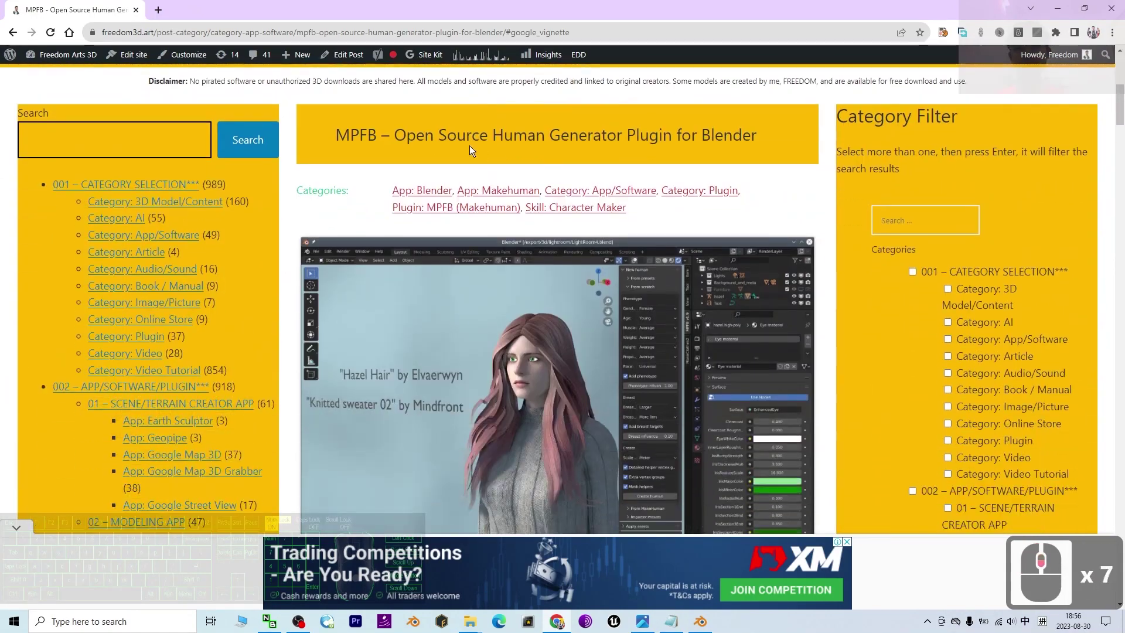
scroll(468, 146, "down", 1)
scroll(381, 117, "up", 1)
scroll(522, 127, "down", 4)
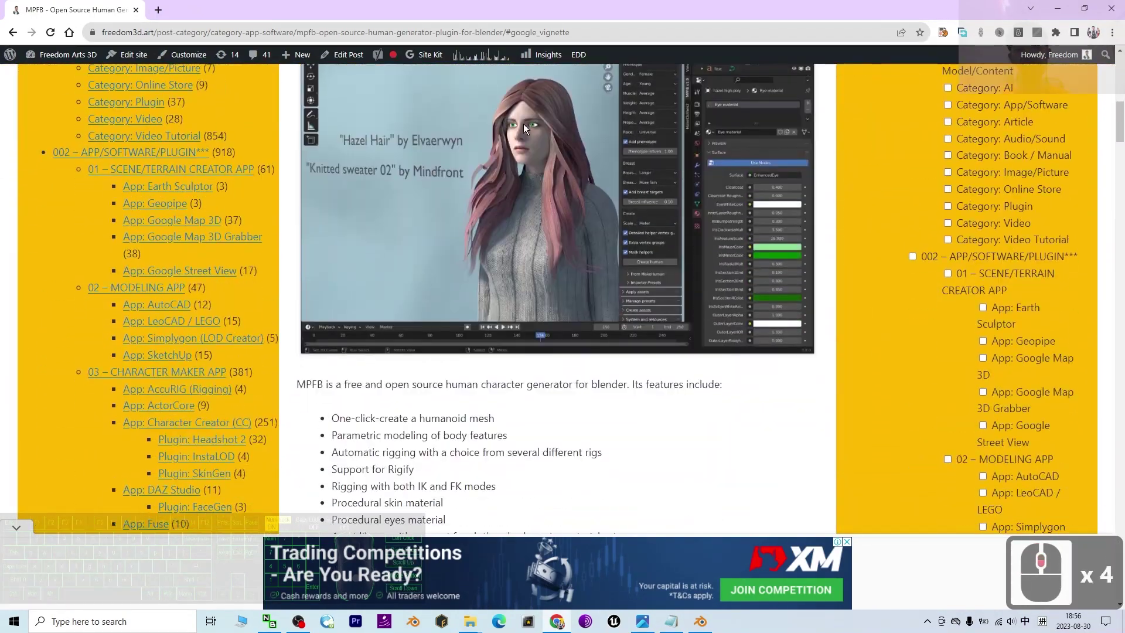
scroll(525, 124, "down", 2)
scroll(491, 192, "up", 5)
scroll(533, 216, "down", 9)
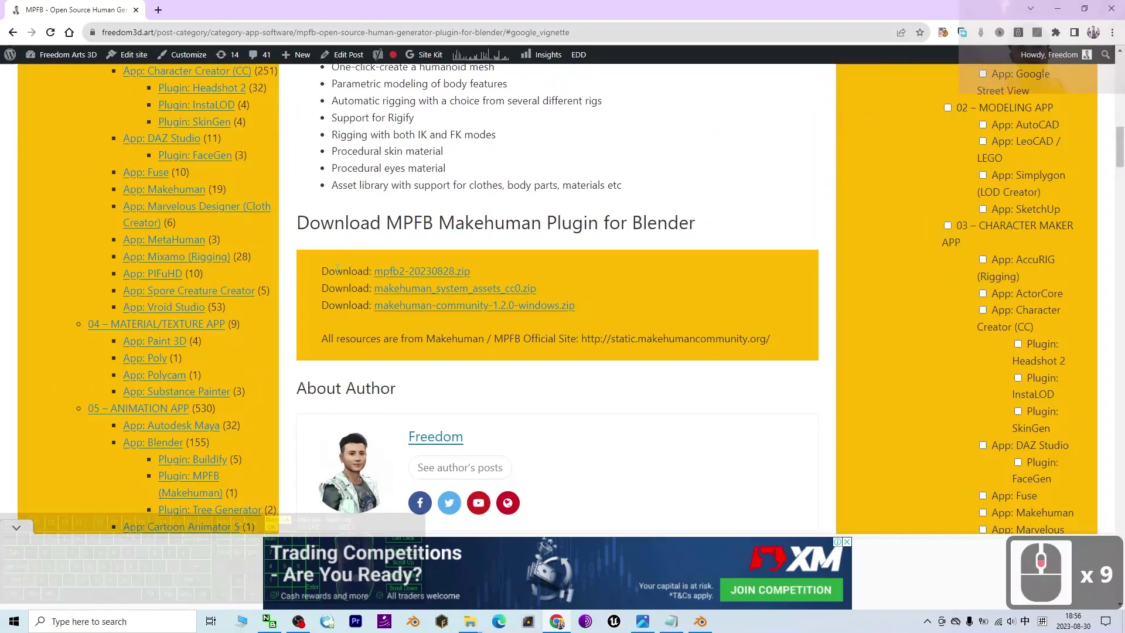
left_click(562, 269)
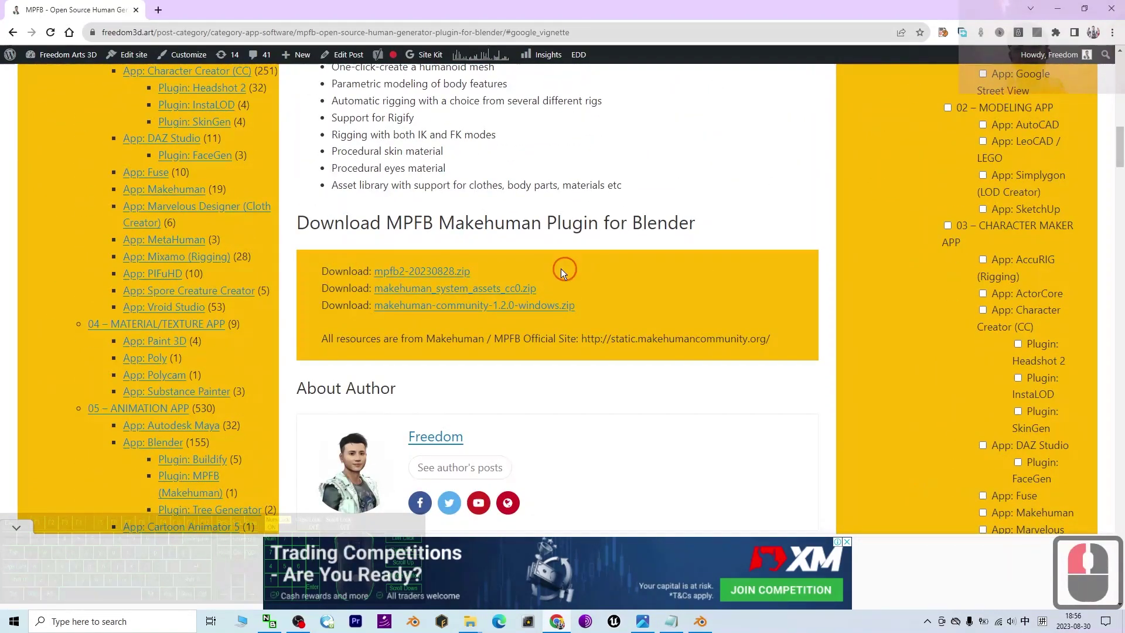
left_click(404, 273)
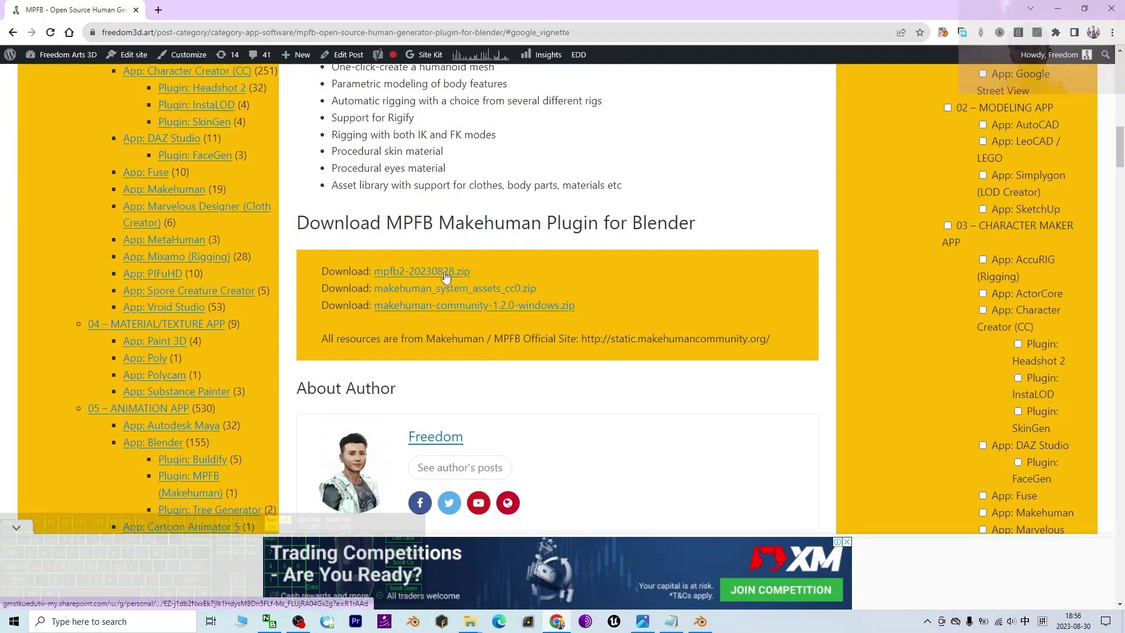
Step: Minimize the open windows and locate the mpfb2 and makehuman_system_assets_cc0 zip files on the desktop
left_click(1052, 12)
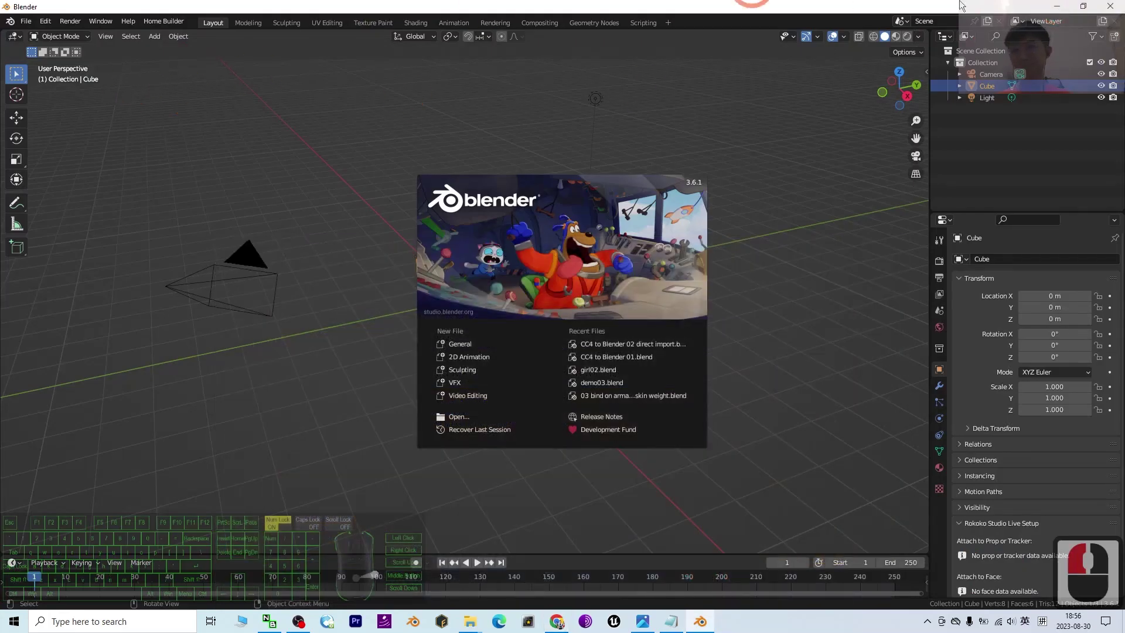
left_click(1060, 11)
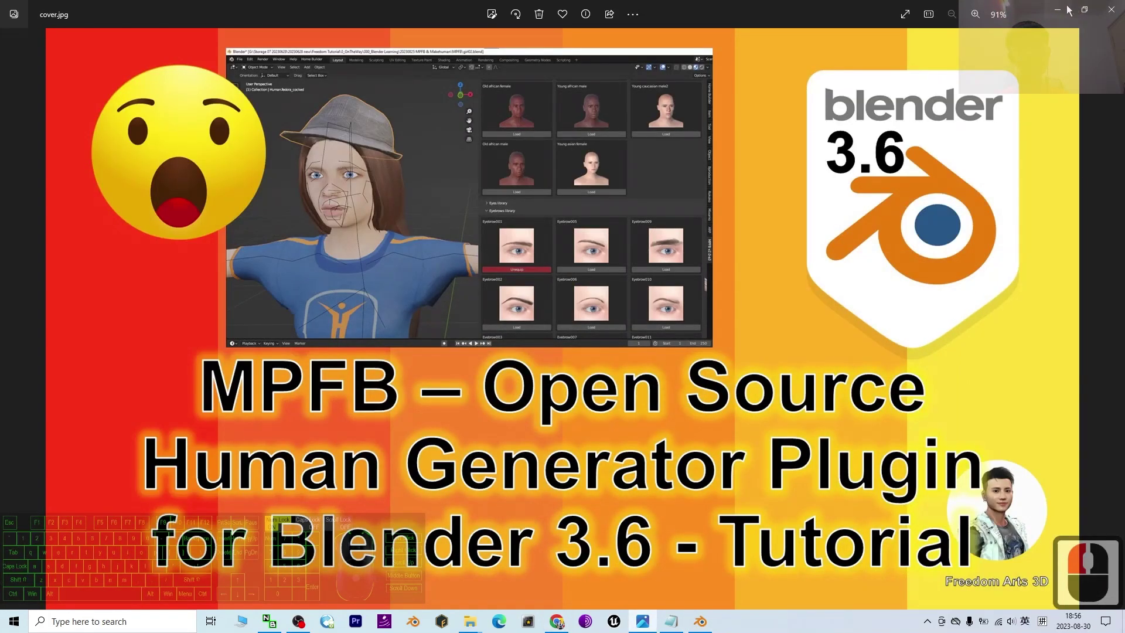
left_click(1061, 11)
left_click(950, 54)
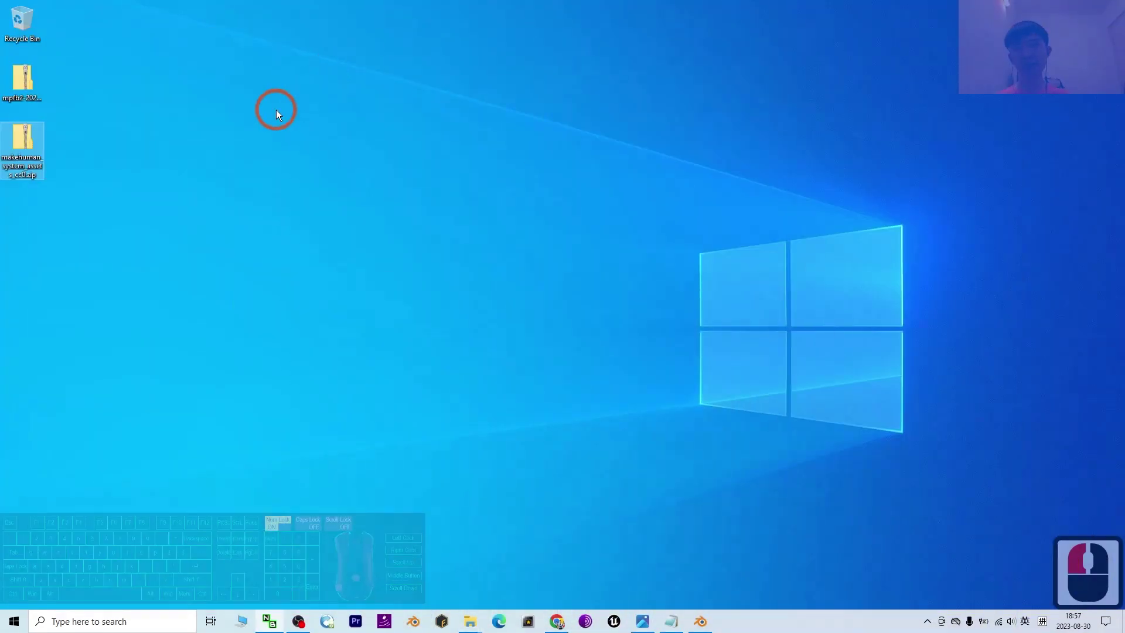
left_click(32, 88)
left_click(43, 148)
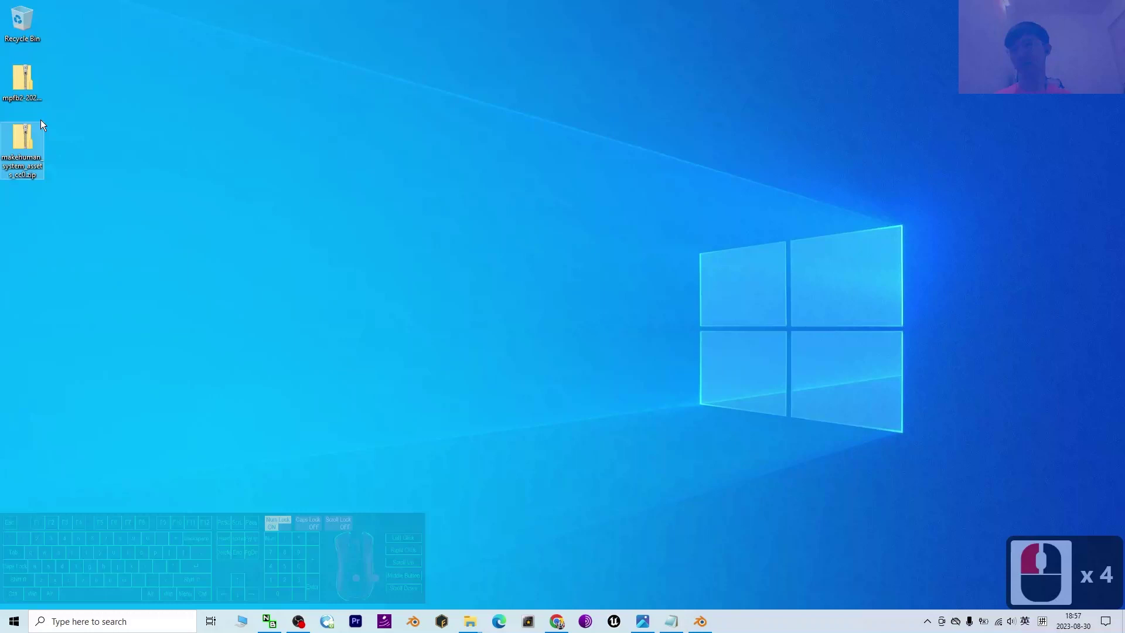
left_click(29, 88)
left_click(24, 143)
left_click(23, 82)
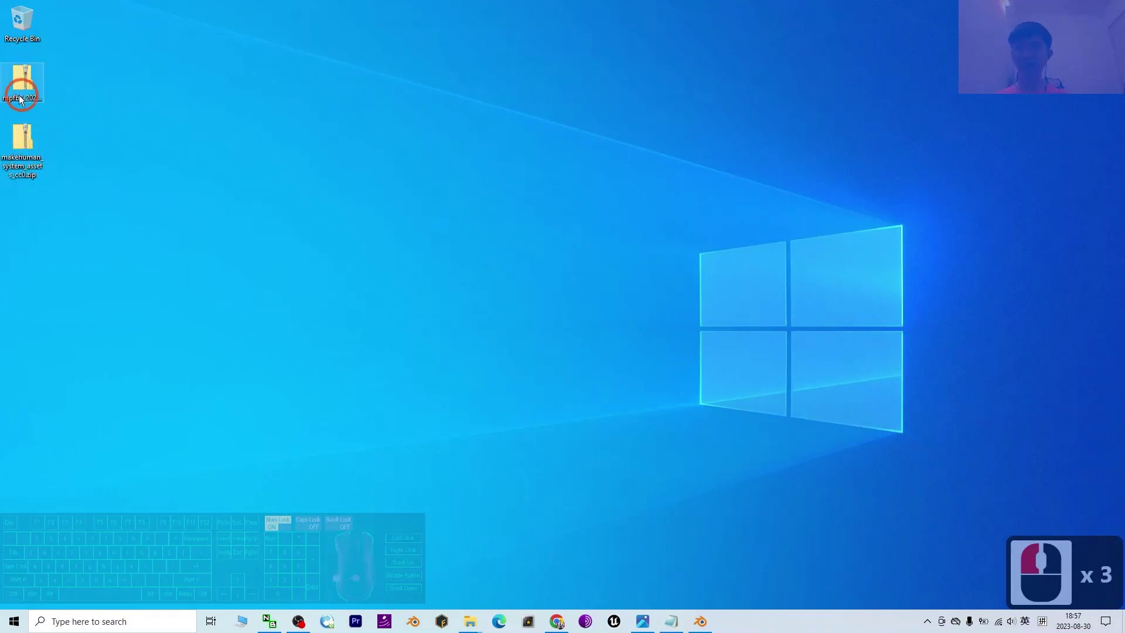
left_click(25, 79)
left_click(24, 144)
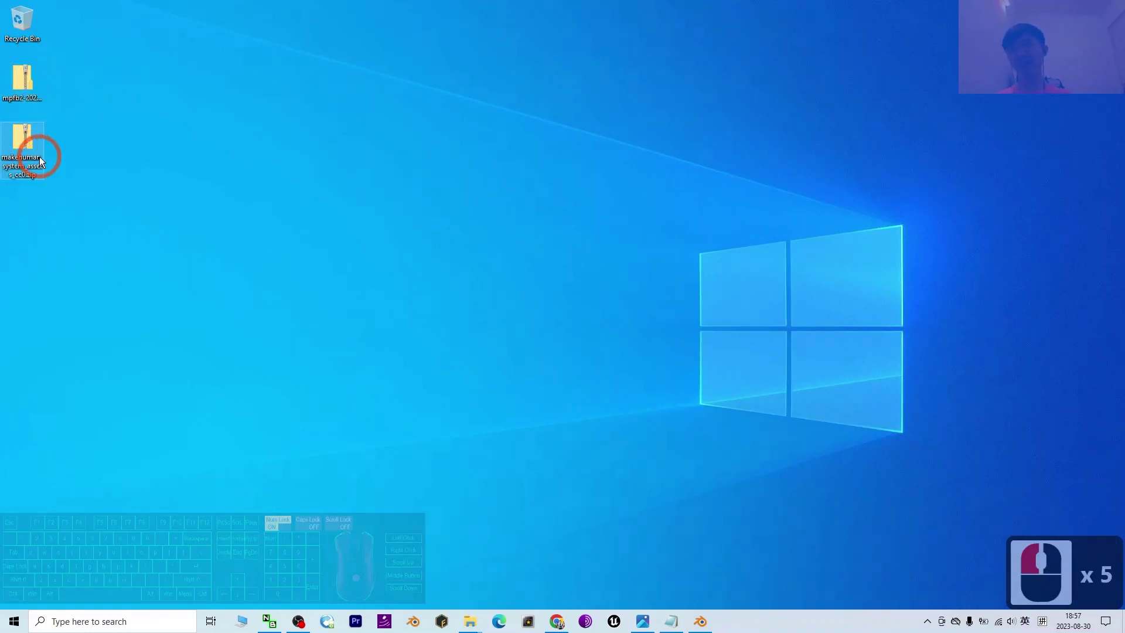
left_click(23, 88)
left_click(172, 130)
left_click_drag(69, 84, 3, 222)
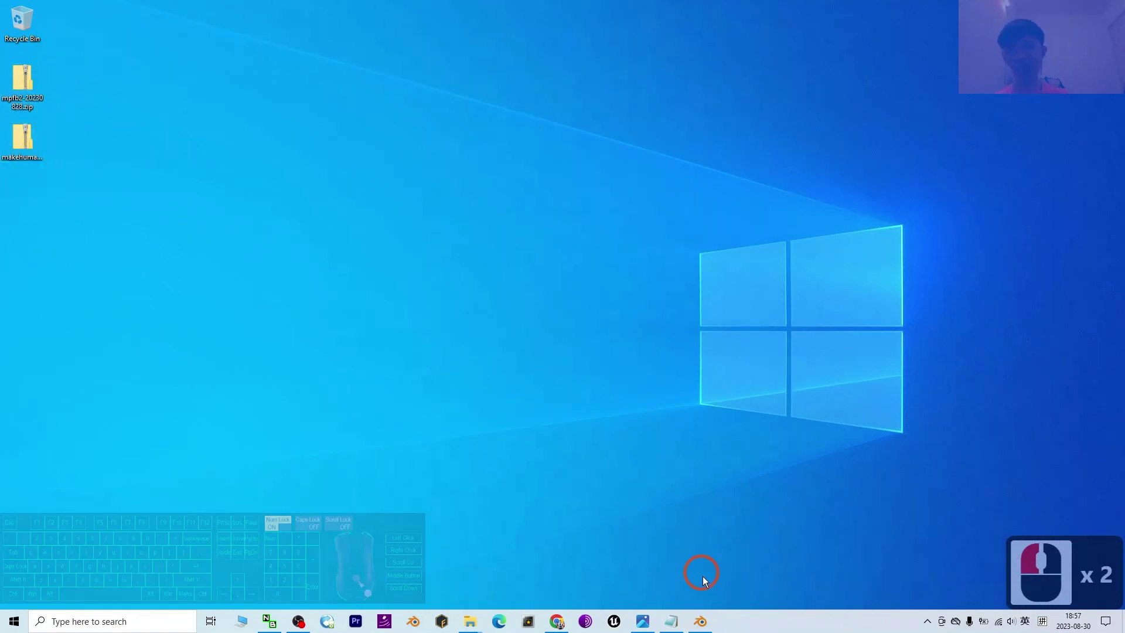
Step: Switch to Blender, dismiss the splash screen and open the add-on preferences
left_click(701, 621)
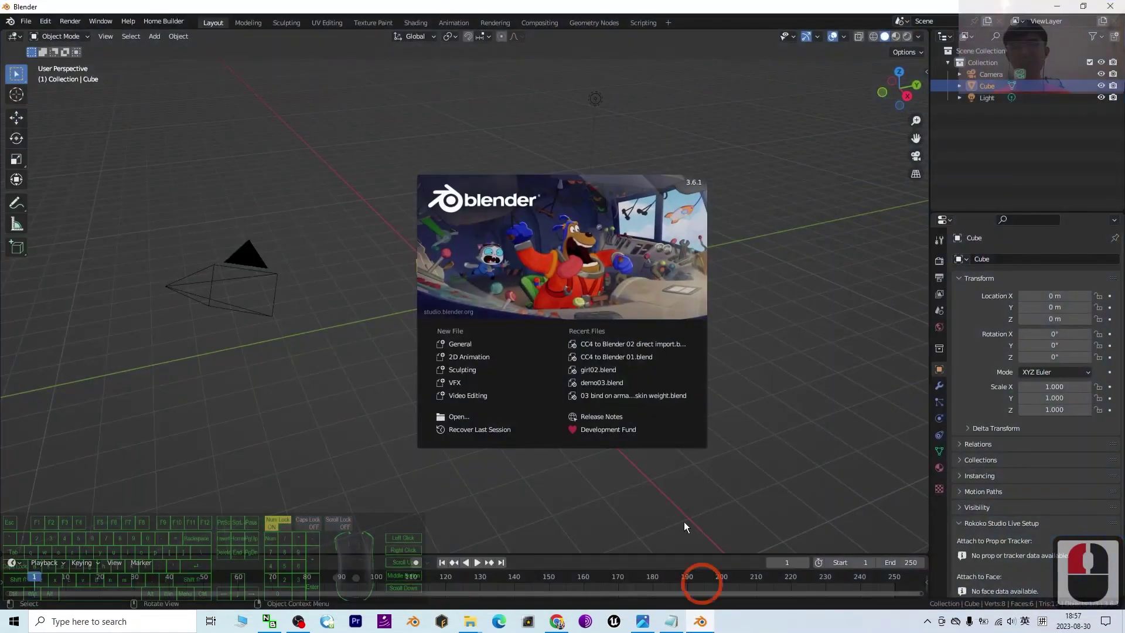
left_click(807, 322)
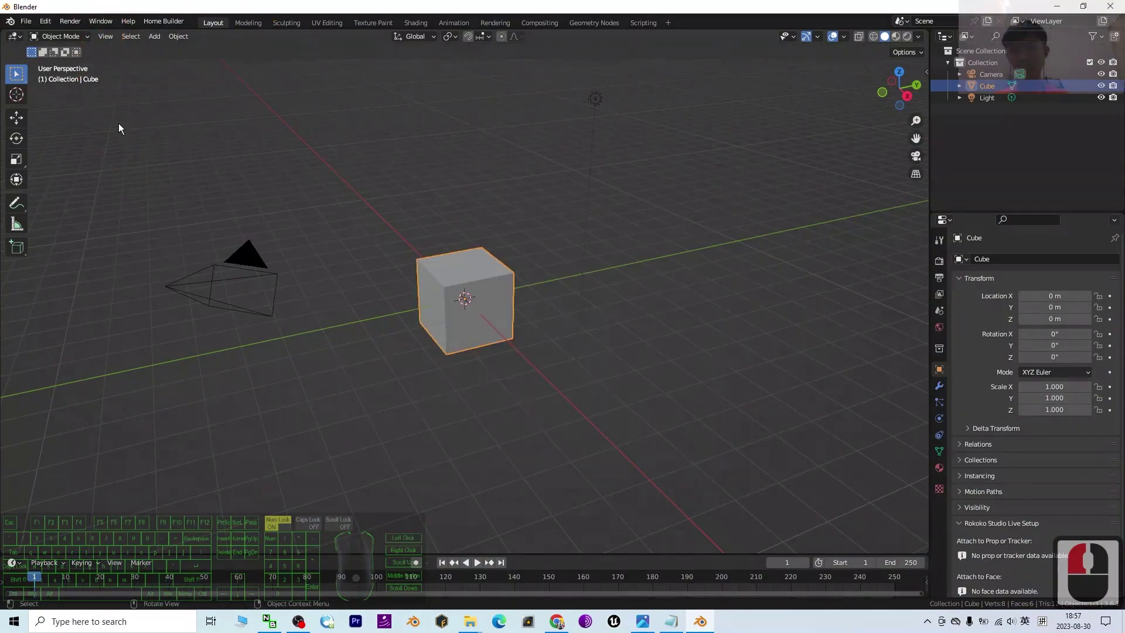
left_click(45, 22)
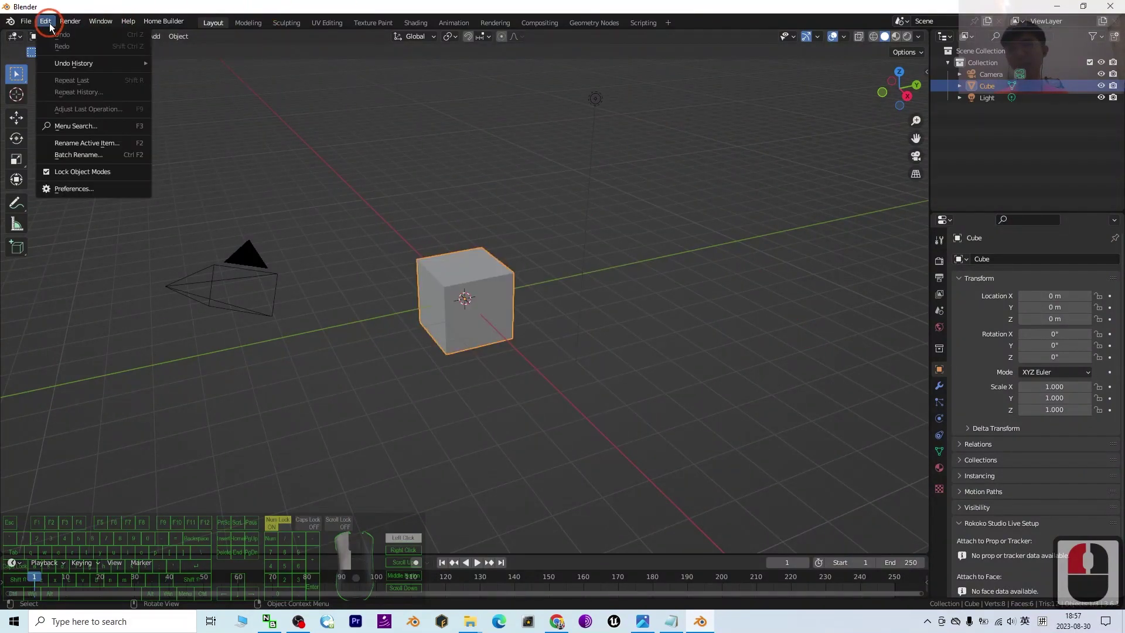
left_click(81, 188)
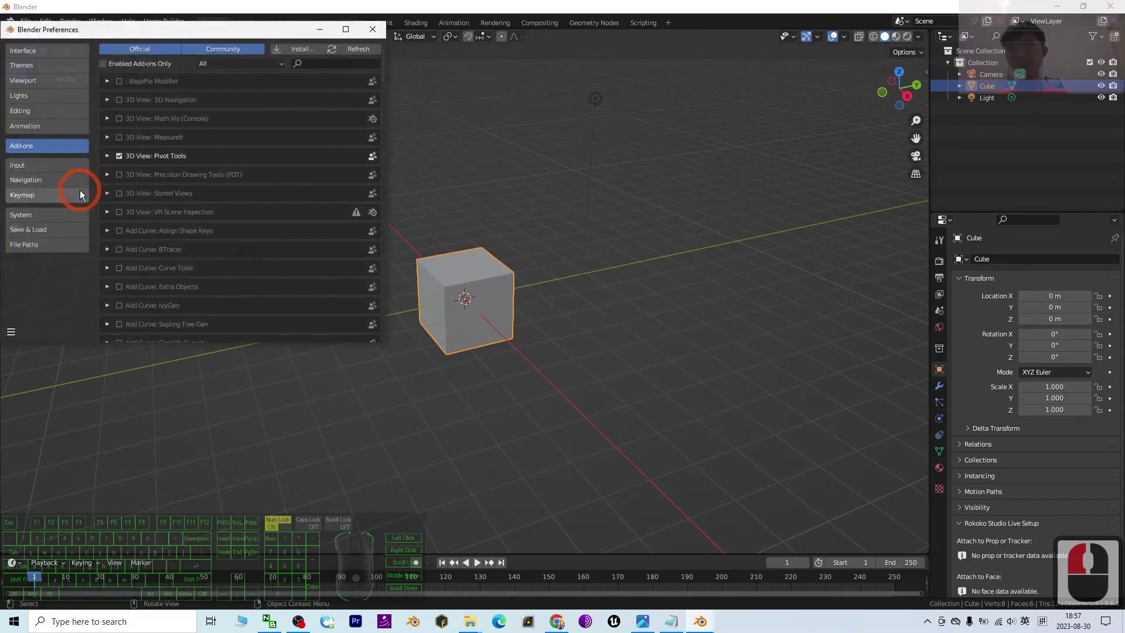
left_click(26, 149)
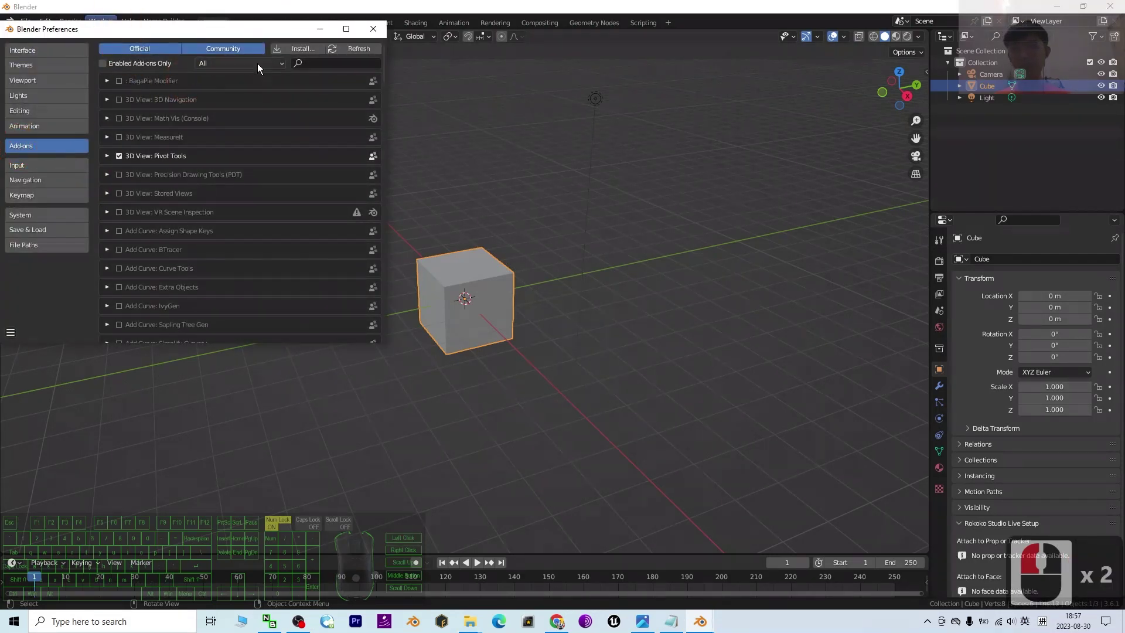
Step: Install the add-on from the mpfb2-20230828.zip file in the Desktop folder
left_click(300, 49)
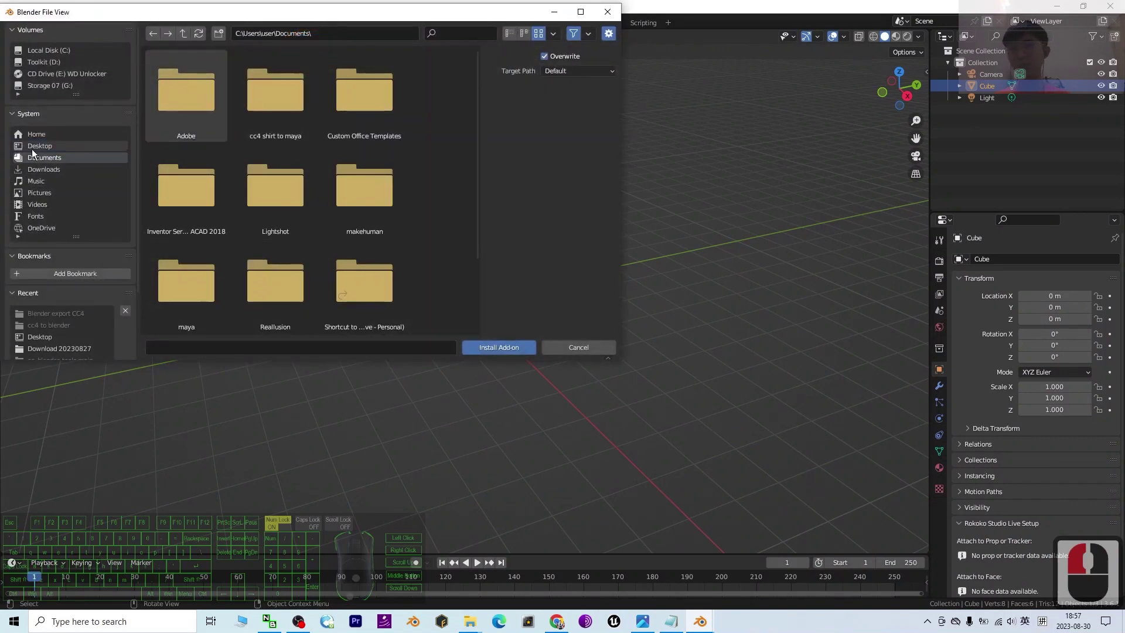
left_click(34, 146)
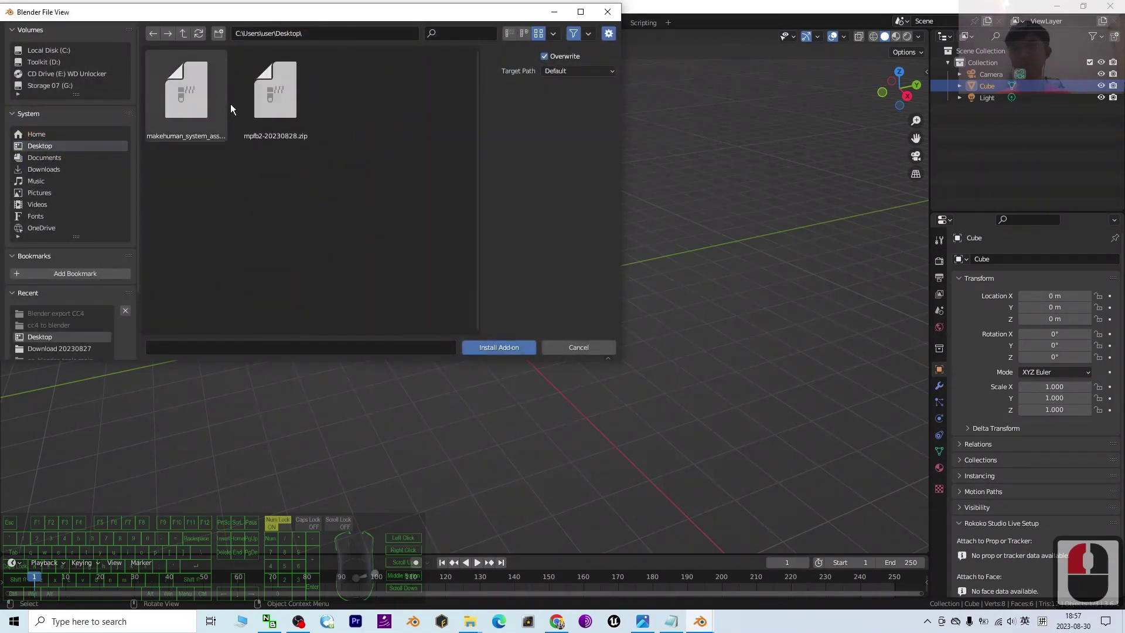
left_click(271, 103)
left_click(314, 262)
left_click(293, 99)
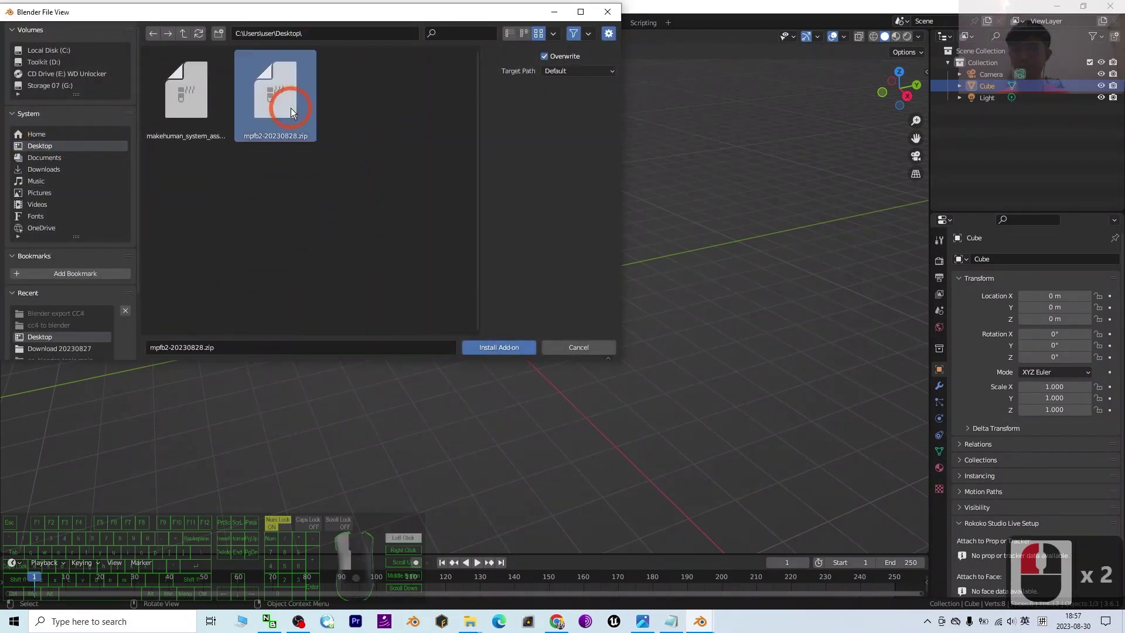
left_click(253, 138)
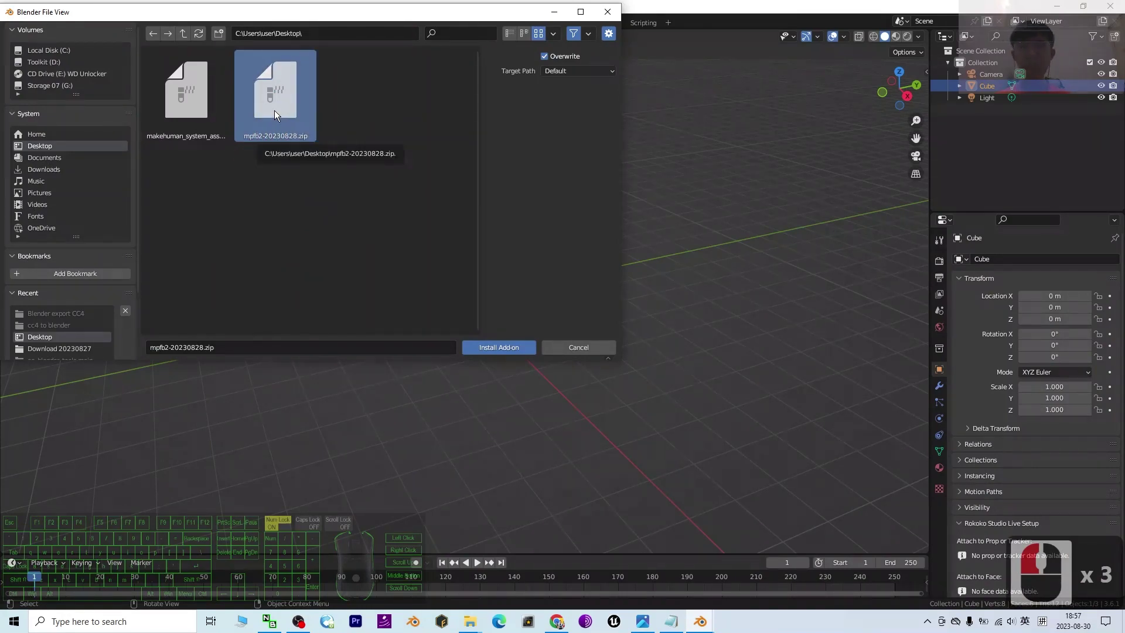
double_click(274, 110)
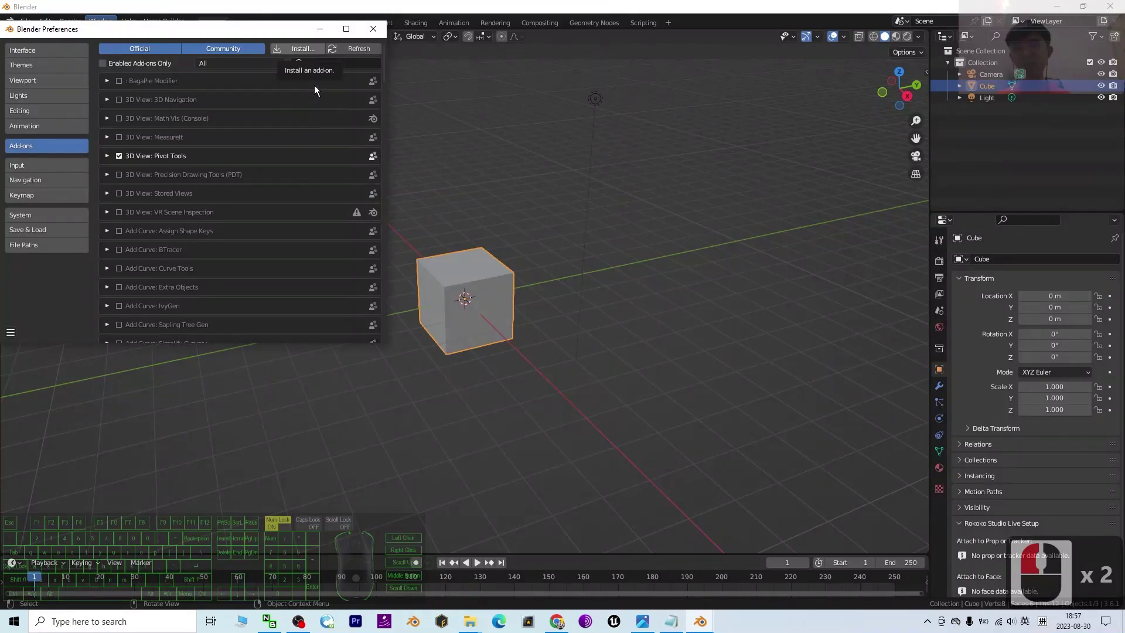
Step: Search the add-ons for "mpfb" to check the MakeHuman: mpfb entry, and close the preferences
left_click(291, 32)
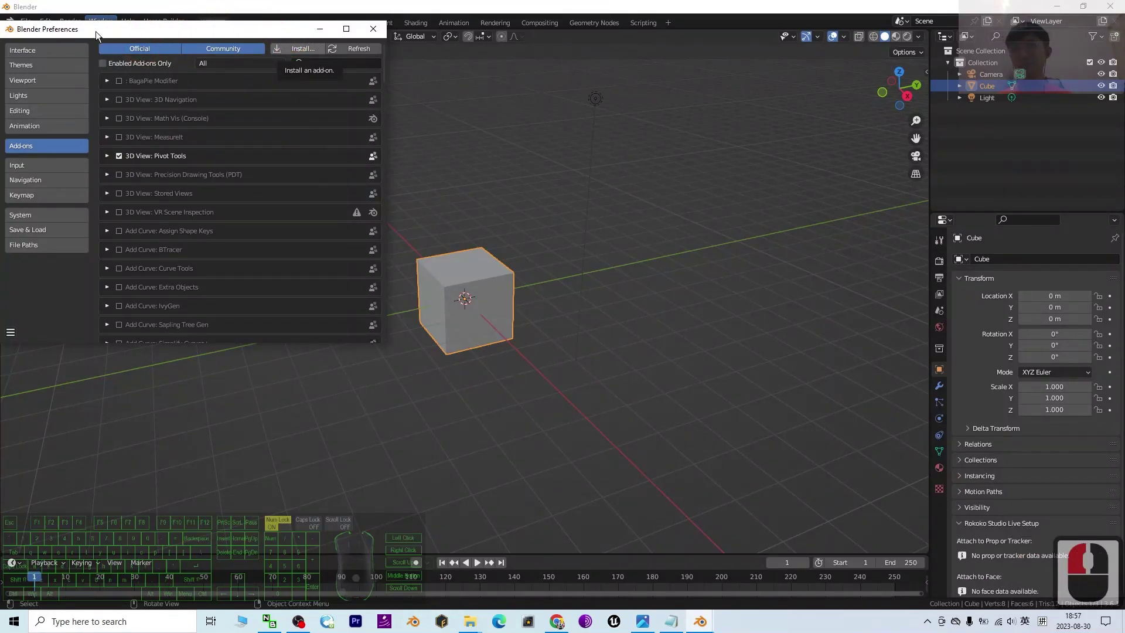
left_click_drag(53, 23, 76, 31)
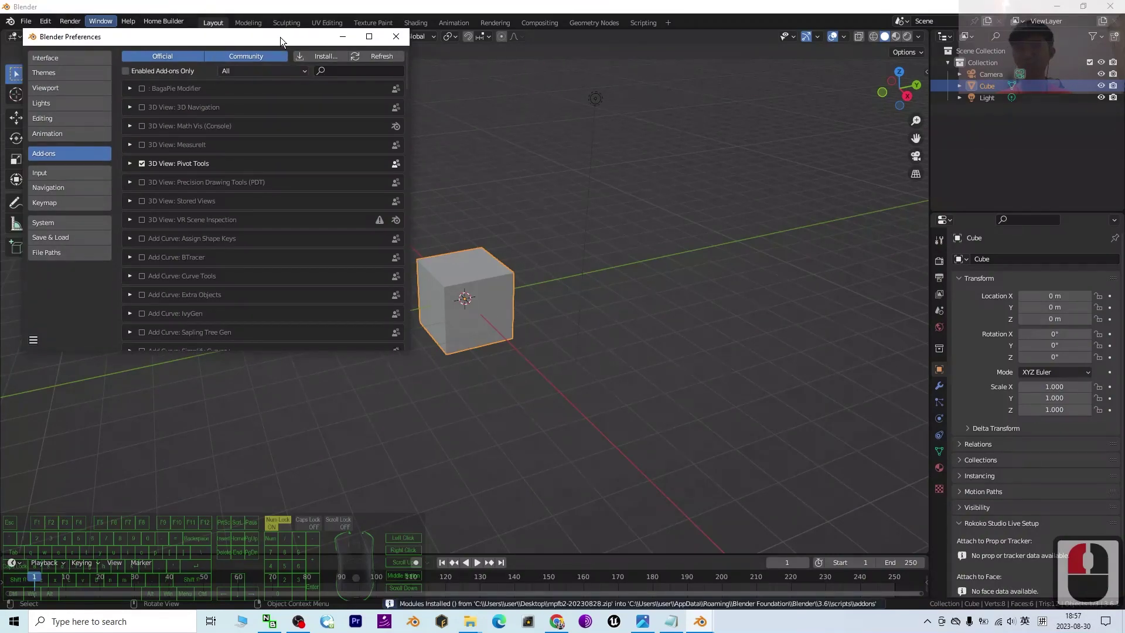
left_click_drag(280, 37, 381, 67)
double_click(452, 103)
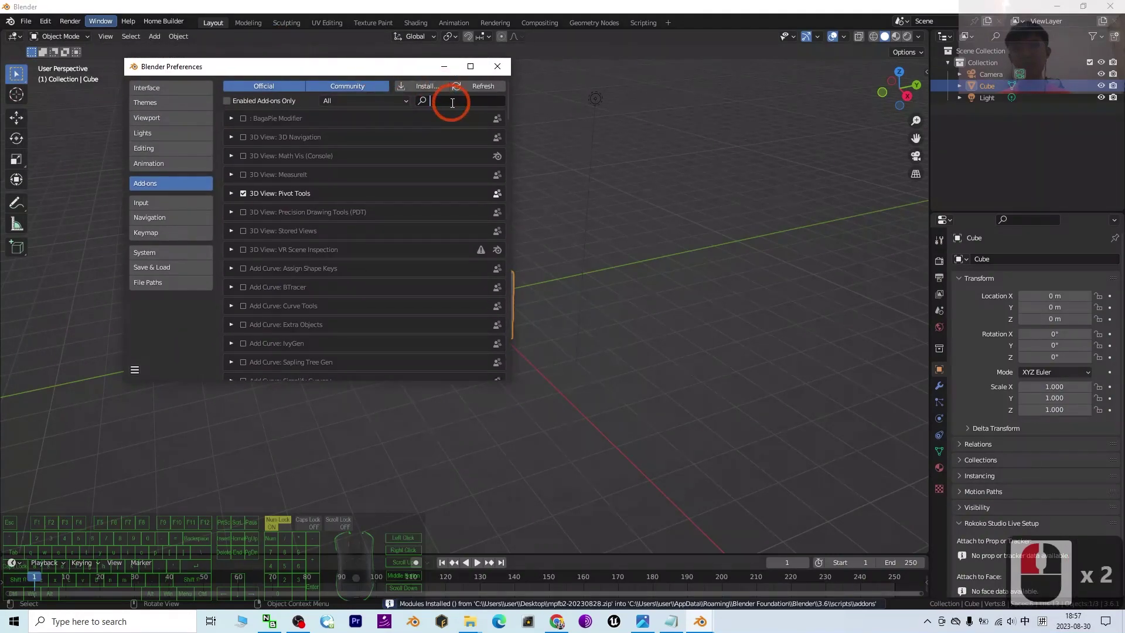
left_click(468, 101)
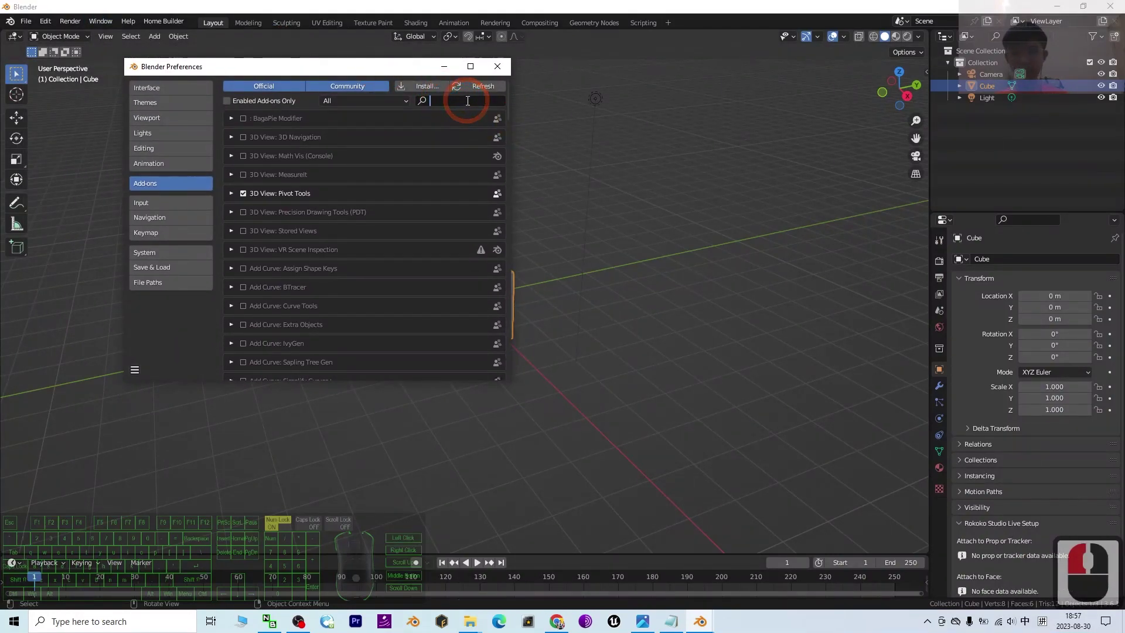
type("mp")
key("shift")
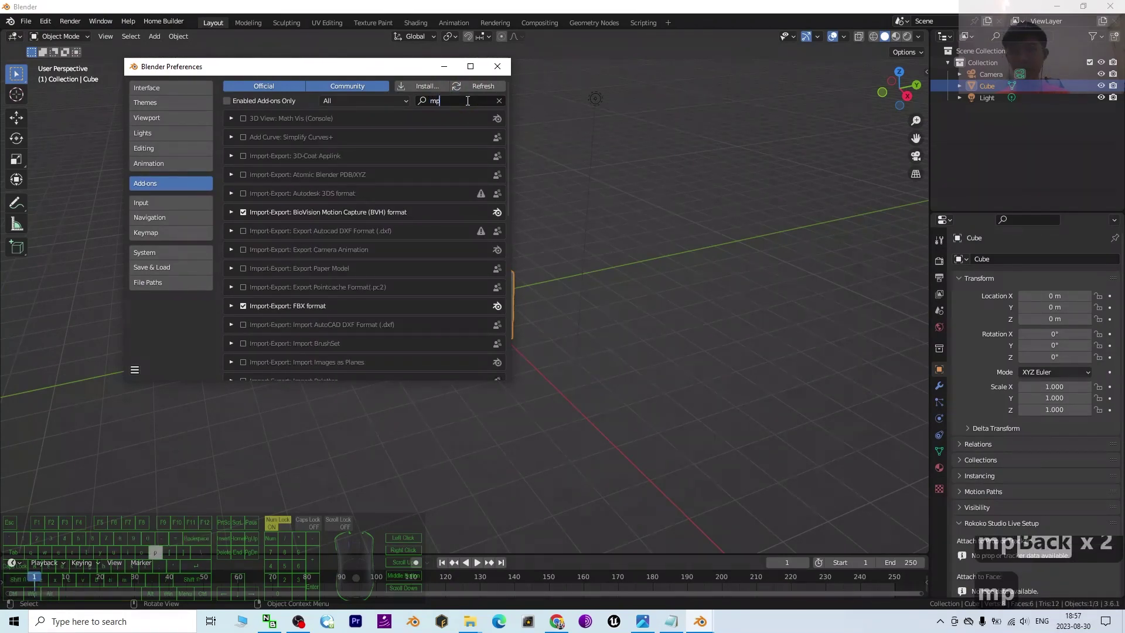
type("fb")
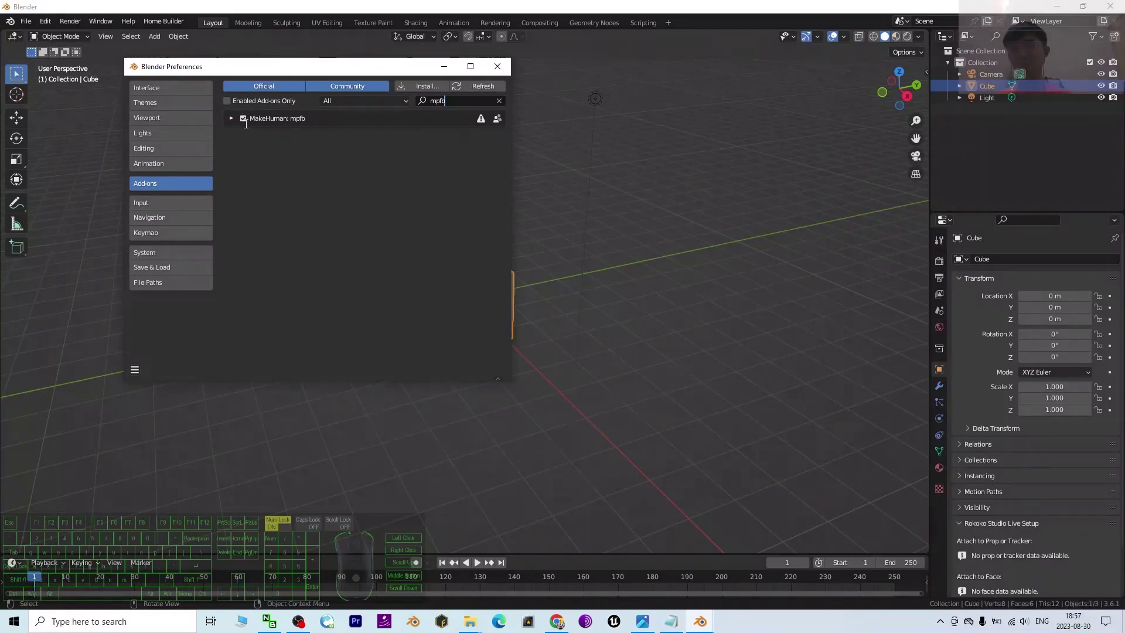
left_click(498, 66)
Step: Deselect the cube and show the MPFB v2.0-a3 panels in the 3D viewport's sidebar
left_click(730, 211)
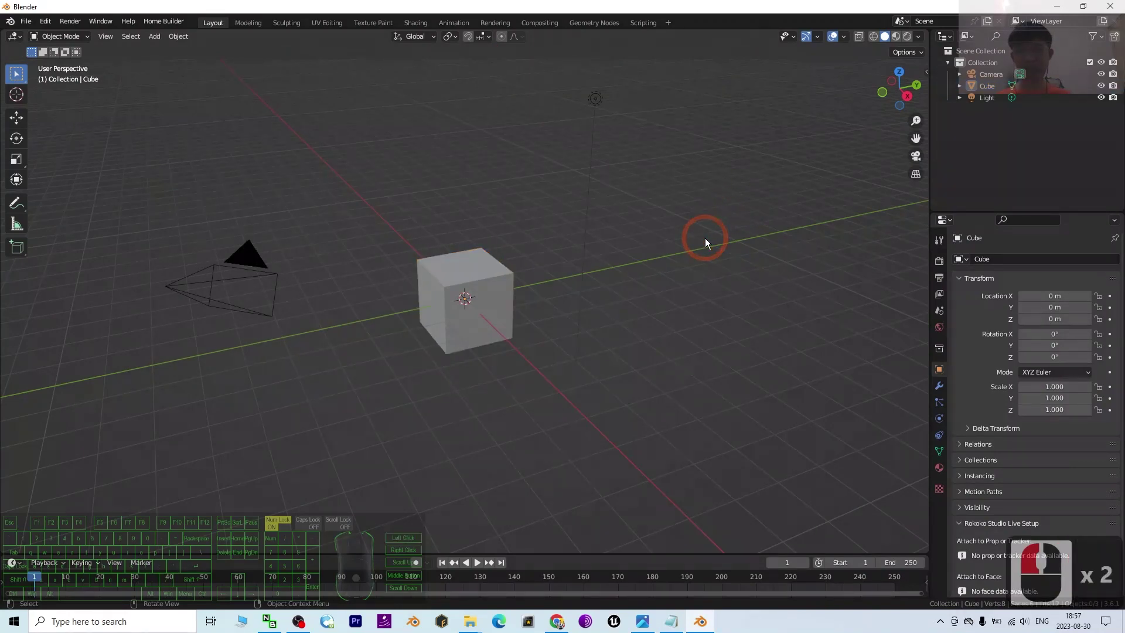
key("n")
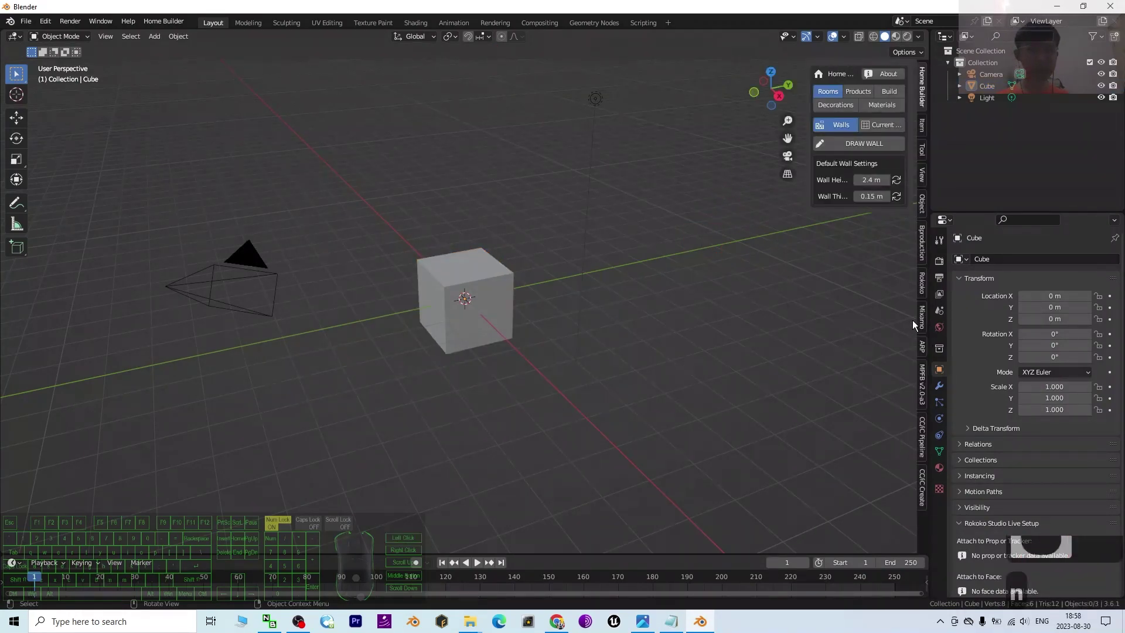
left_click(923, 385)
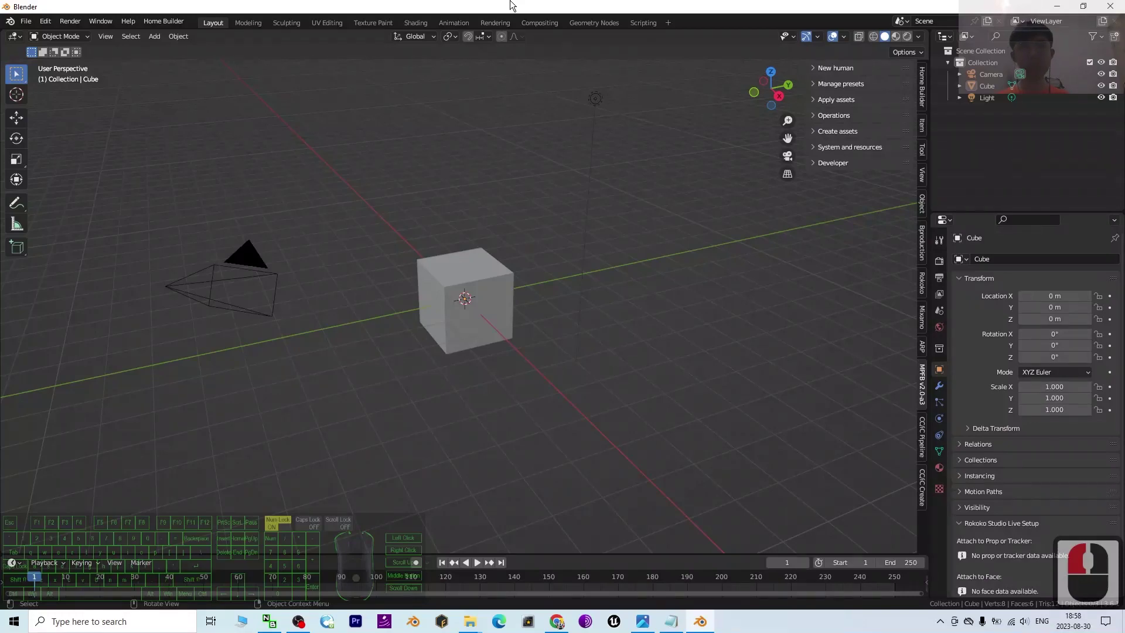
Step: Move the Blender window aside to check the makehuman_system_assets_cc0 zip on the desktop, and maximize it again
left_click_drag(506, 6, 635, 5)
left_click(21, 145)
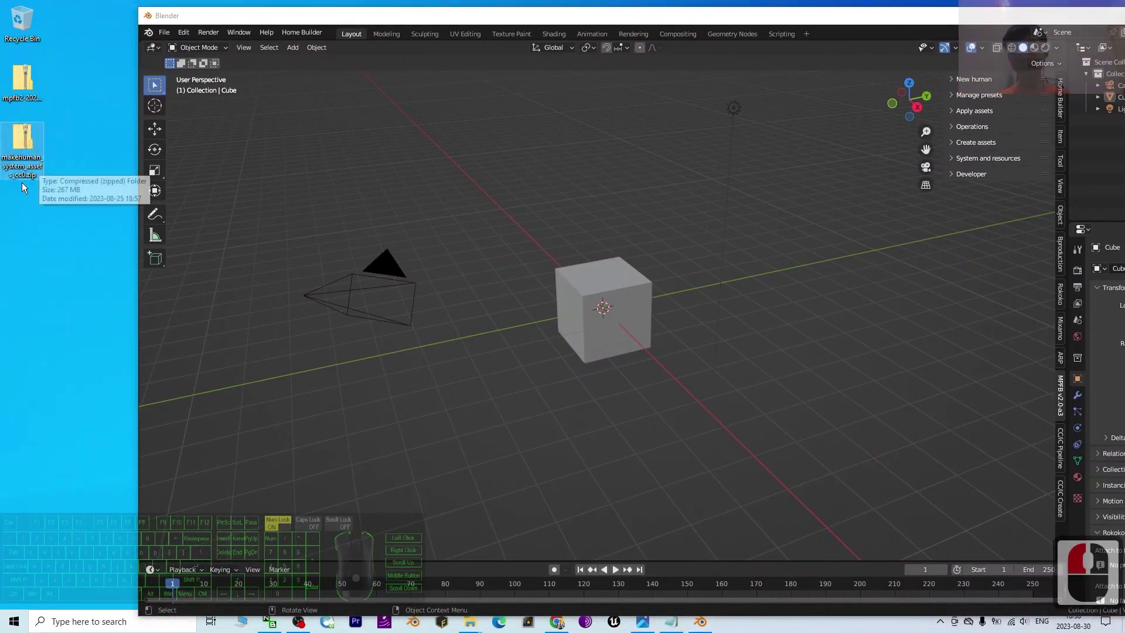
left_click_drag(676, 16, 527, 1)
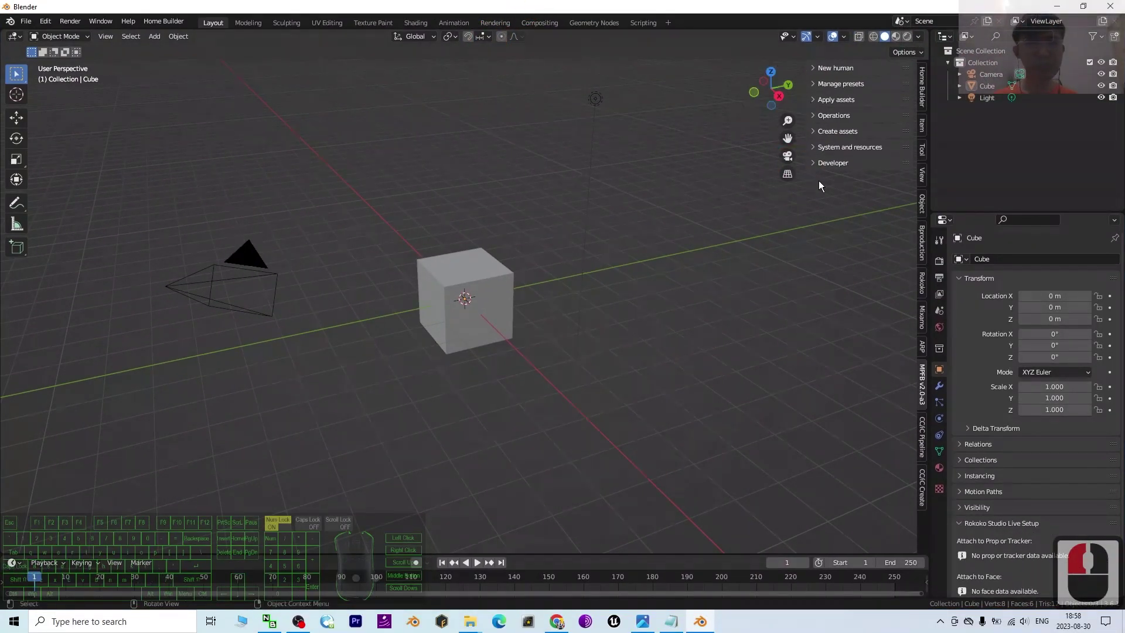
Step: Load the asset pack makehuman_system_assets_cc0.zip from the Desktop folder through MPFB's library settings under Apply assets
left_click(814, 100)
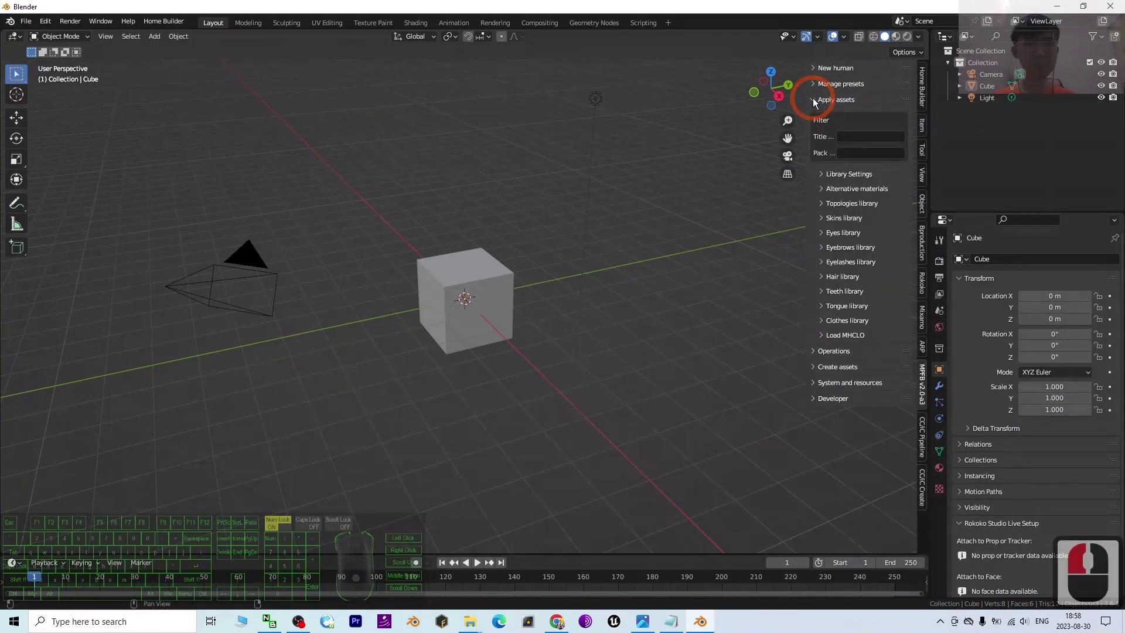
left_click(826, 174)
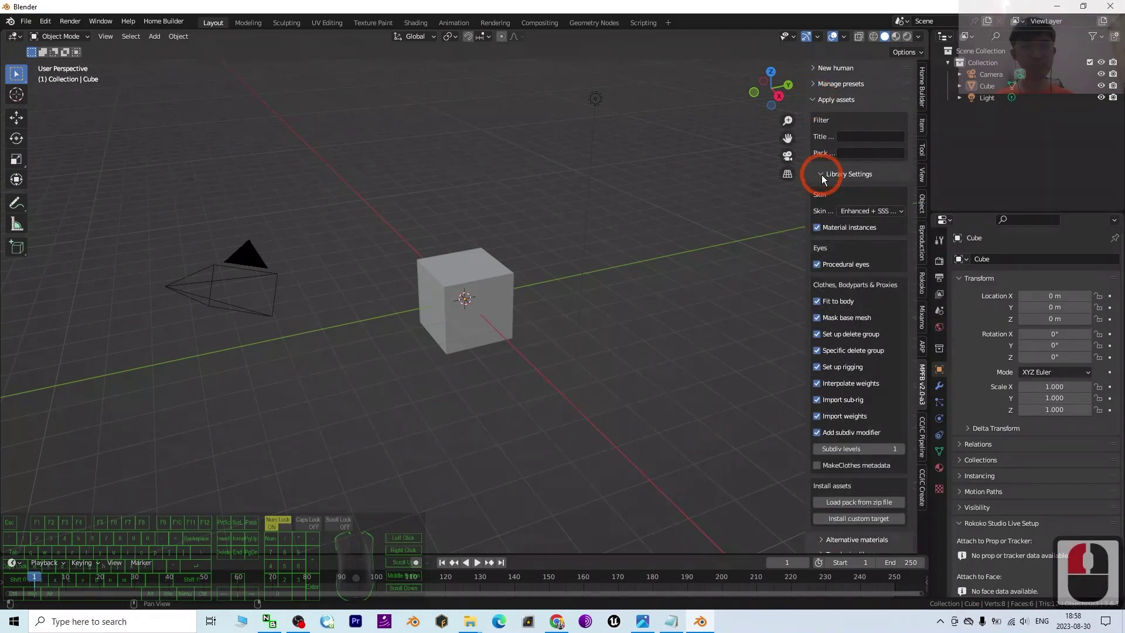
left_click(865, 505)
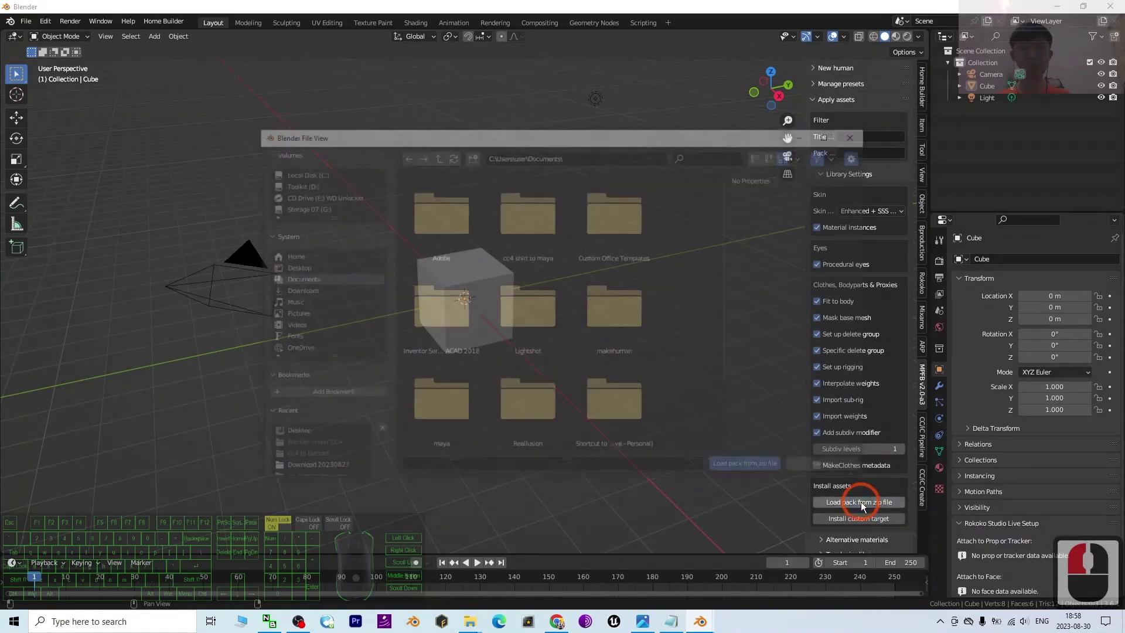
left_click(291, 267)
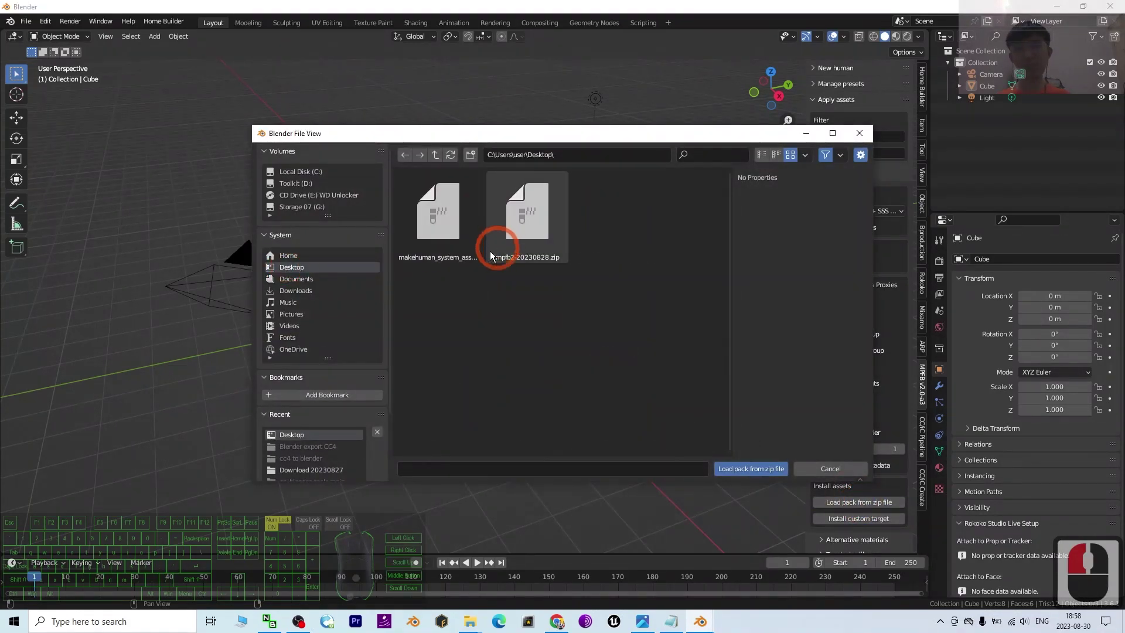
double_click(455, 256)
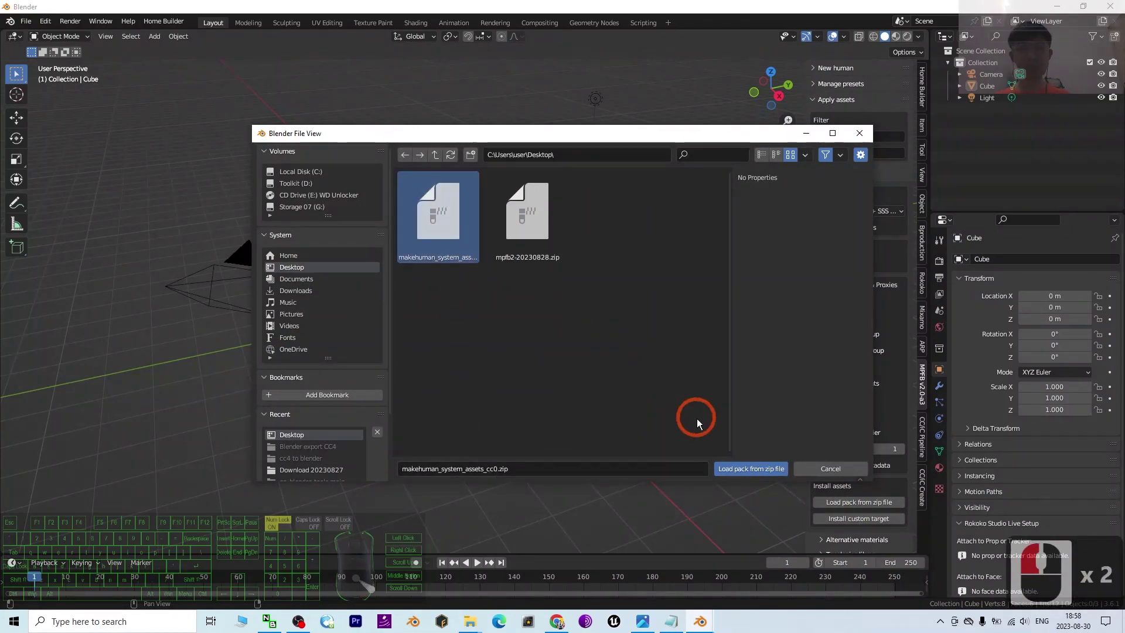
left_click(734, 468)
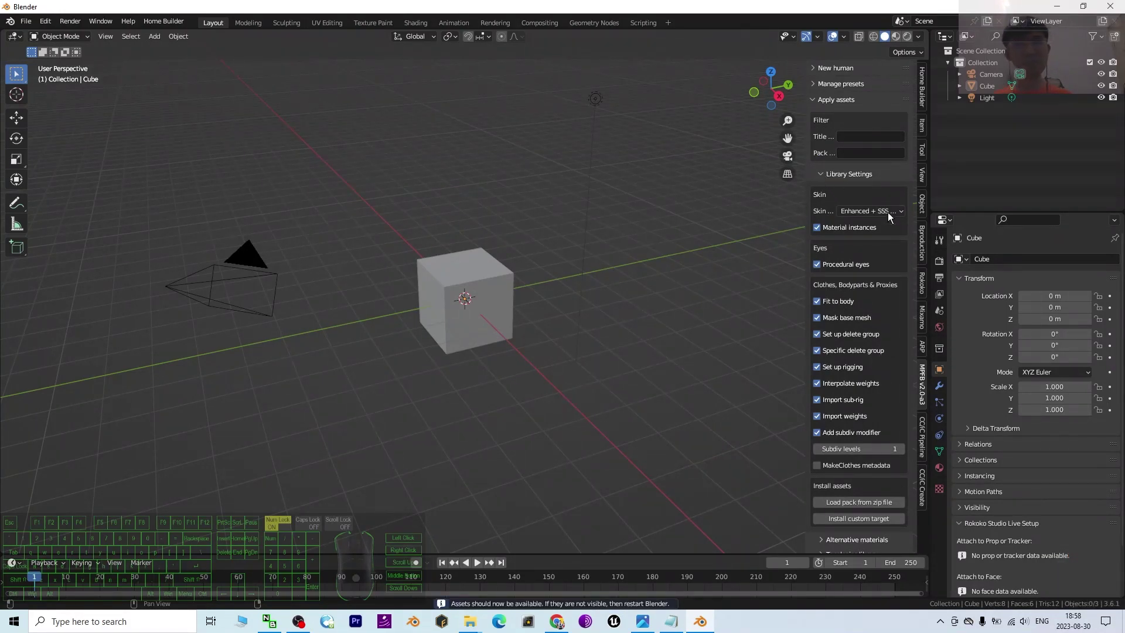
Step: Browse the skin thumbnails in MPFB's Skins library, widening the sidebar to fit them, and collapse the library
scroll(870, 267, "down", 11)
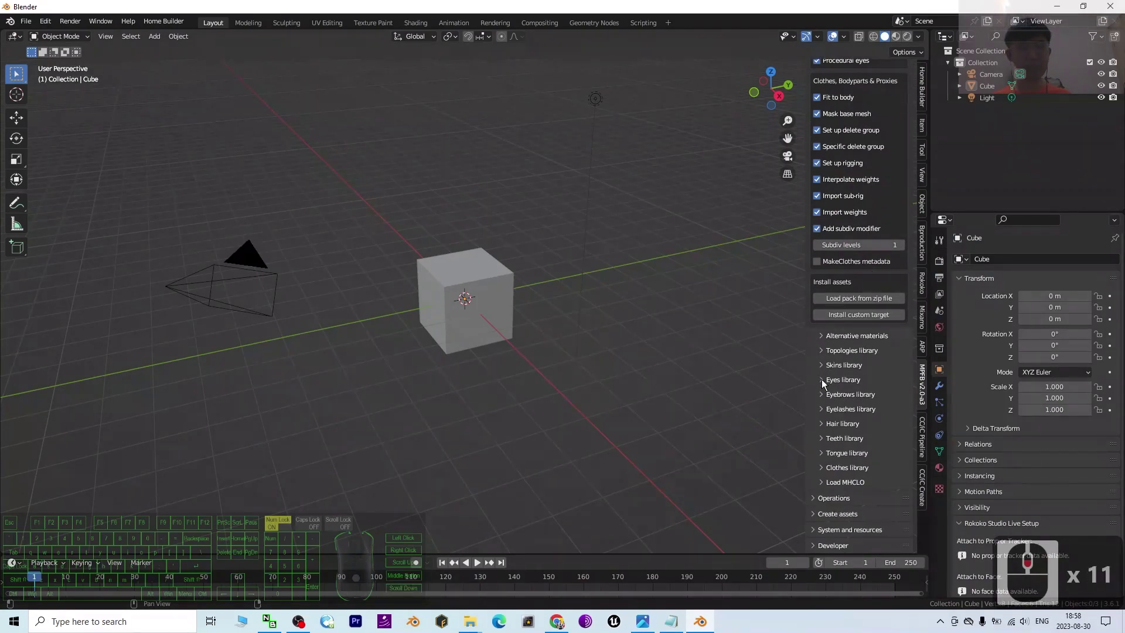
left_click(824, 382)
left_click(822, 381)
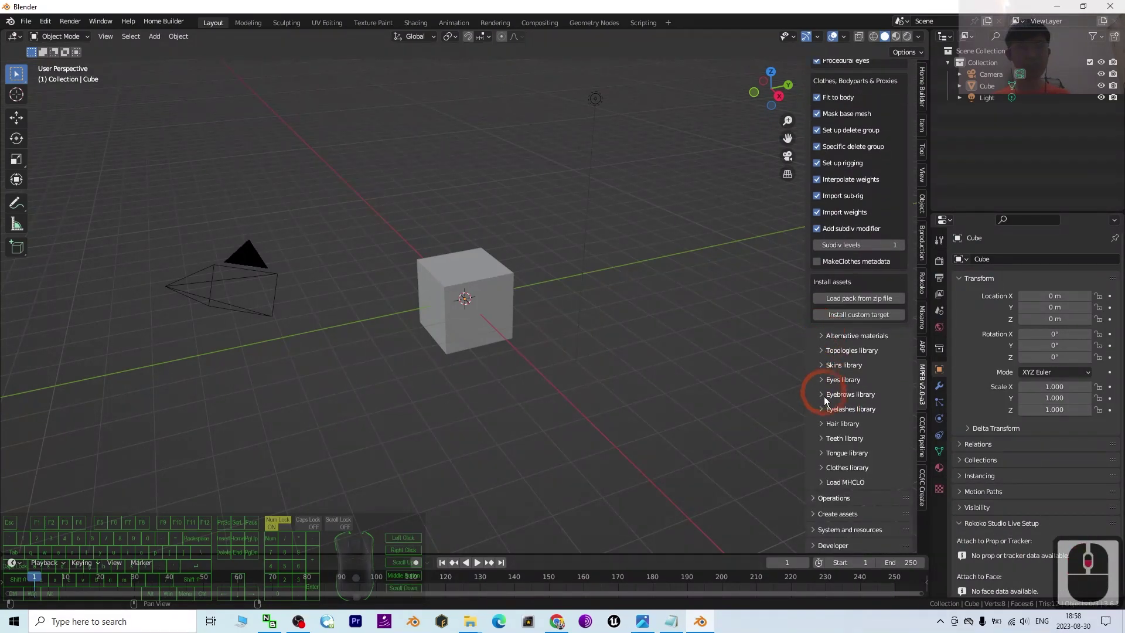
left_click(823, 365)
scroll(856, 336, "down", 13)
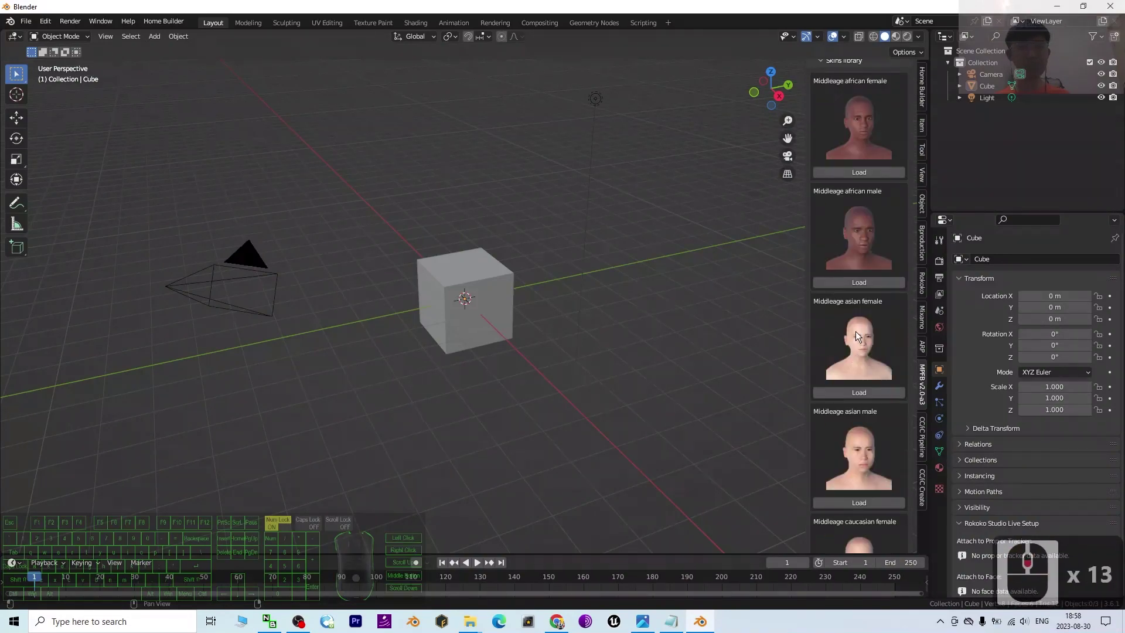
left_click_drag(807, 217, 607, 230)
scroll(756, 272, "up", 10)
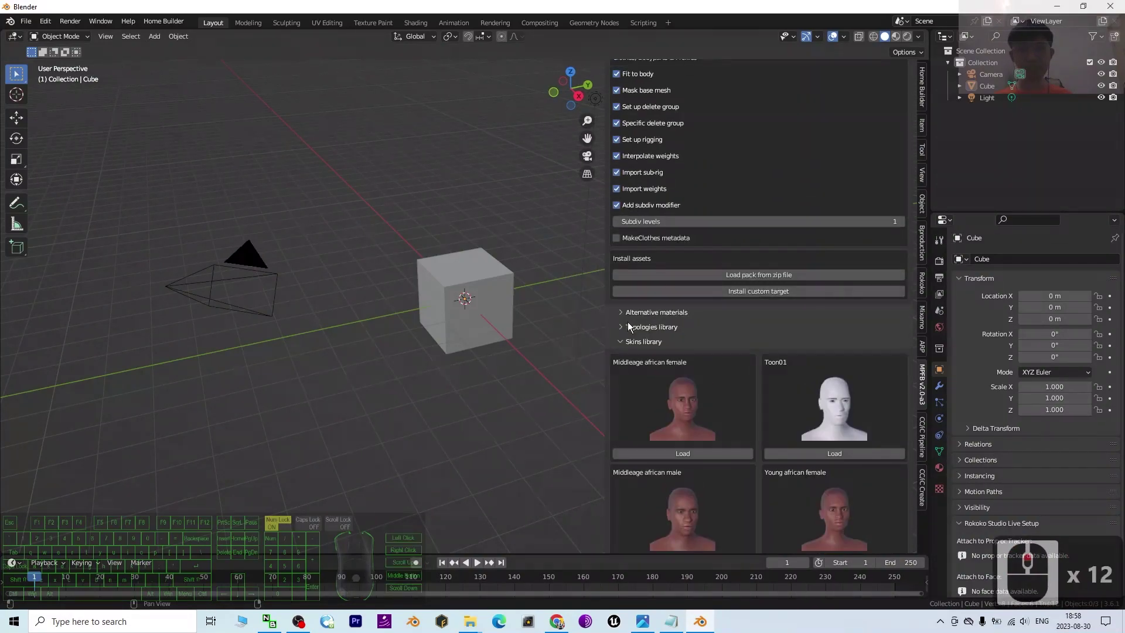
left_click(621, 343)
Step: Look into the Teeth library and browse the hairstyles in the Hair library, collapsing both
left_click(621, 440)
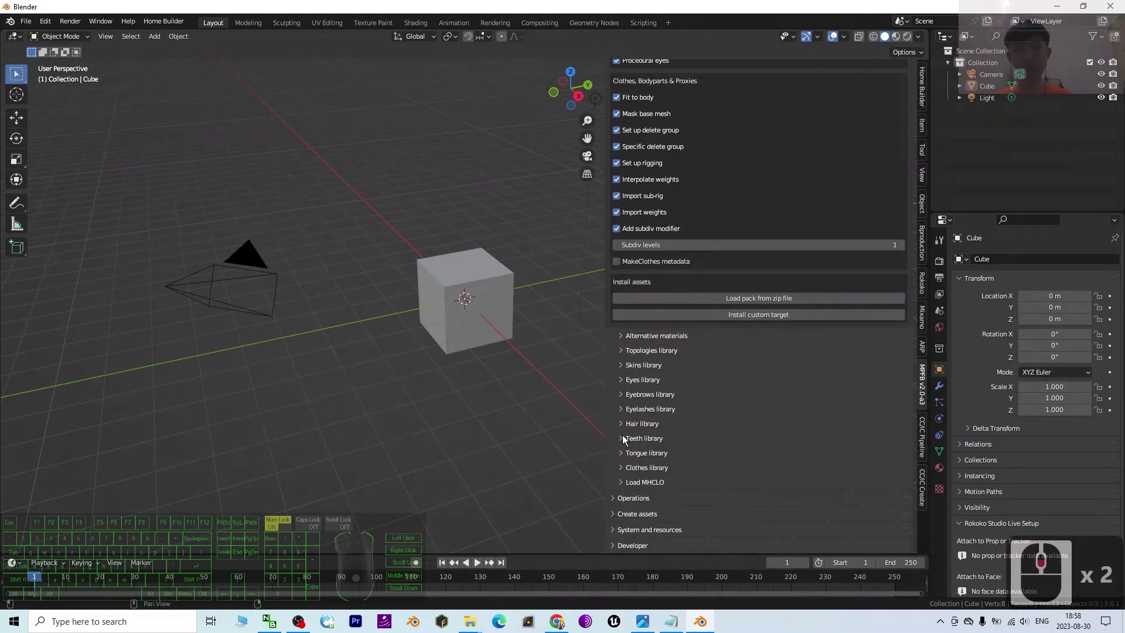
left_click(621, 324)
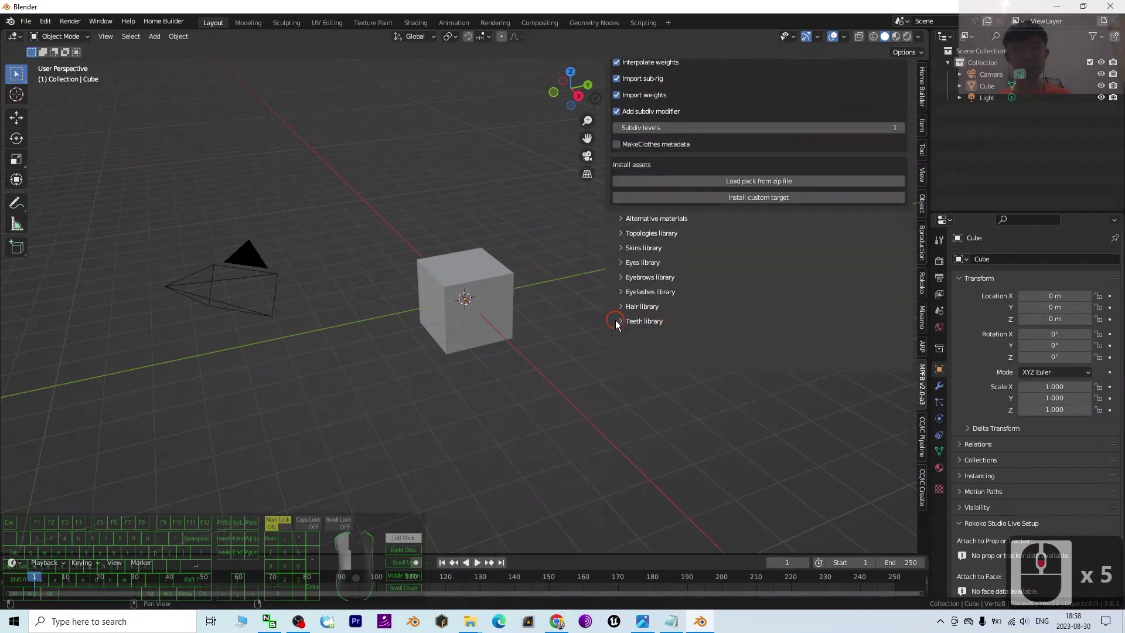
left_click(629, 424)
scroll(800, 352, "down", 12)
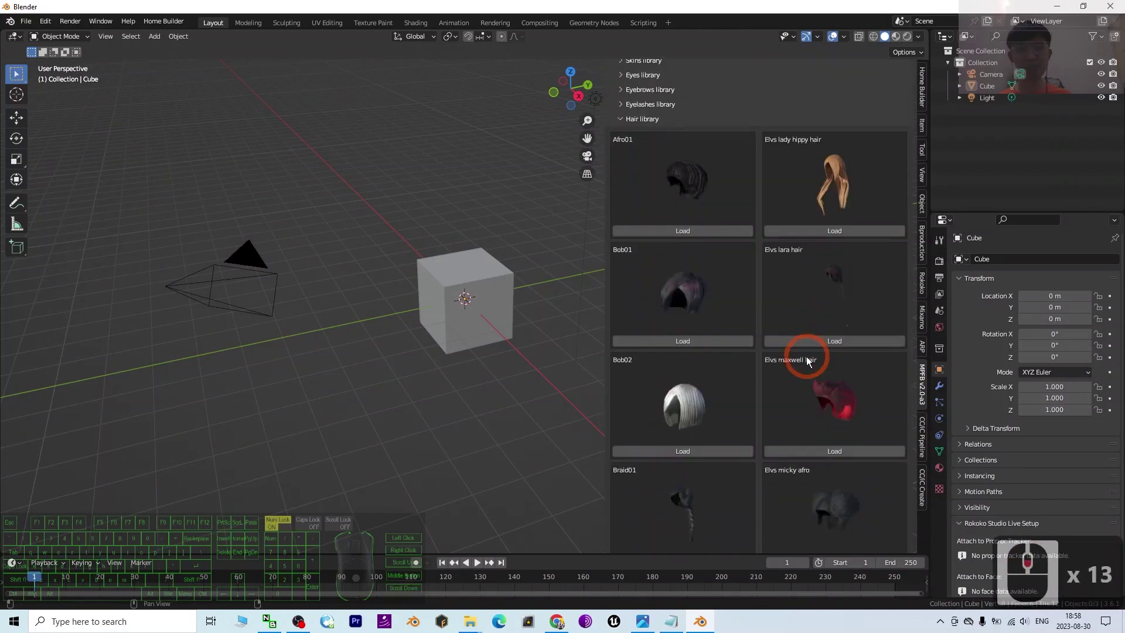
left_click(622, 120)
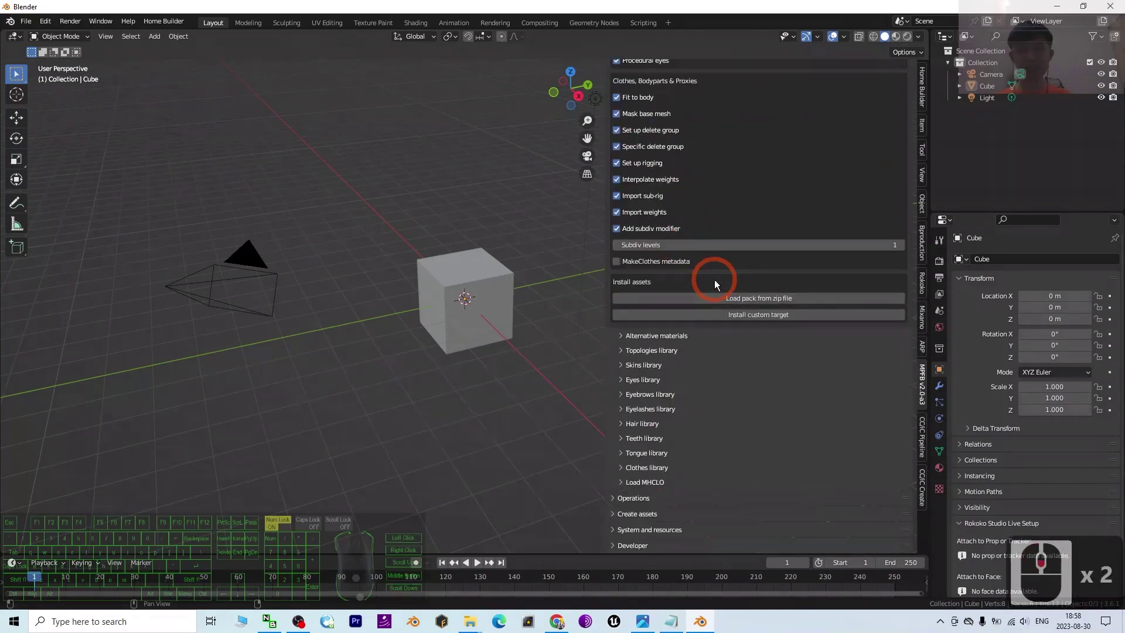
Step: Browse the outfits in MPFB's Clothes library, narrowing the sidebar slightly, and collapse both that library and Library Settings
left_click(622, 467)
scroll(773, 427, "down", 16)
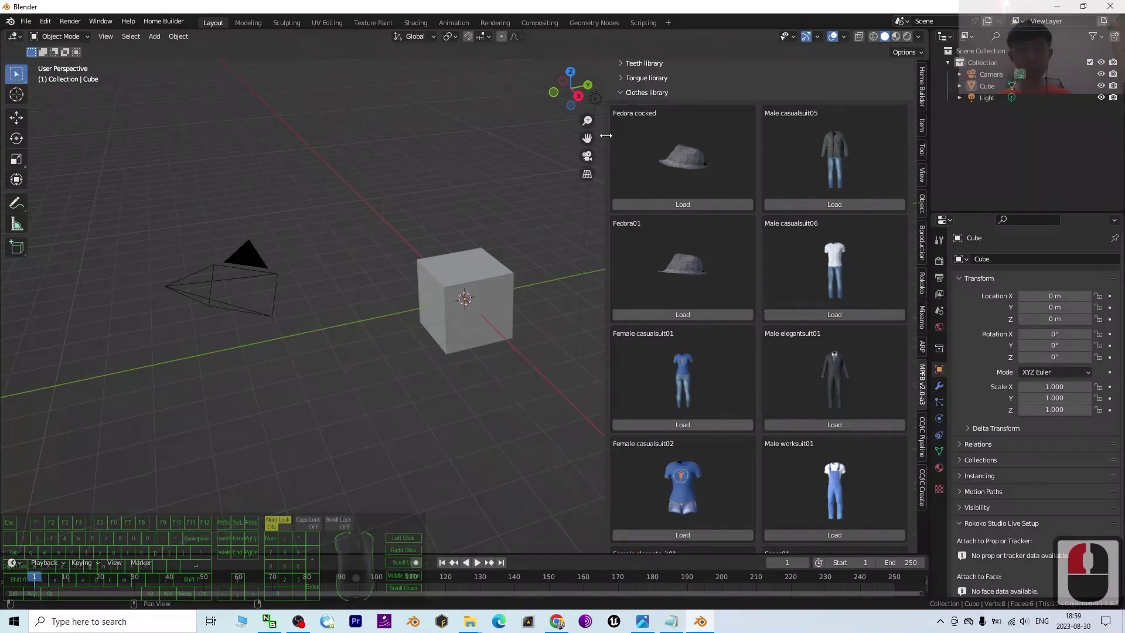
mouse_move(606, 136)
left_mouse_down()
mouse_move(705, 138)
mouse_move(622, 138)
left_mouse_up()
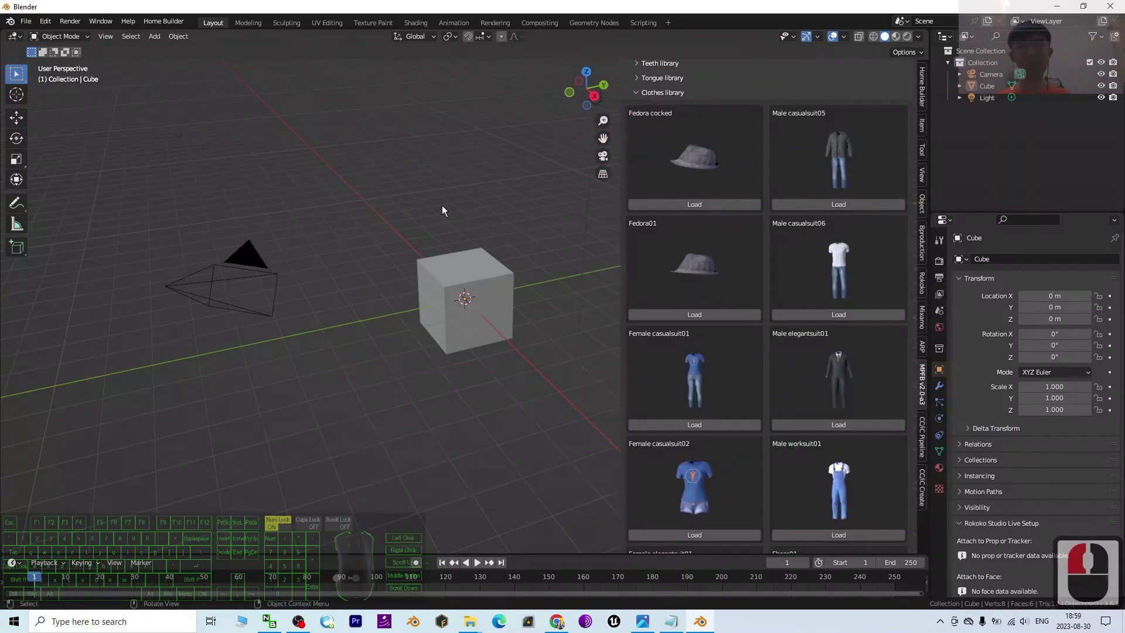
scroll(492, 220, "up", 1)
scroll(756, 252, "down", 3)
scroll(733, 192, "up", 7)
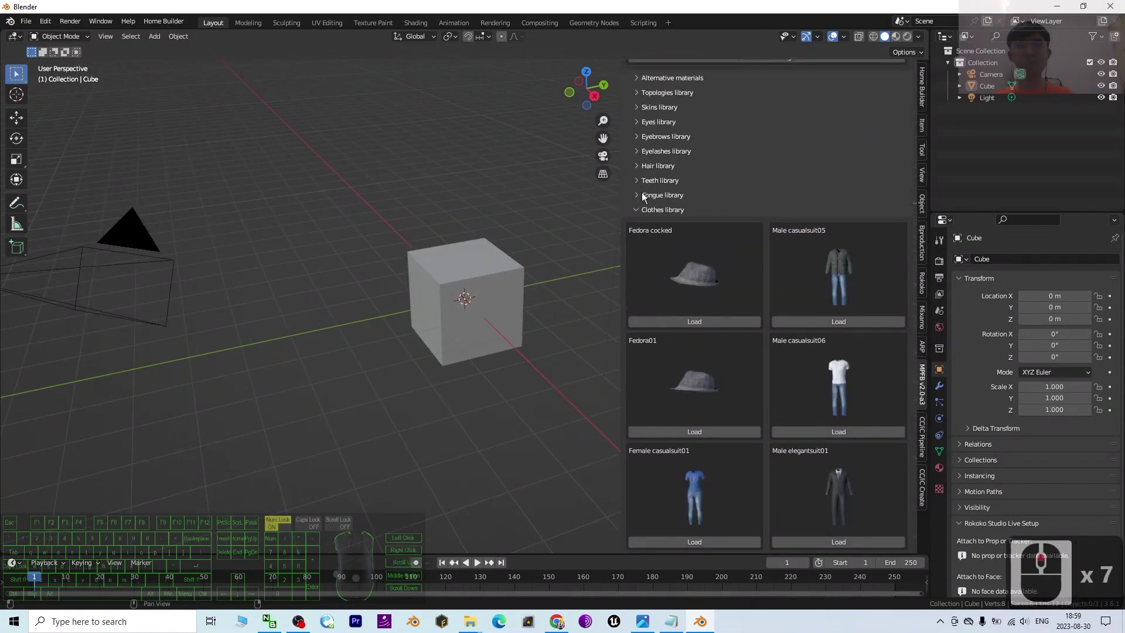
left_click(635, 209)
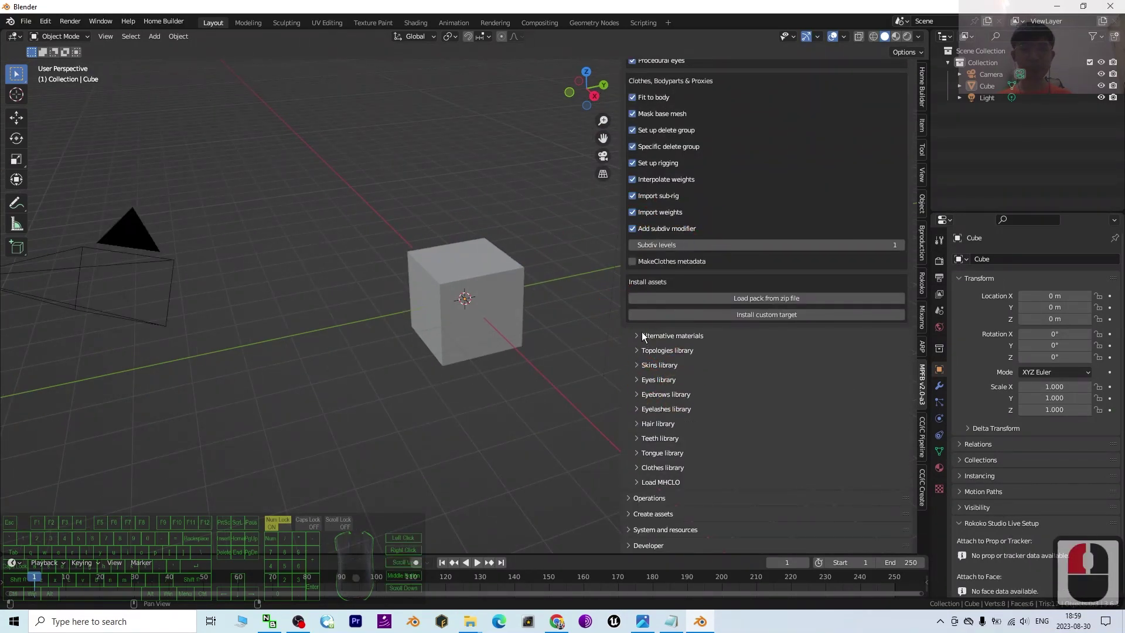
scroll(635, 240, "up", 11)
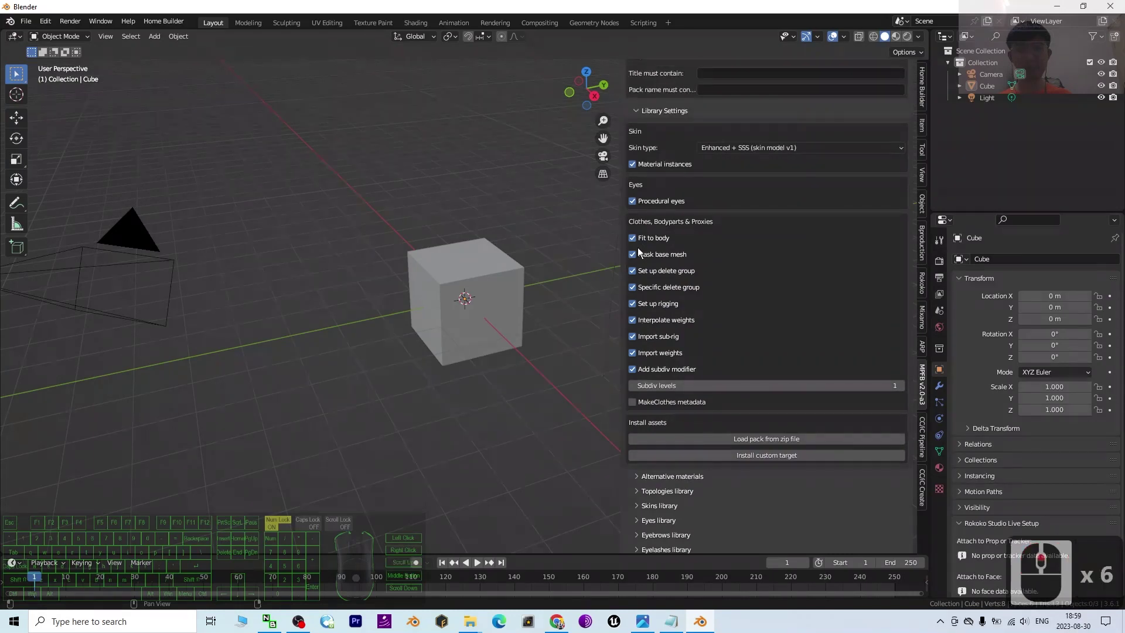
left_click(637, 173)
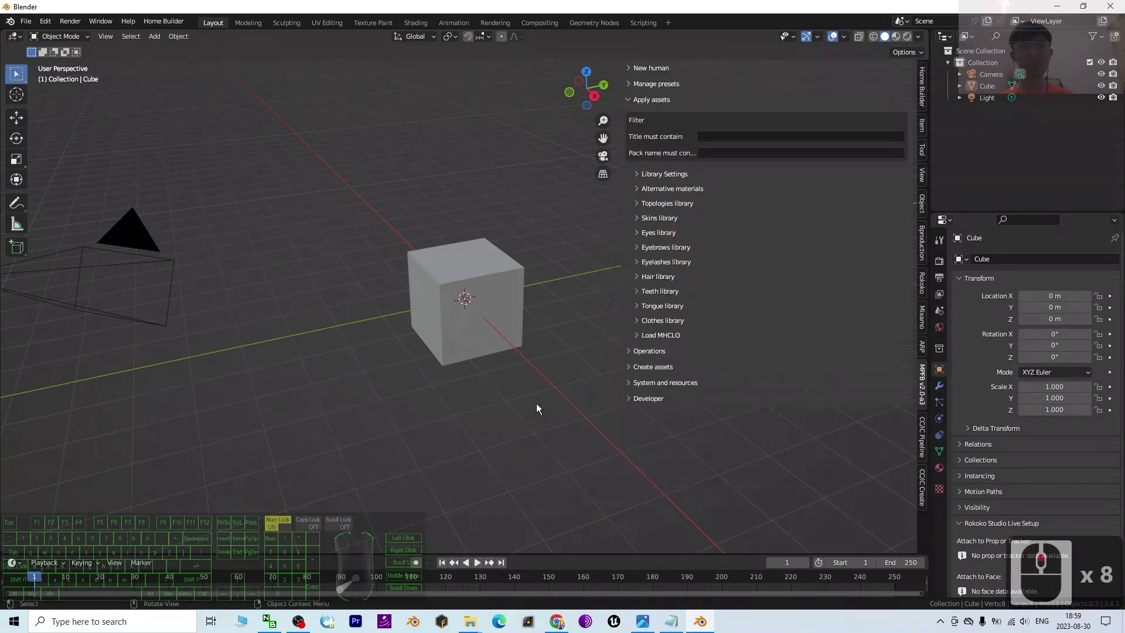
left_click(633, 463)
left_click(698, 452)
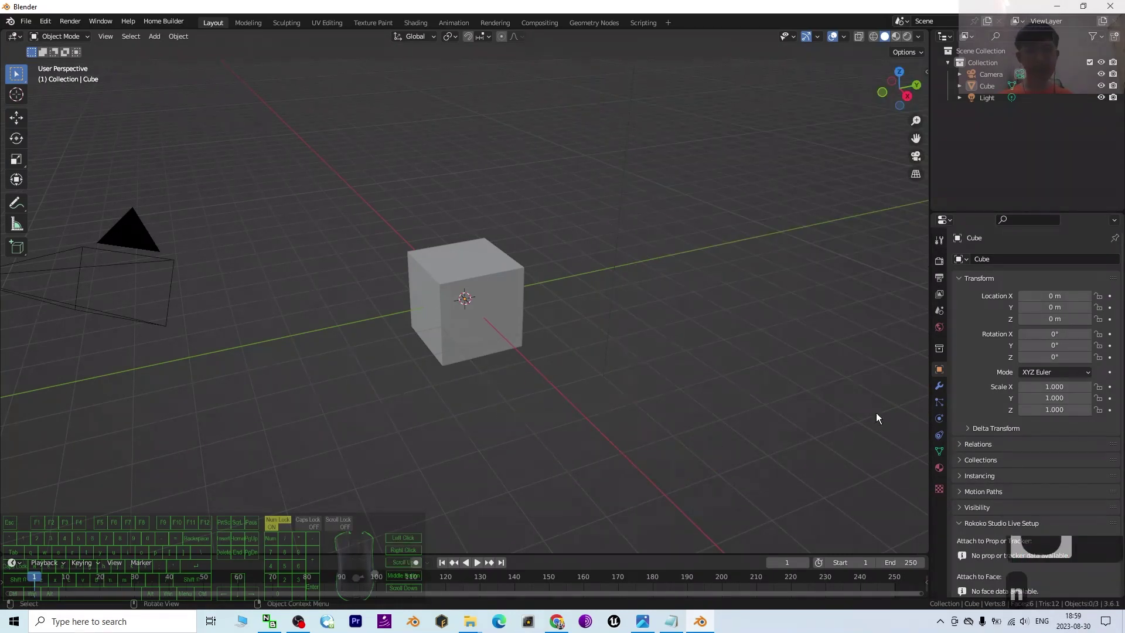
left_click(922, 346)
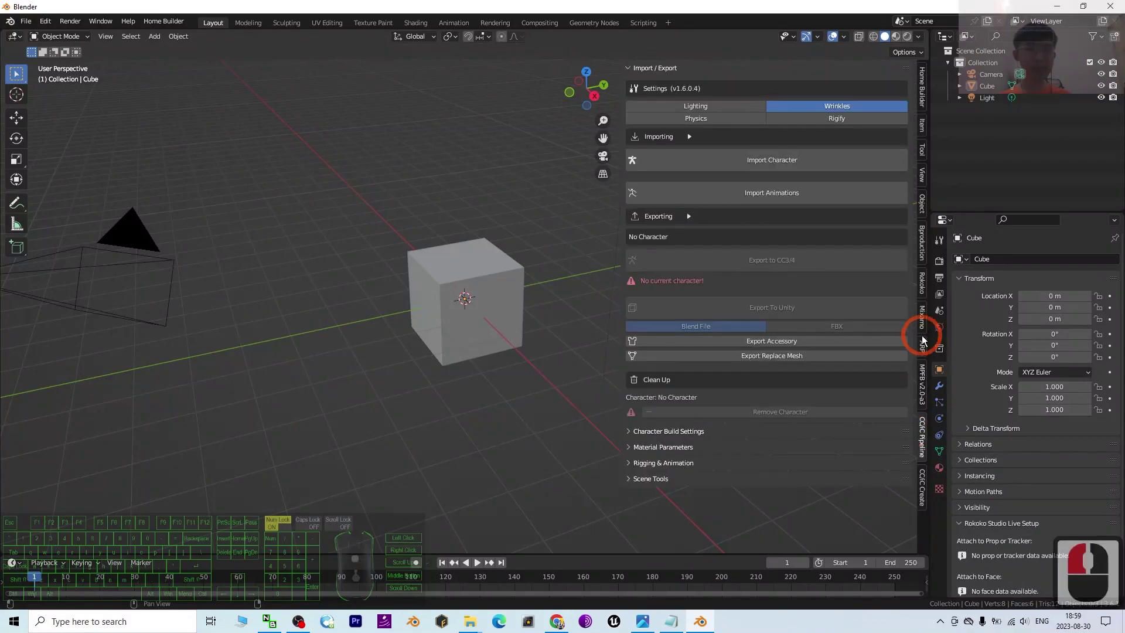
left_click(922, 316)
left_click(919, 60)
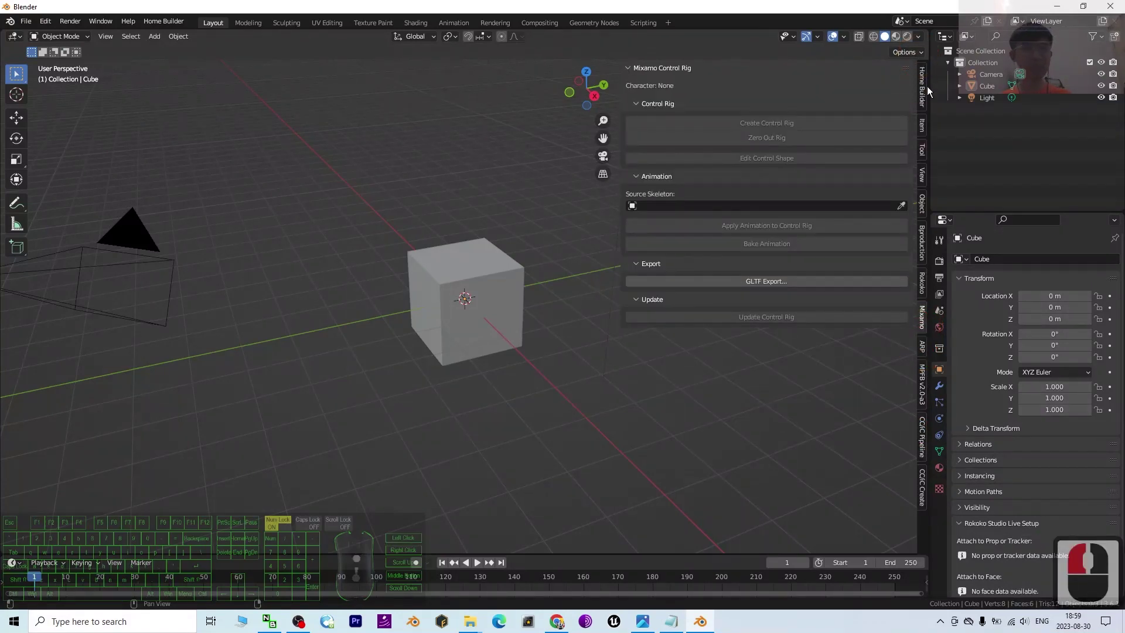
left_click(922, 381)
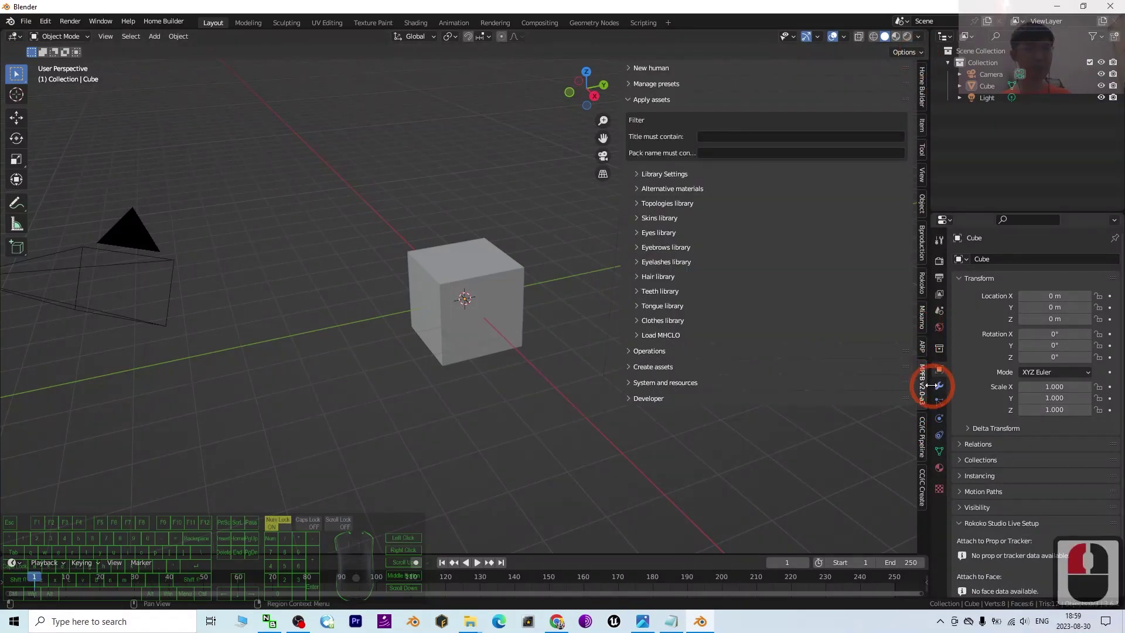
Step: Delete the default camera, cube and light to empty the scene
scroll(437, 196, "down", 3)
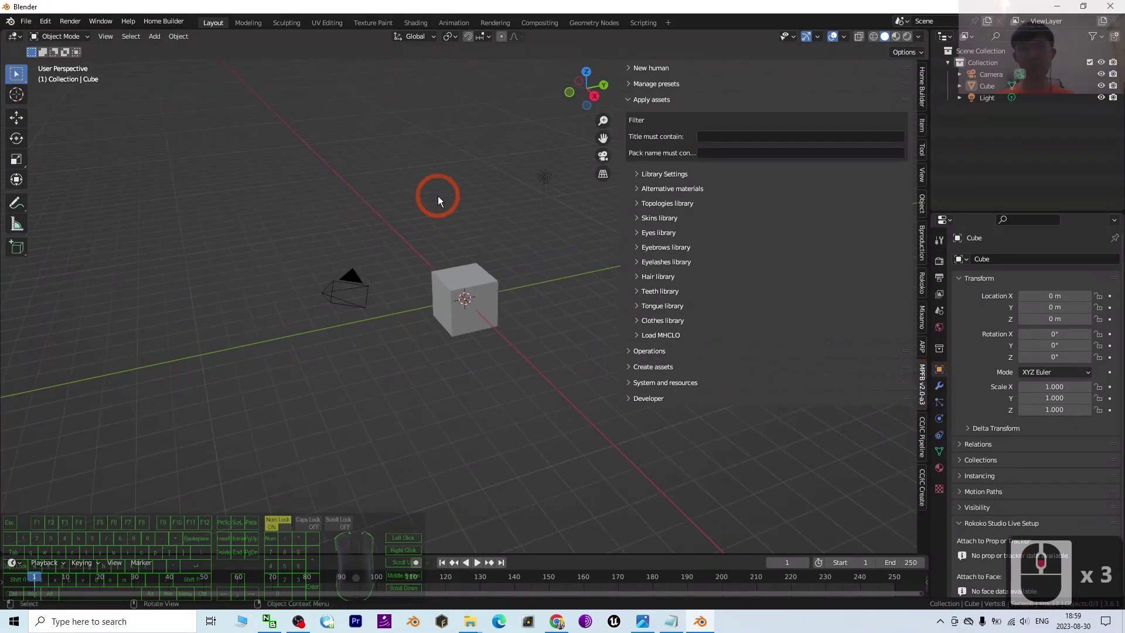
scroll(442, 197, "up", 2)
middle_click_drag(443, 198, 378, 222, "shift")
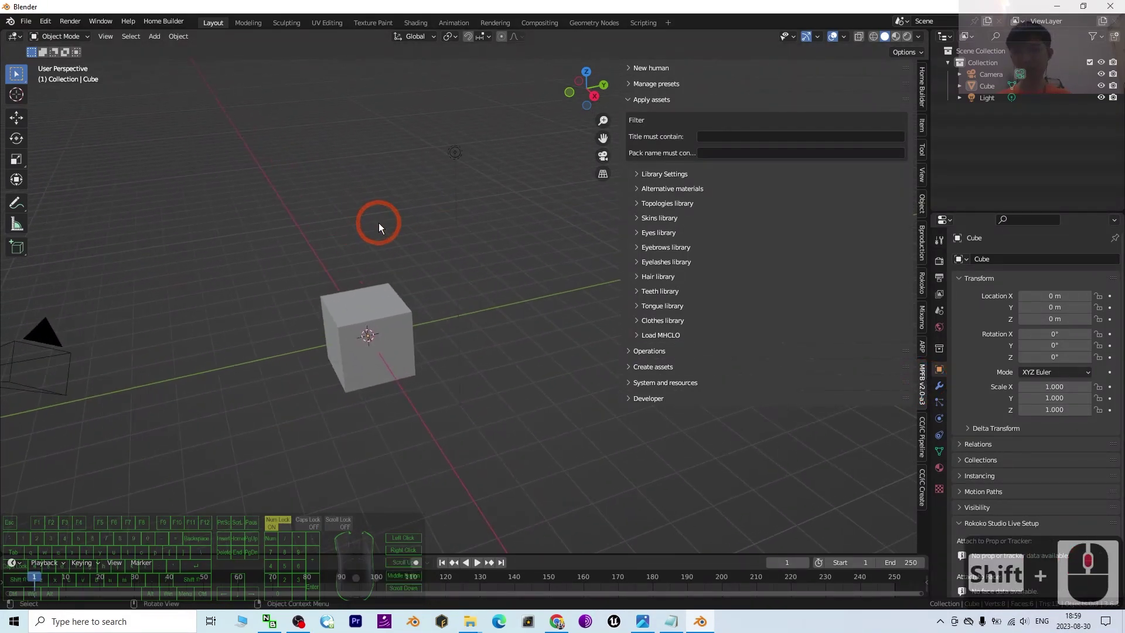
key("a")
middle_click_drag(335, 192, 228, 311)
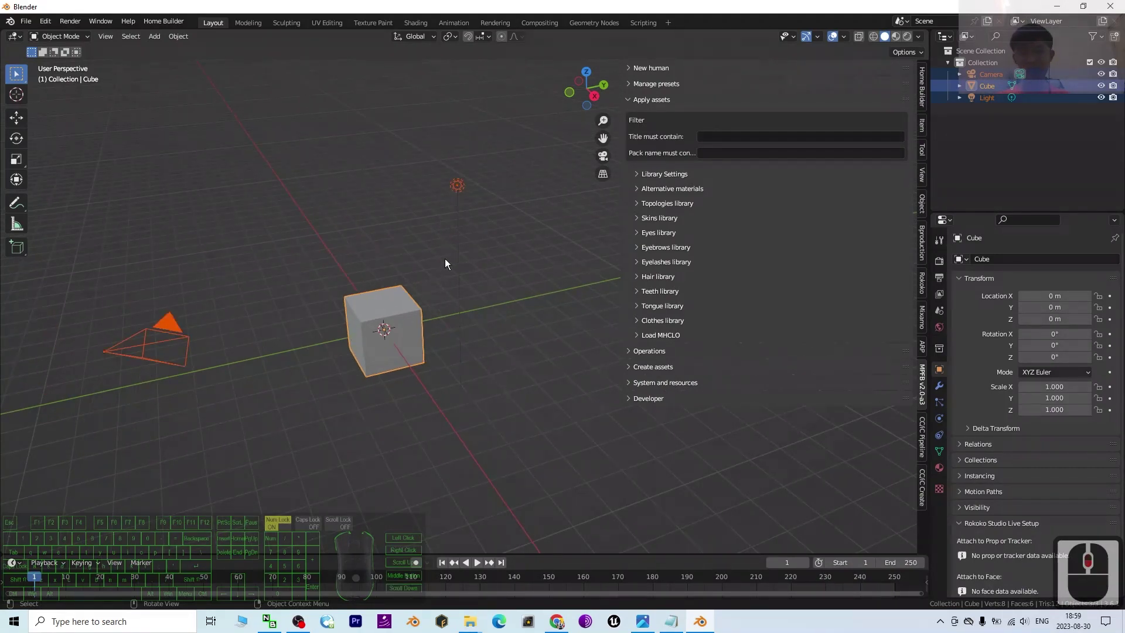
key("Delete")
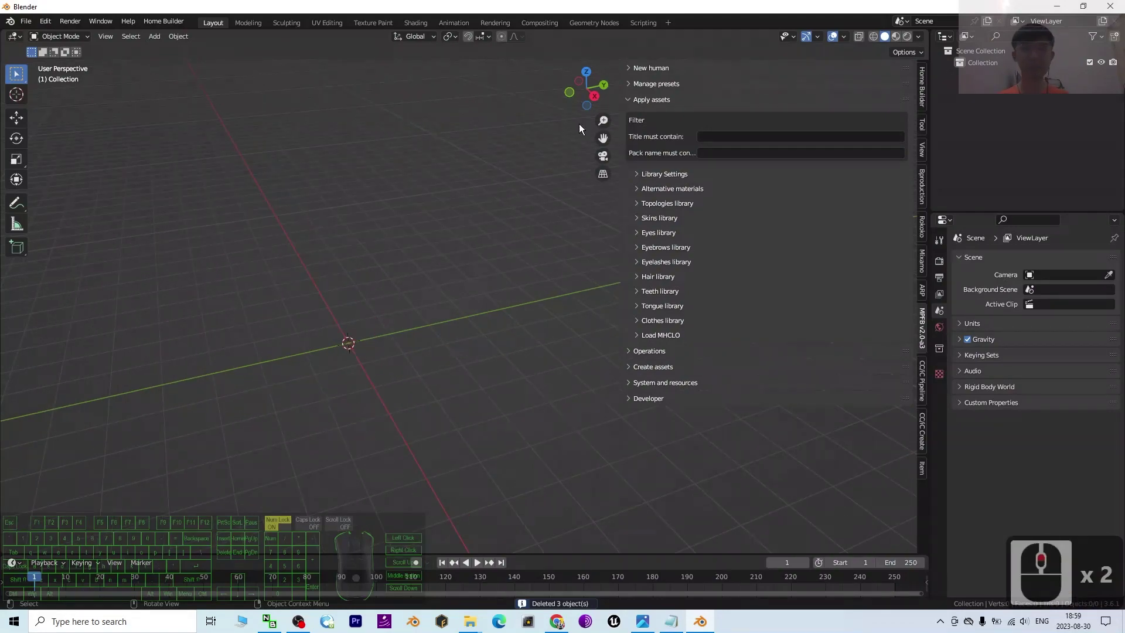
Step: Collapse Apply assets and expand the From scratch settings under New human in MPFB
left_click(630, 101)
scroll(408, 211, "up", 2)
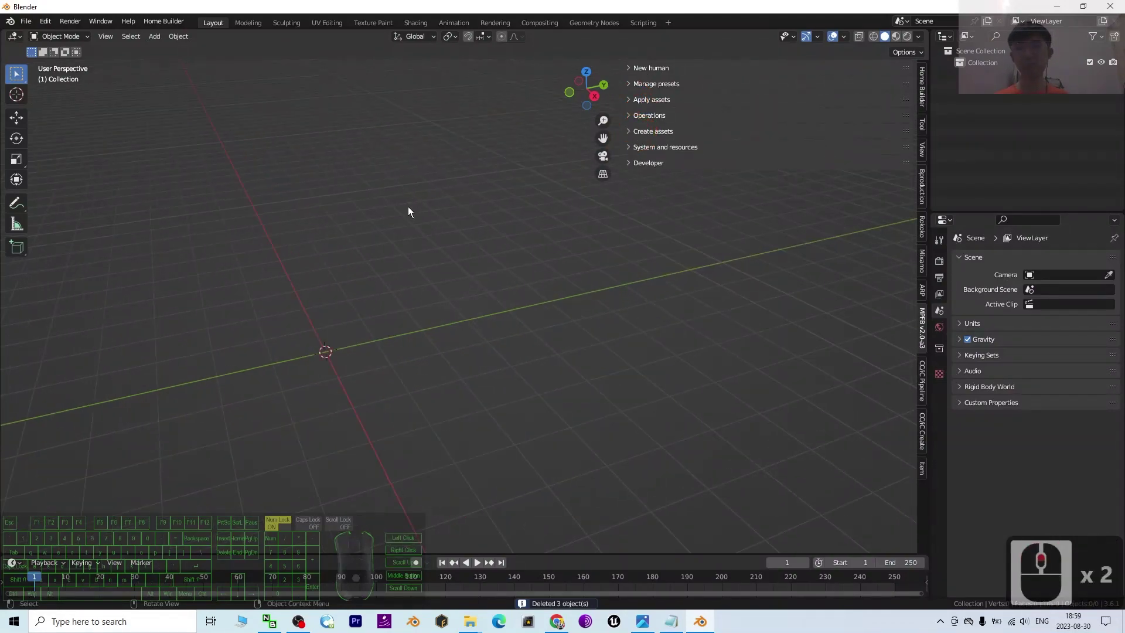
scroll(475, 130, "down", 1)
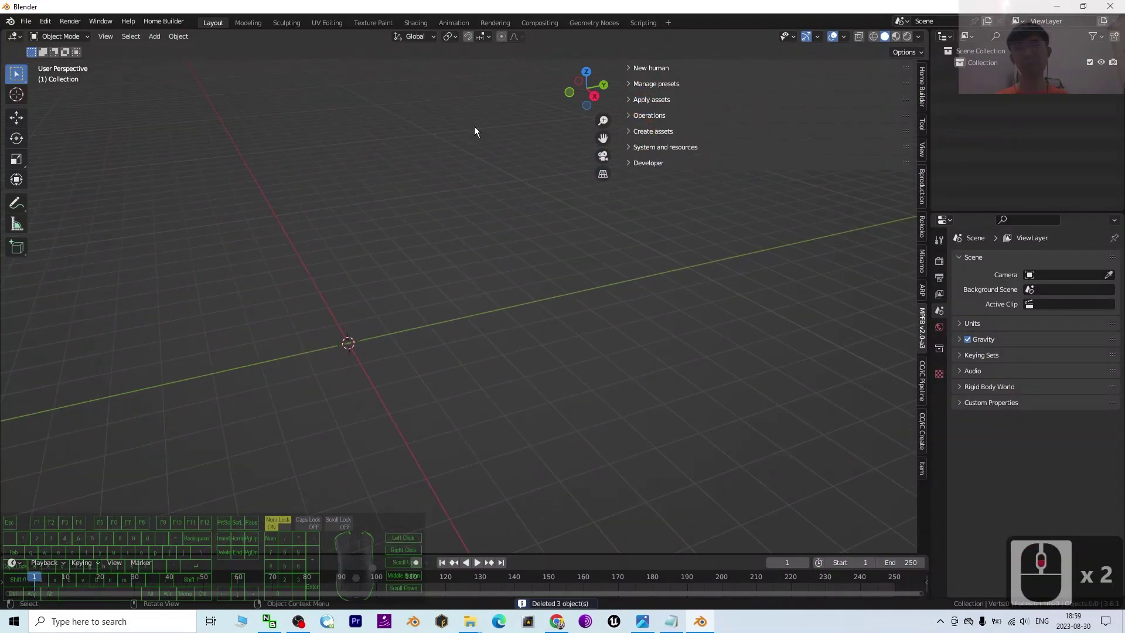
left_click(629, 68)
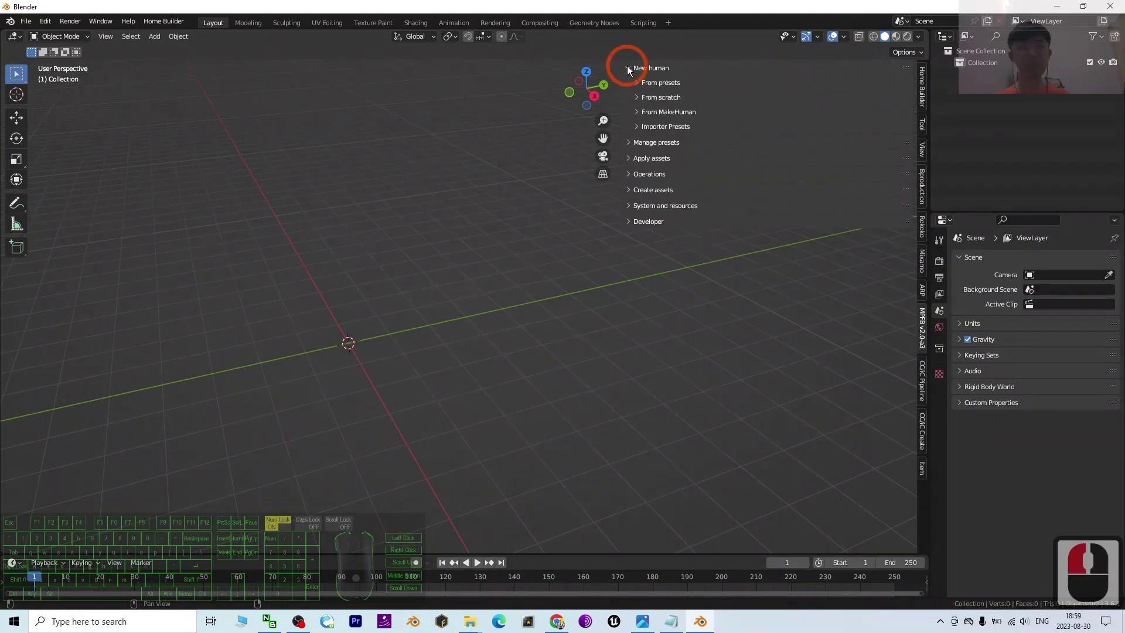
left_click(635, 98)
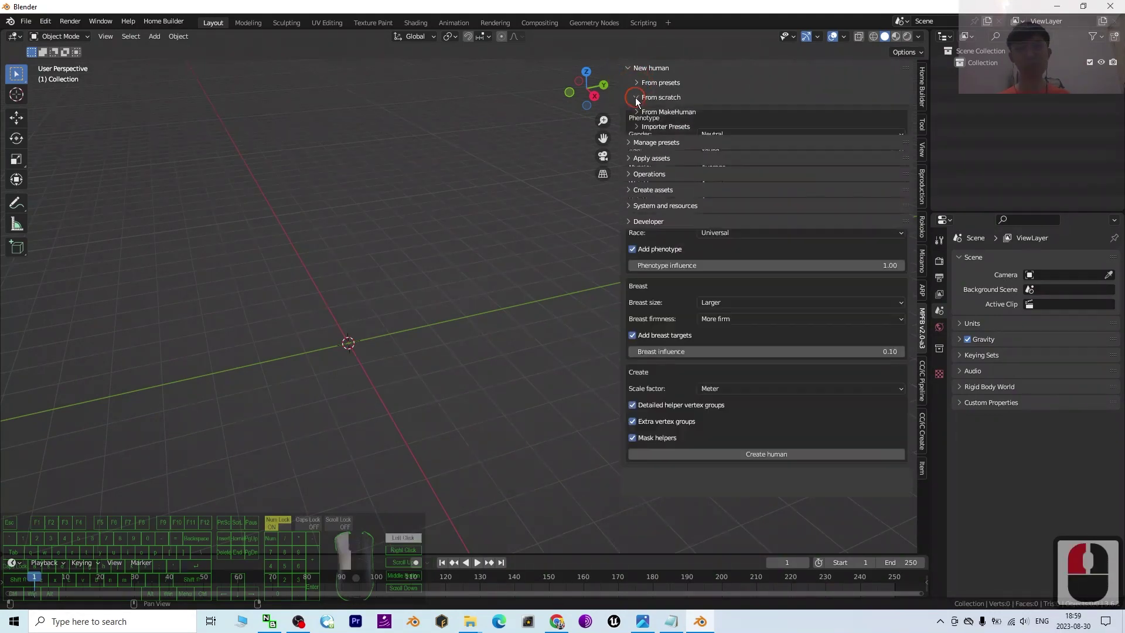
Step: Set the new human's phenotype gender to Female
left_click(725, 133)
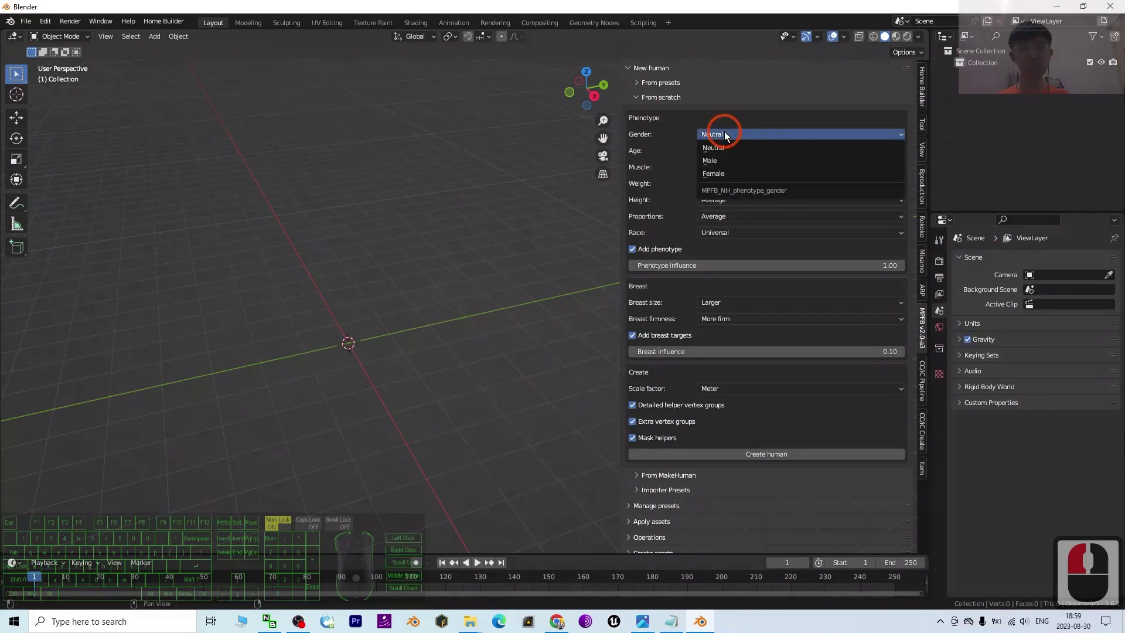
left_click(765, 132)
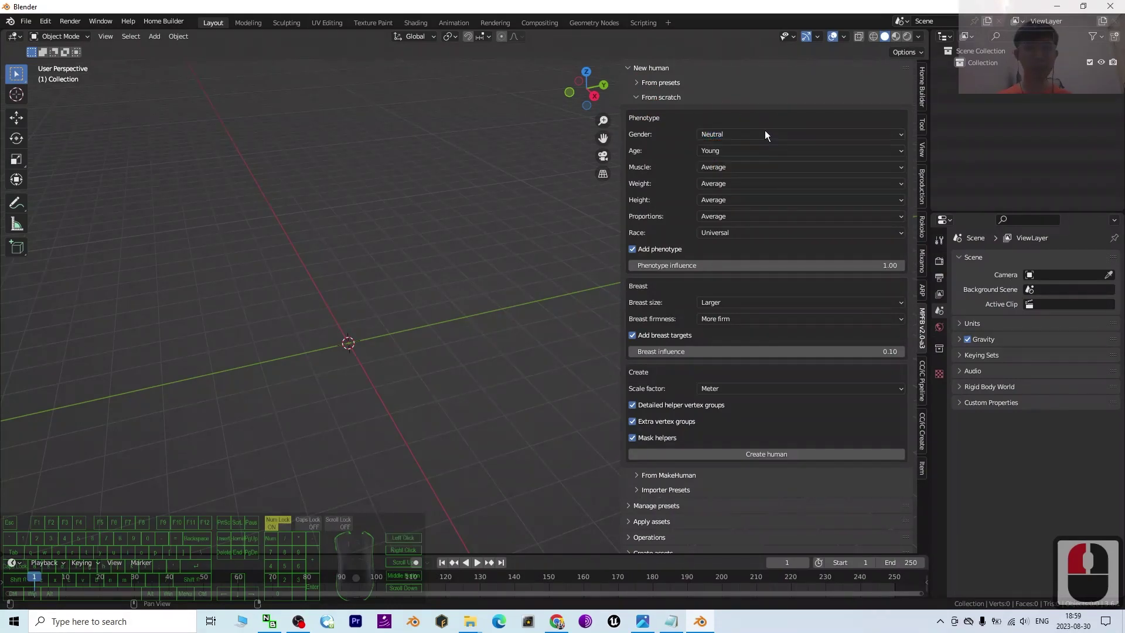
left_click(732, 133)
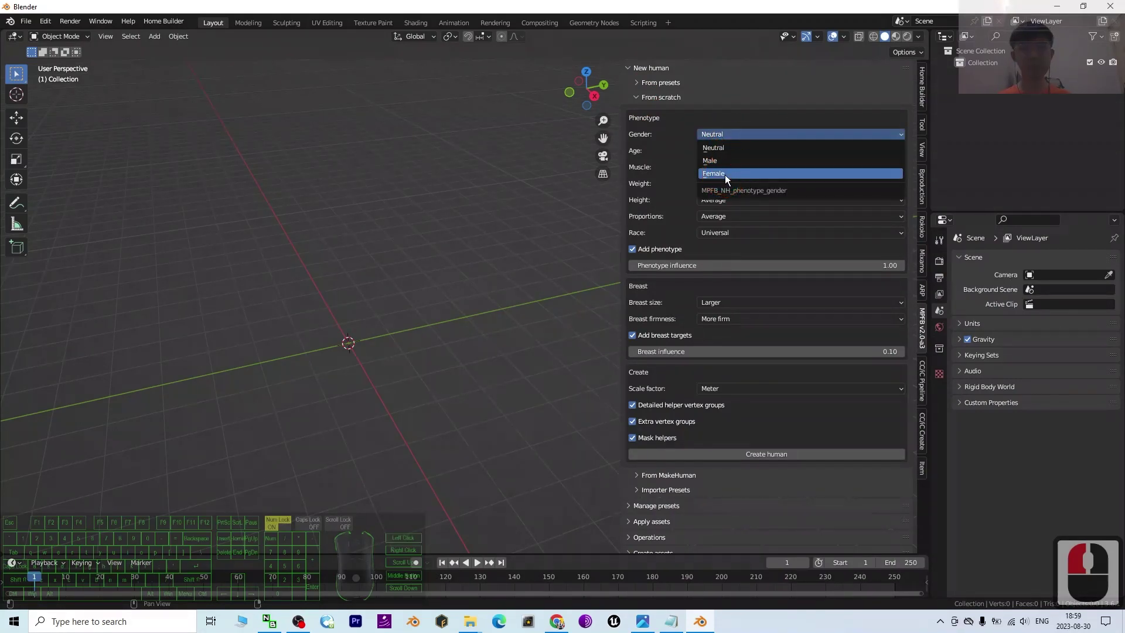
left_click(725, 175)
middle_click_drag(150, 196, 379, 322)
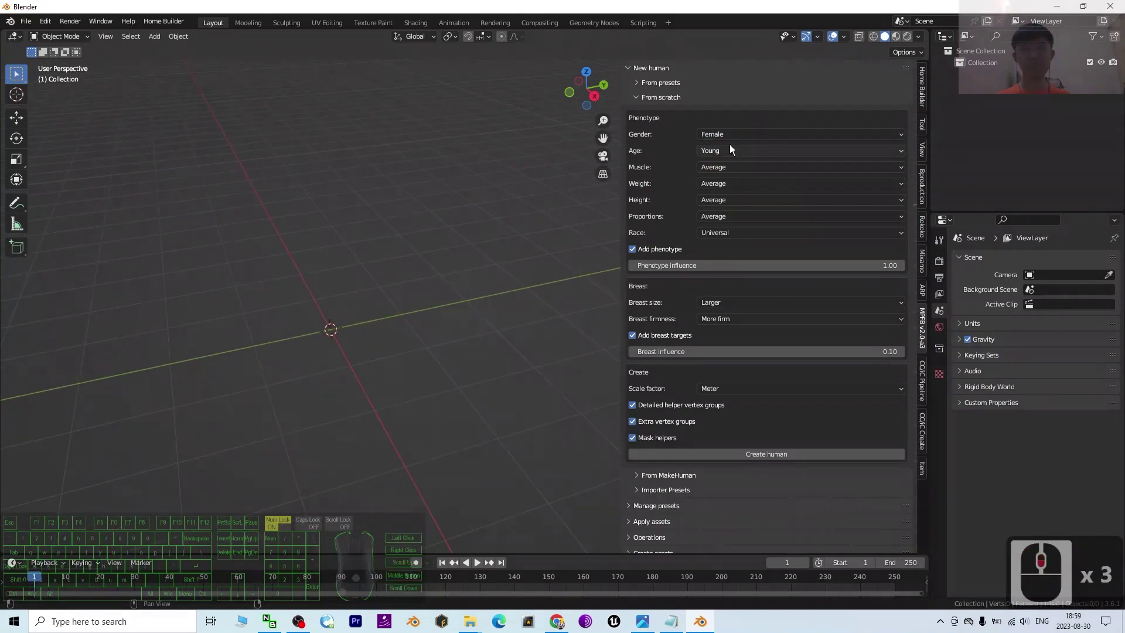
Step: Set the new human's weight to Minimum and its proportions to Ideal
left_click(729, 151)
left_click(726, 153)
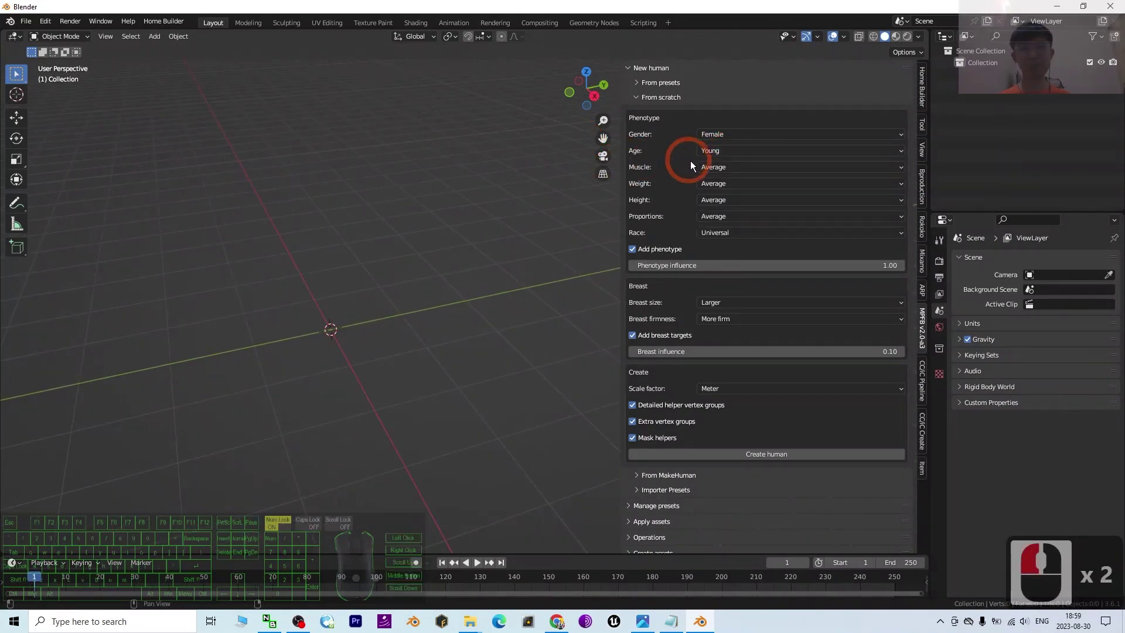
left_click(727, 184)
left_click(724, 197)
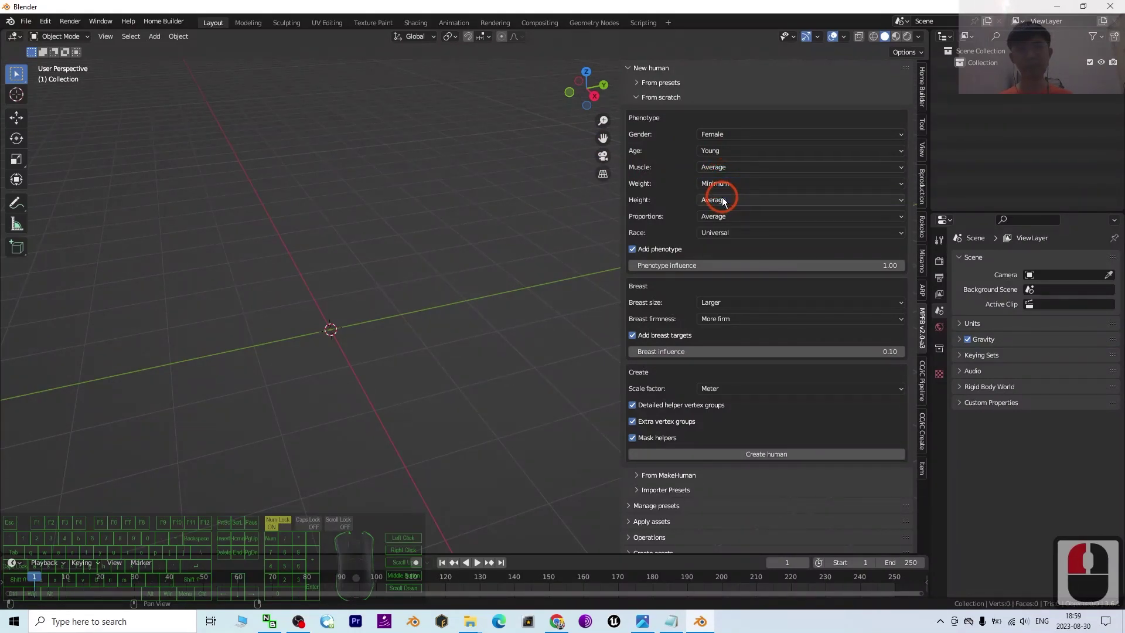
left_click(736, 206)
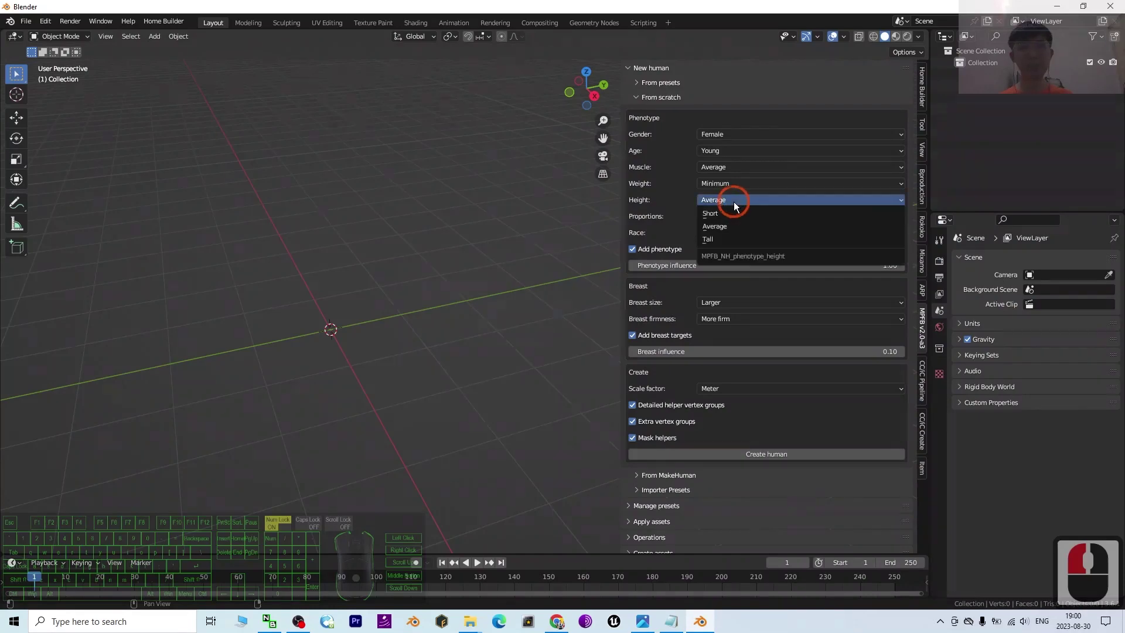
left_click(657, 218)
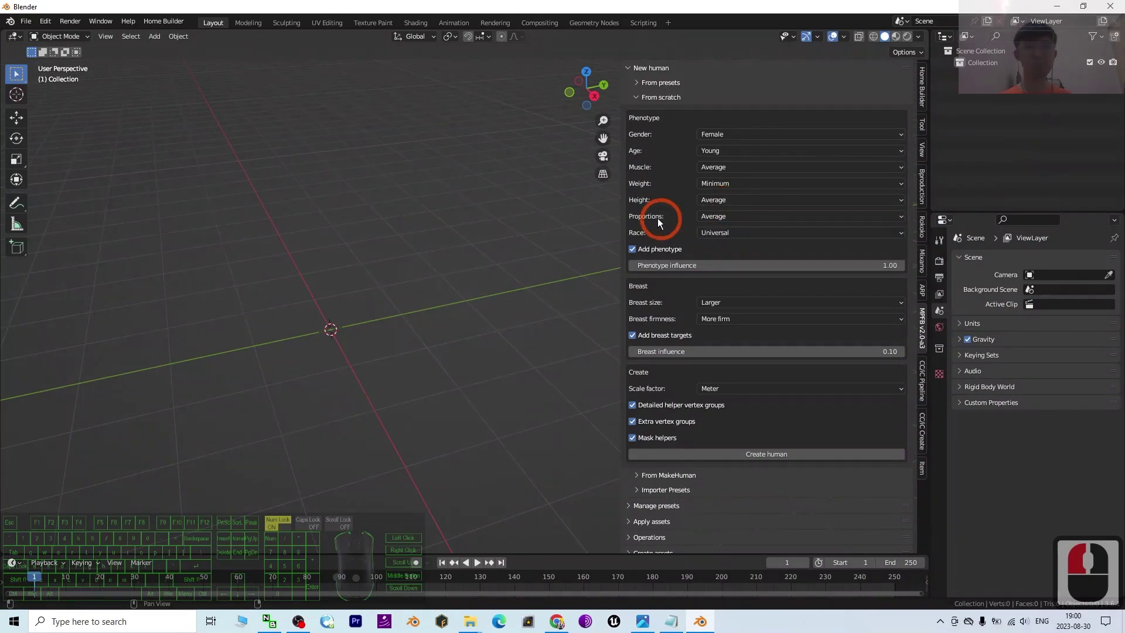
left_click(707, 216)
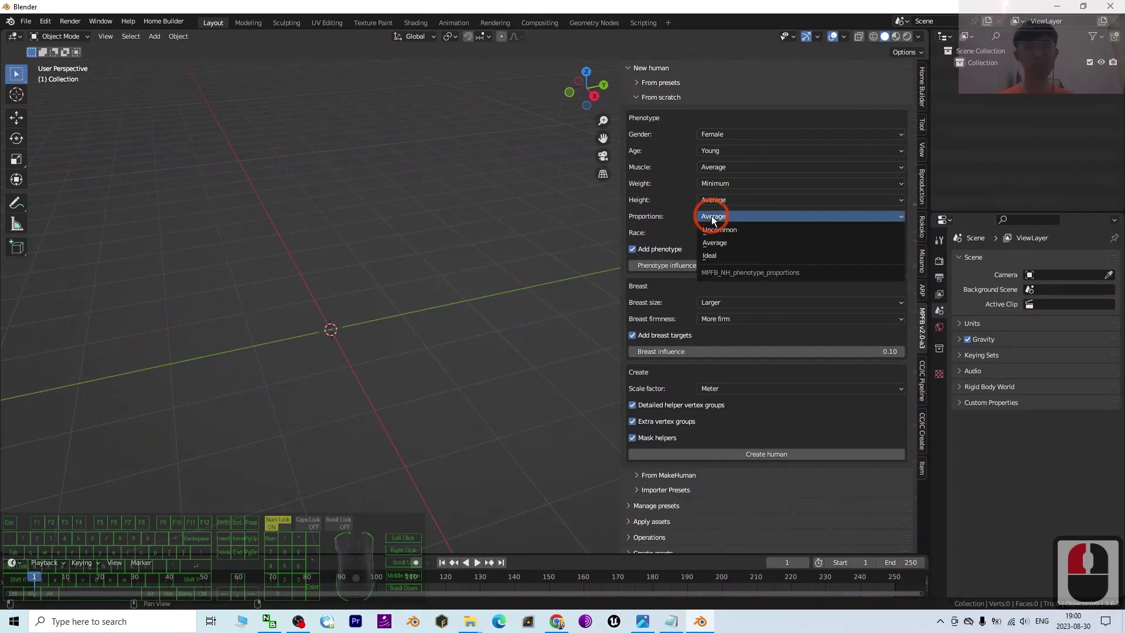
left_click(715, 258)
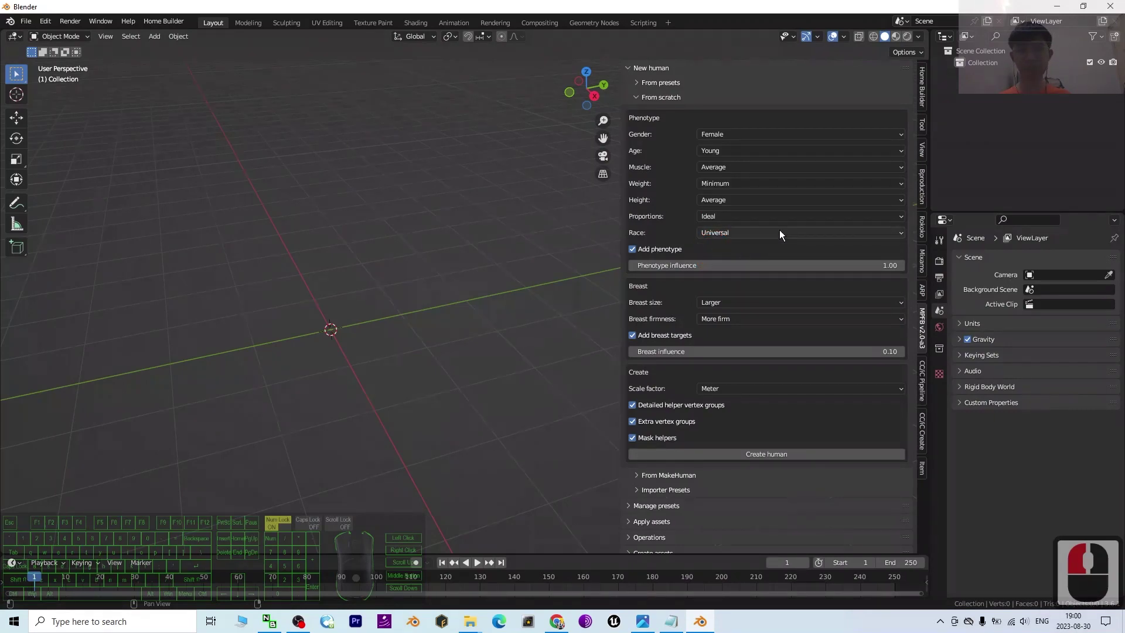
Step: Create the human from the From scratch settings and view the body from the front
scroll(761, 350, "down", 2)
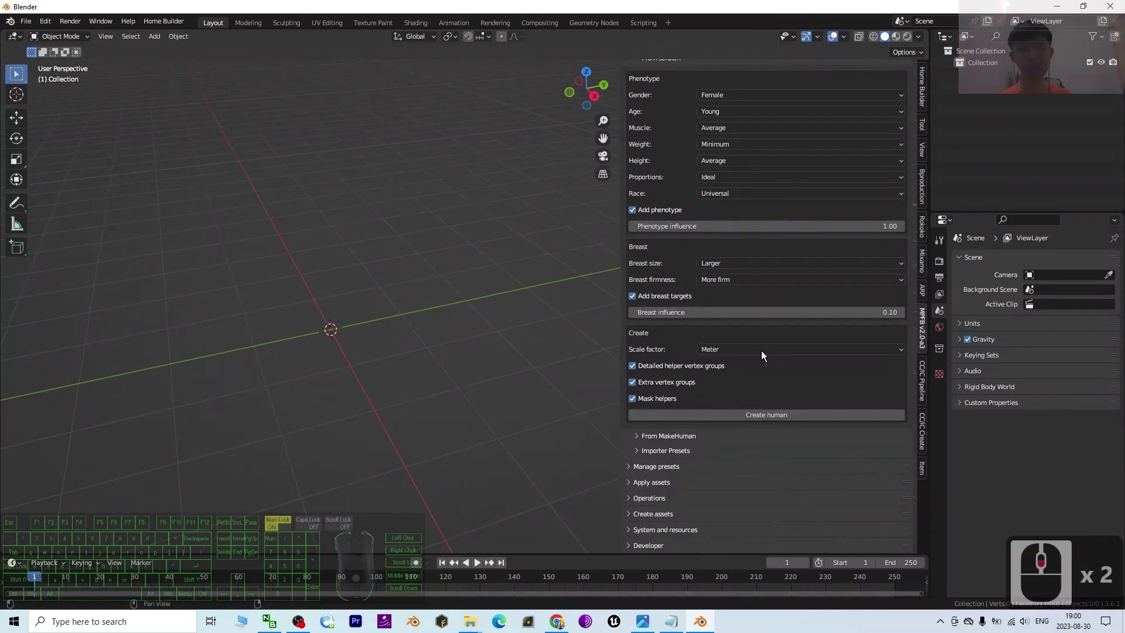
left_click(761, 414)
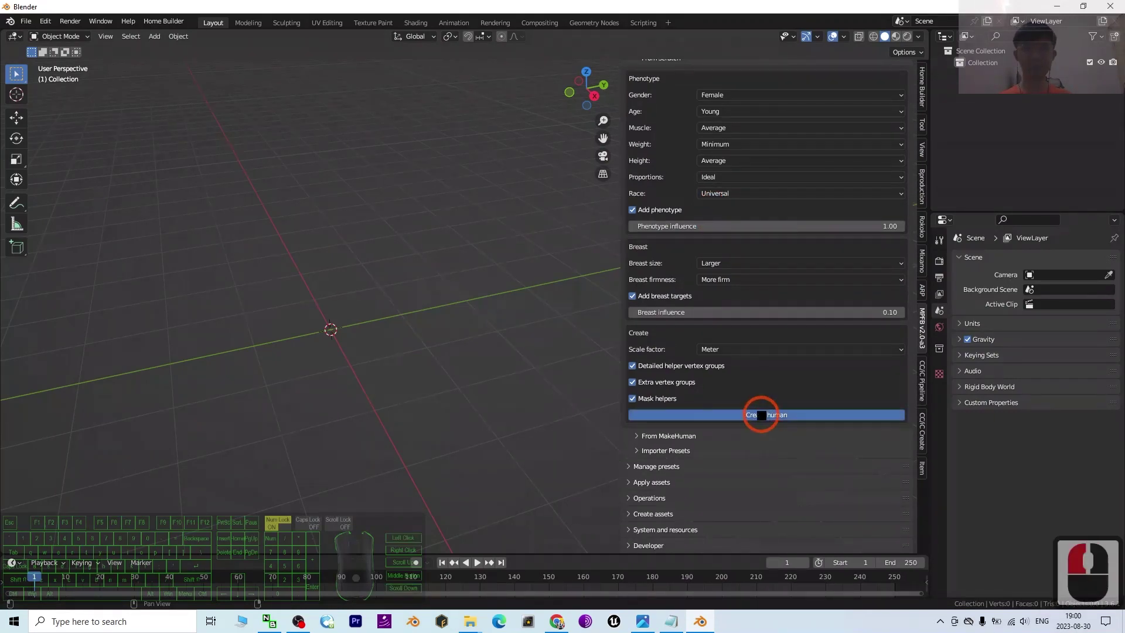
scroll(325, 386, "up", 6)
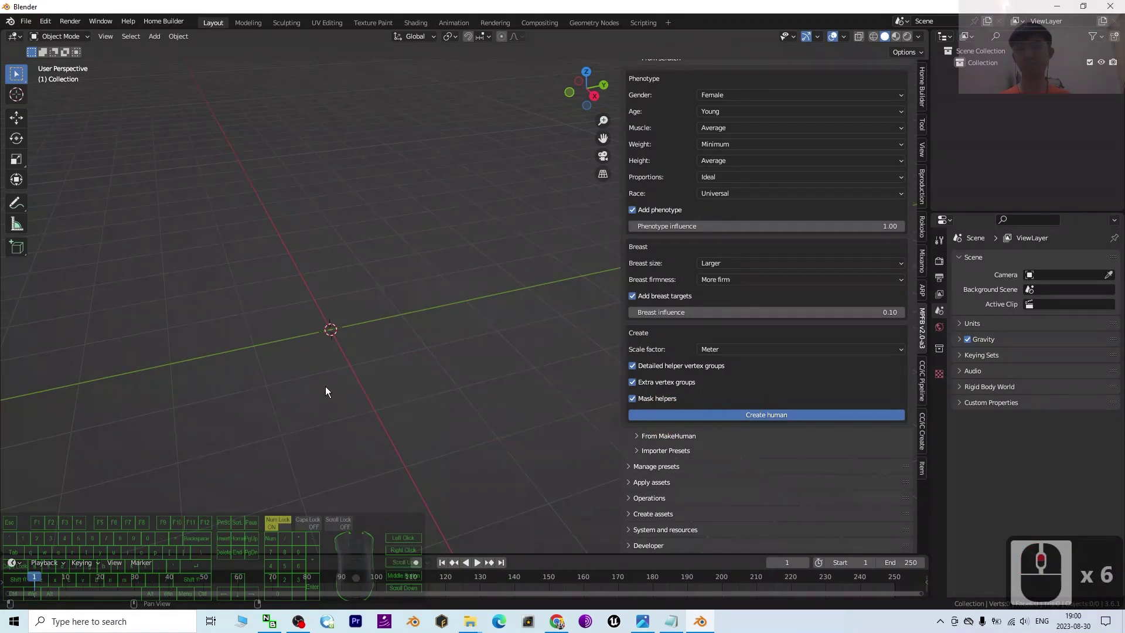
middle_click_drag(285, 316, 339, 302)
scroll(489, 238, "down", 3)
scroll(485, 252, "up", 2)
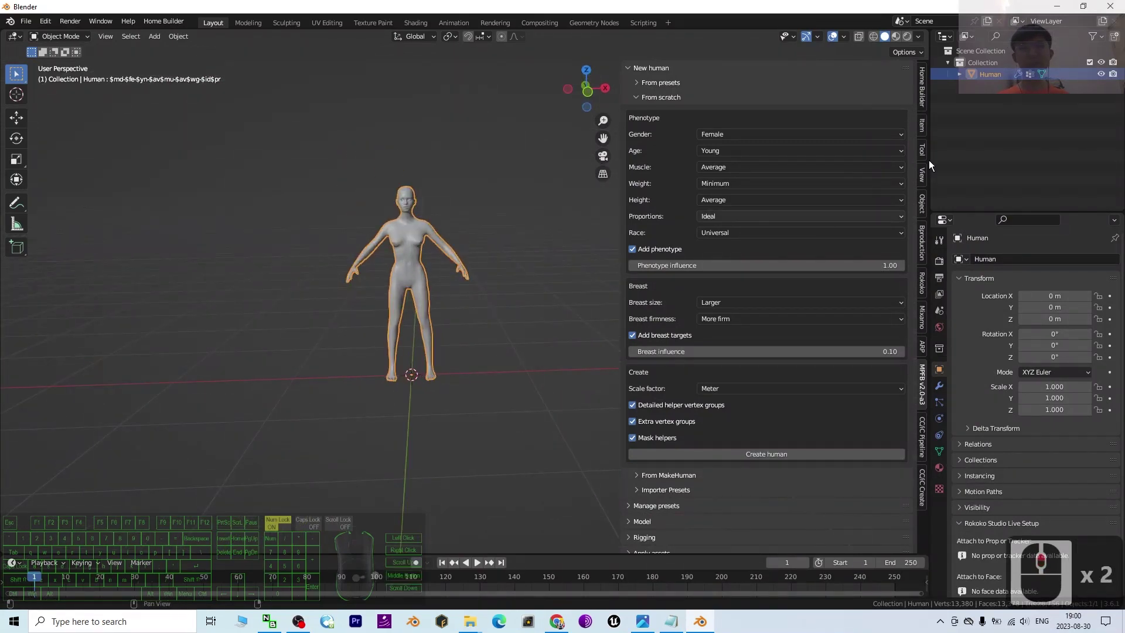
scroll(495, 246, "down", 3)
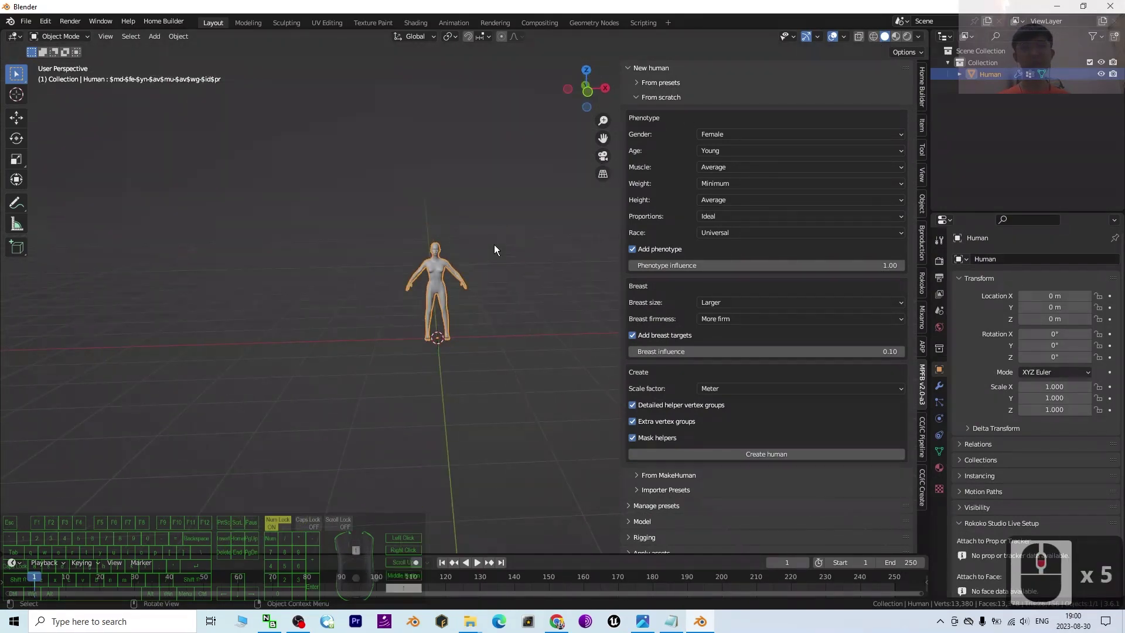
scroll(503, 269, "up", 3)
middle_click_drag(520, 261, 516, 270)
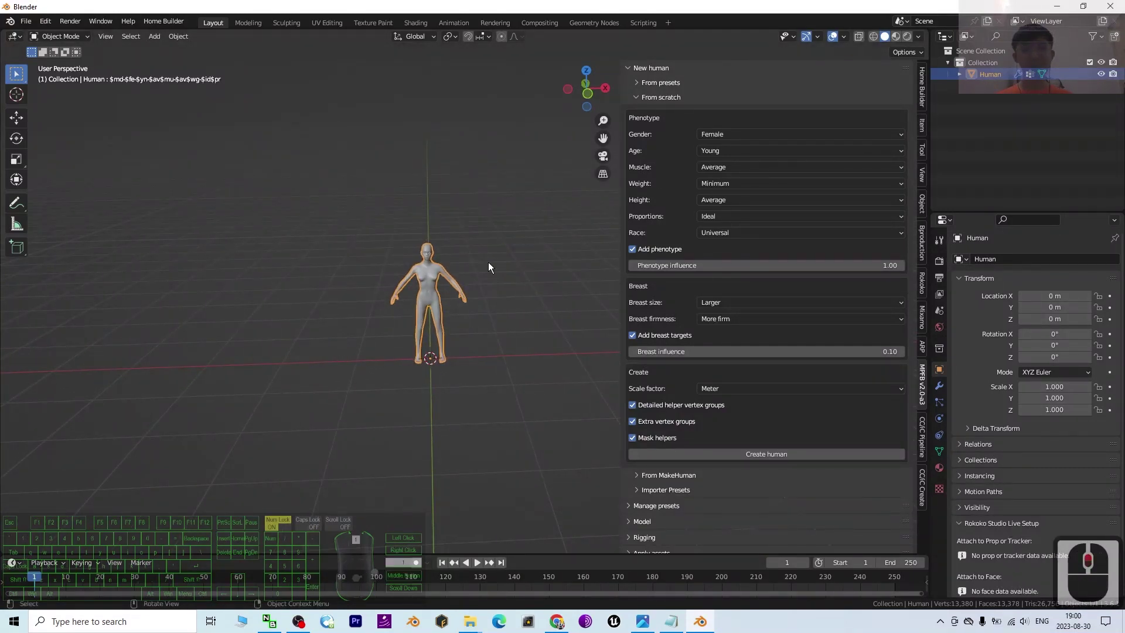
scroll(493, 264, "up", 2)
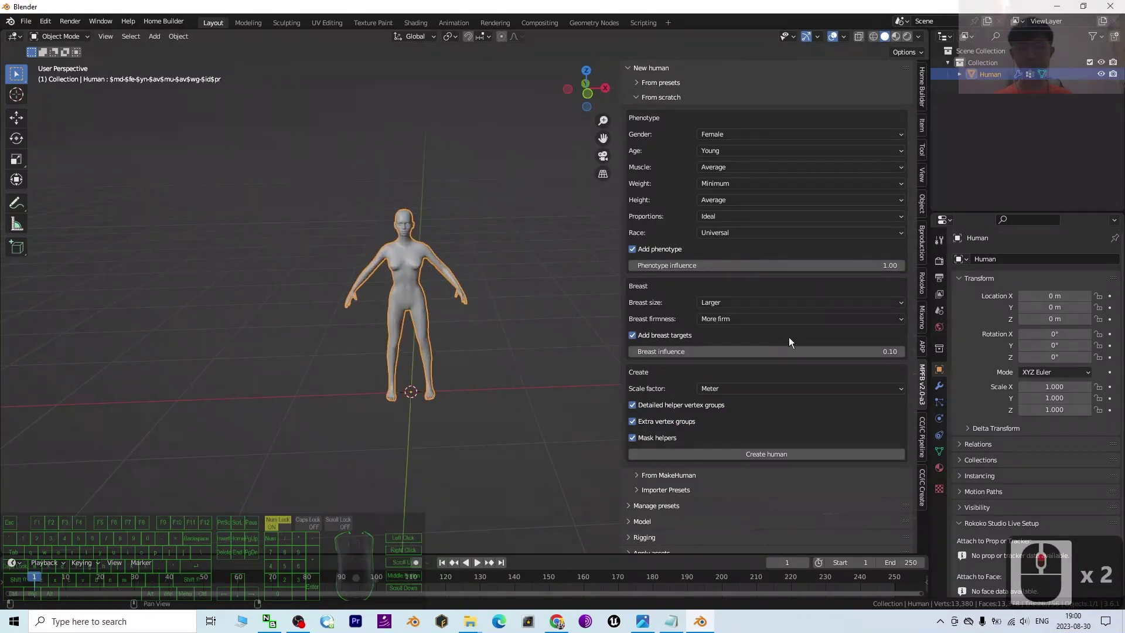
Step: Collapse the From scratch settings under New human and return to a view of the created body
scroll(834, 293, "up", 3)
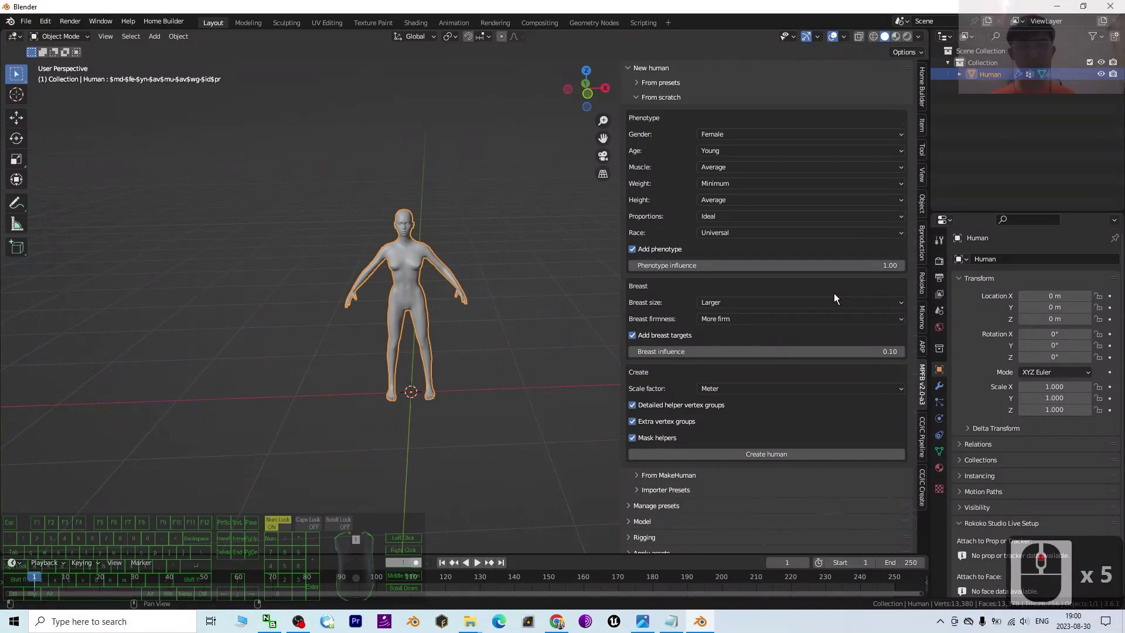
left_click(642, 97)
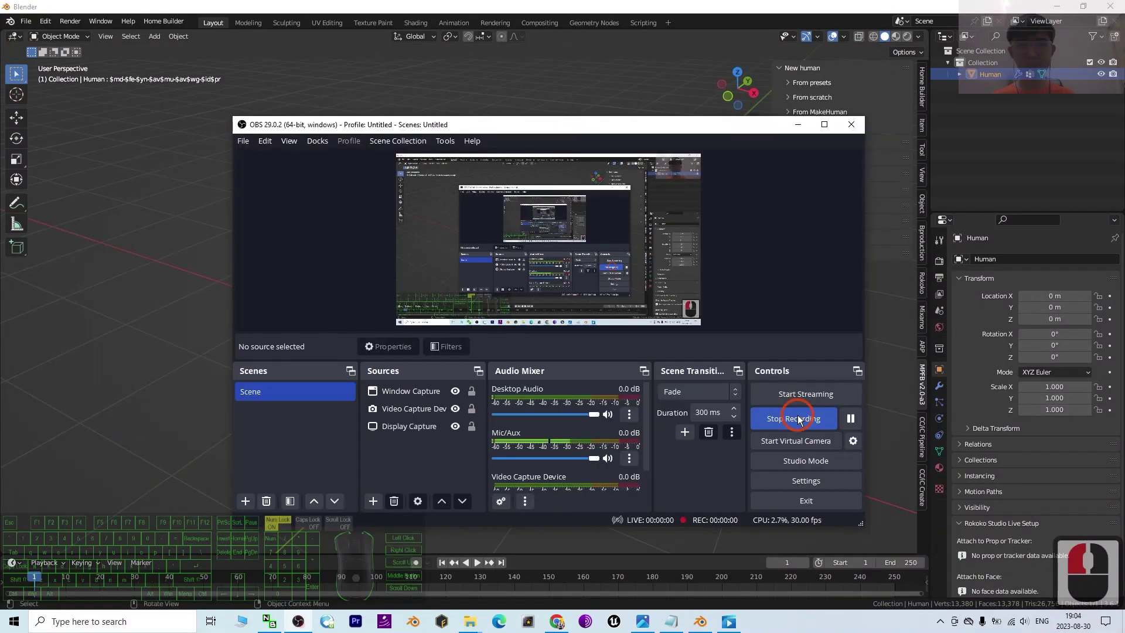
left_click(797, 126)
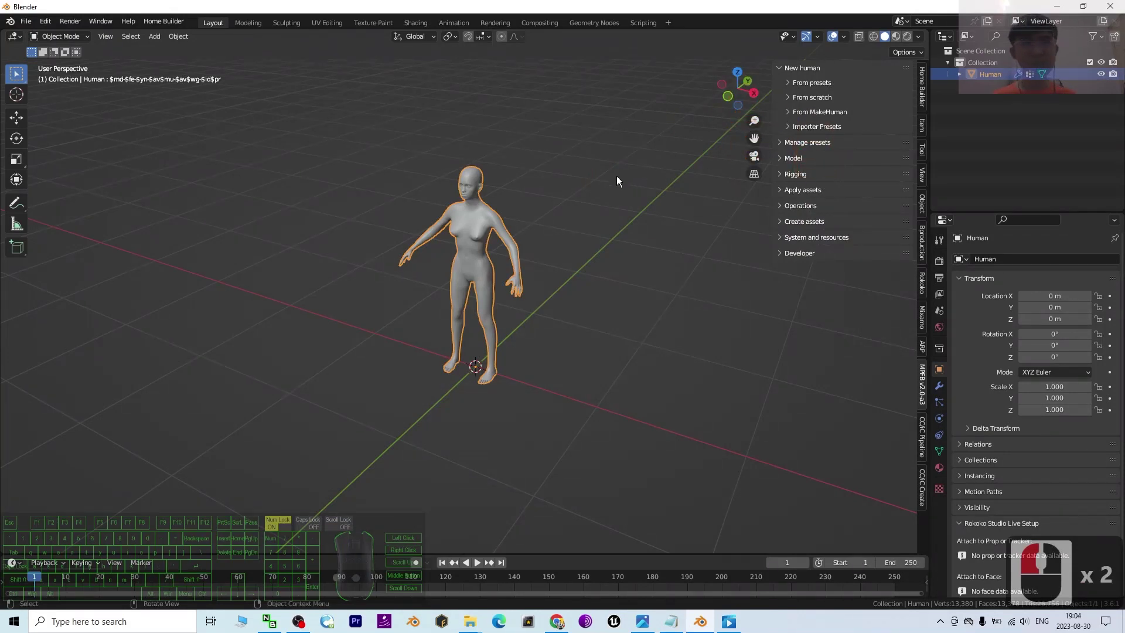
scroll(612, 181, "up", 2)
Step: Examine the Model settings and the breast shape targets available for the body, and collapse them
left_click(785, 158)
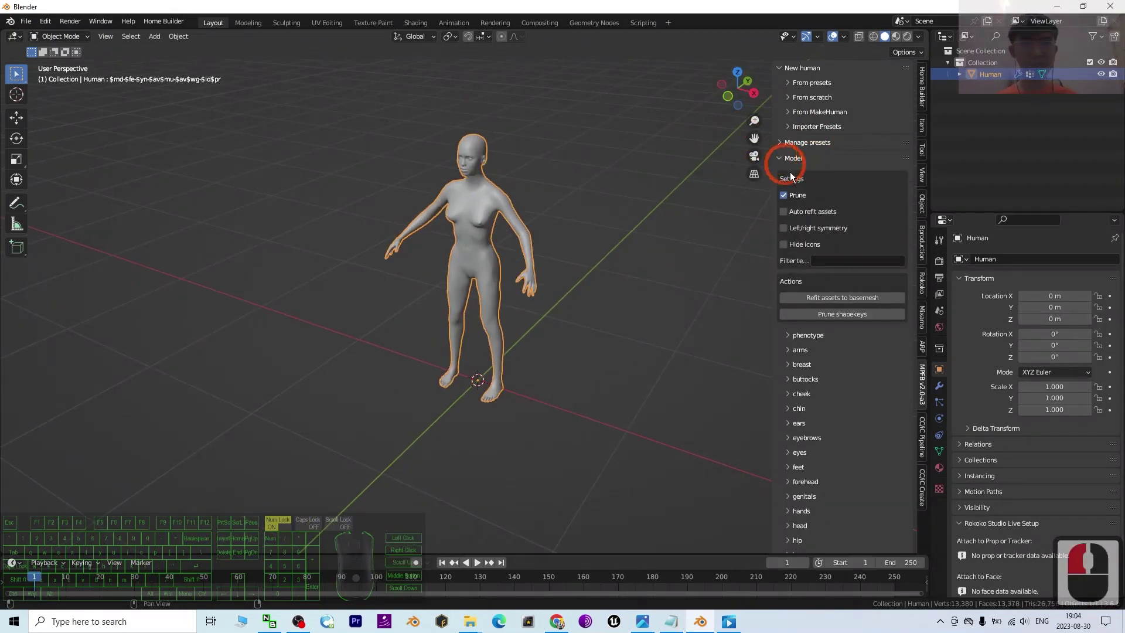
scroll(808, 284, "down", 3)
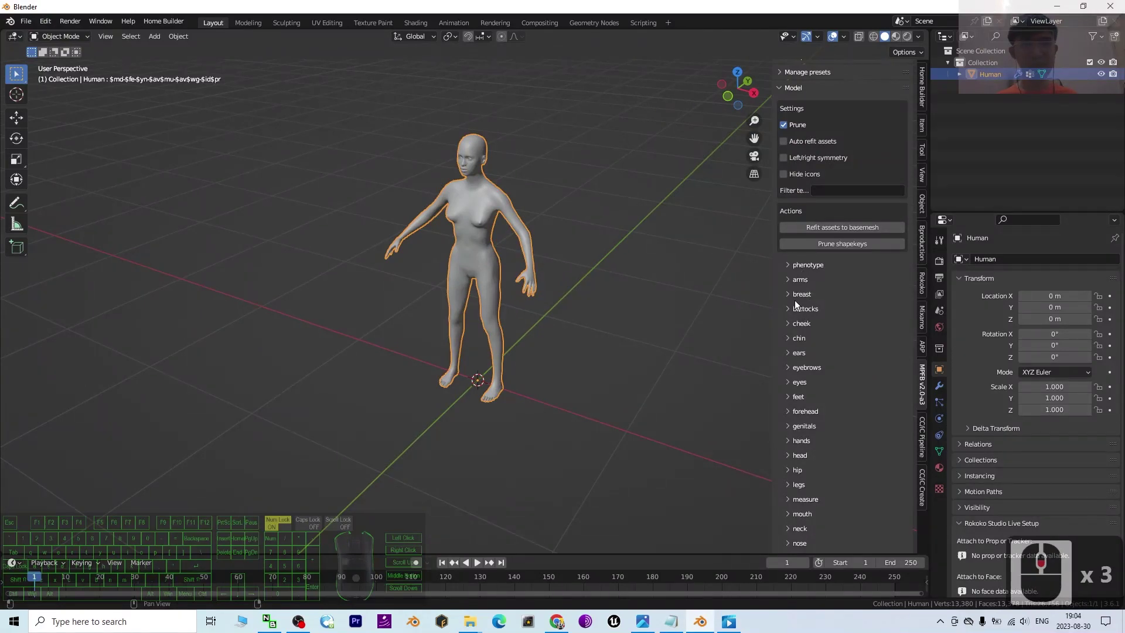
left_click(797, 295)
scroll(787, 295, "down", 3)
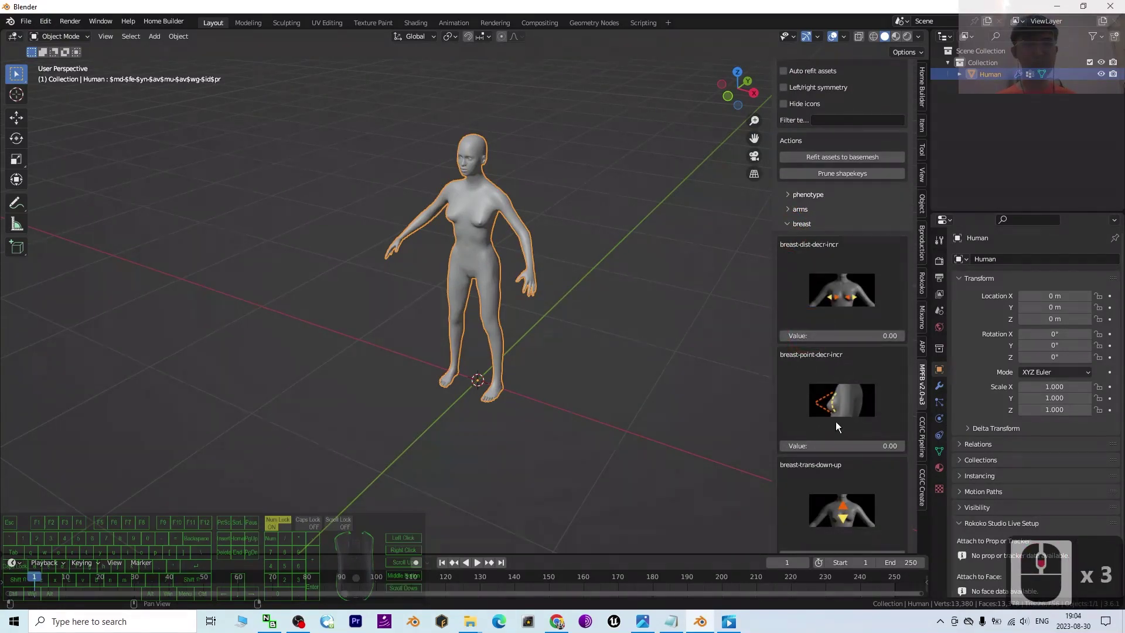
scroll(835, 421, "down", 1)
scroll(473, 218, "down", 2)
middle_click_drag(439, 315, 506, 264)
scroll(798, 238, "down", 1)
scroll(794, 243, "up", 3)
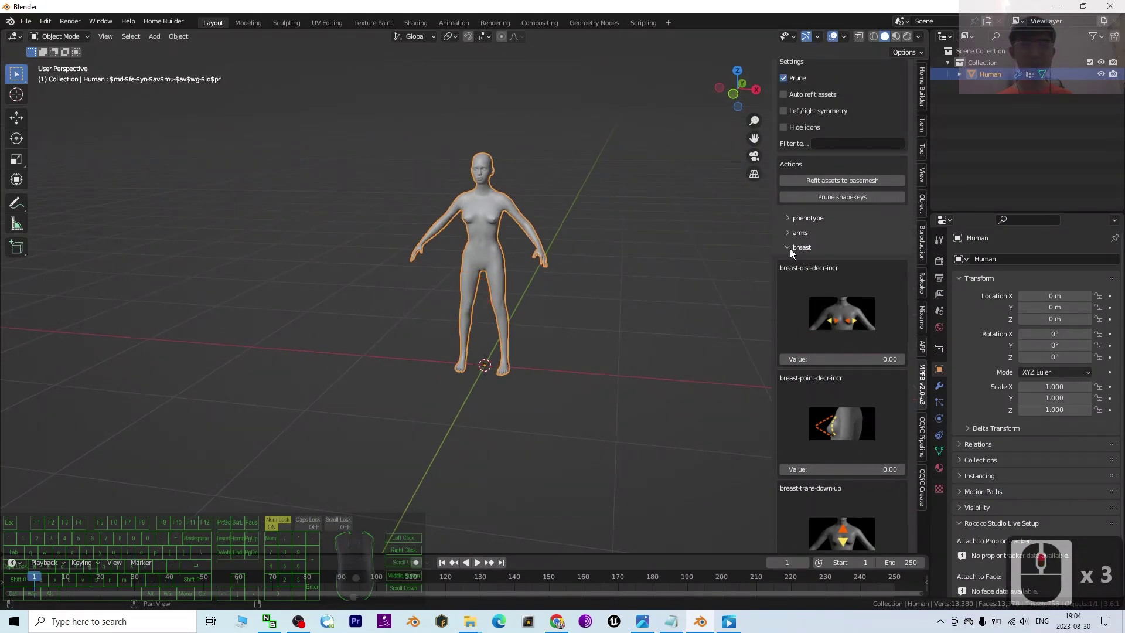
left_click(788, 251)
scroll(825, 233, "up", 1)
scroll(825, 233, "up", 2)
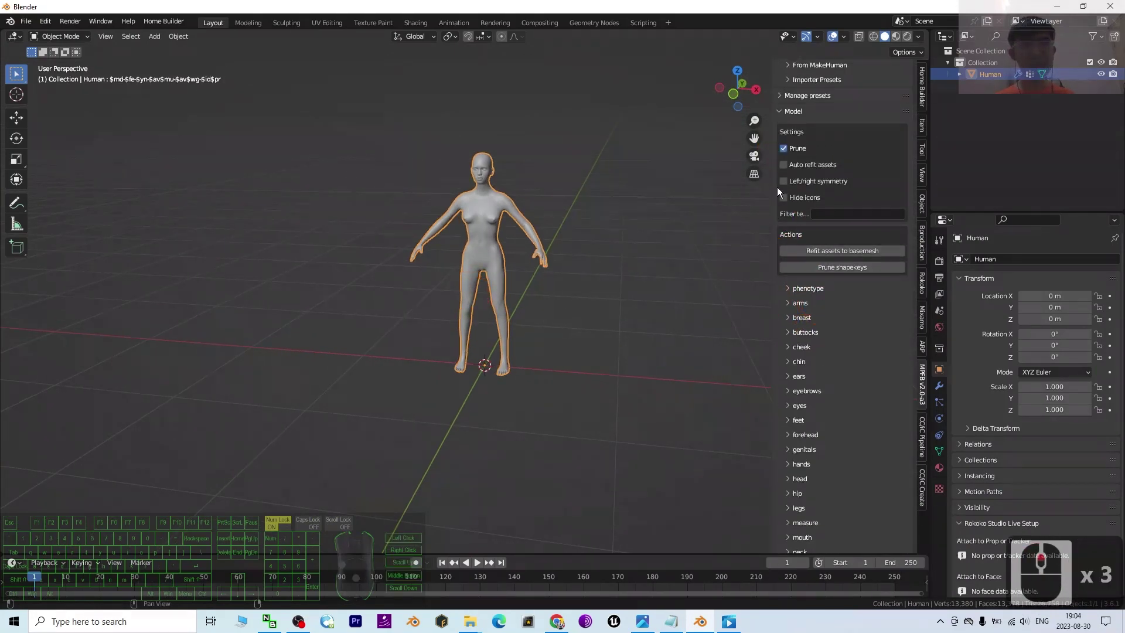
left_click(781, 111)
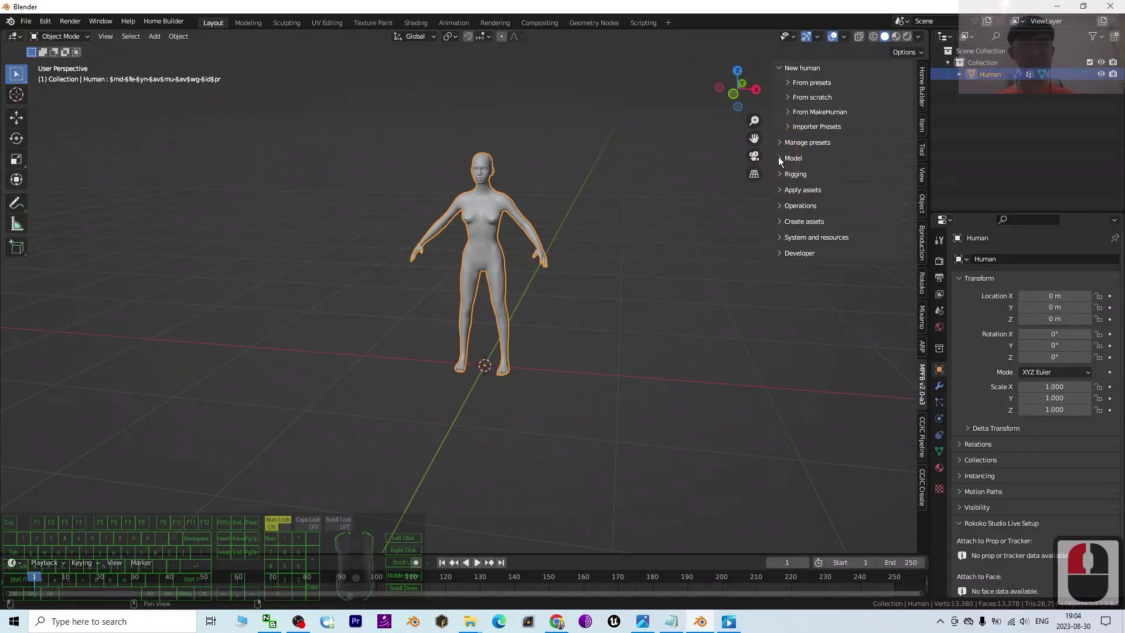
Step: Reopen the Model settings and examine the forehead shape targets
left_click(783, 157)
scroll(817, 331, "down", 6)
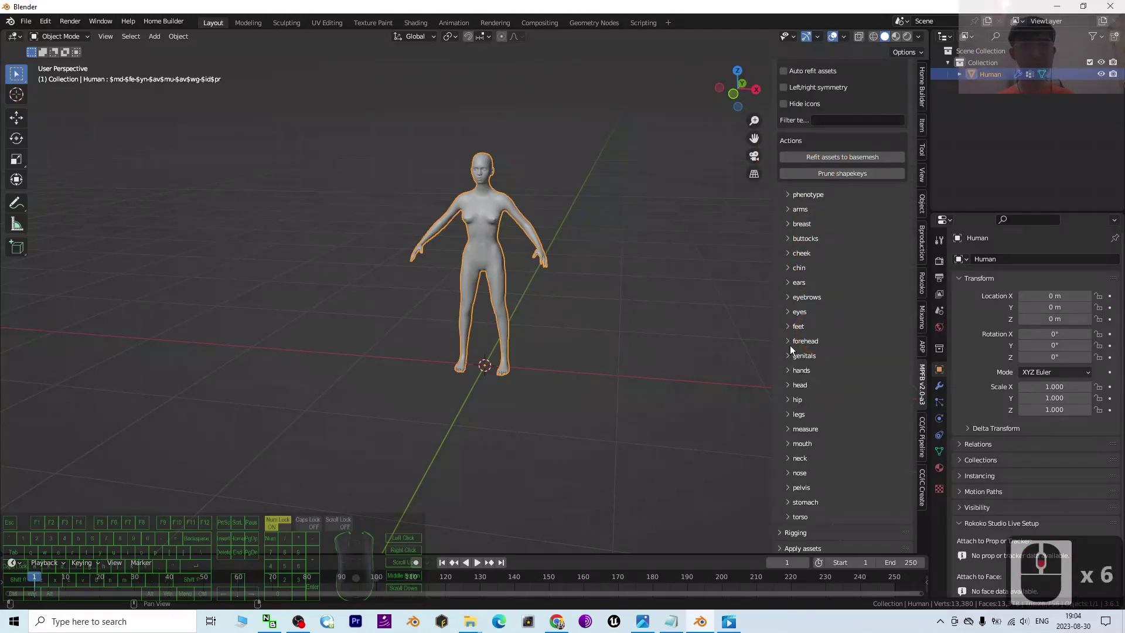
left_click(790, 343)
scroll(832, 387, "down", 13)
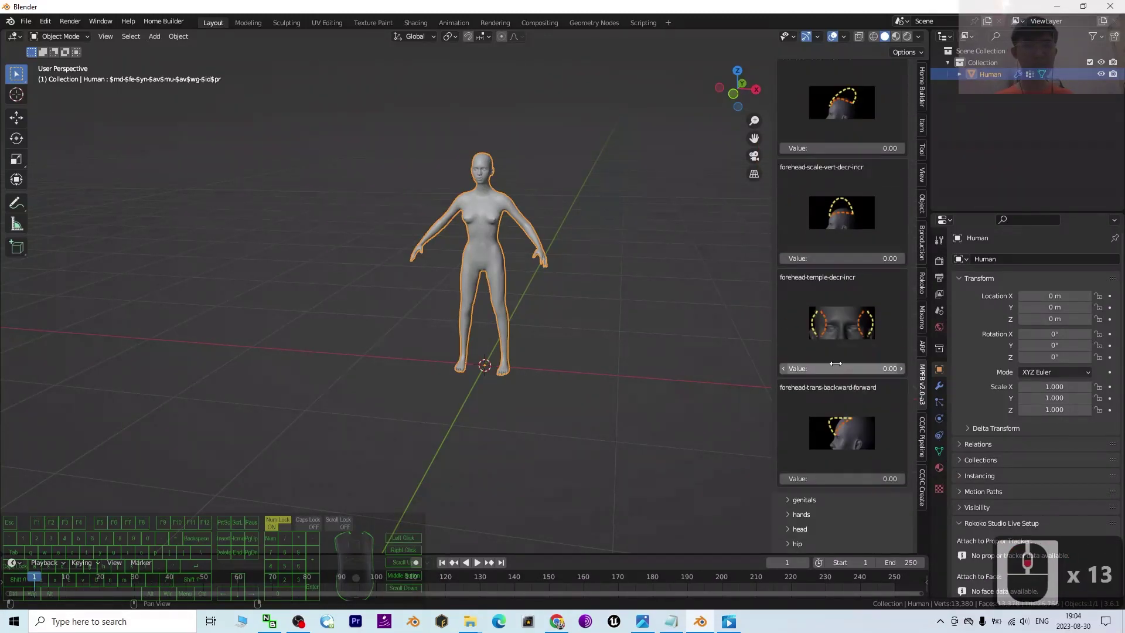
scroll(838, 362, "up", 7)
left_click(784, 200)
scroll(830, 233, "up", 3)
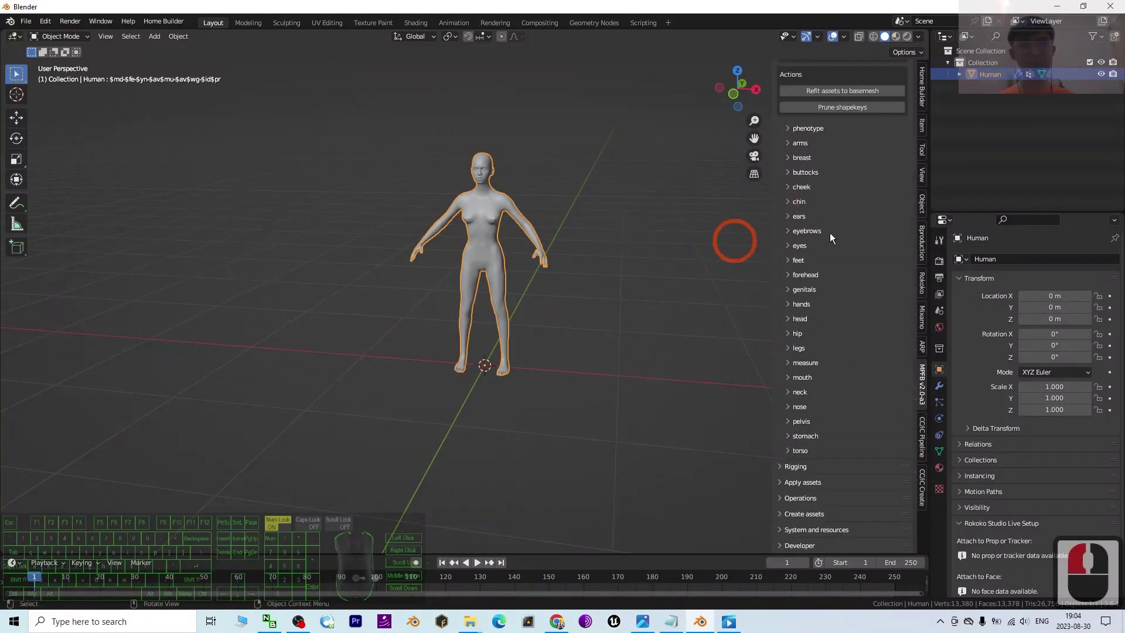
Step: Review the phenotype macrodetails, breast shape and race values under Model, and collapse Model
left_click(791, 128)
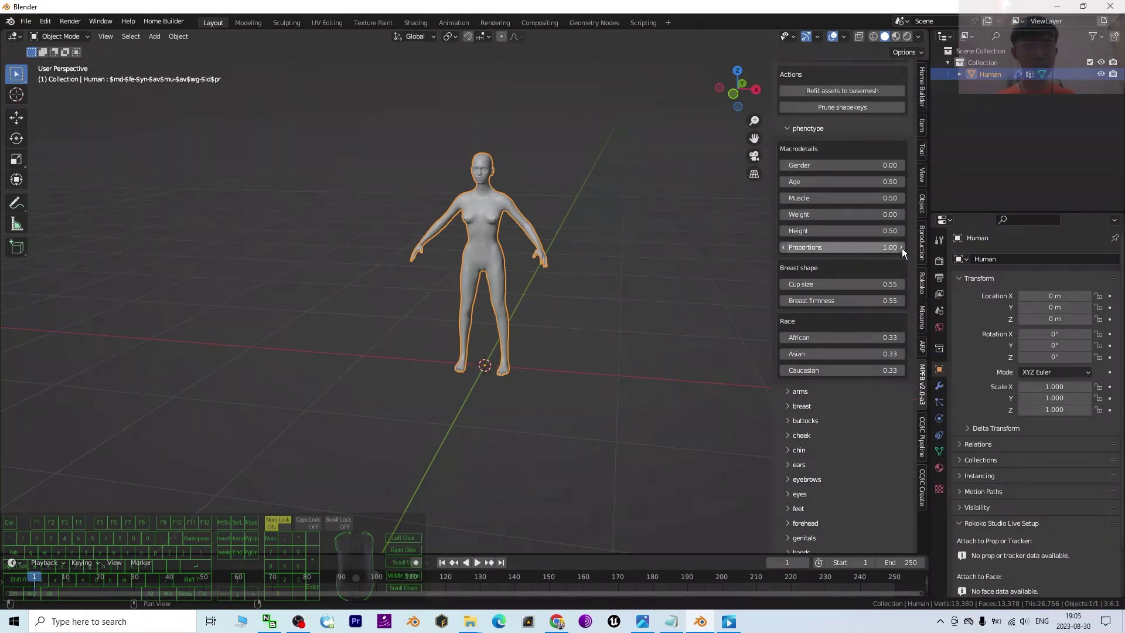
left_click(788, 129)
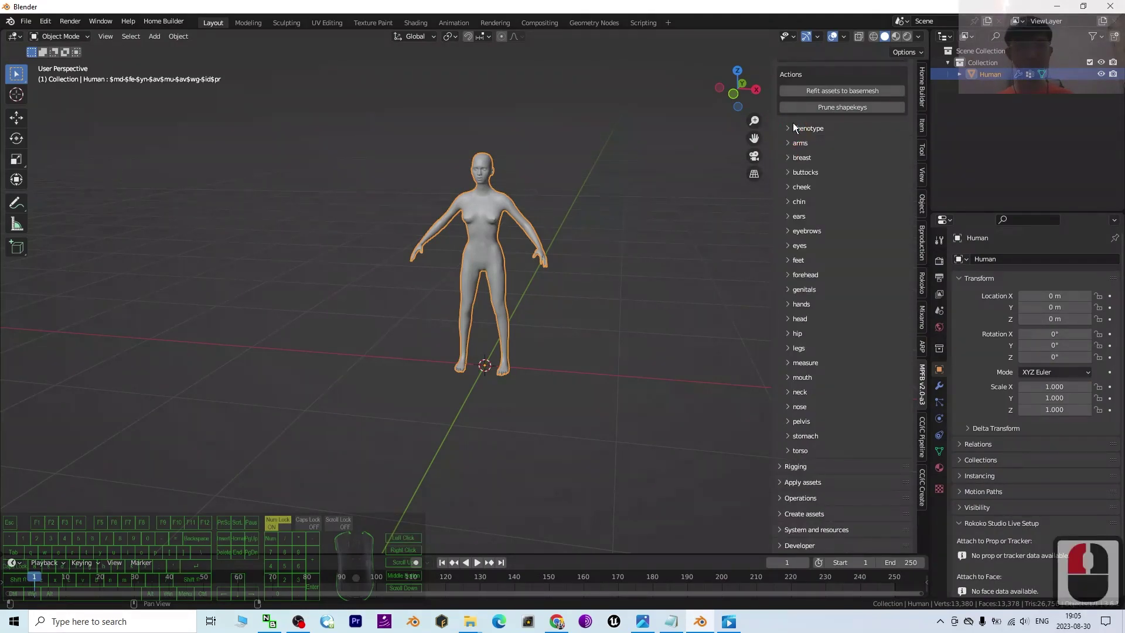
scroll(789, 166, "up", 9)
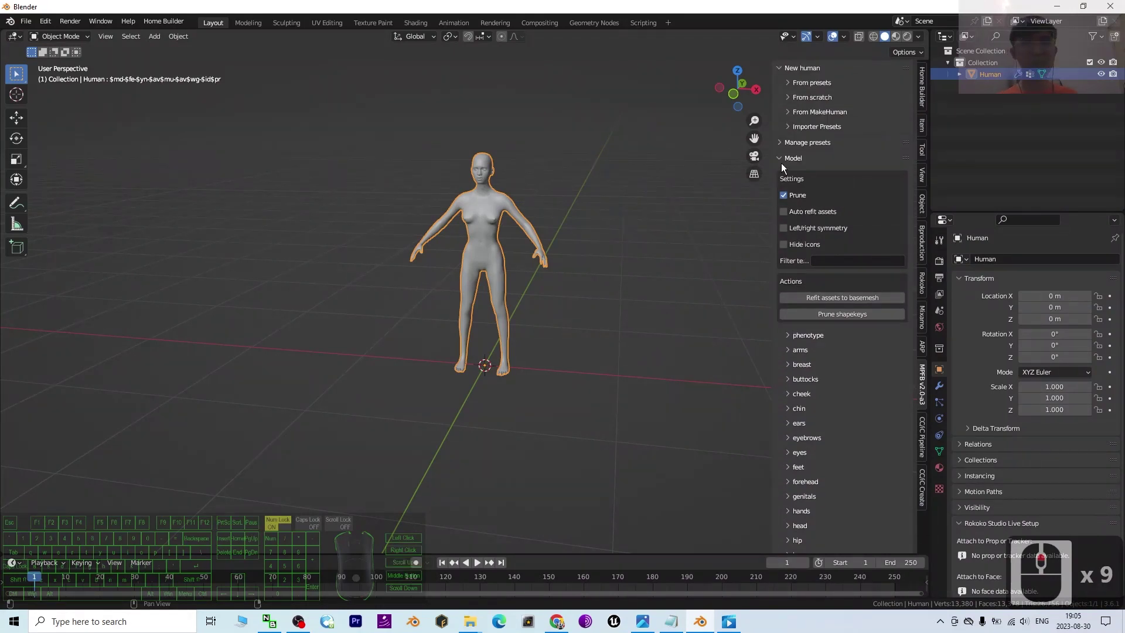
left_click(780, 161)
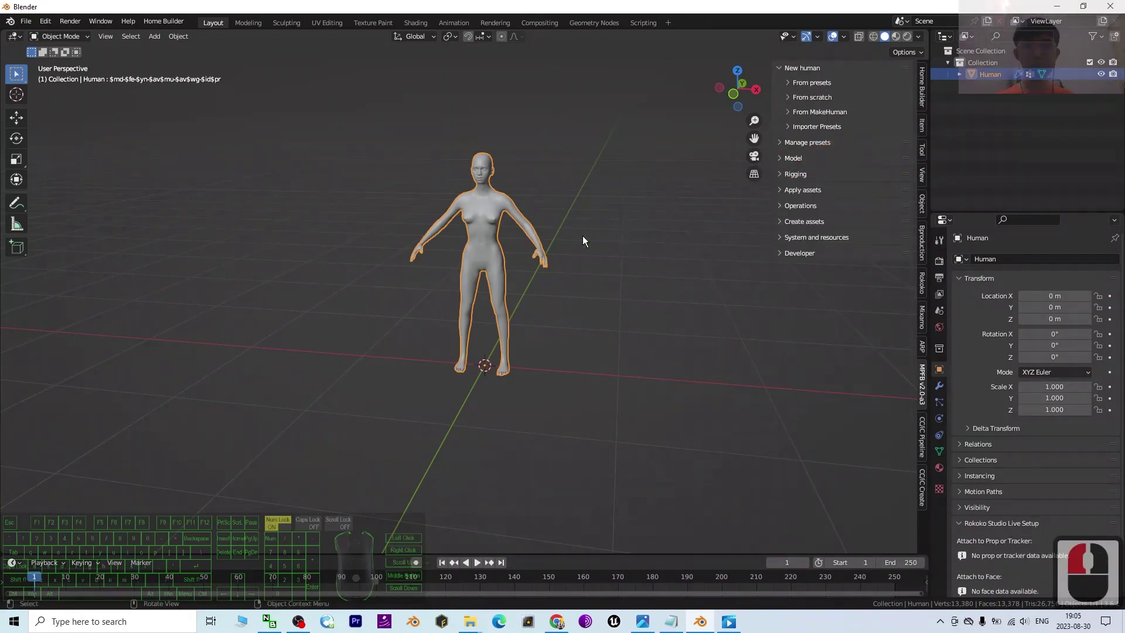
Step: Expand the Add rig settings under Rigging and frame the whole body in the viewport
left_click(780, 175)
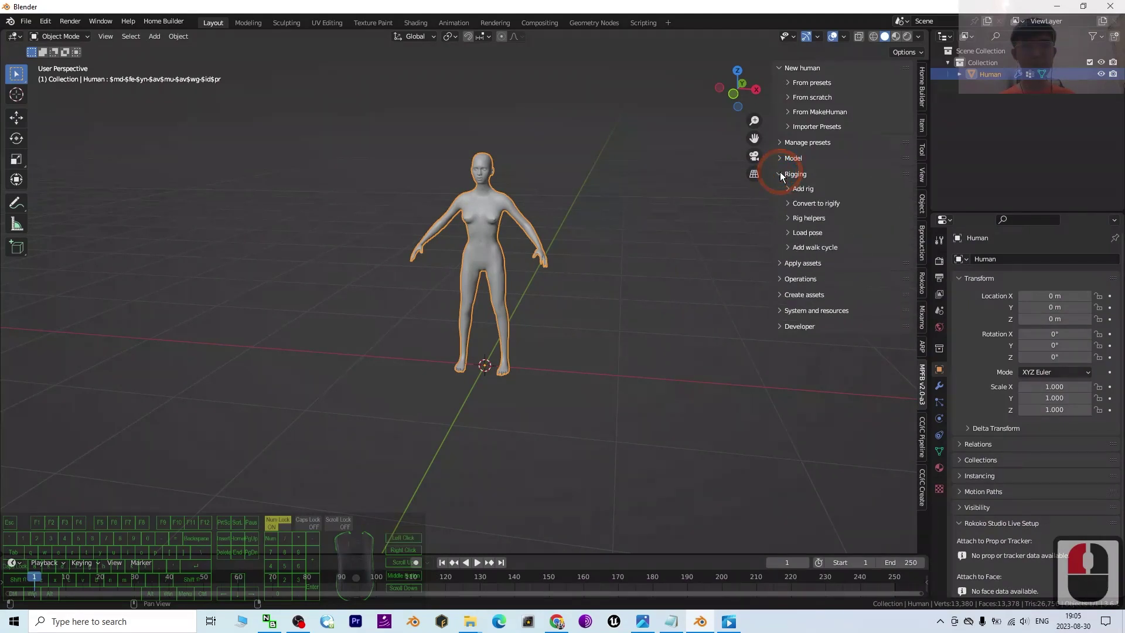
left_click(791, 191)
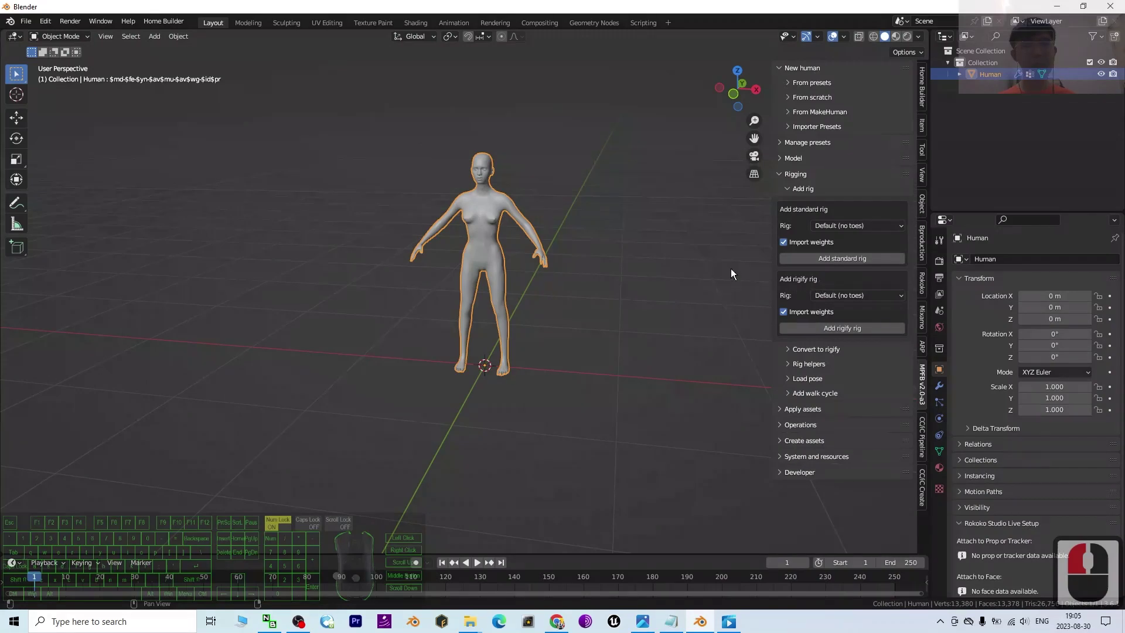
scroll(569, 164, "up", 2)
scroll(569, 167, "down", 2)
scroll(573, 179, "up", 2)
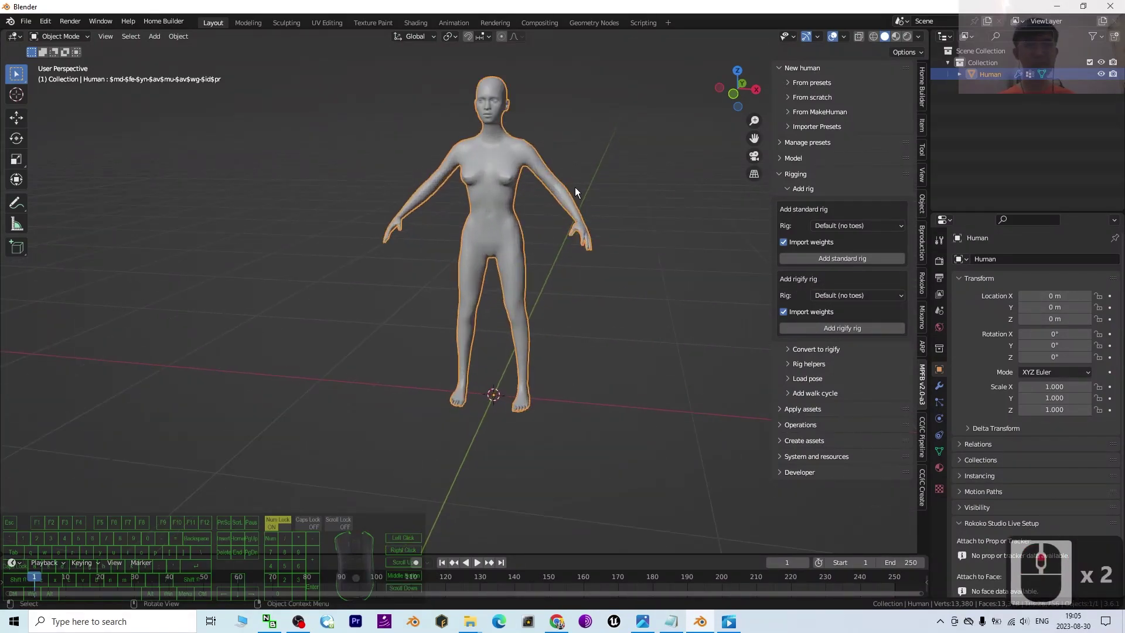
scroll(576, 187, "down", 2)
middle_click_drag(578, 188, 567, 214, "shift")
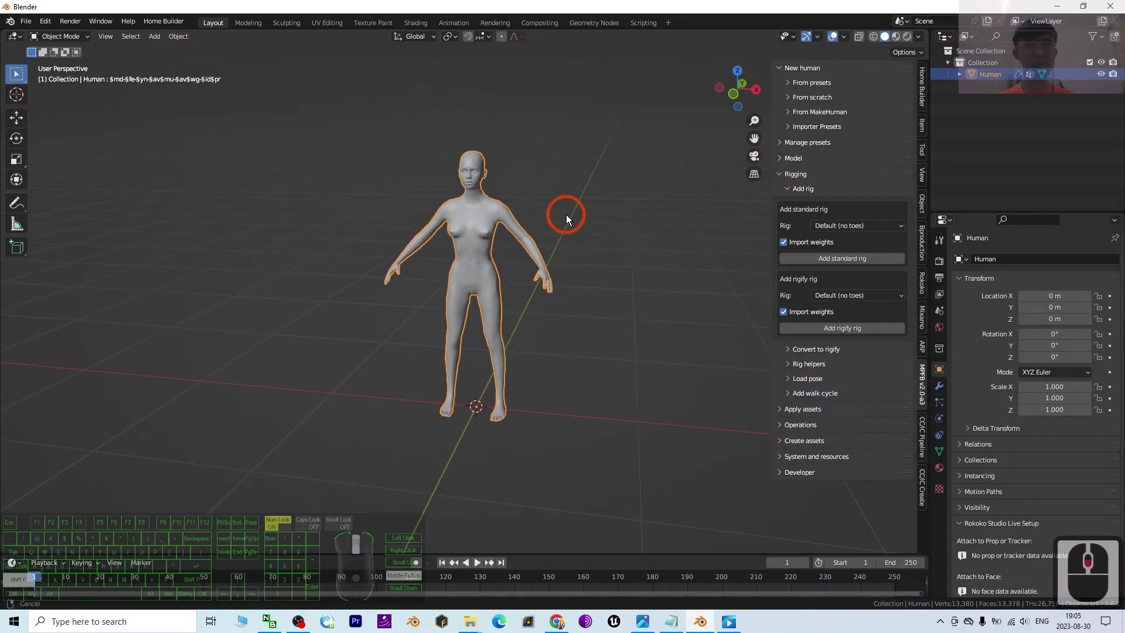
Step: Try adding a Default (no toes) rigify rig with imported weights to the body, and undo it
left_click(845, 330)
scroll(563, 182, "up", 3)
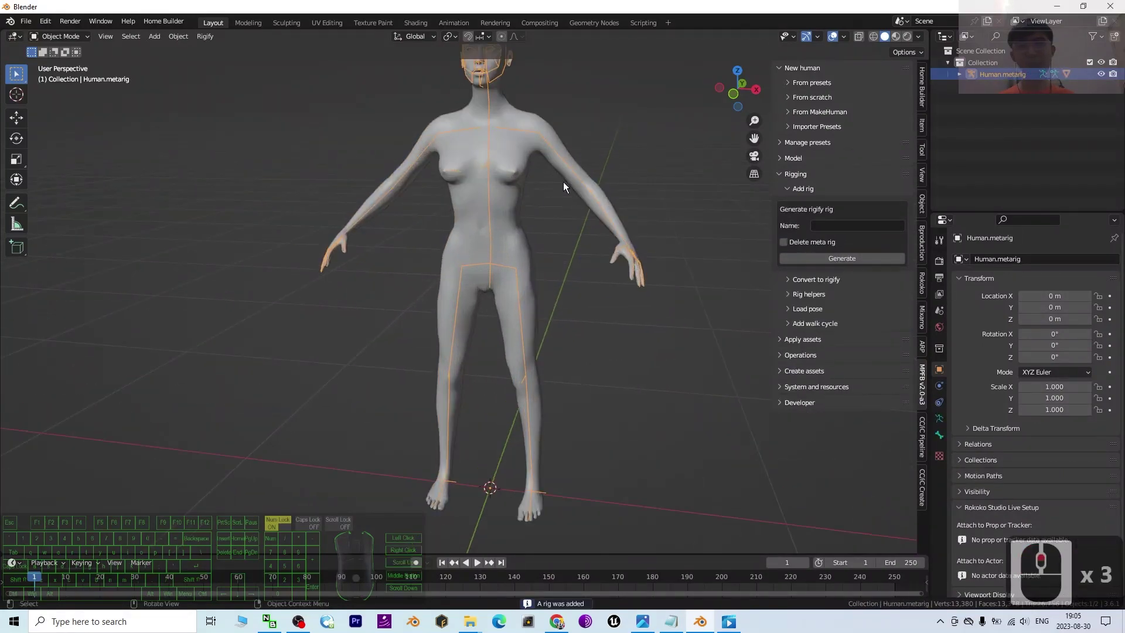
scroll(579, 141, "down", 1)
scroll(592, 167, "down", 1)
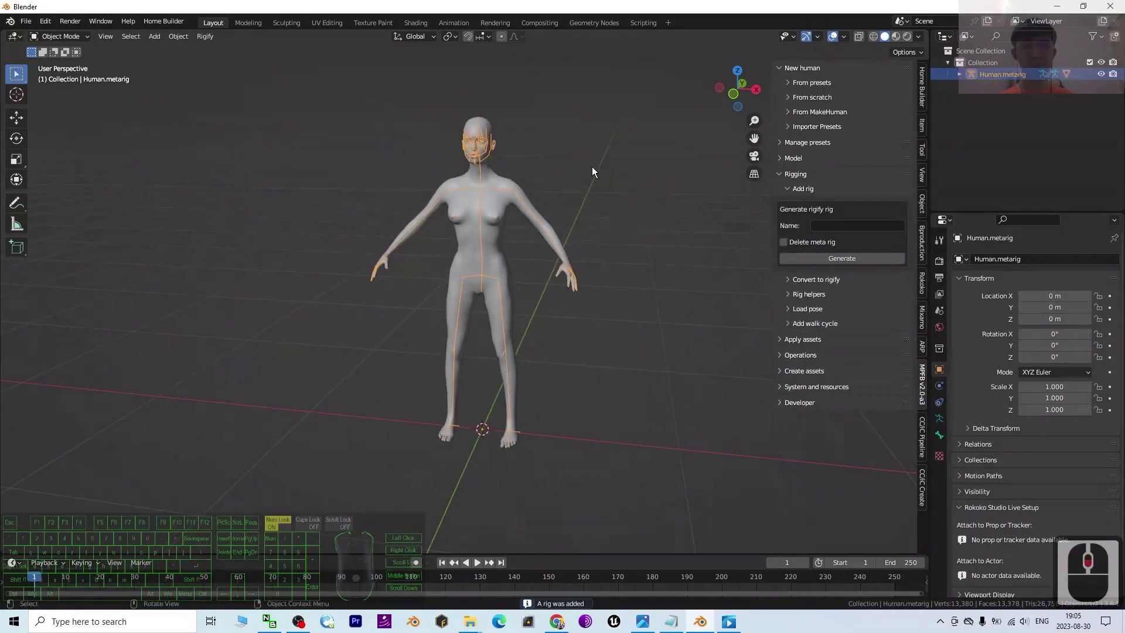
key("ctrl+z")
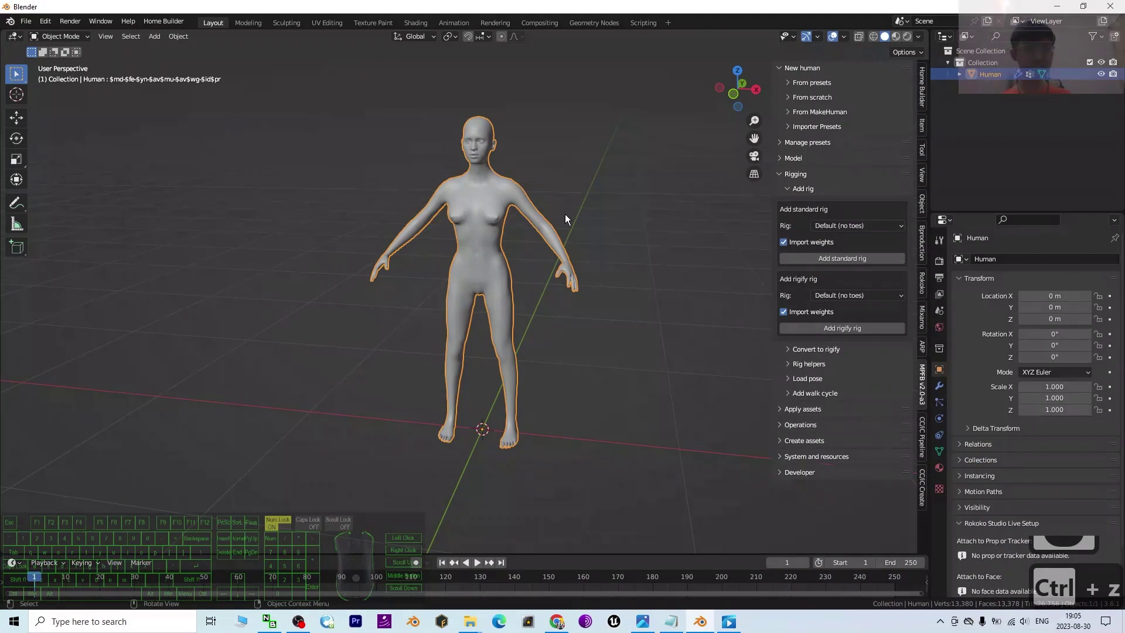
Step: Add a Default (no toes) standard rig with imported weights to the human body
left_click(843, 225)
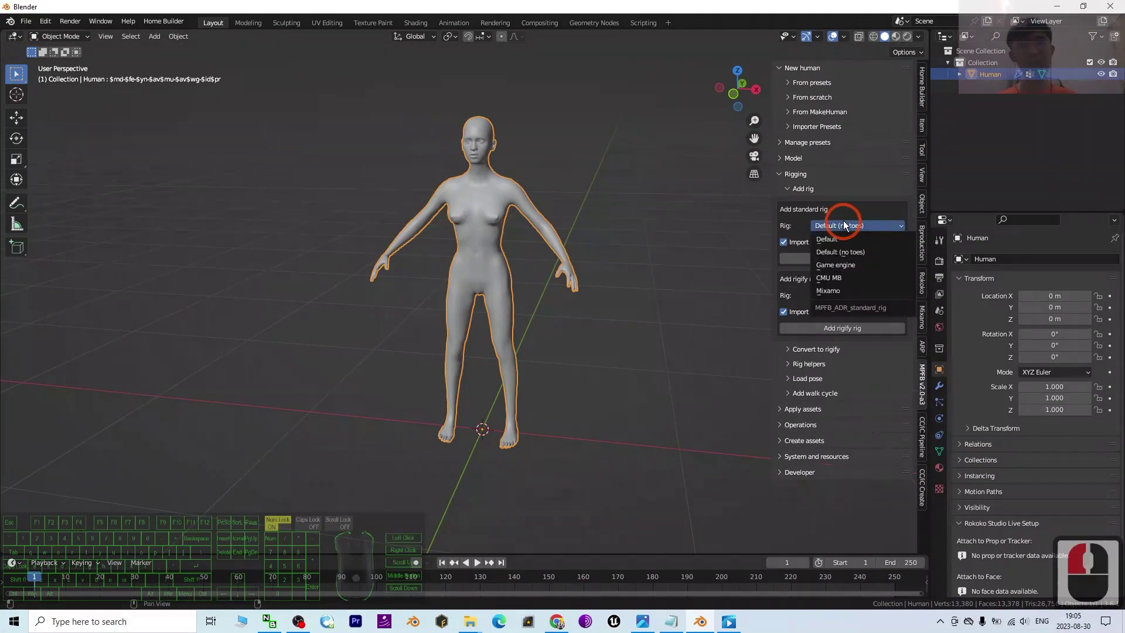
left_click(850, 204)
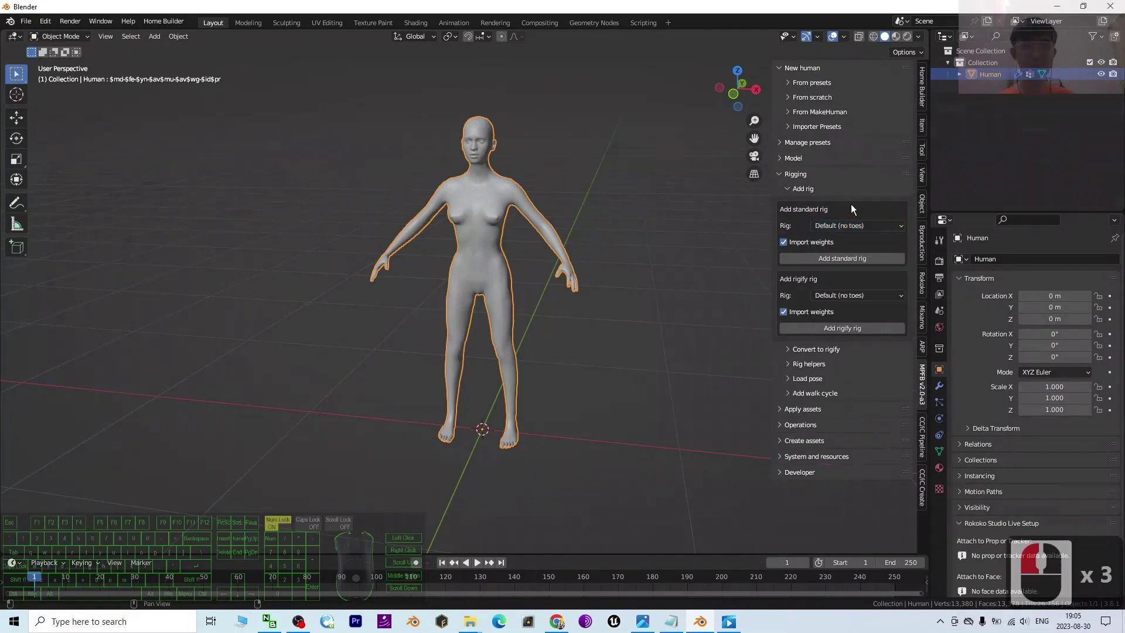
left_click(821, 259)
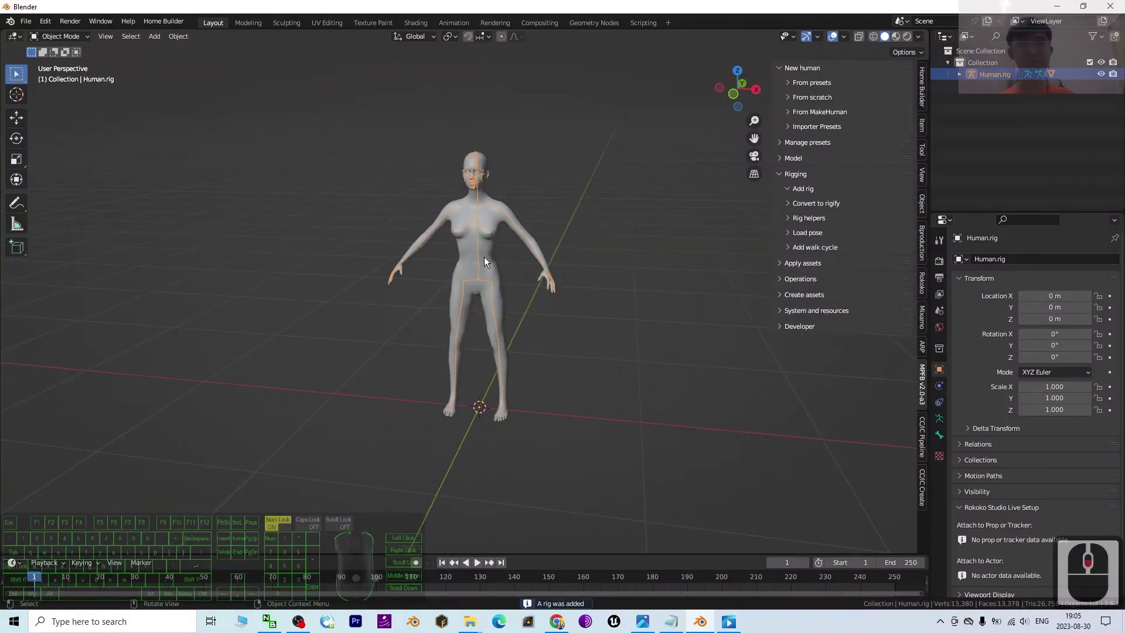
middle_click(471, 166)
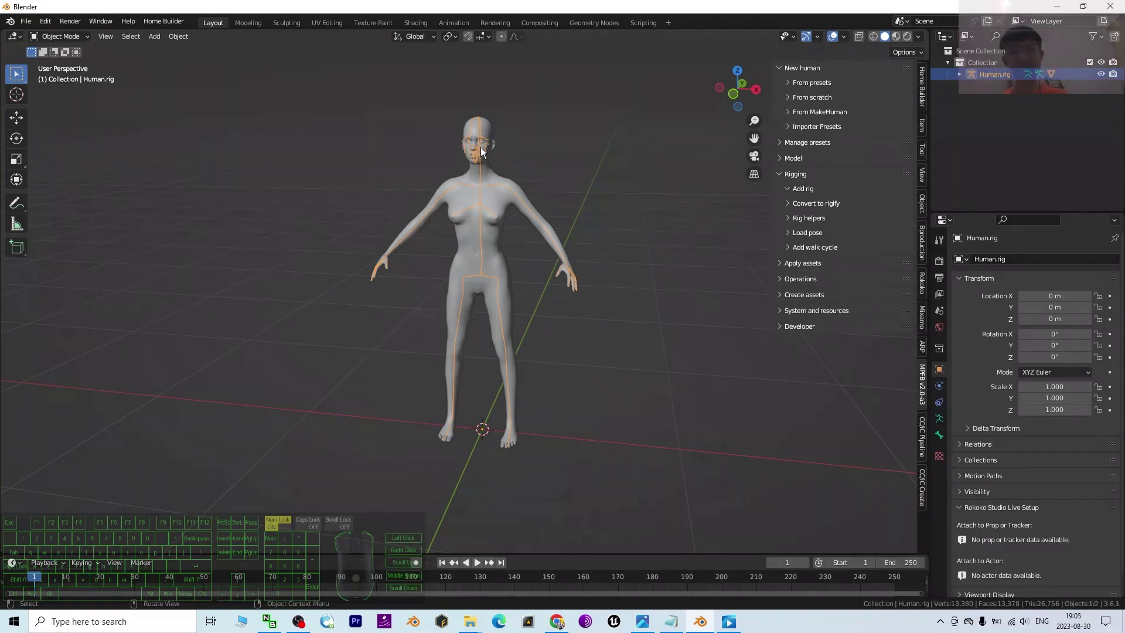
left_click(781, 174)
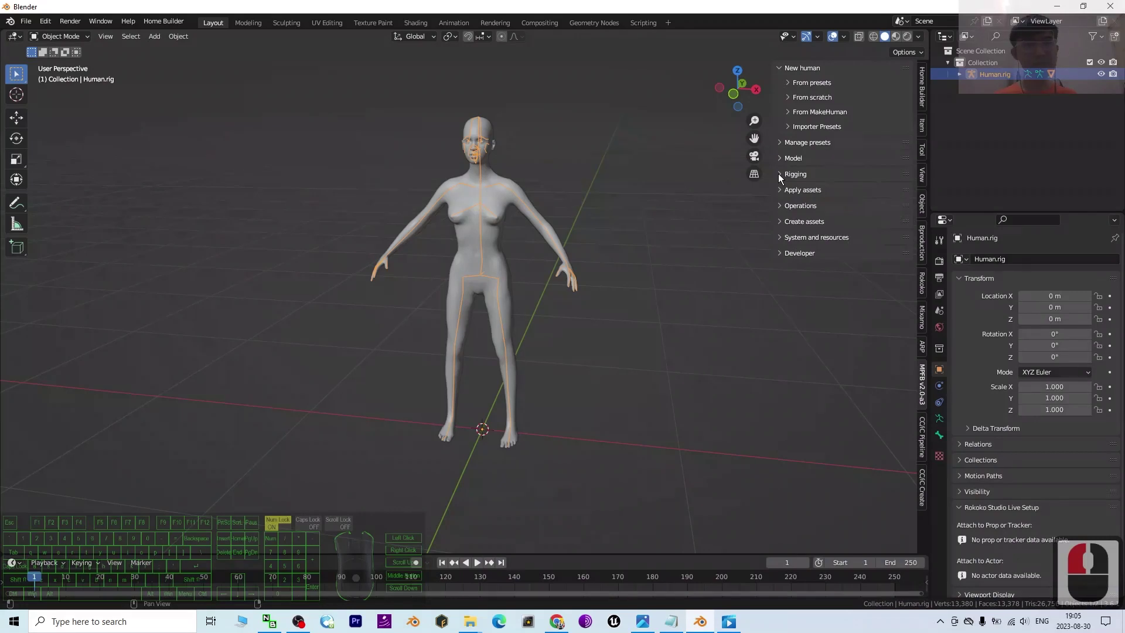
left_click(779, 205)
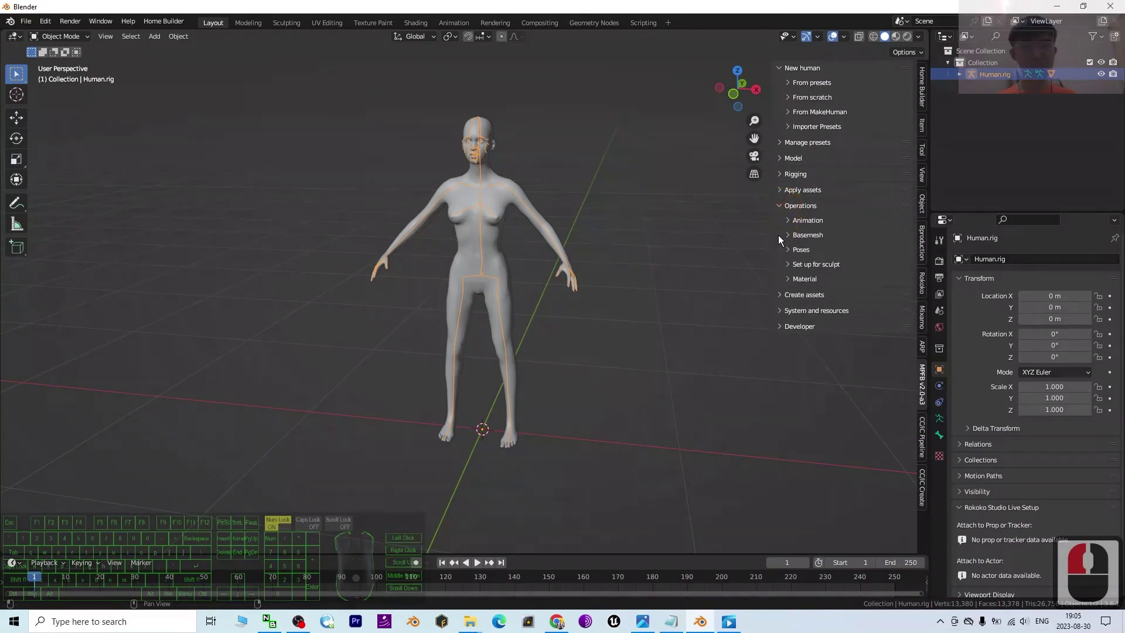
left_click(780, 204)
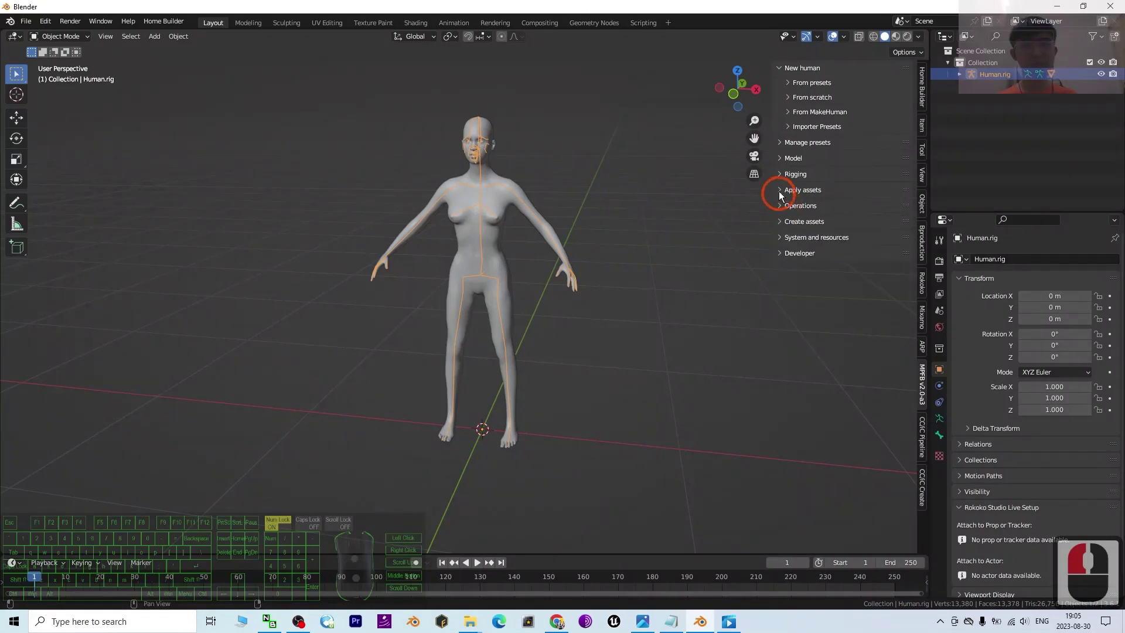
Step: Load the t-pose onto the human's rig from the Load pose settings under Rigging
left_click(780, 174)
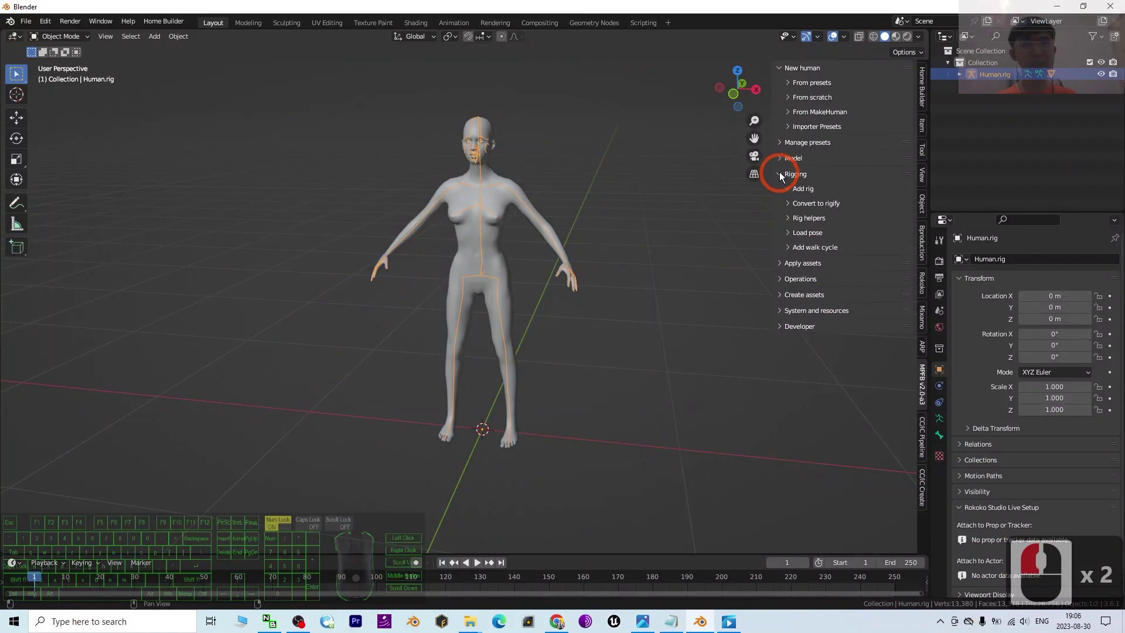
left_click(789, 232)
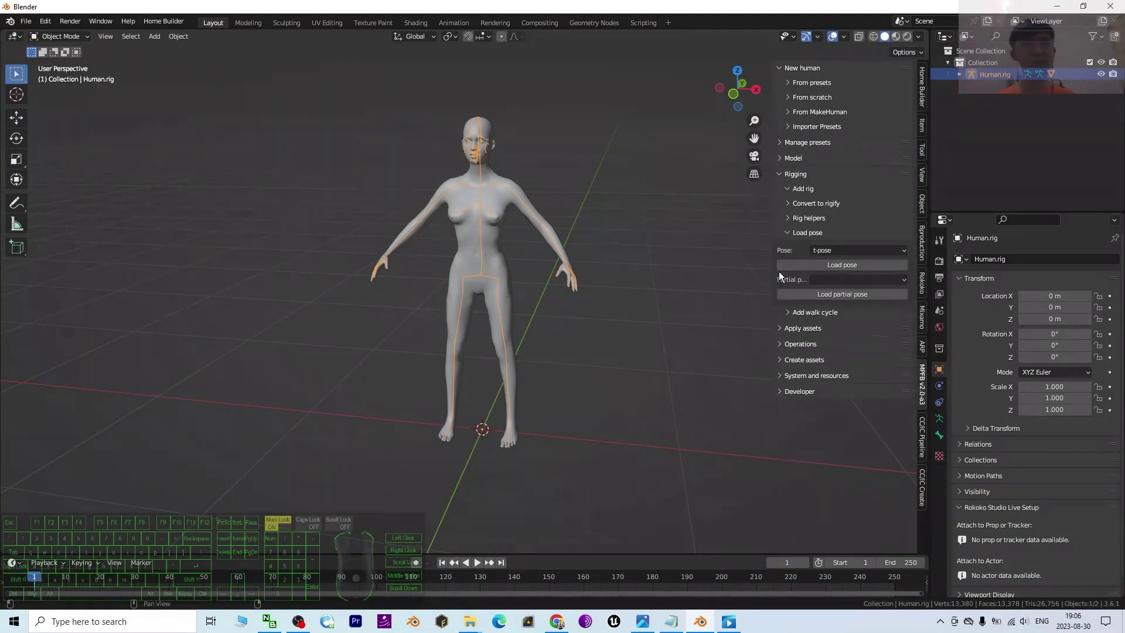
left_click(850, 266)
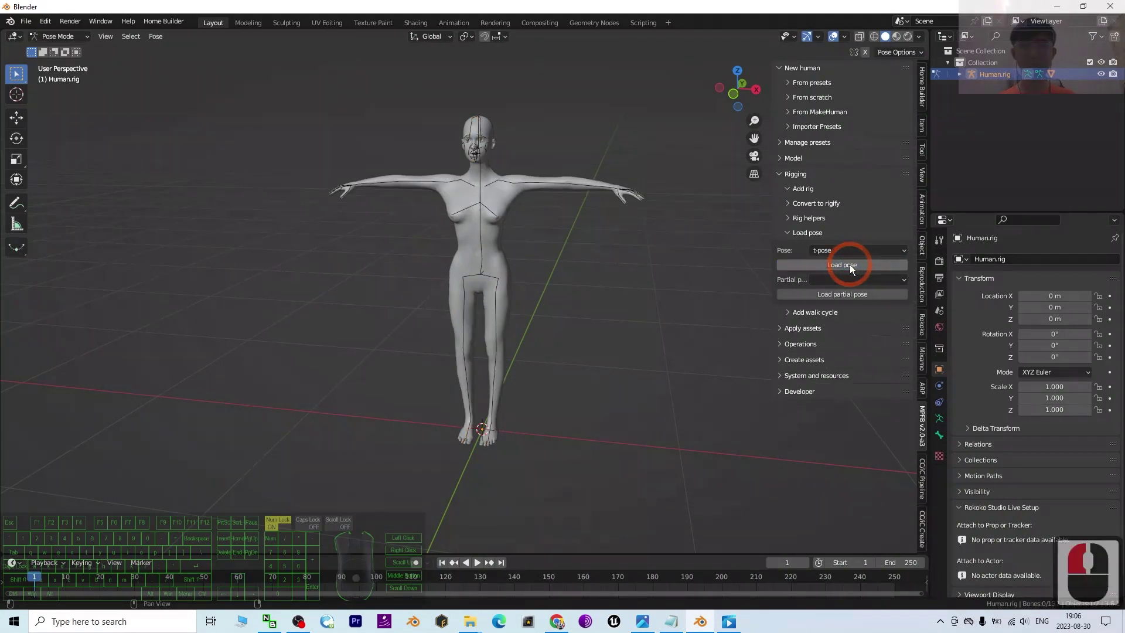
Step: Apply the loaded t-pose as the rig's rest pose using the Poses operations, and collapse the Operations settings
left_click_drag(788, 233, 781, 205)
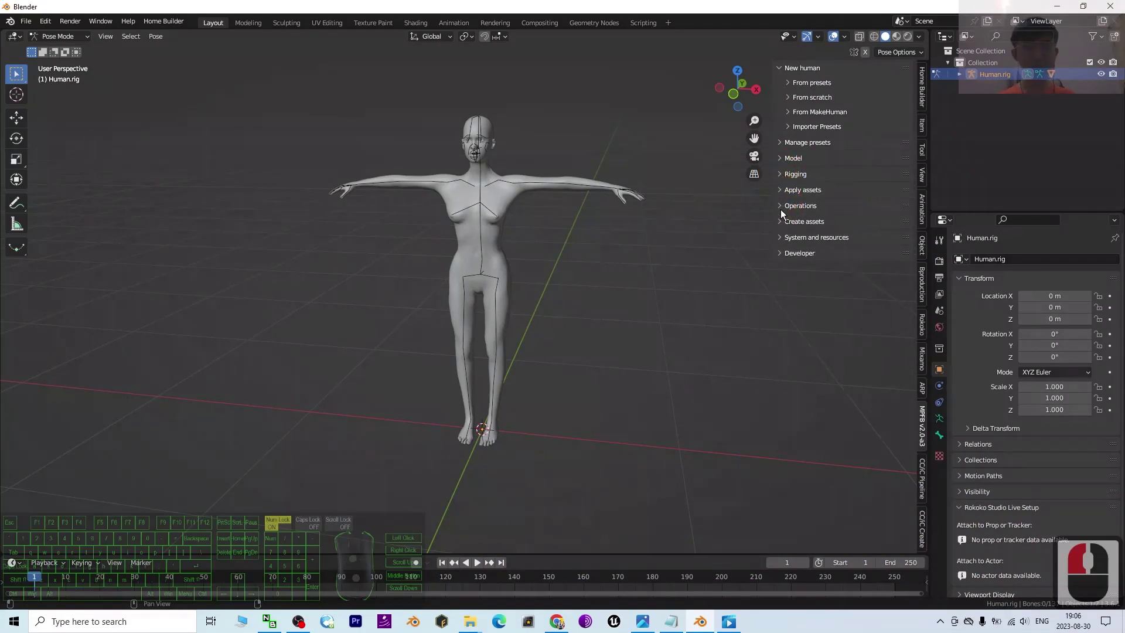
left_click(781, 205)
left_click(789, 251)
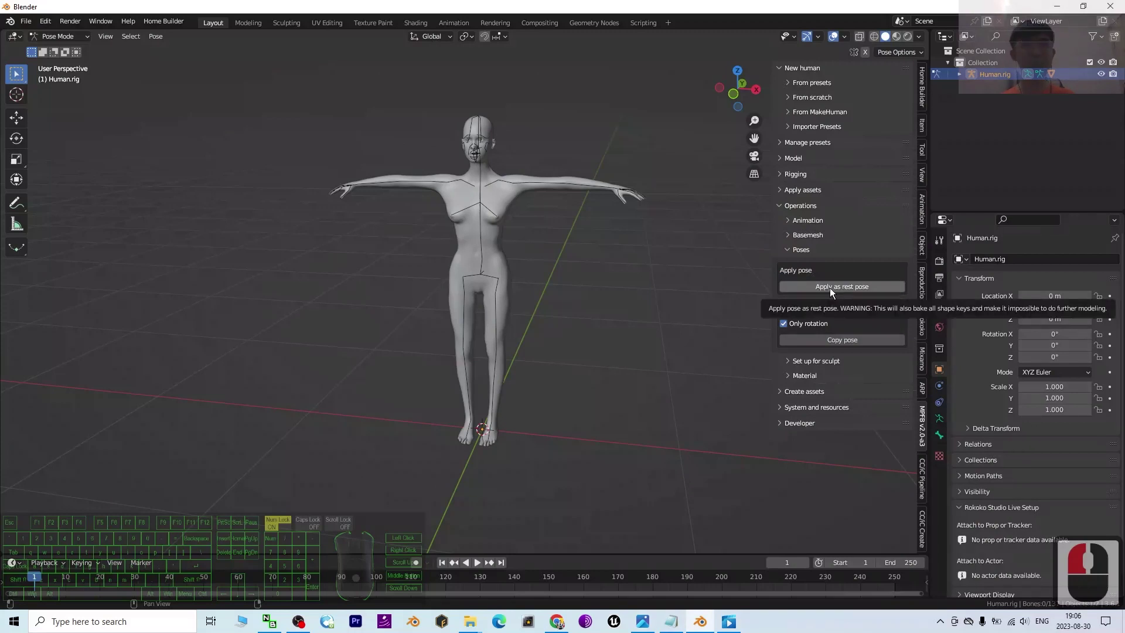
left_click(852, 287)
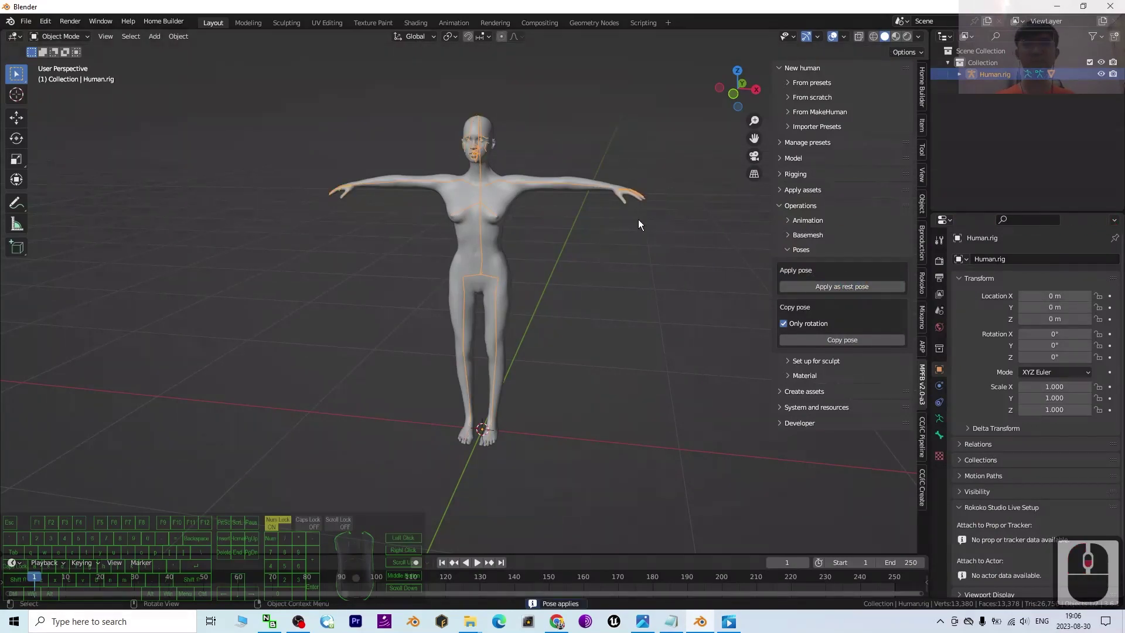
scroll(627, 246, "down", 2)
scroll(617, 273, "up", 3)
middle_click_drag(604, 280, 632, 272)
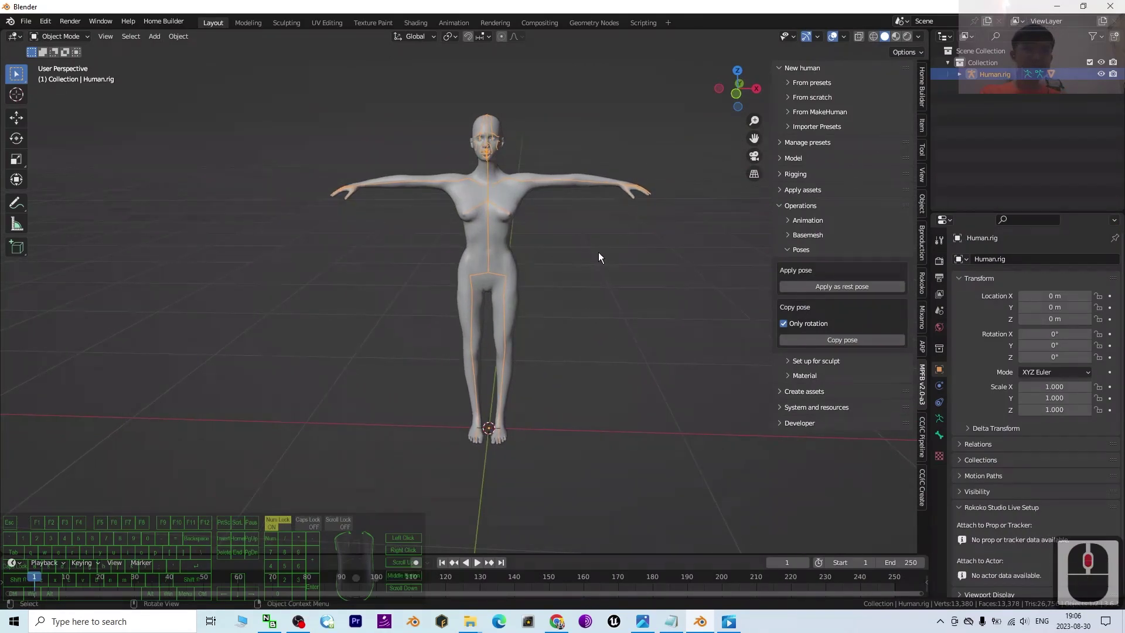
left_click(789, 251)
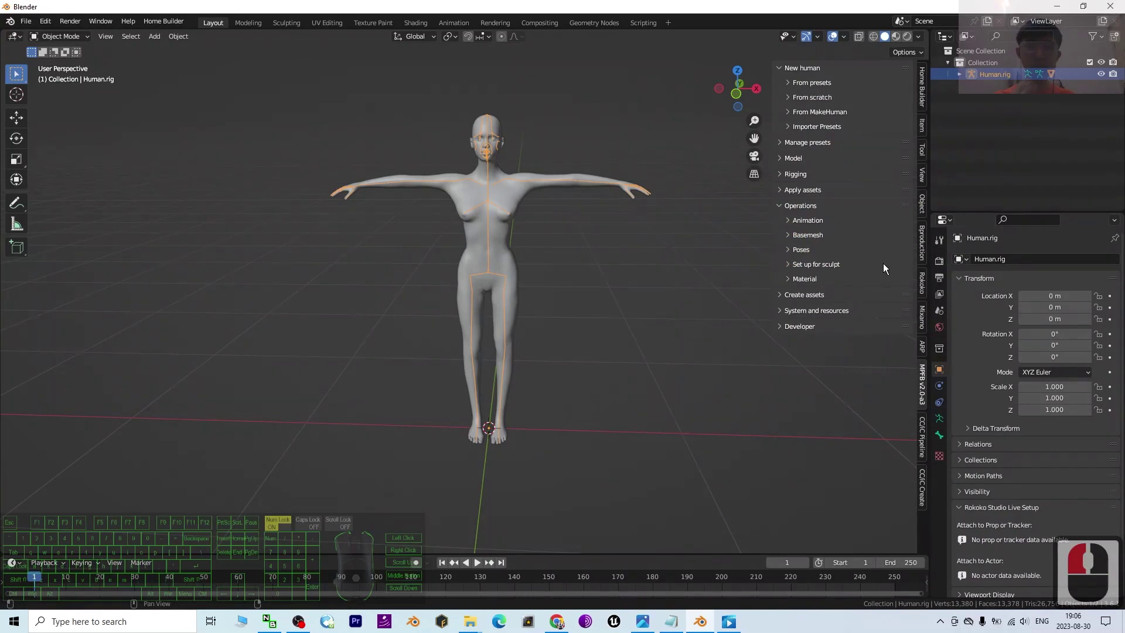
left_click(780, 207)
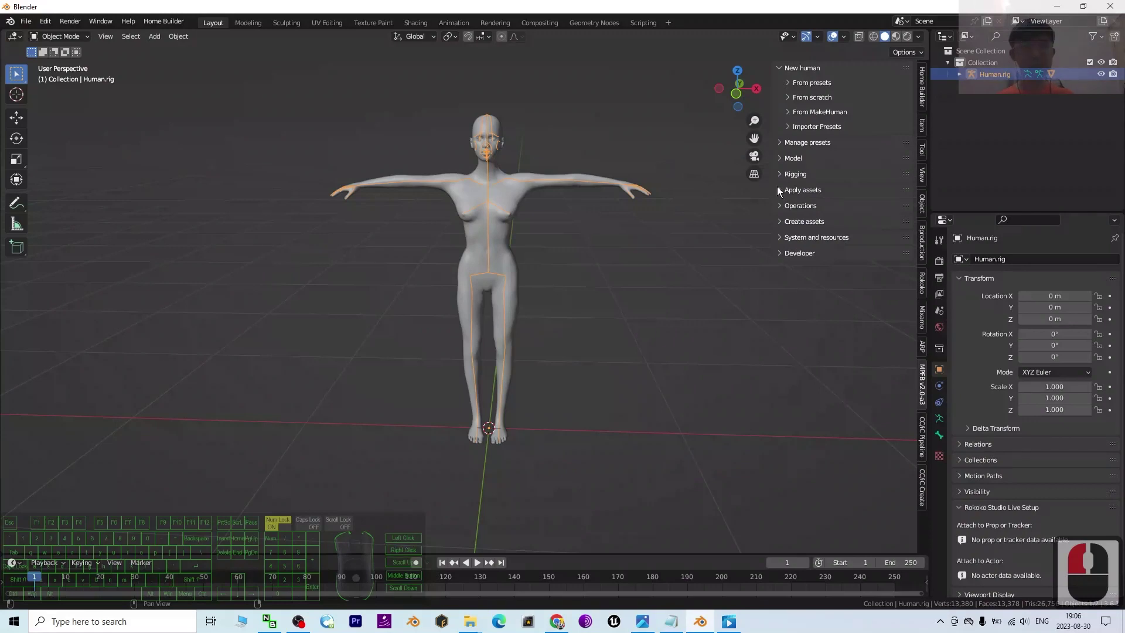
Step: Load the Female casualsuit02 outfit onto the human from the Clothes library under Apply assets, widening the sidebar to browse it
left_click(779, 190)
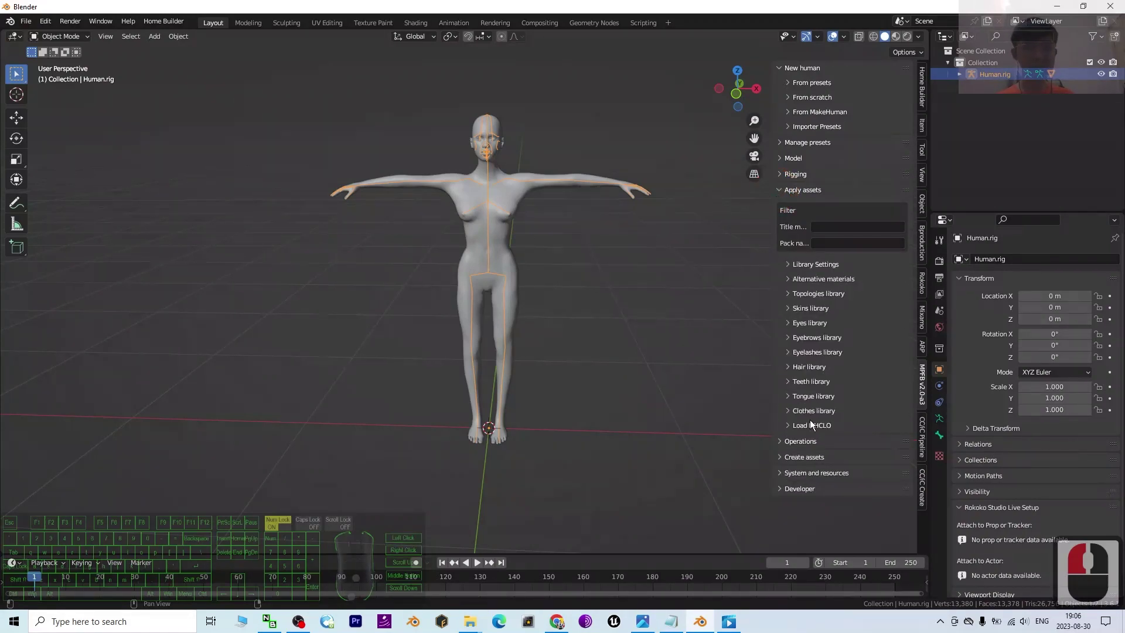
left_click(786, 412)
scroll(810, 402, "down", 13)
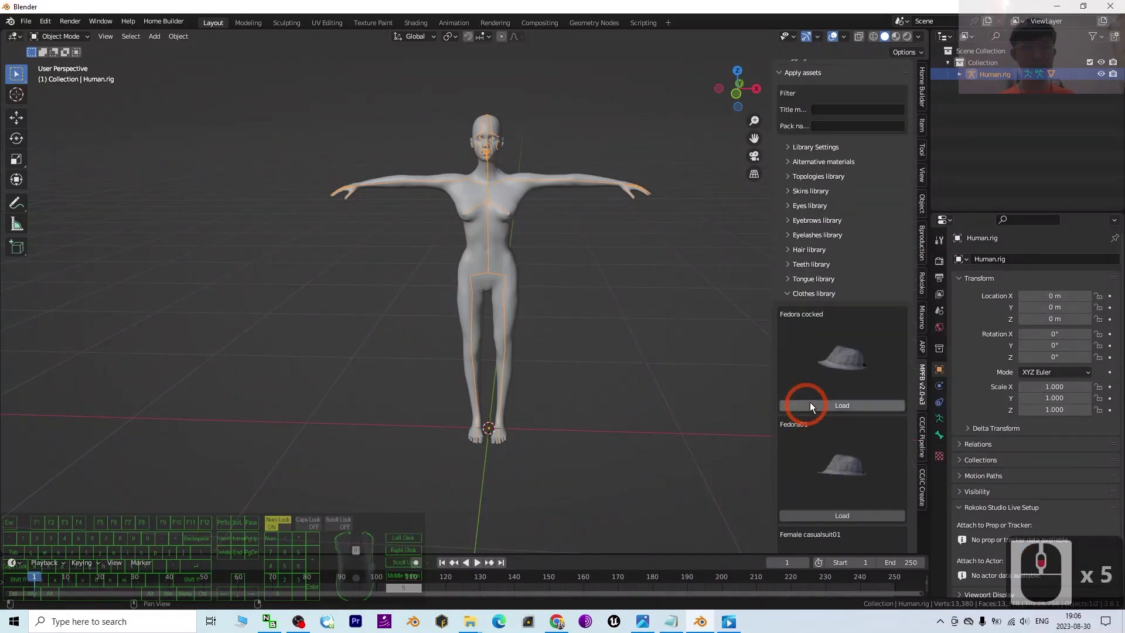
left_click_drag(774, 231, 698, 233)
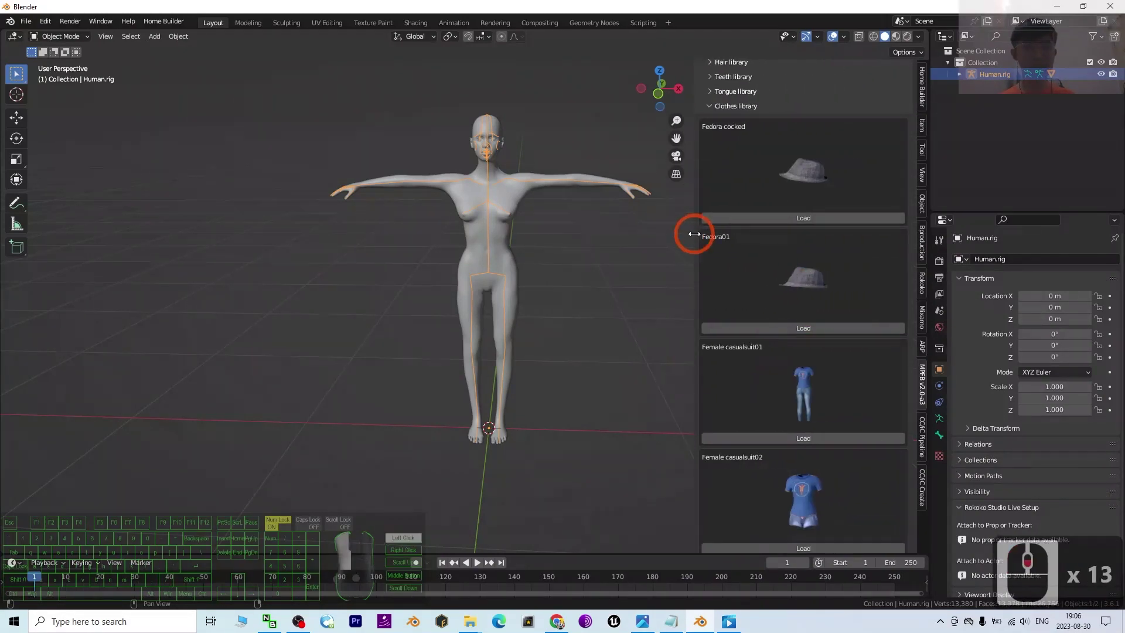
scroll(854, 349, "down", 15)
scroll(853, 346, "down", 20)
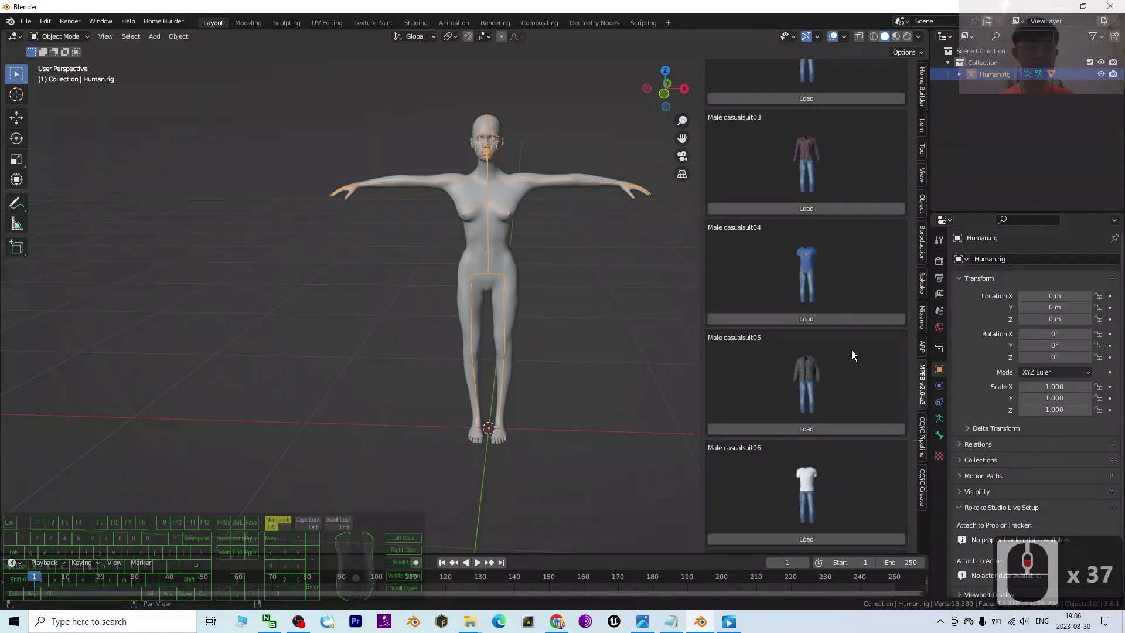
scroll(859, 367, "down", 13)
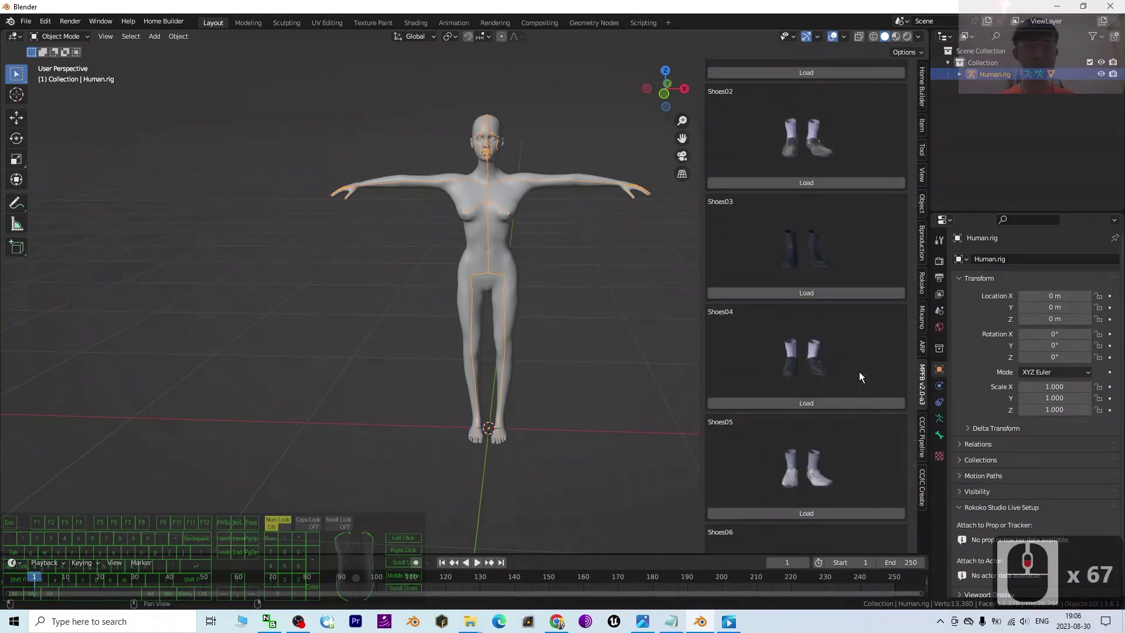
scroll(854, 360, "up", 20)
scroll(850, 352, "up", 20)
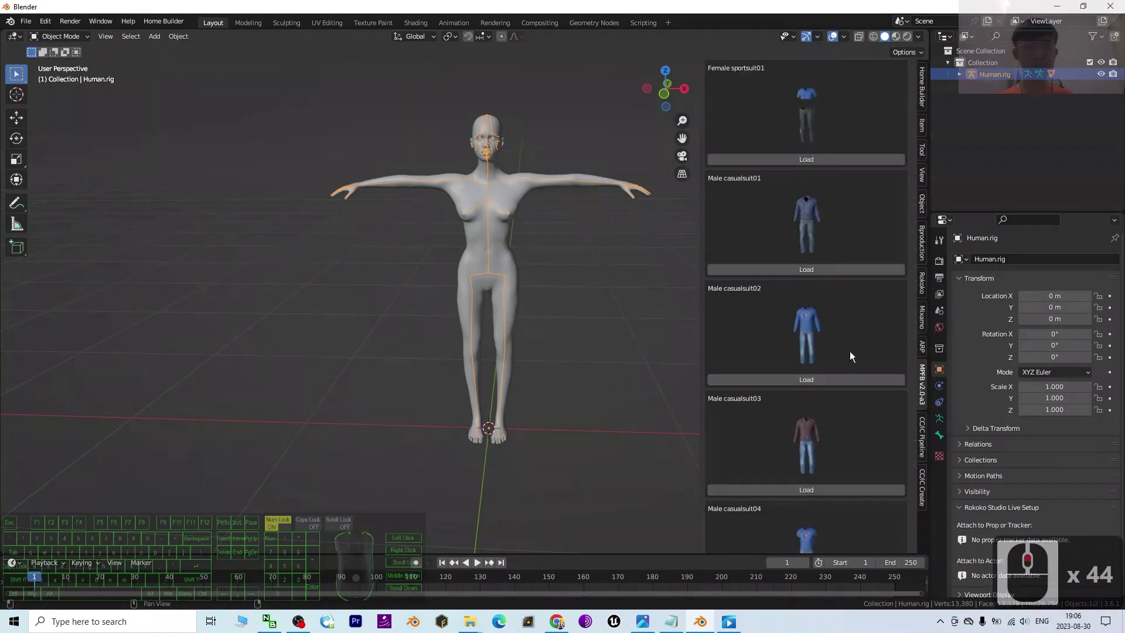
scroll(850, 352, "up", 14)
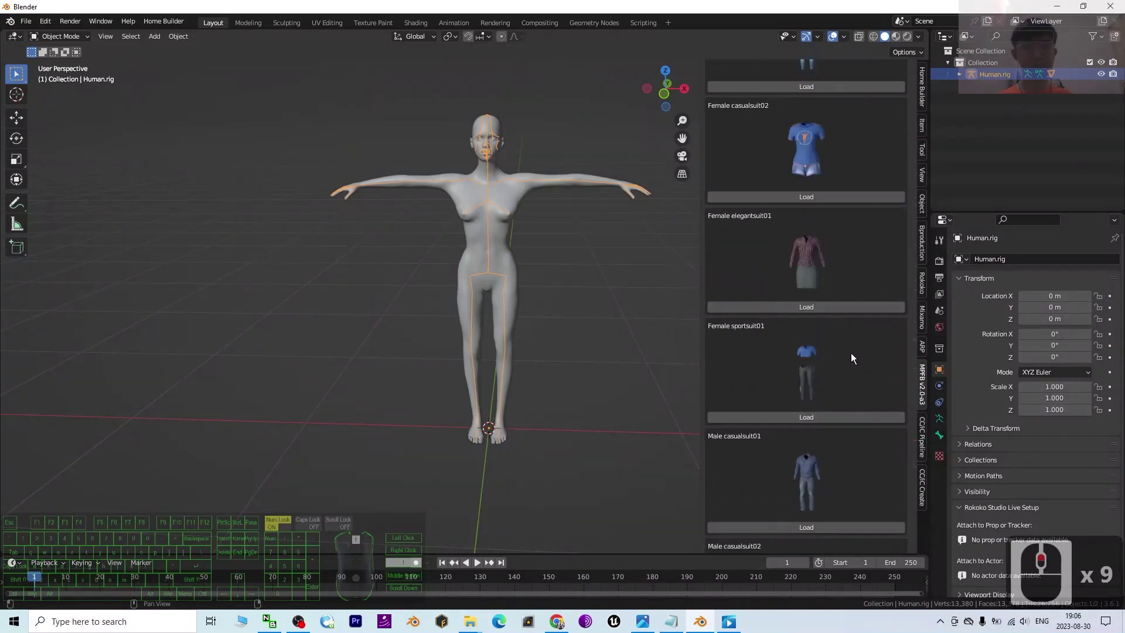
left_click(808, 336)
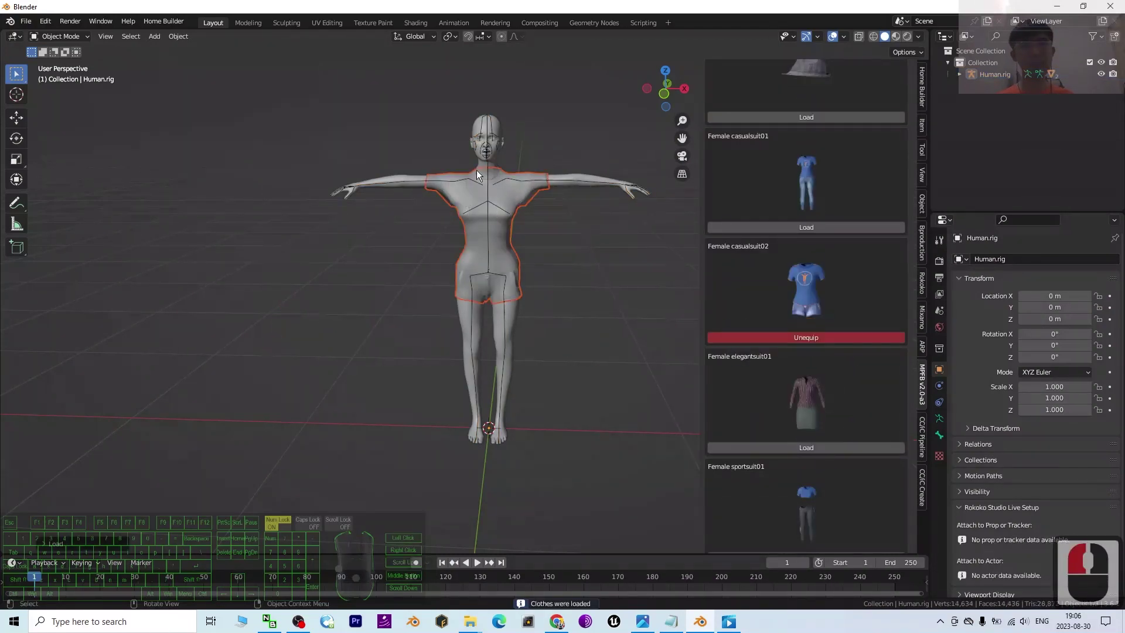
Step: Display the viewport in Material Preview shading and frame the dressed character
middle_click_drag(552, 257, 448, 201)
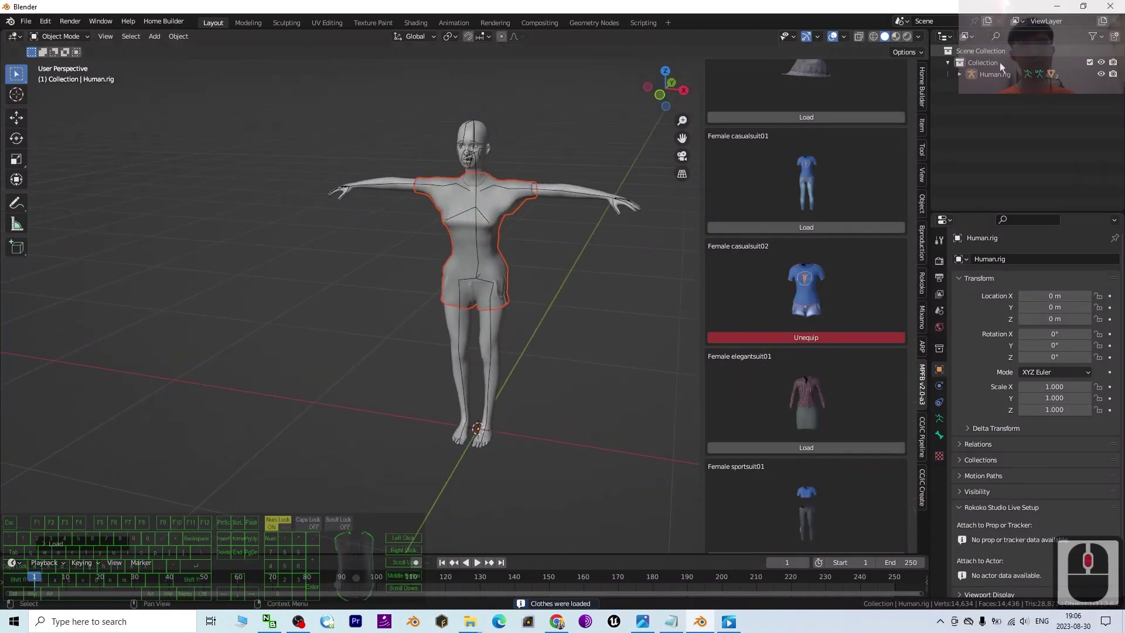
left_click(897, 37)
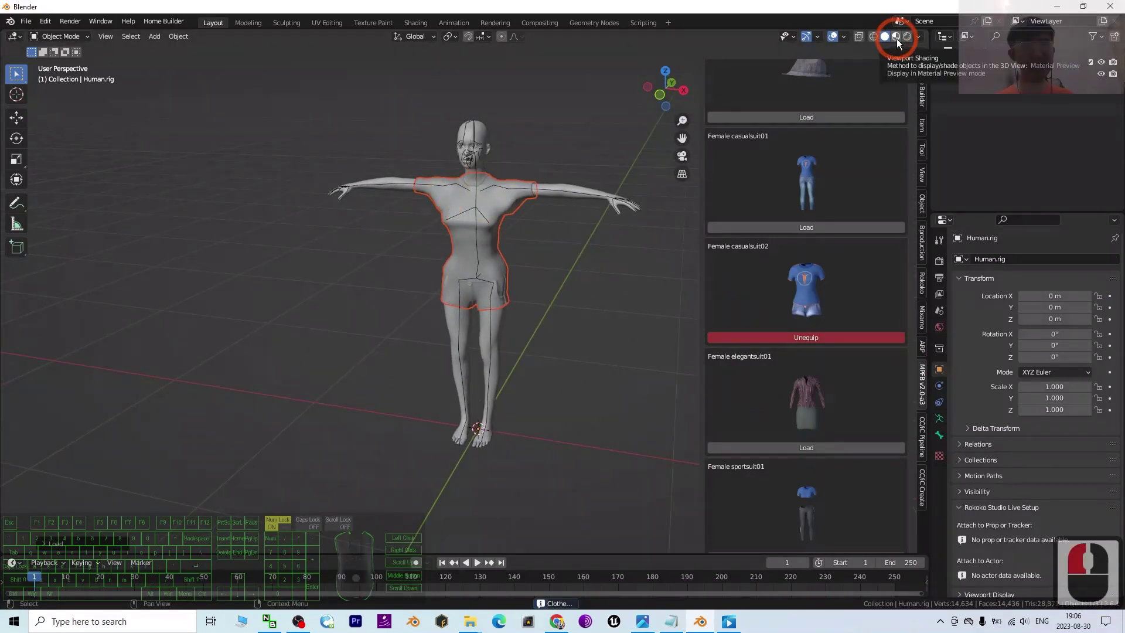
scroll(540, 180, "up", 3)
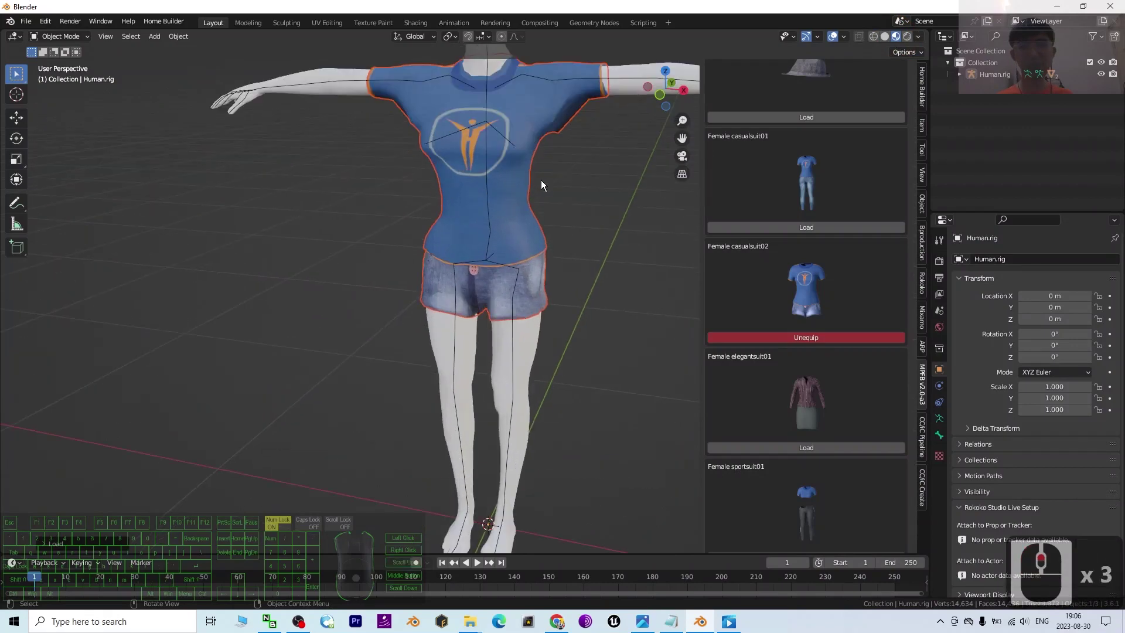
scroll(495, 178, "down", 2)
middle_click_drag(589, 222, 567, 300, "shift")
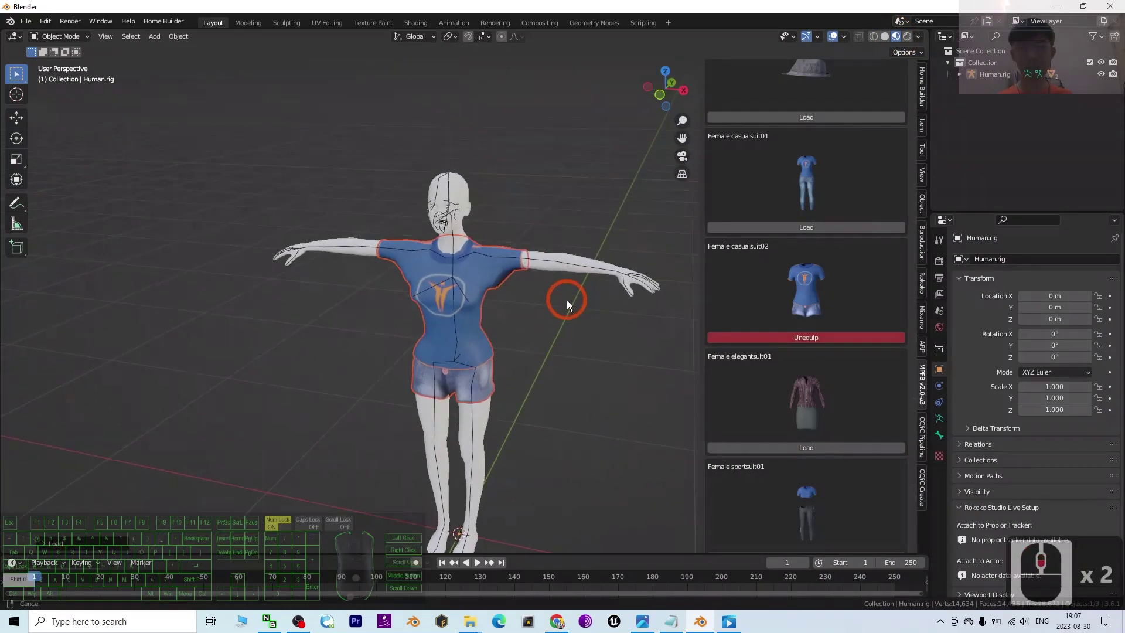
Step: Collapse the Clothes library and load the Low-poly eyes onto the face from the Eyes library
scroll(791, 205, "up", 15)
scroll(795, 226, "up", 4)
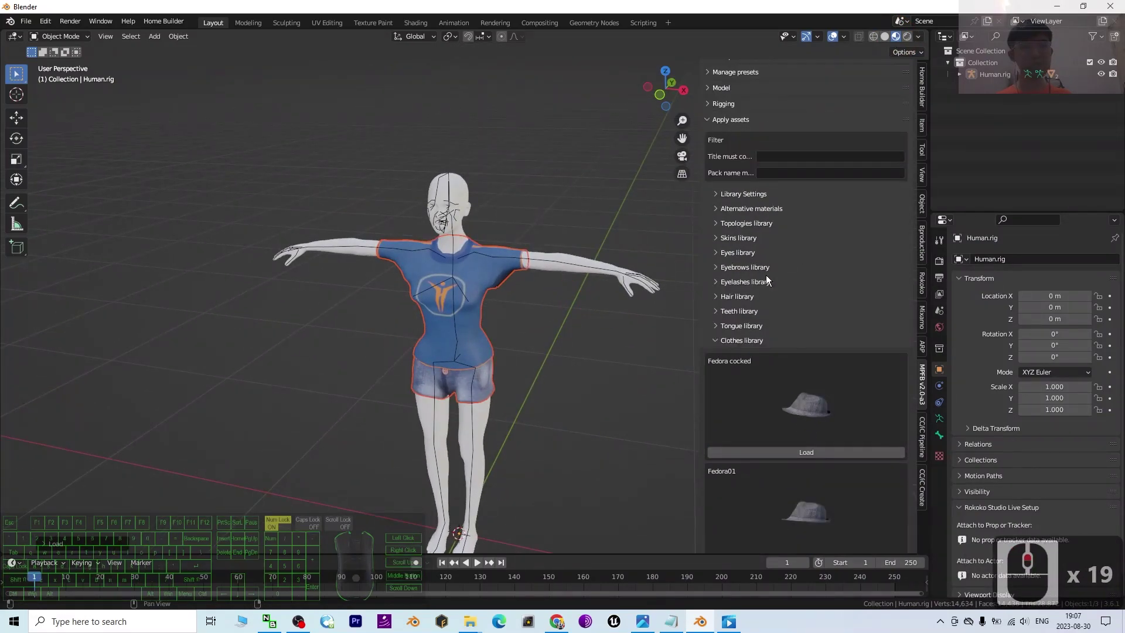
left_click(715, 340)
scroll(535, 311, "up", 5)
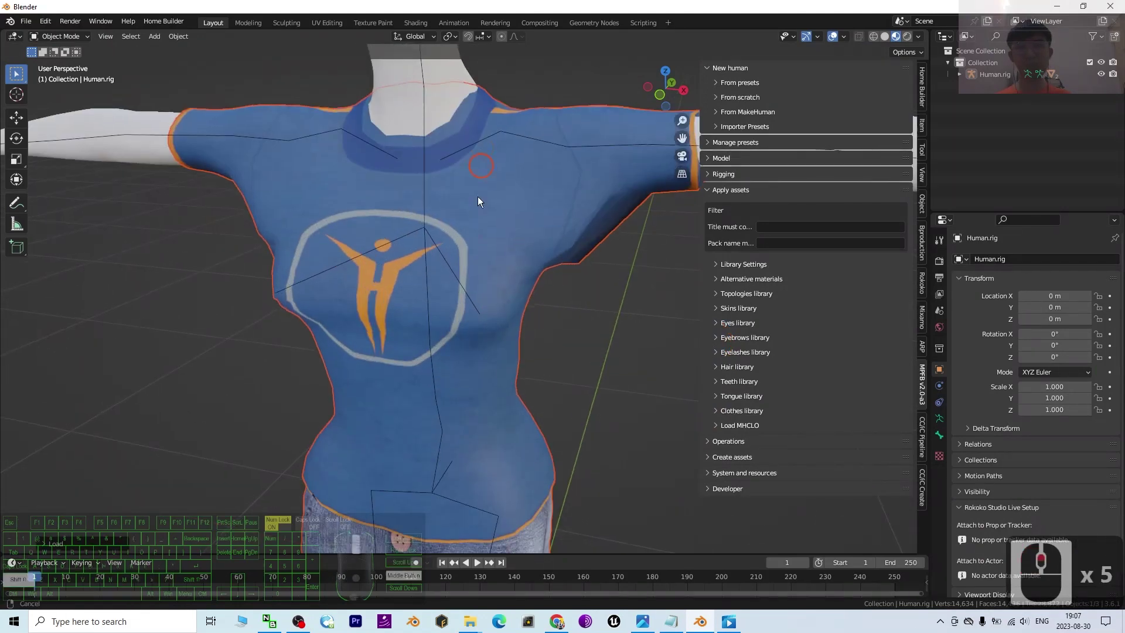
middle_click_drag(477, 196, 501, 343, "shift")
scroll(456, 284, "up", 3)
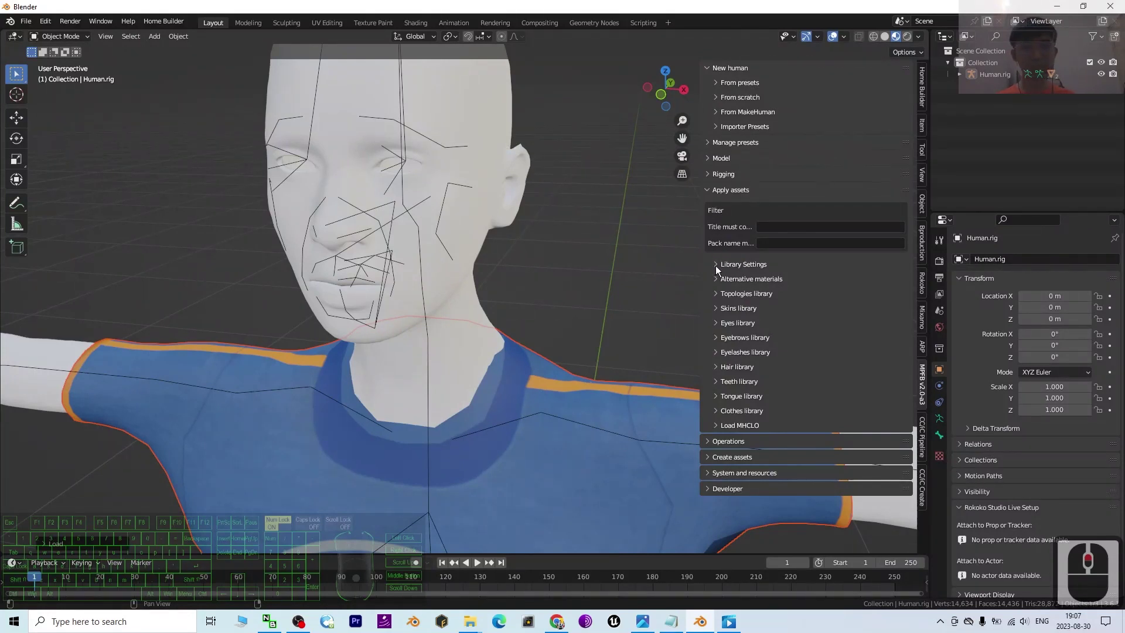
left_click(723, 323)
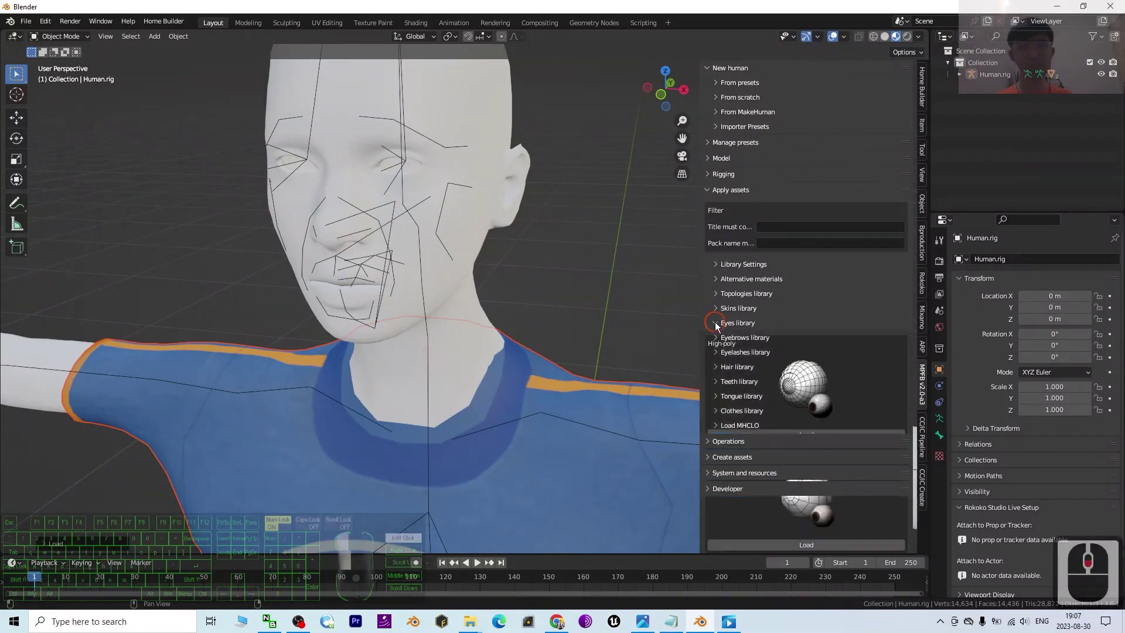
scroll(813, 339, "down", 5)
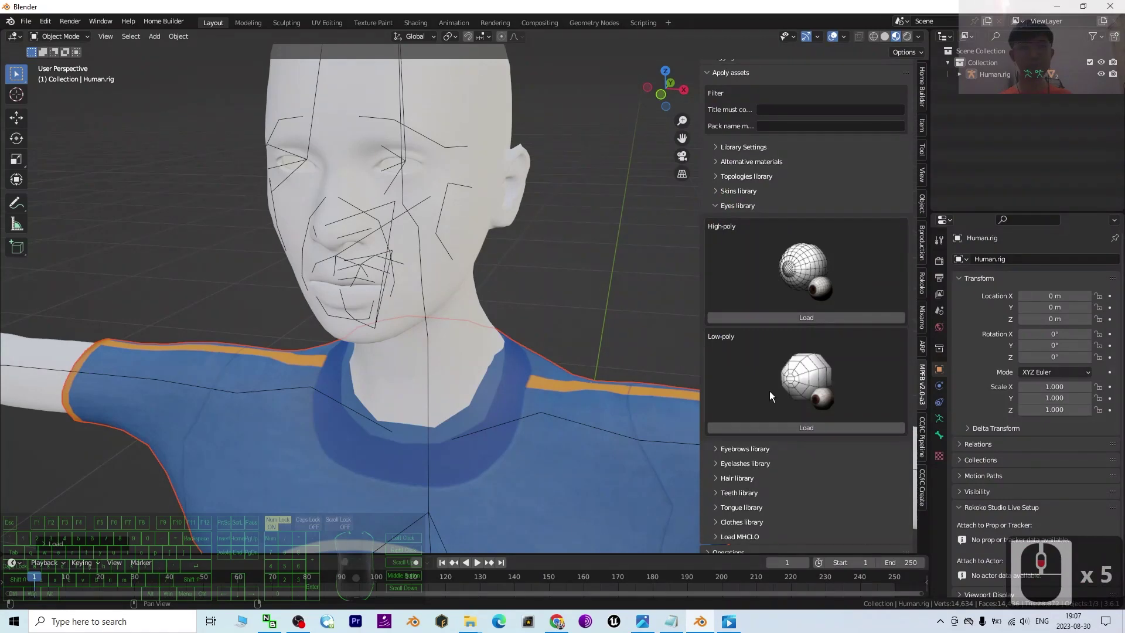
left_click(811, 428)
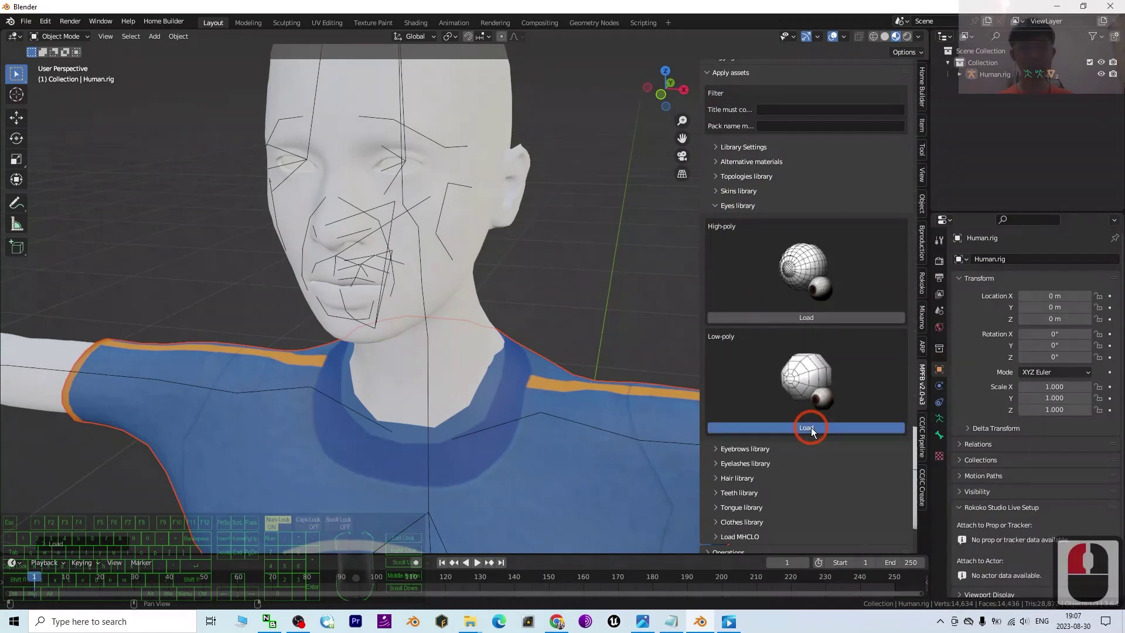
left_click(713, 205)
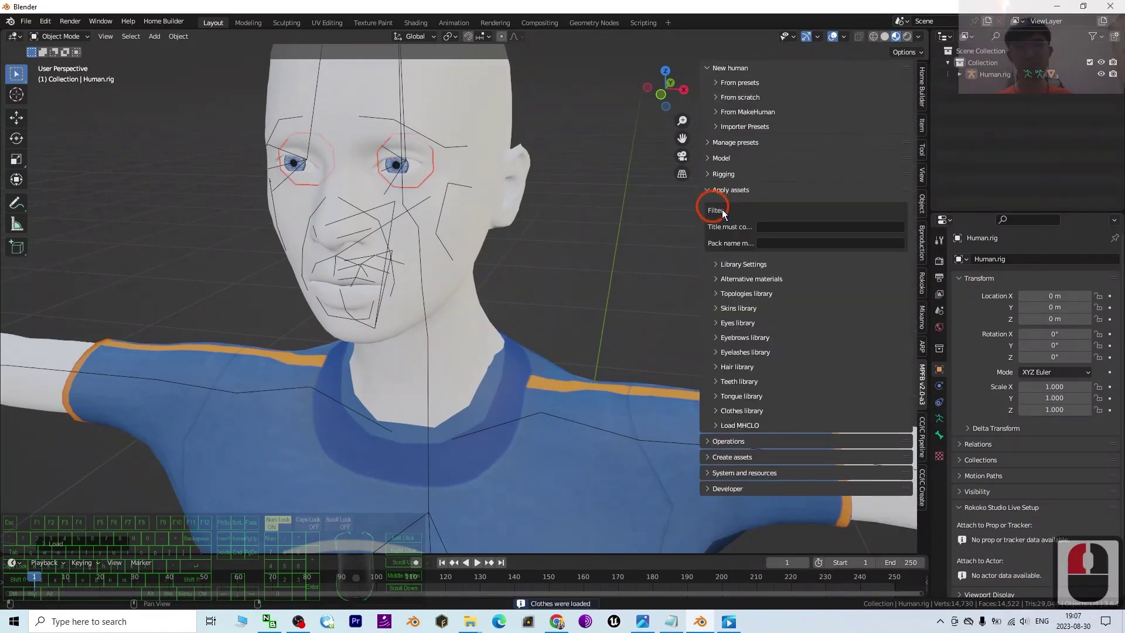
Step: Expand the Skins library and look through the available skins down to the young caucasian female and male ones
left_click(716, 307)
scroll(797, 332, "down", 20)
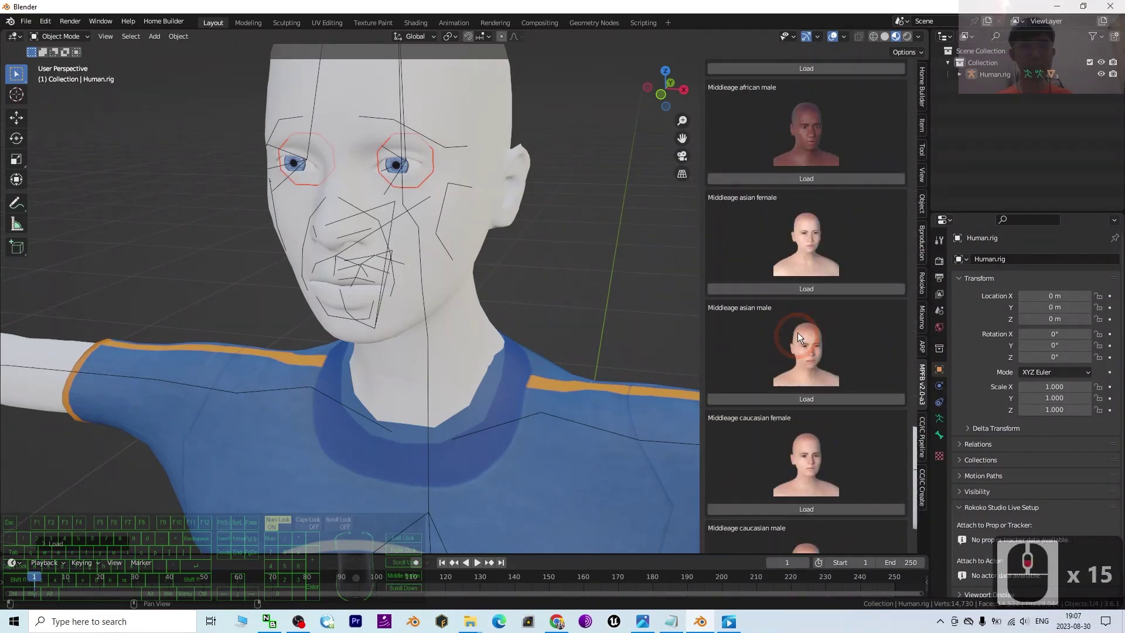
scroll(803, 329, "down", 20)
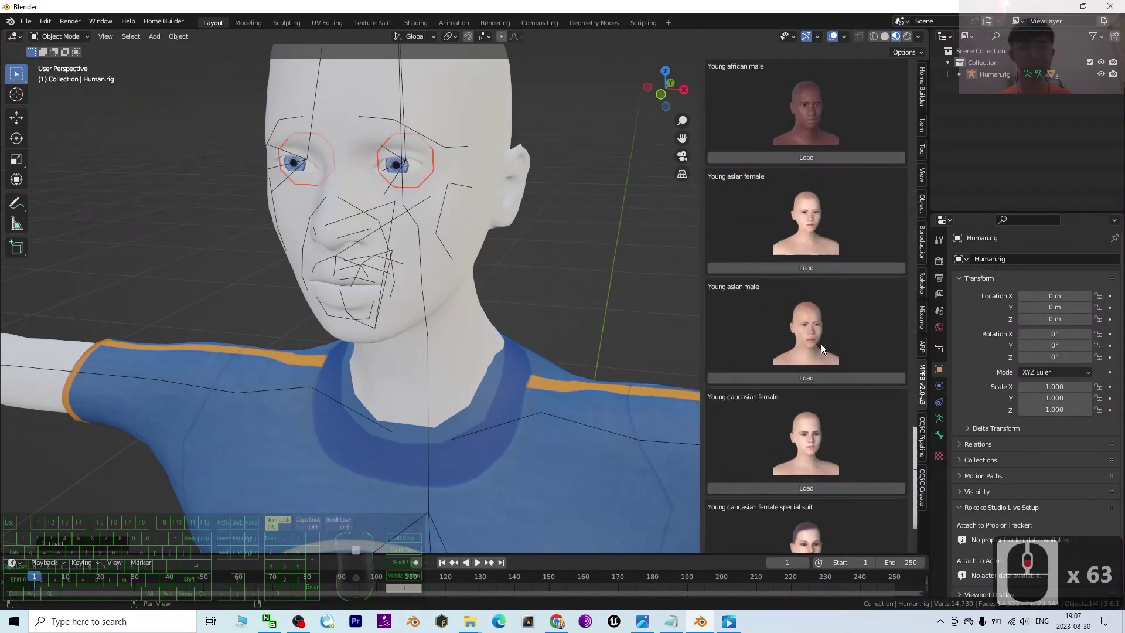
scroll(821, 353, "down", 10)
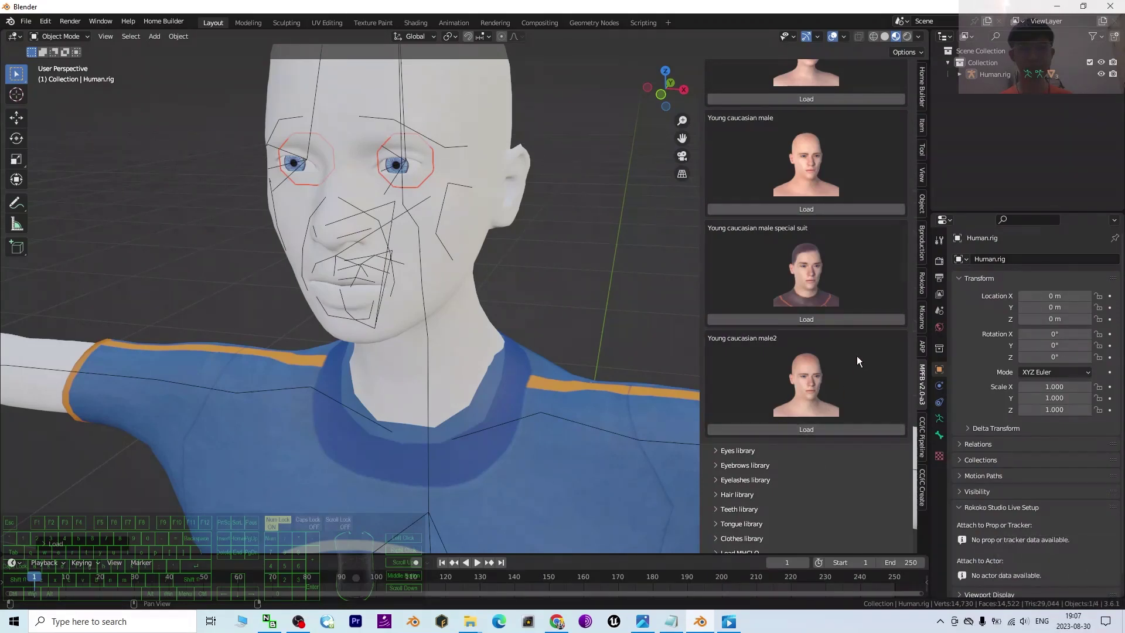
scroll(857, 356, "up", 5)
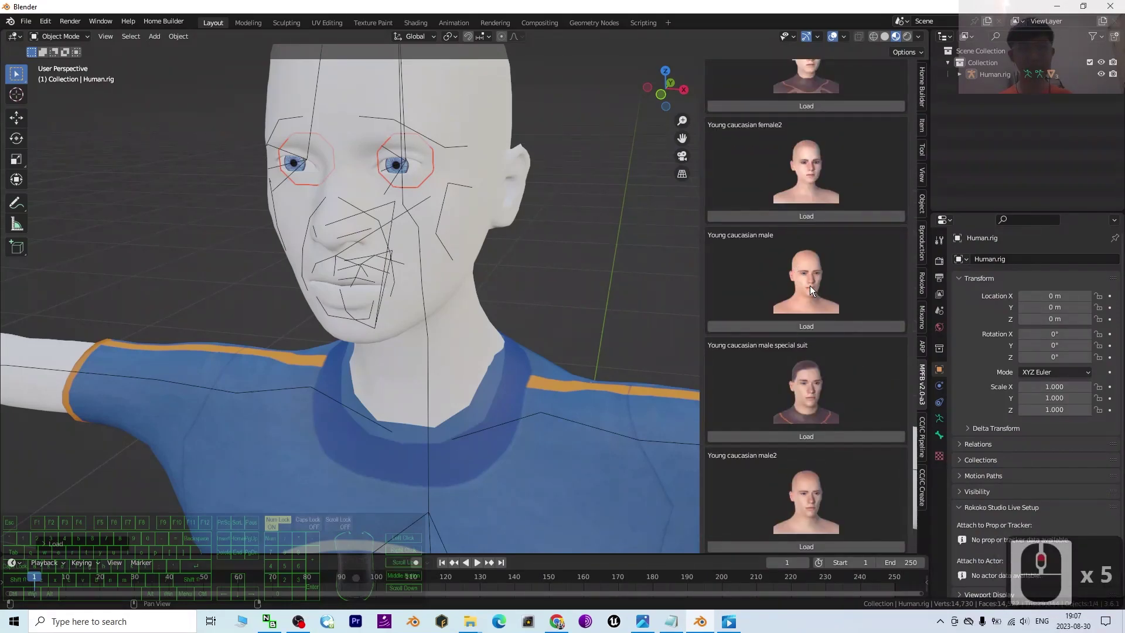
scroll(811, 290, "up", 5)
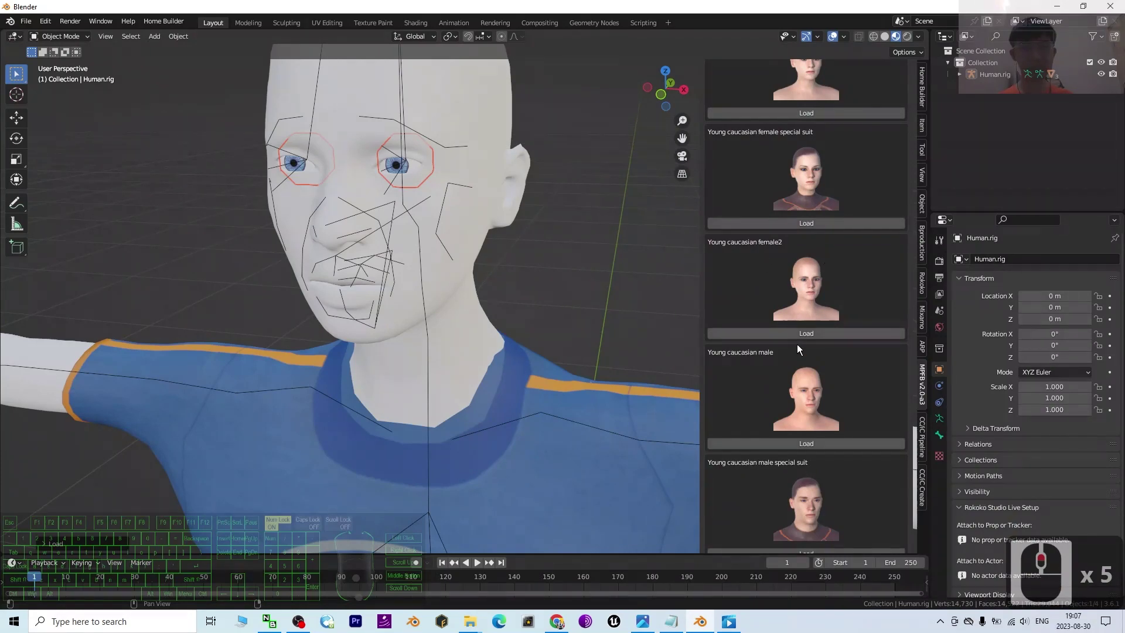
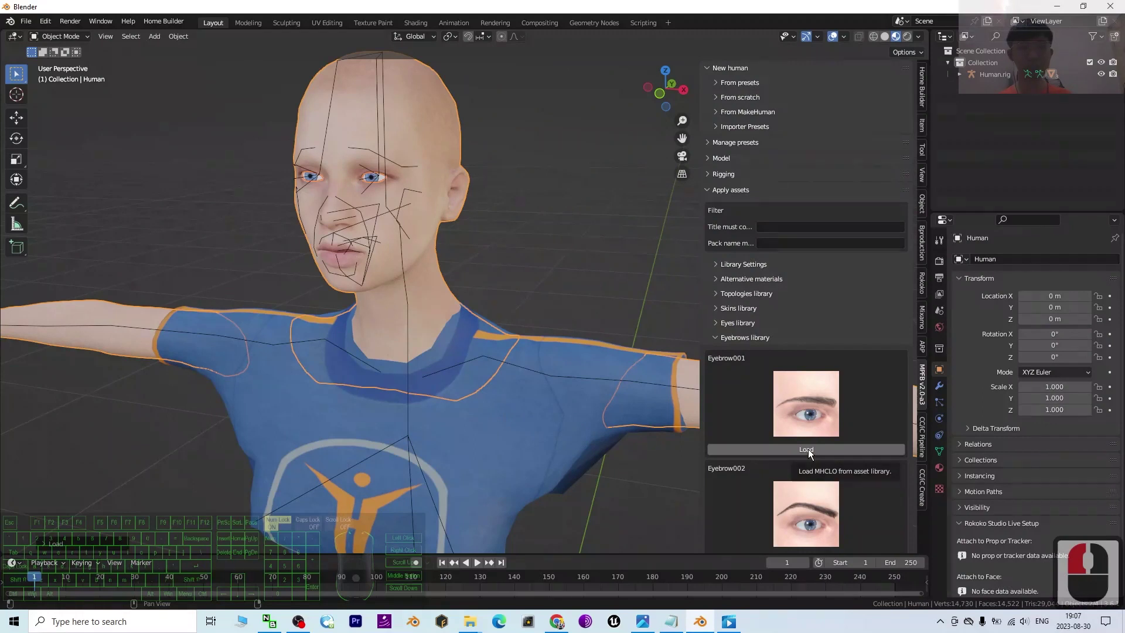
Step: Load Eyebrow004 onto the face from the Eyebrows library and collapse that library
scroll(807, 449, "down", 15)
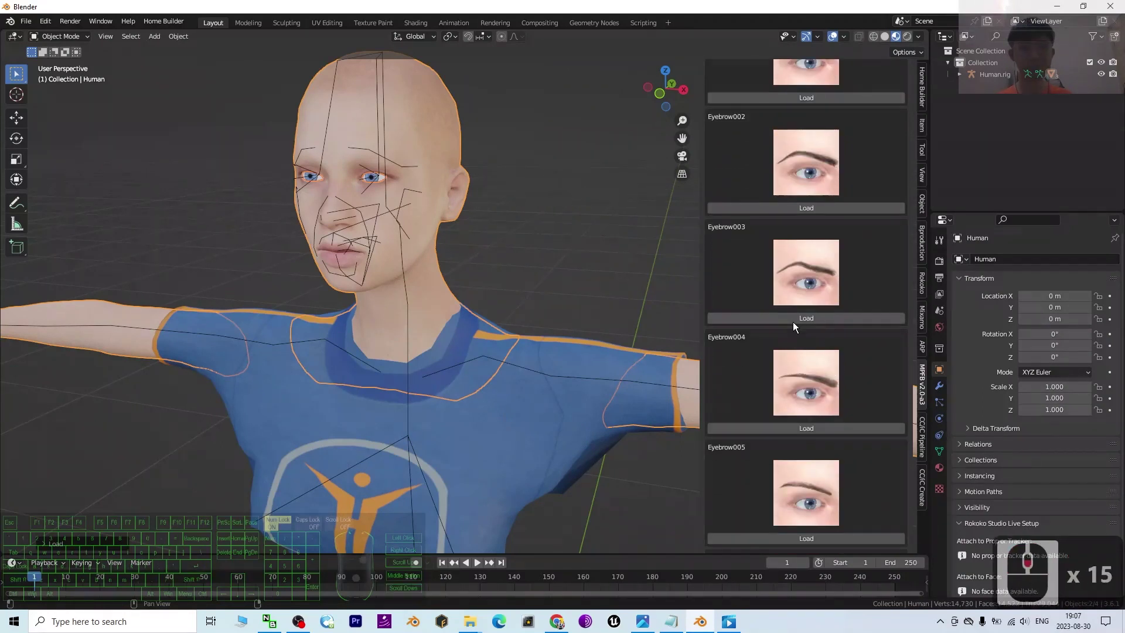
left_click(807, 428)
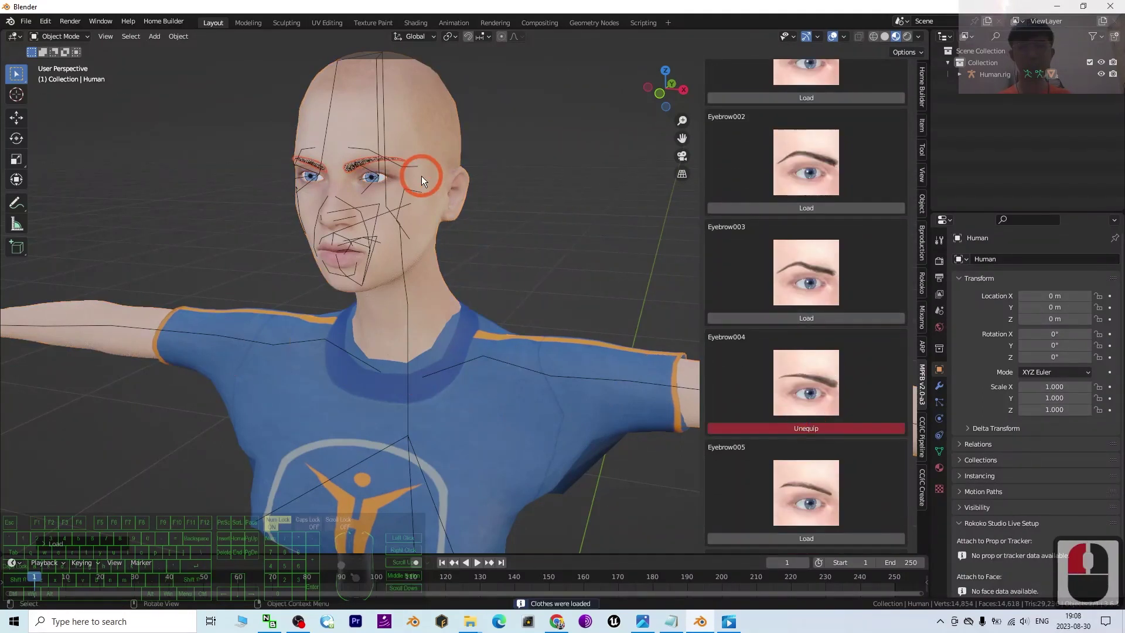
scroll(798, 252, "up", 16)
scroll(735, 301, "down", 2)
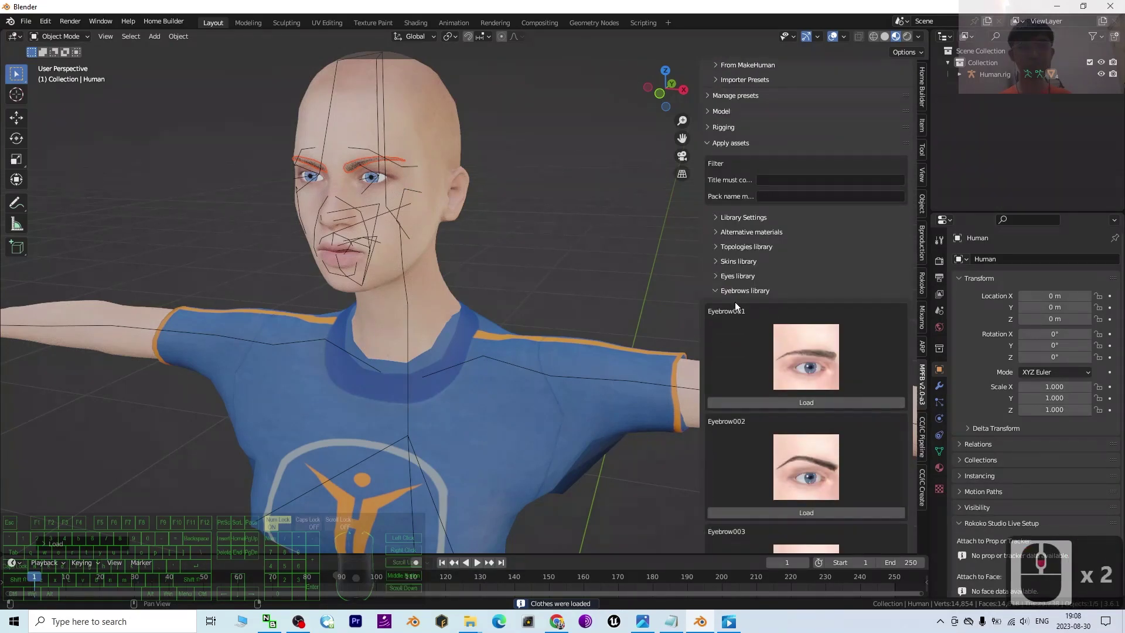
left_click(756, 290)
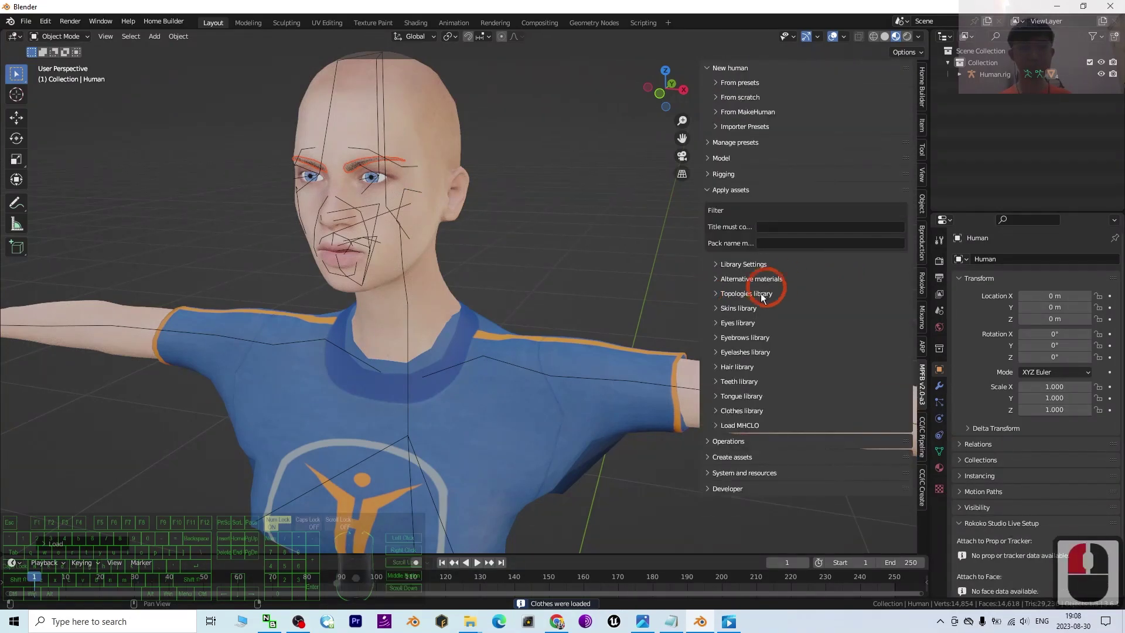
Step: Load Eyelashes03 onto the face from the Eyelashes library and collapse that library
left_click(716, 352)
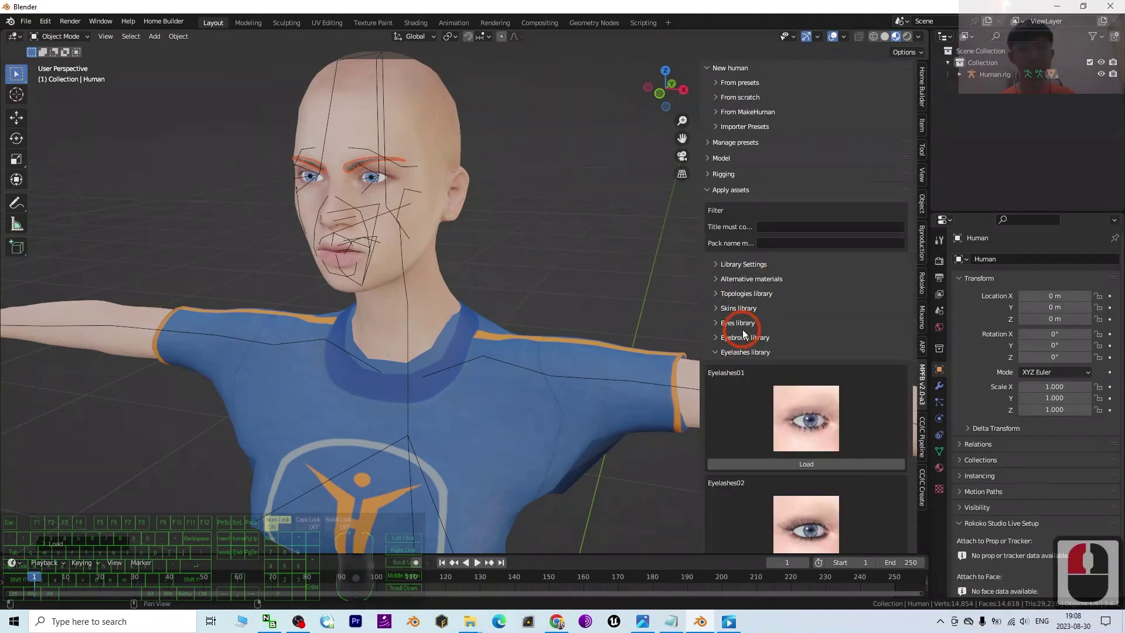
scroll(752, 346, "down", 11)
scroll(752, 345, "down", 4)
left_click(803, 309)
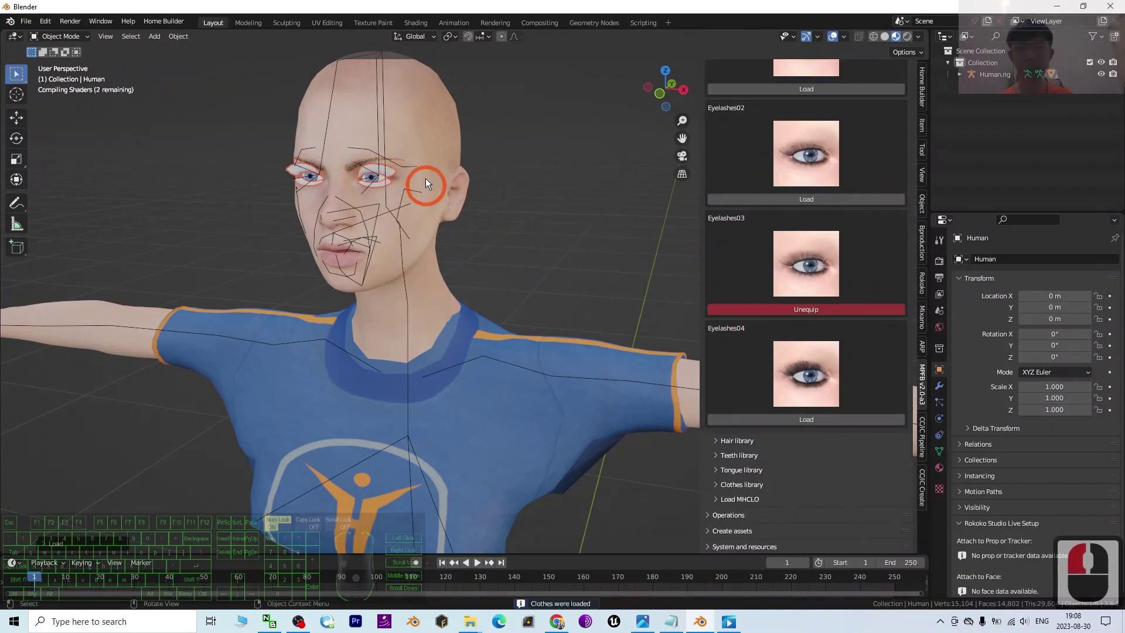
scroll(424, 170, "up", 2)
scroll(423, 163, "down", 4)
middle_click_drag(423, 161, 483, 261)
scroll(785, 220, "up", 8)
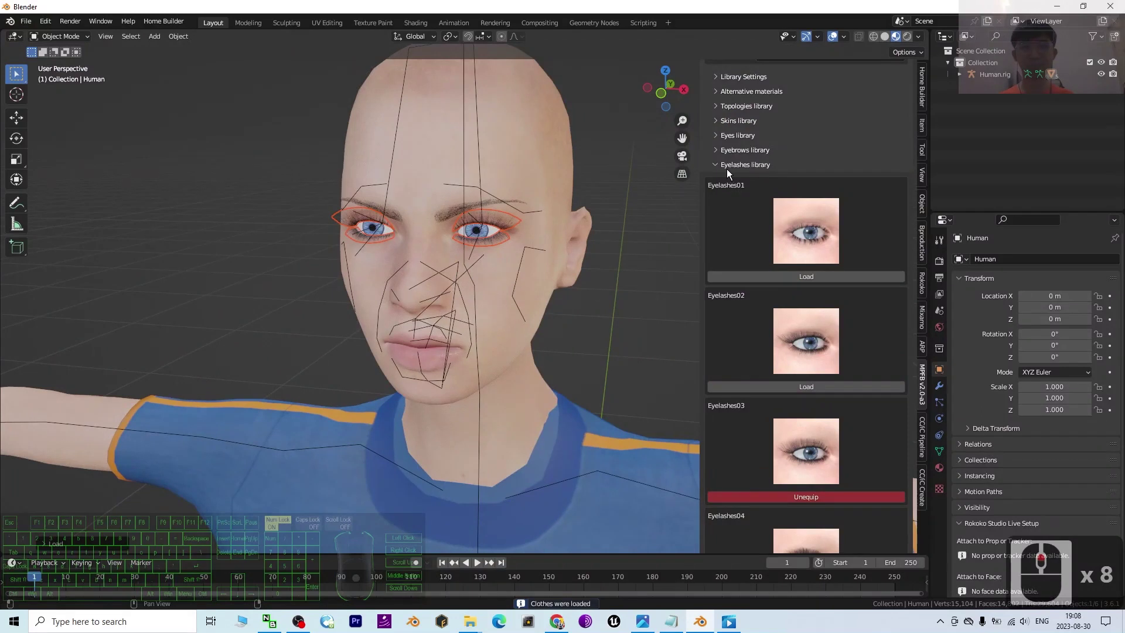
left_click(715, 164)
scroll(780, 303, "up", 2)
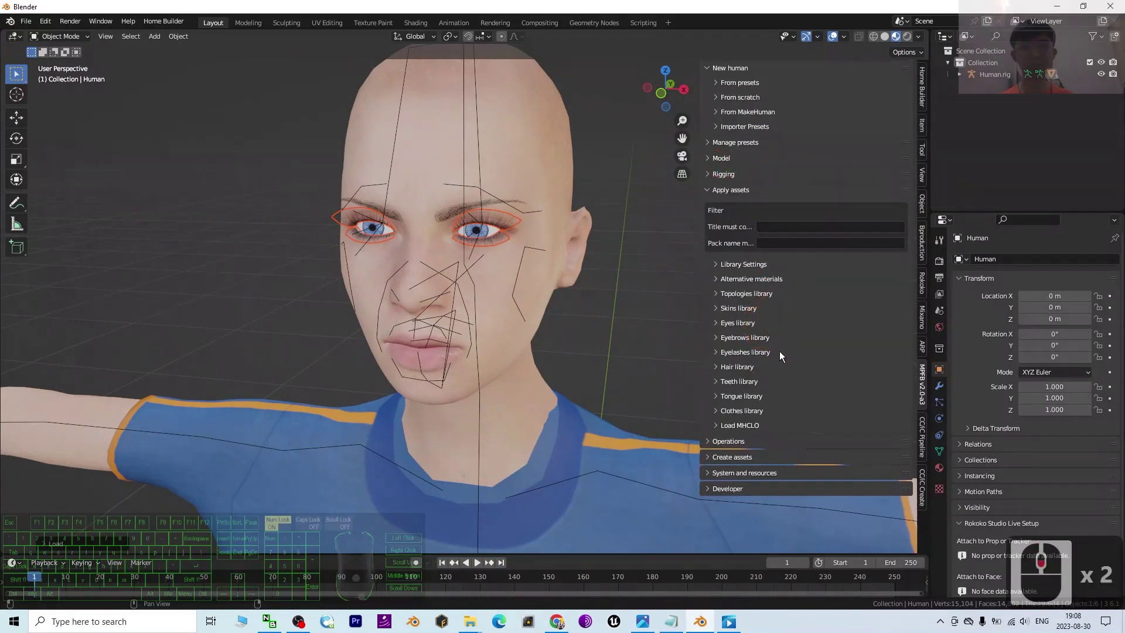
Step: Load the Braid01 hair onto the character from the Hair library
left_click(715, 367)
scroll(854, 393, "down", 20)
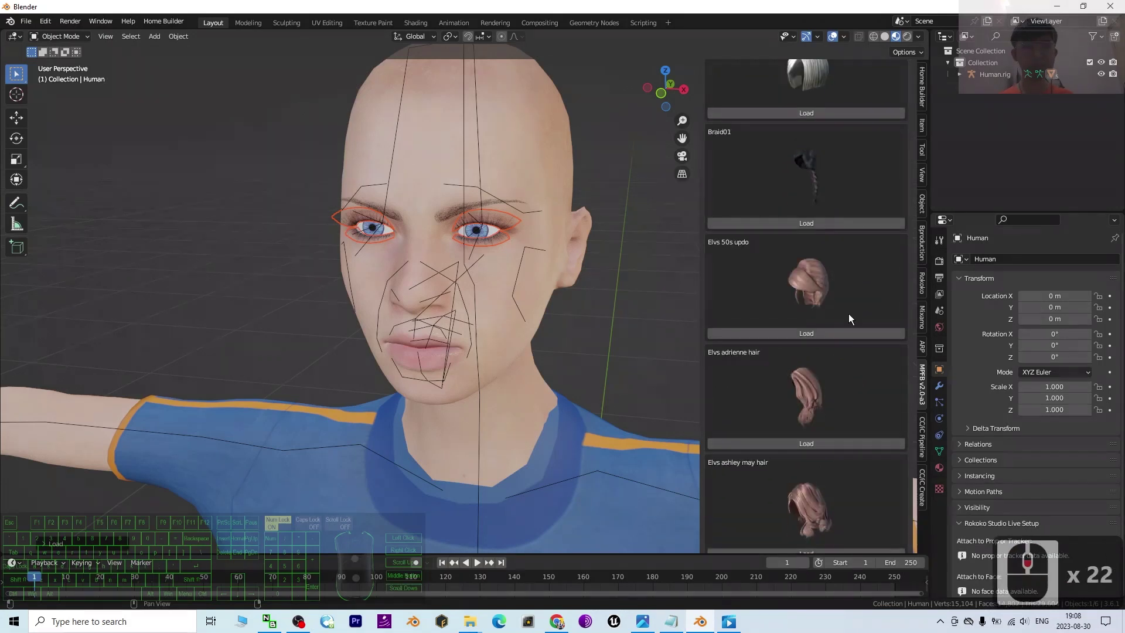
left_click(811, 224)
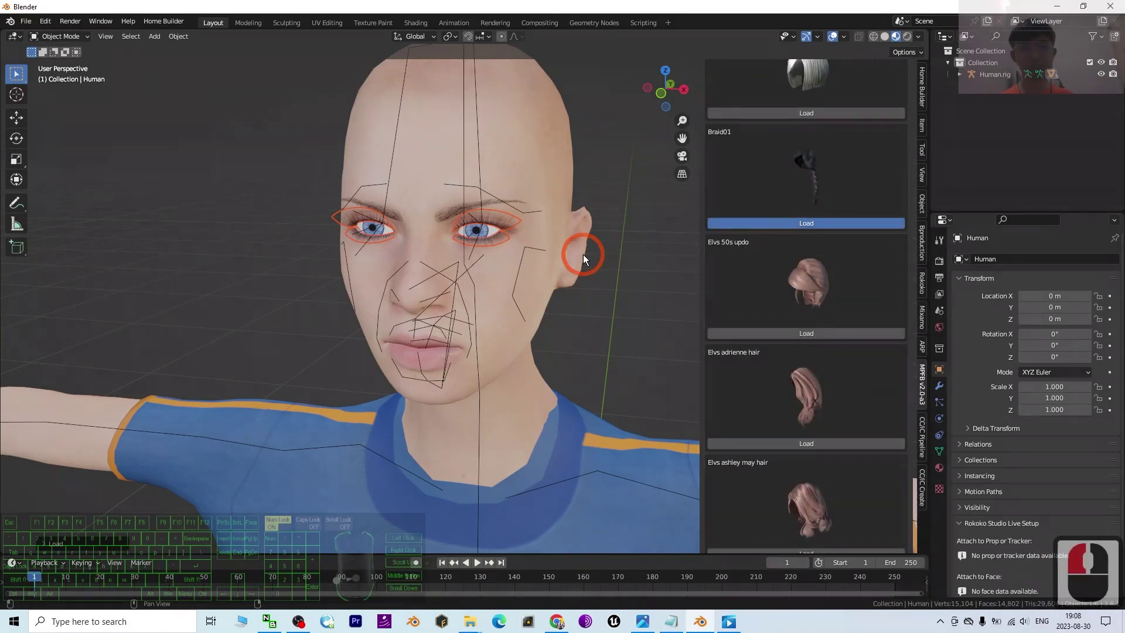
middle_click_drag(564, 335, 533, 335)
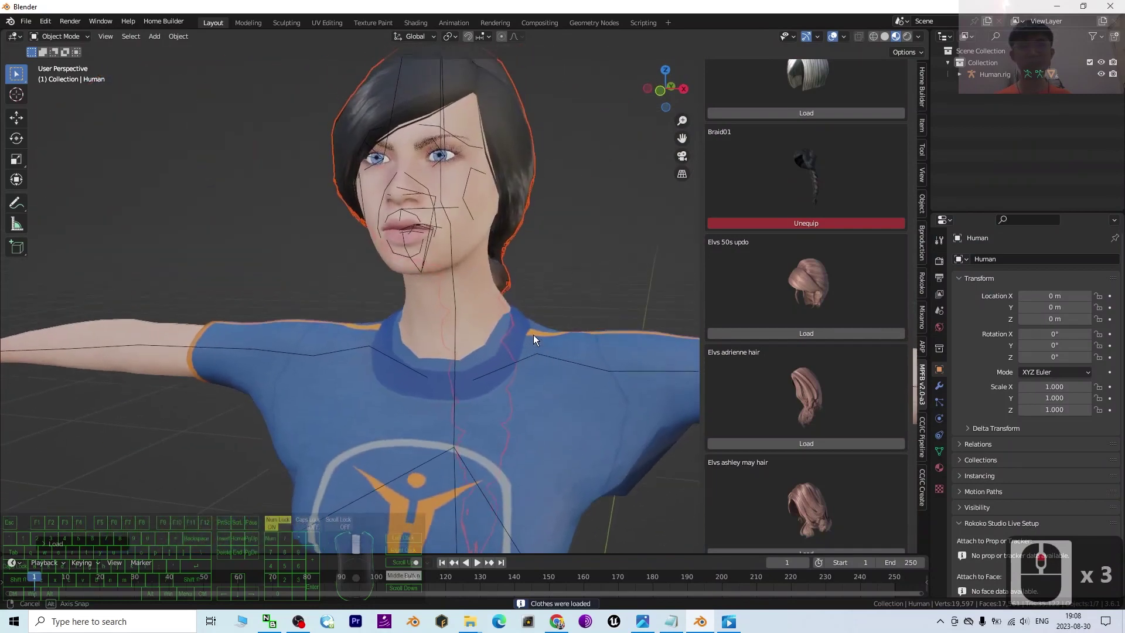
scroll(817, 252, "up", 6)
scroll(817, 250, "up", 7)
scroll(817, 258, "down", 10)
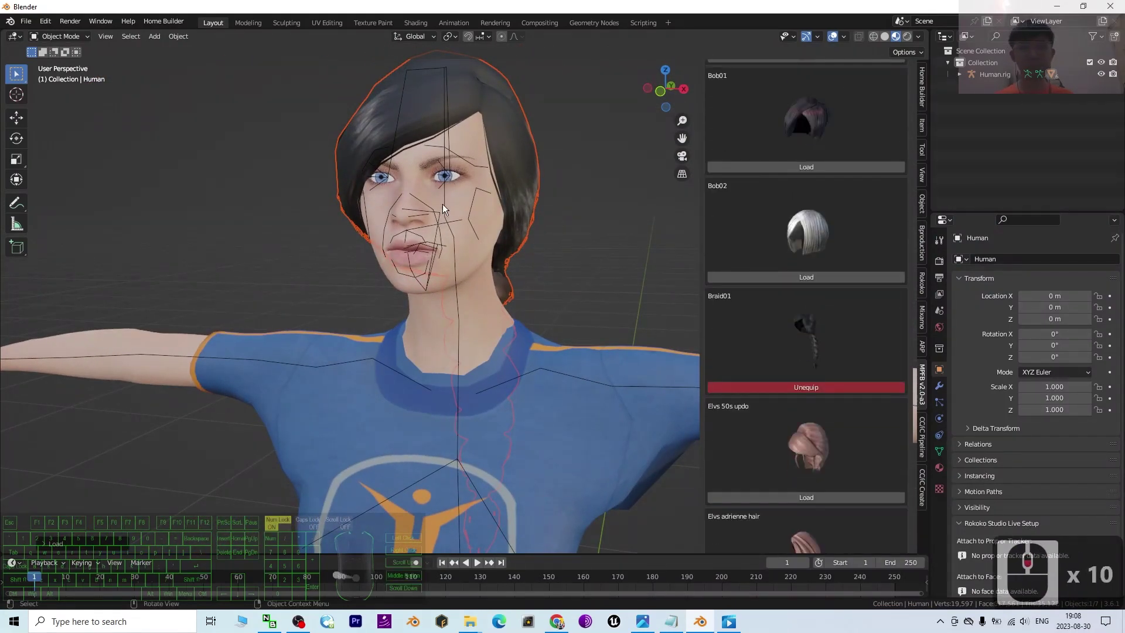
Step: Try the Bob02 hair in place of Braid01, reload Braid01 and unequip Bob02
left_click(804, 388)
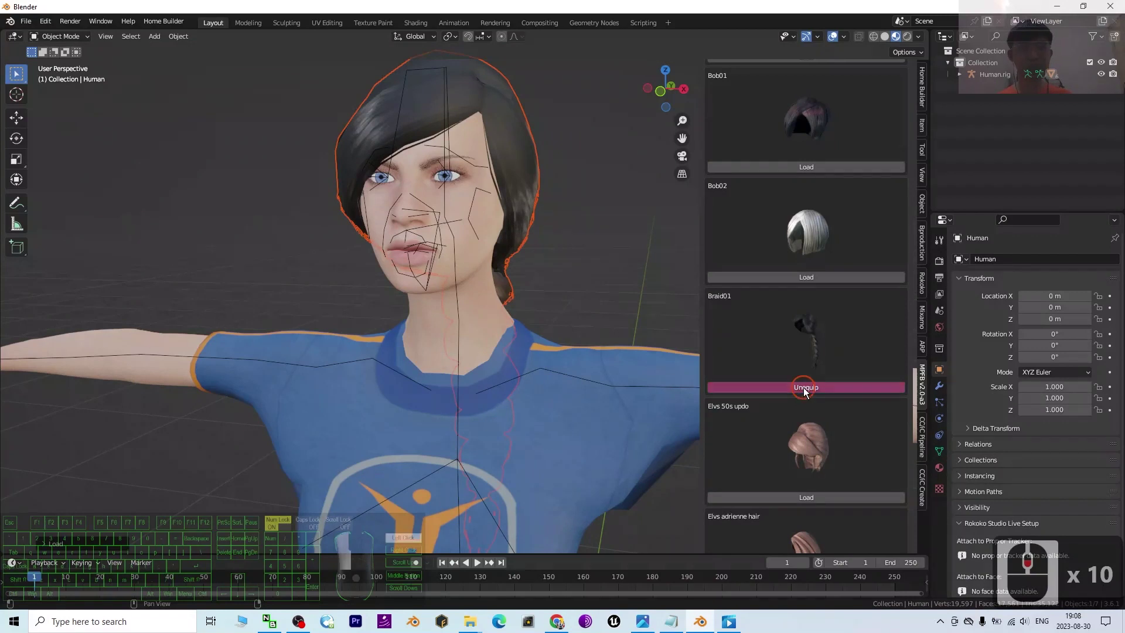
left_click(808, 276)
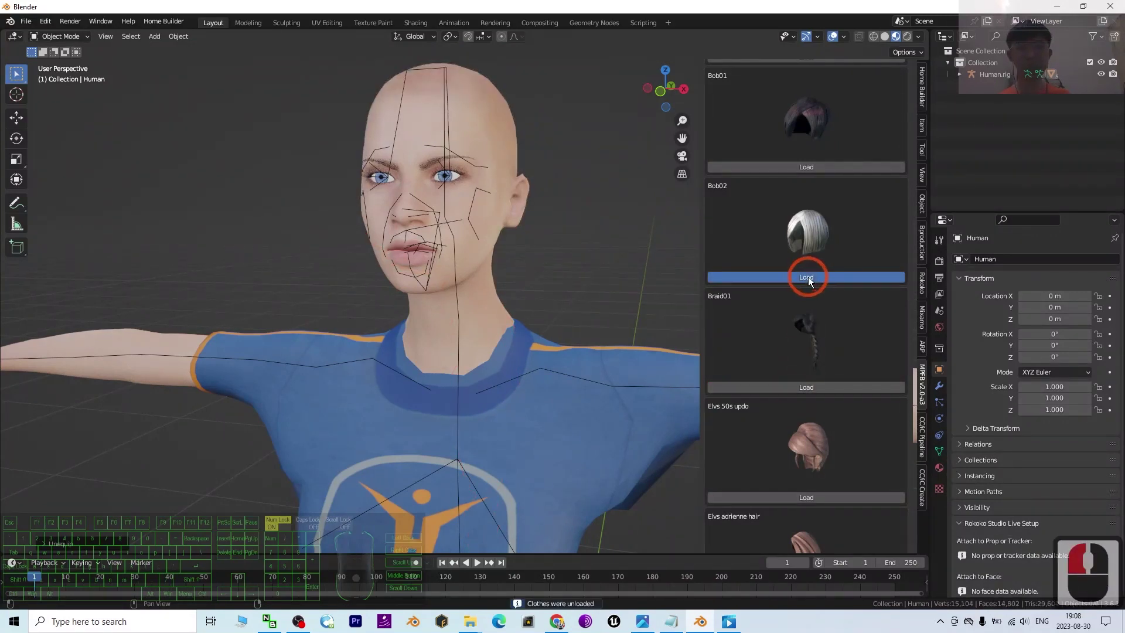
left_click(817, 386)
left_click(471, 162)
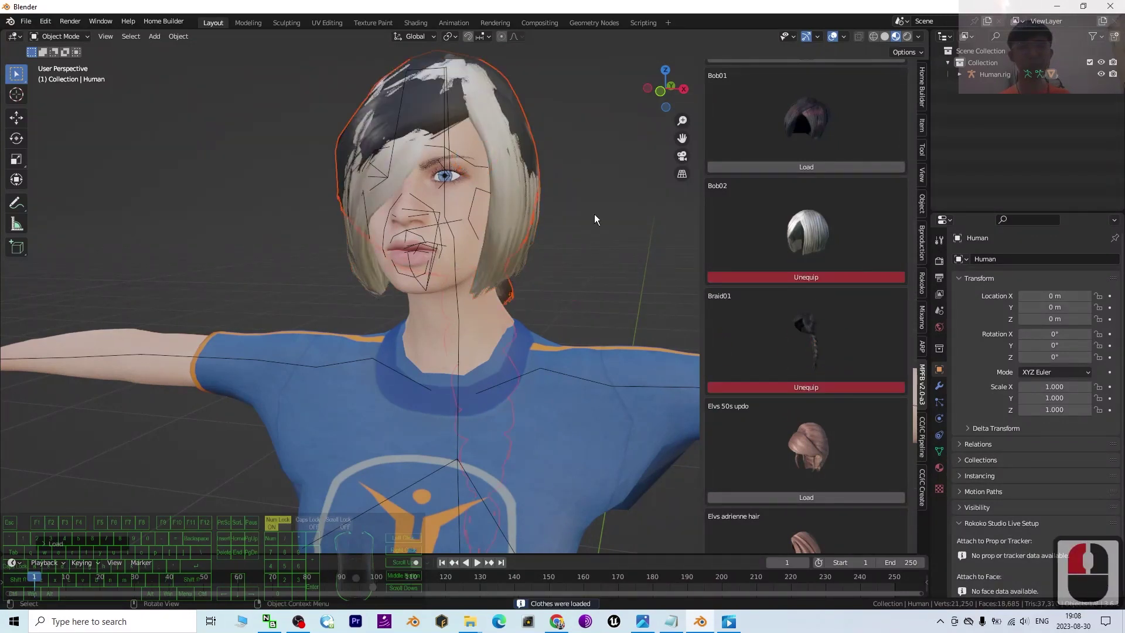
left_click(800, 277)
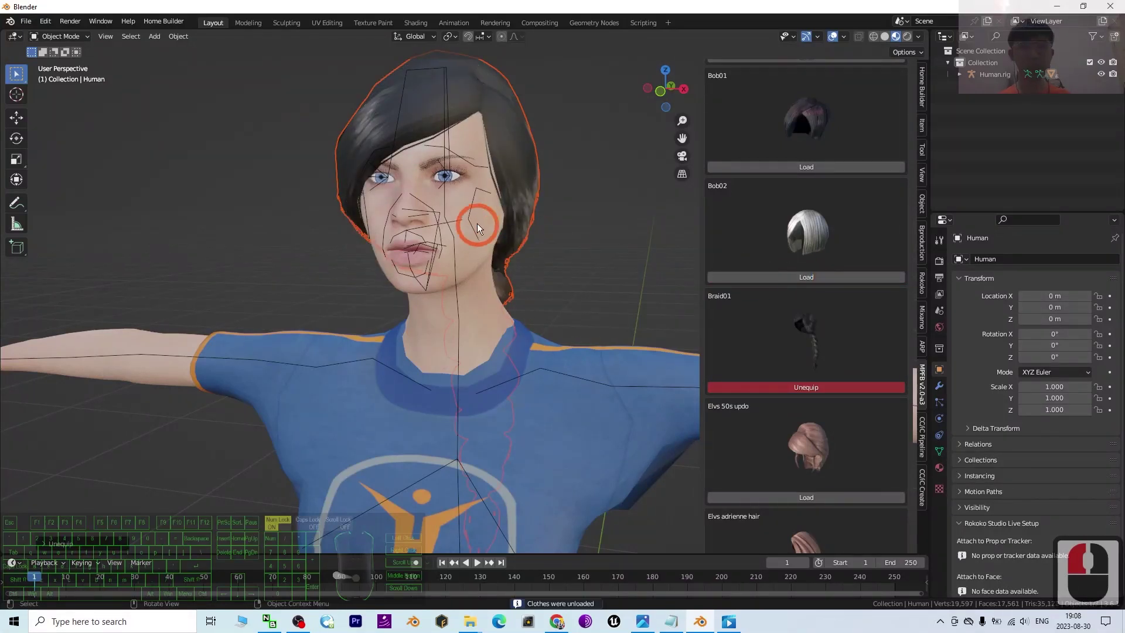
Step: Collapse the Hair library and load Teeth base from the Teeth library
scroll(786, 346, "up", 15)
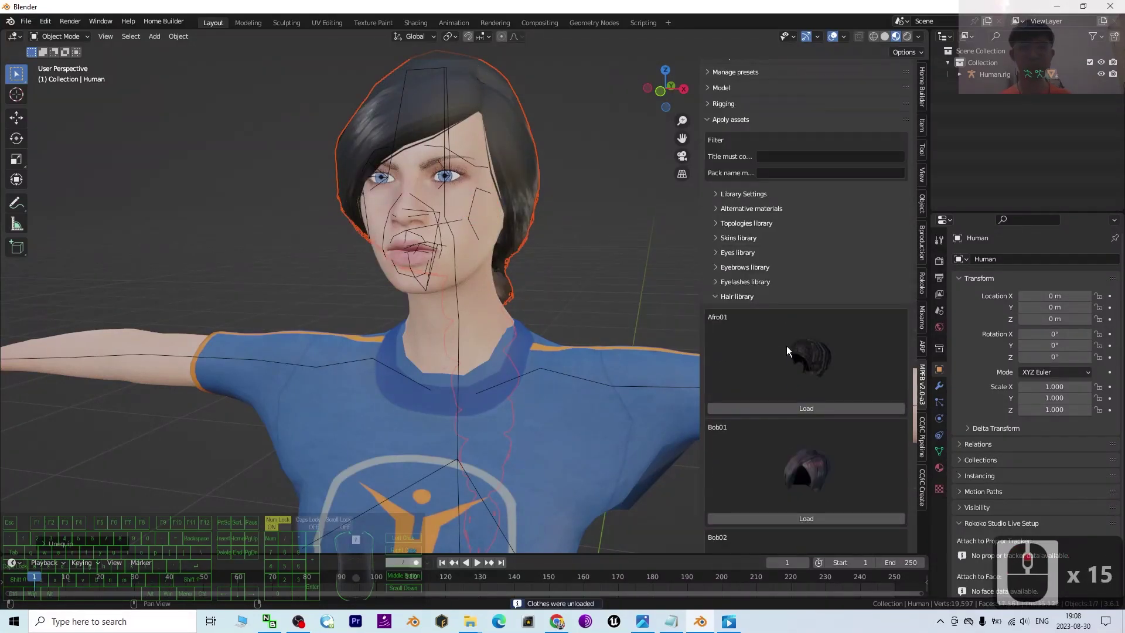
left_click(714, 296)
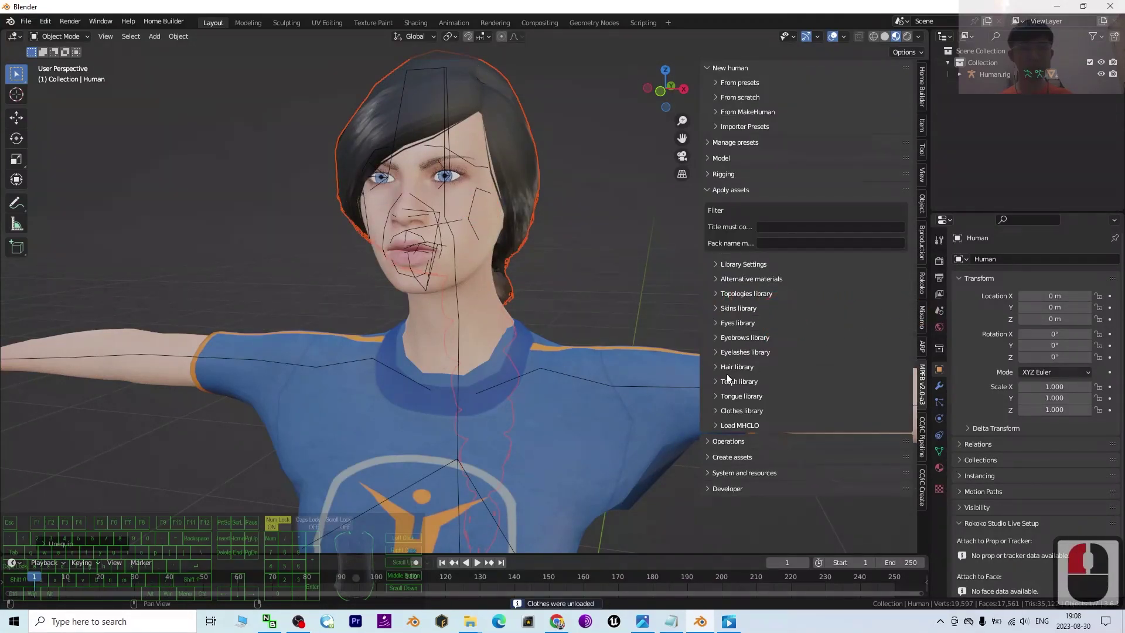
left_click(716, 382)
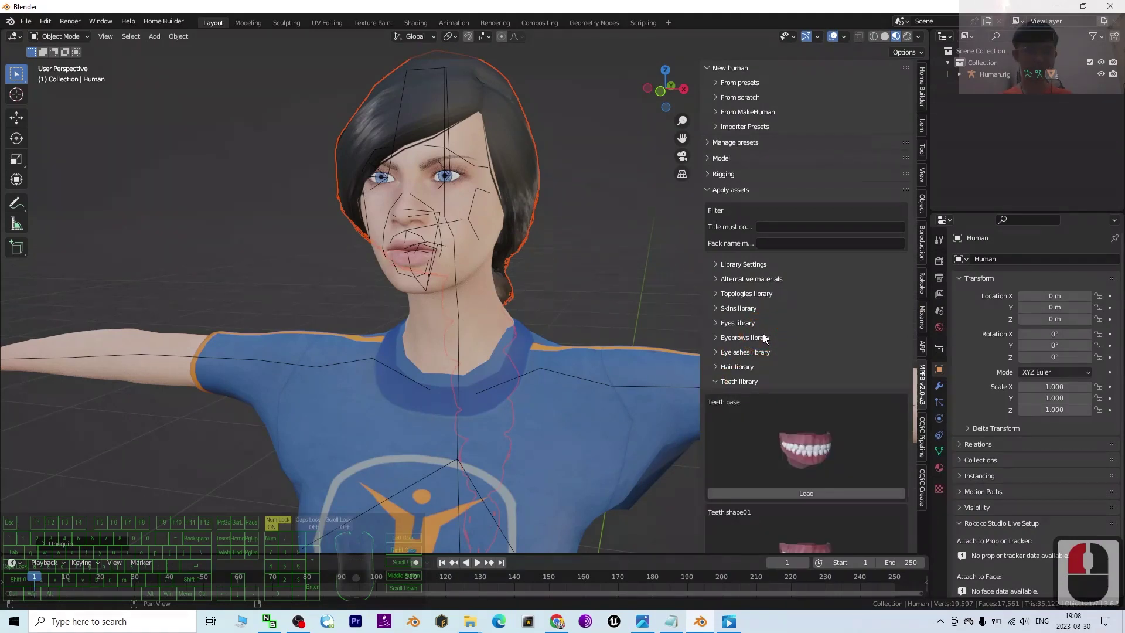
scroll(813, 340, "down", 2)
scroll(813, 340, "down", 1)
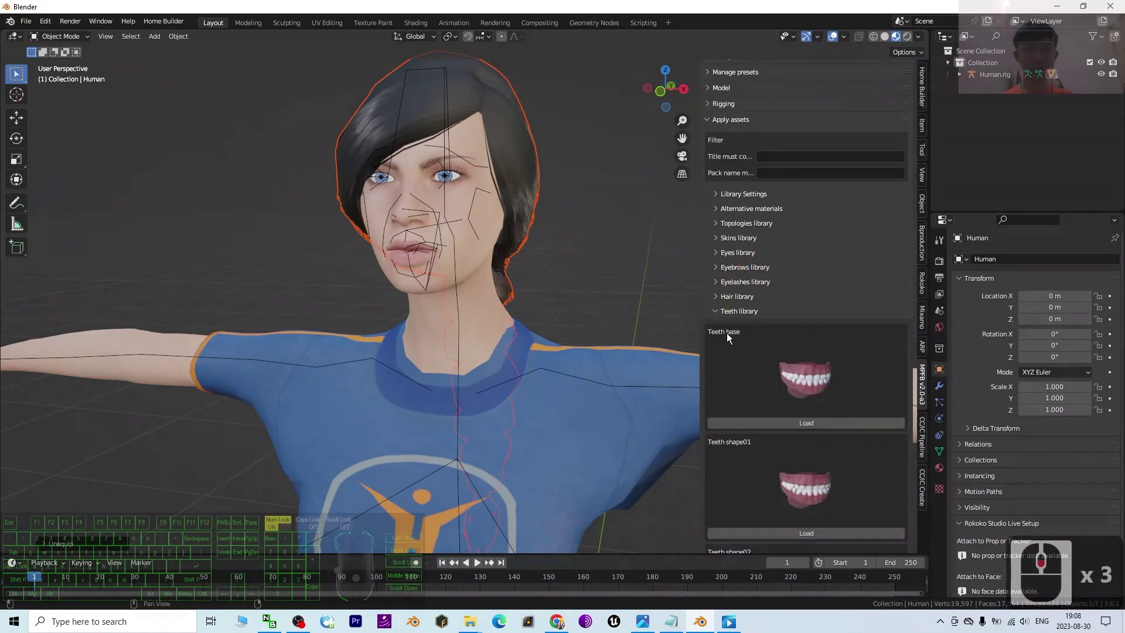
left_click(810, 423)
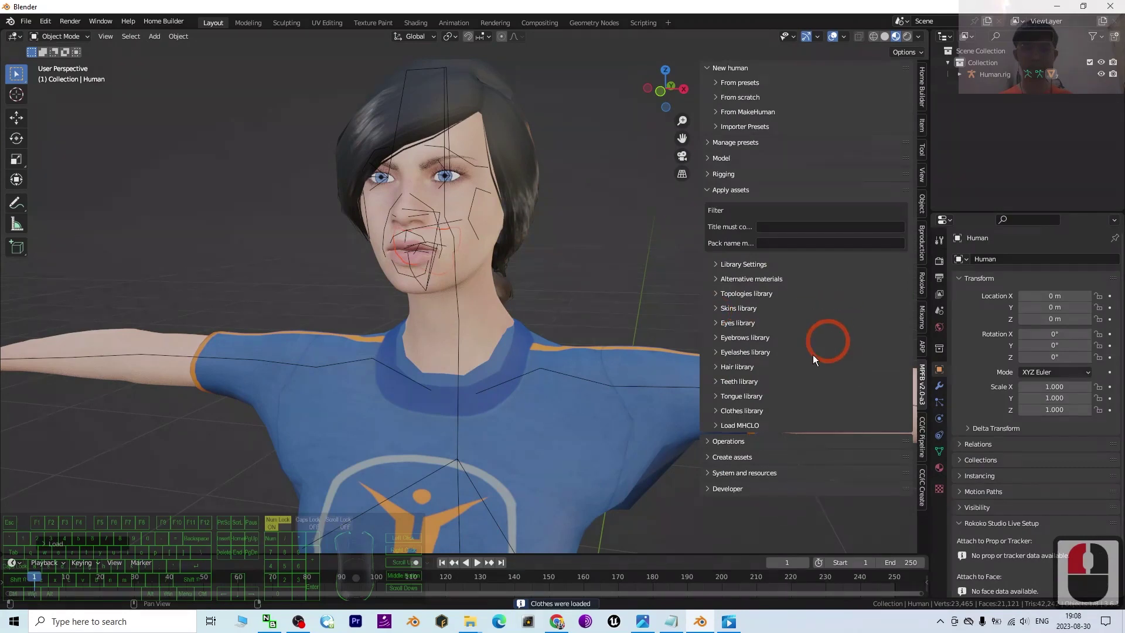
Step: Load Tongue01 from the Tongue library and collapse that library
left_click(744, 396)
scroll(804, 429, "down", 2)
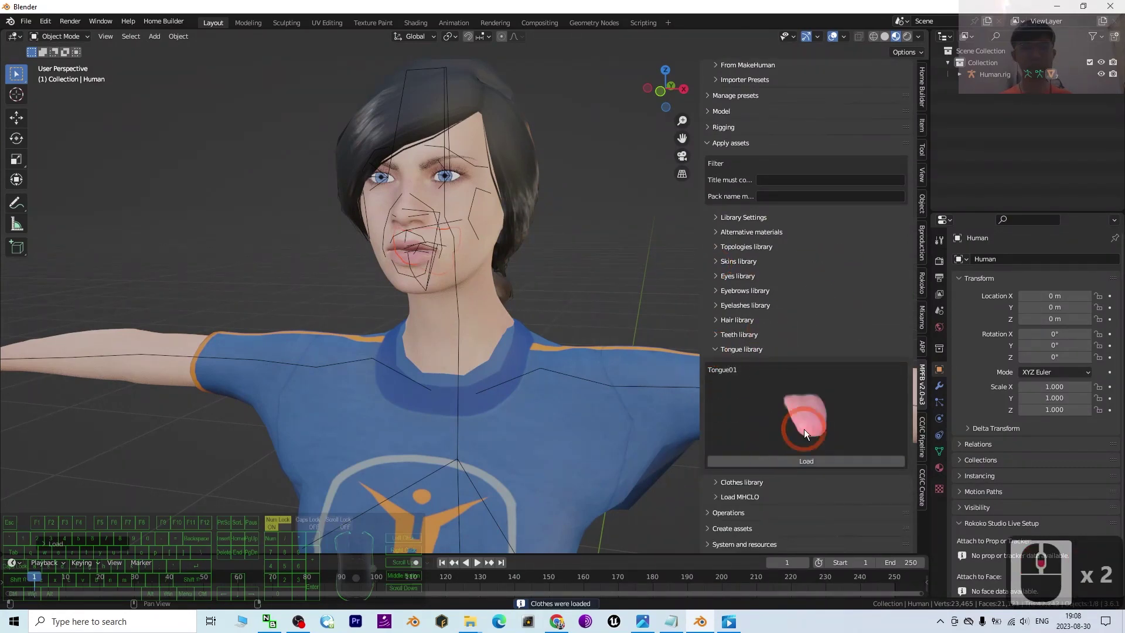
left_click(804, 461)
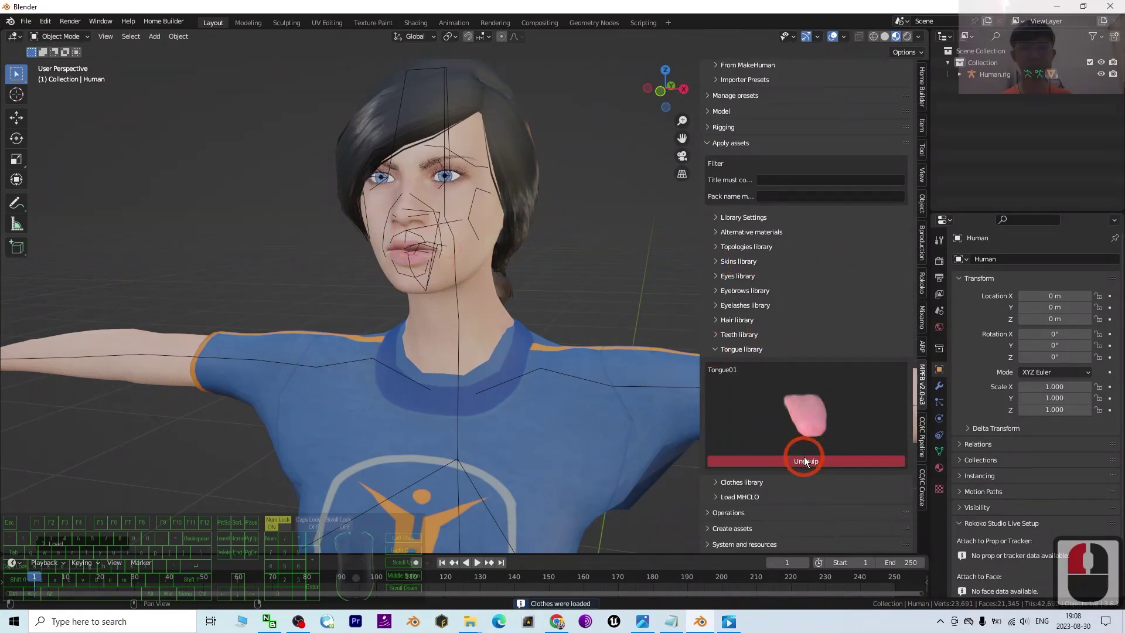
left_click(720, 349)
scroll(792, 427, "up", 3)
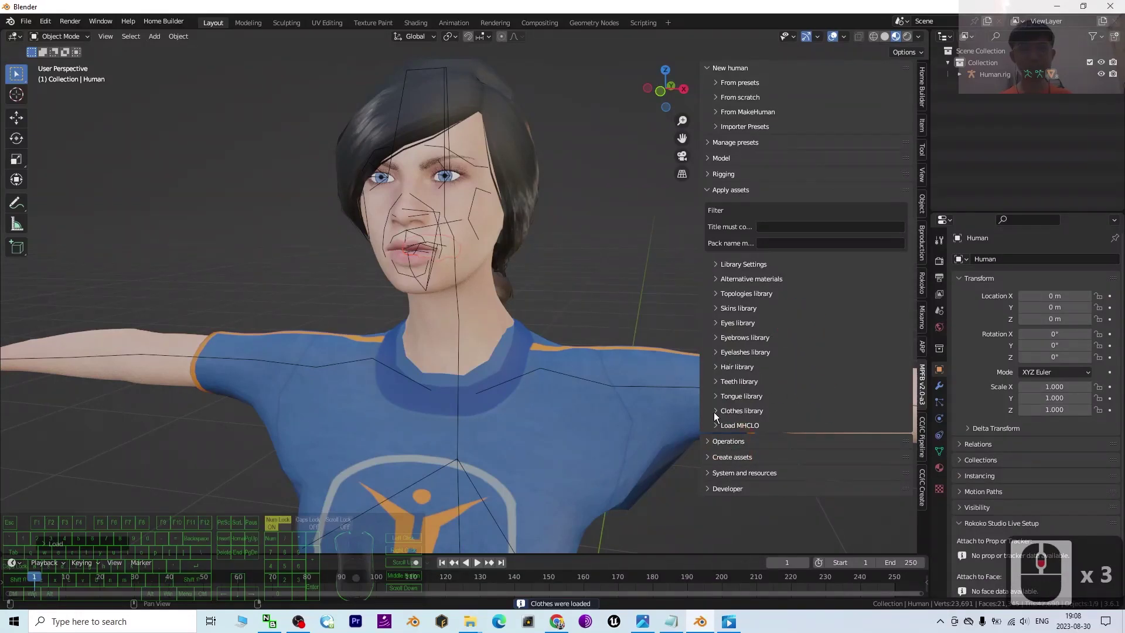
Step: Load Shoes05 onto the character's bare feet from the Clothes library
scroll(500, 292, "down", 7)
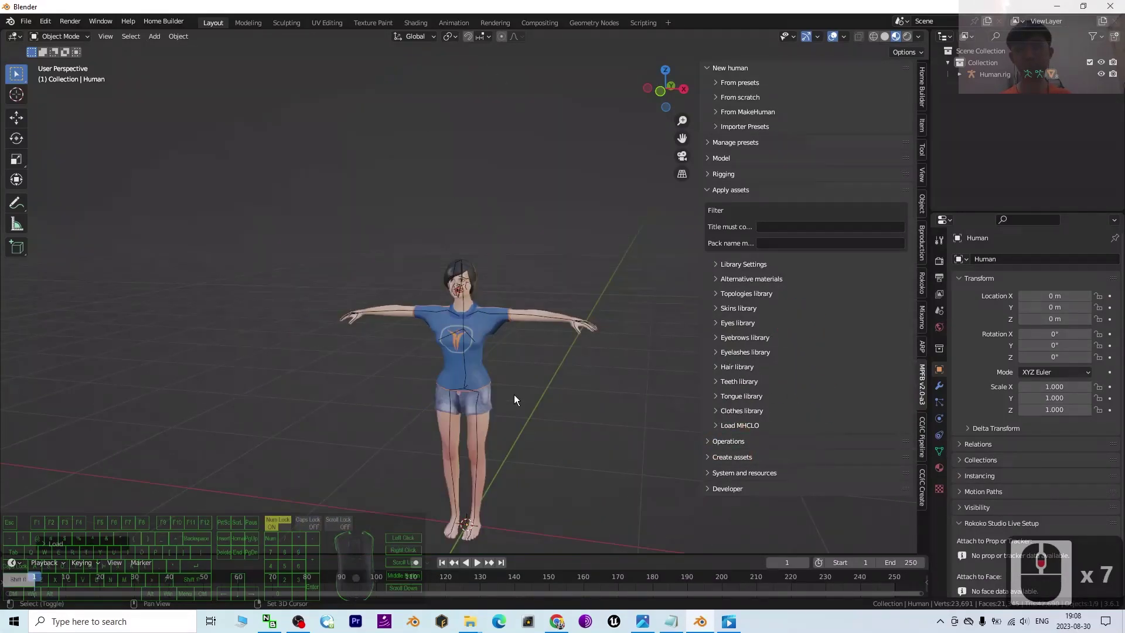
middle_click_drag(515, 395, 510, 266, "shift")
scroll(519, 430, "up", 7)
scroll(515, 427, "down", 2)
middle_click_drag(516, 427, 508, 384, "shift")
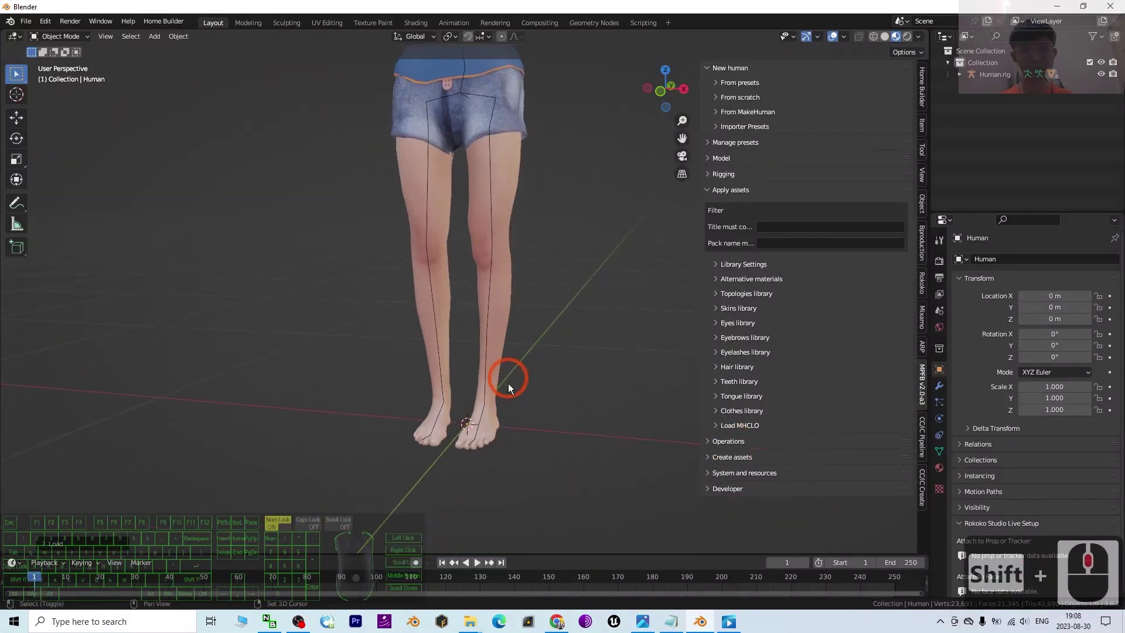
left_click(726, 410)
scroll(791, 386, "down", 20)
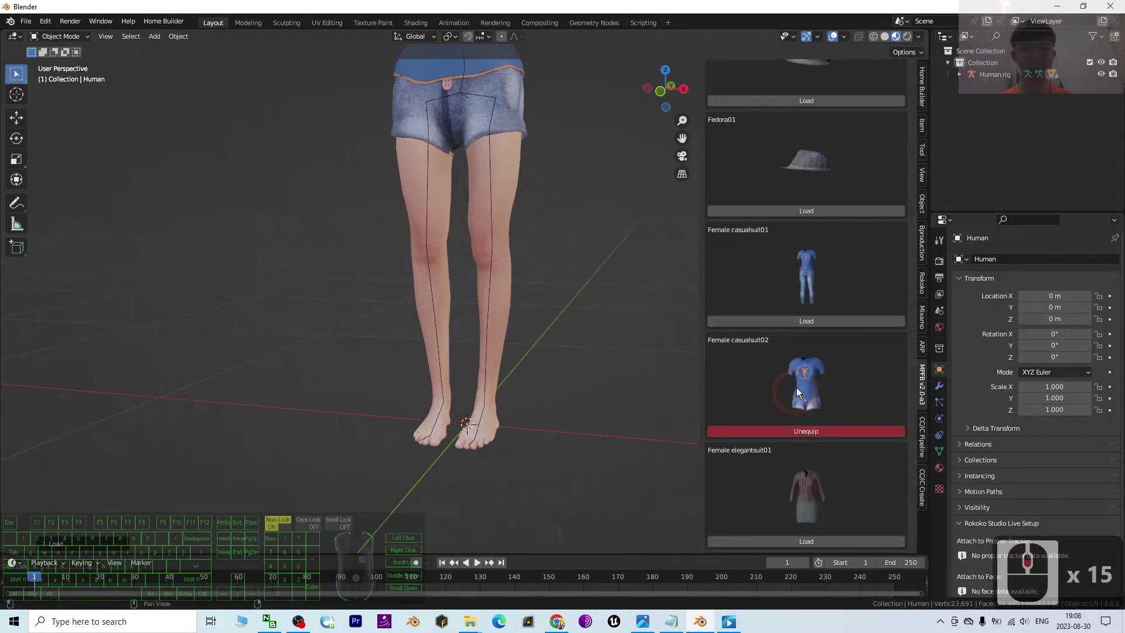
scroll(802, 368, "down", 20)
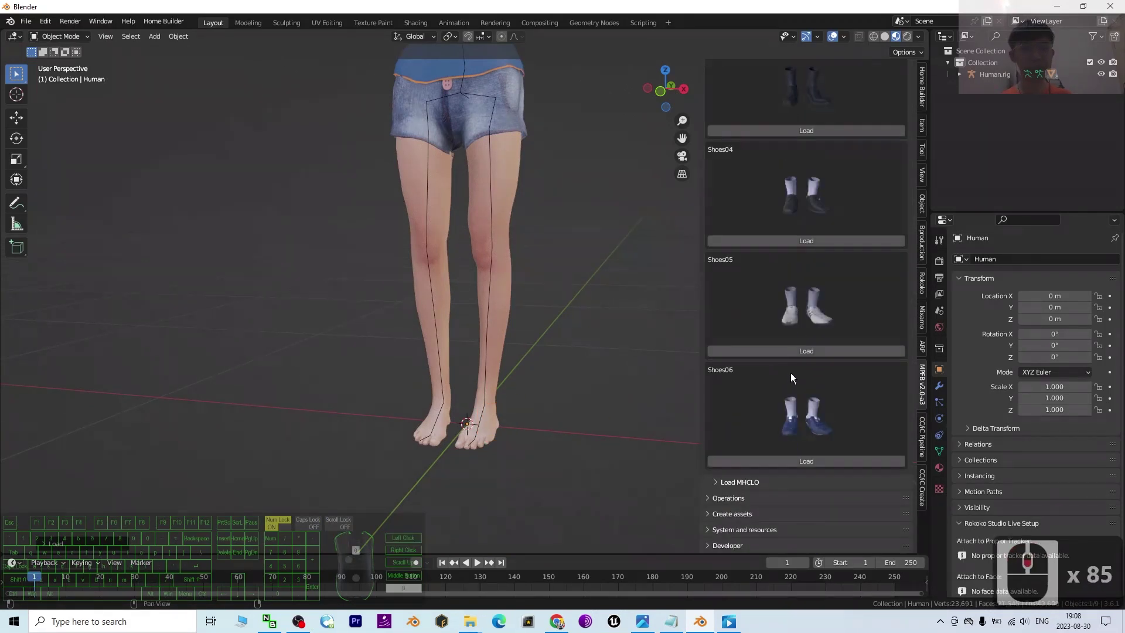
left_click(811, 350)
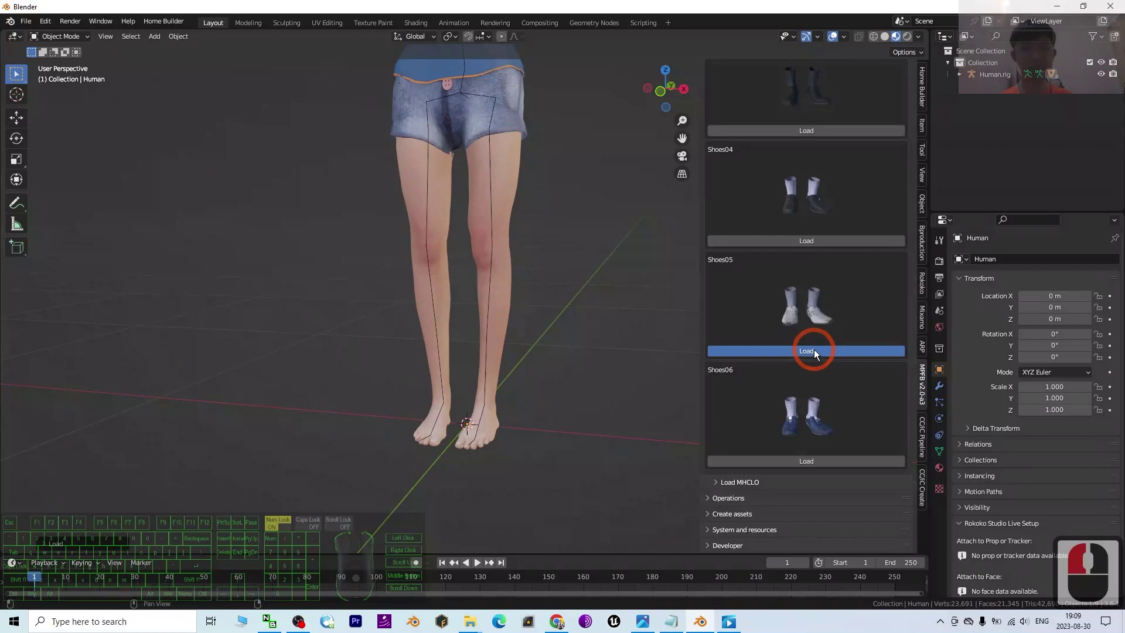
Step: Inspect the dressed character from shoes to head and hide the viewport sidebar
scroll(541, 351, "down", 9)
scroll(545, 328, "up", 6)
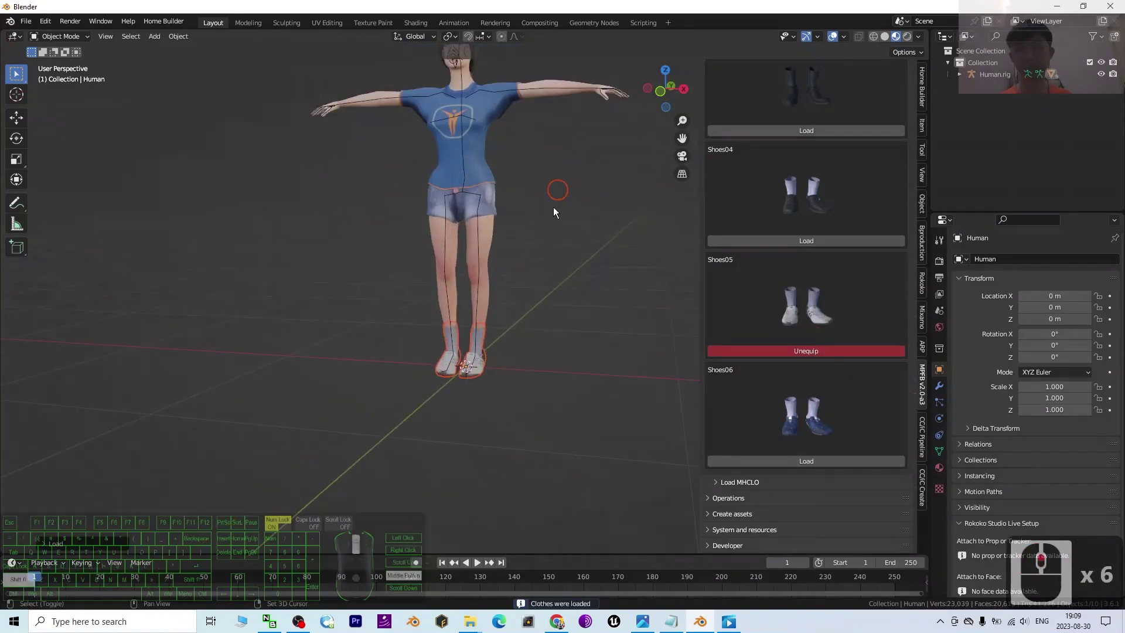
middle_click_drag(556, 191, 519, 321, "shift")
scroll(485, 239, "up", 7)
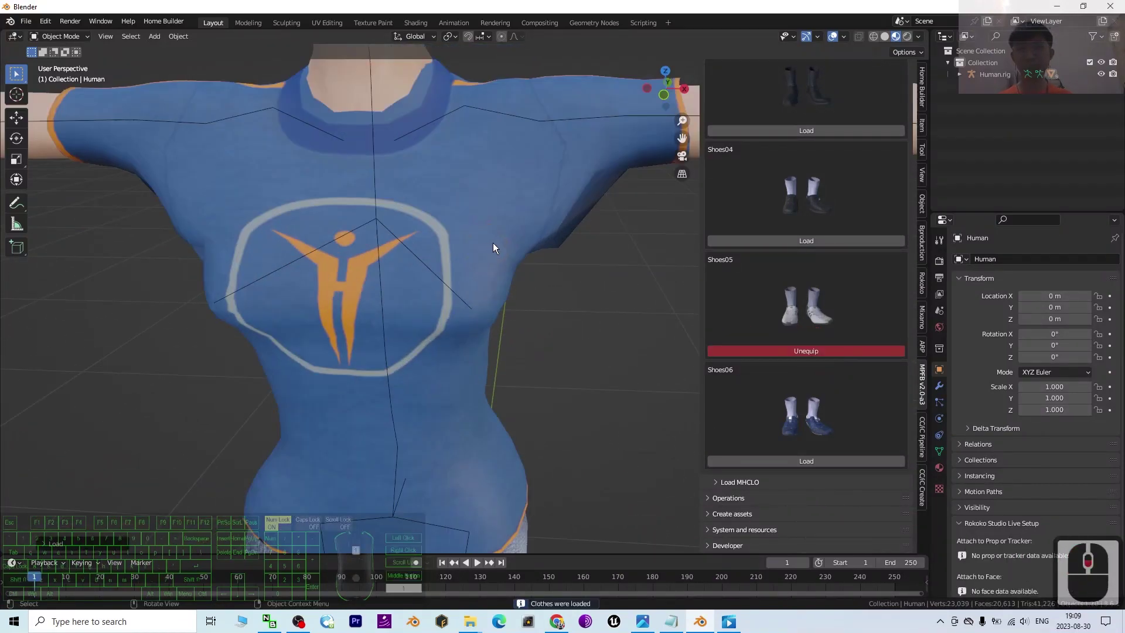
scroll(494, 246, "down", 2)
middle_click_drag(495, 246, 630, 301, "shift")
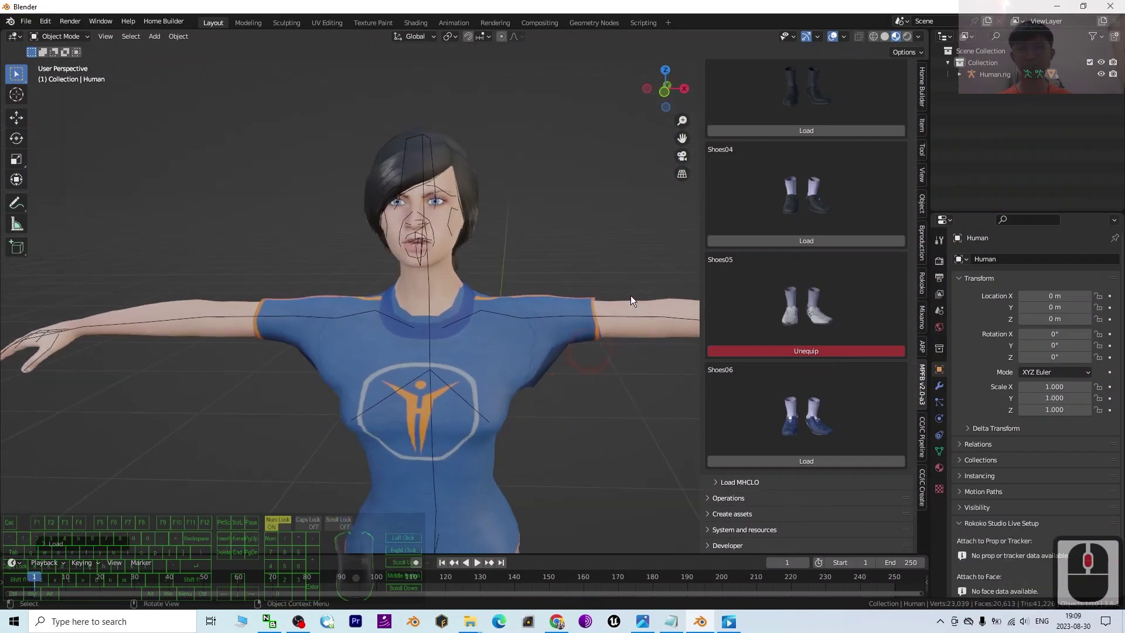
key("n")
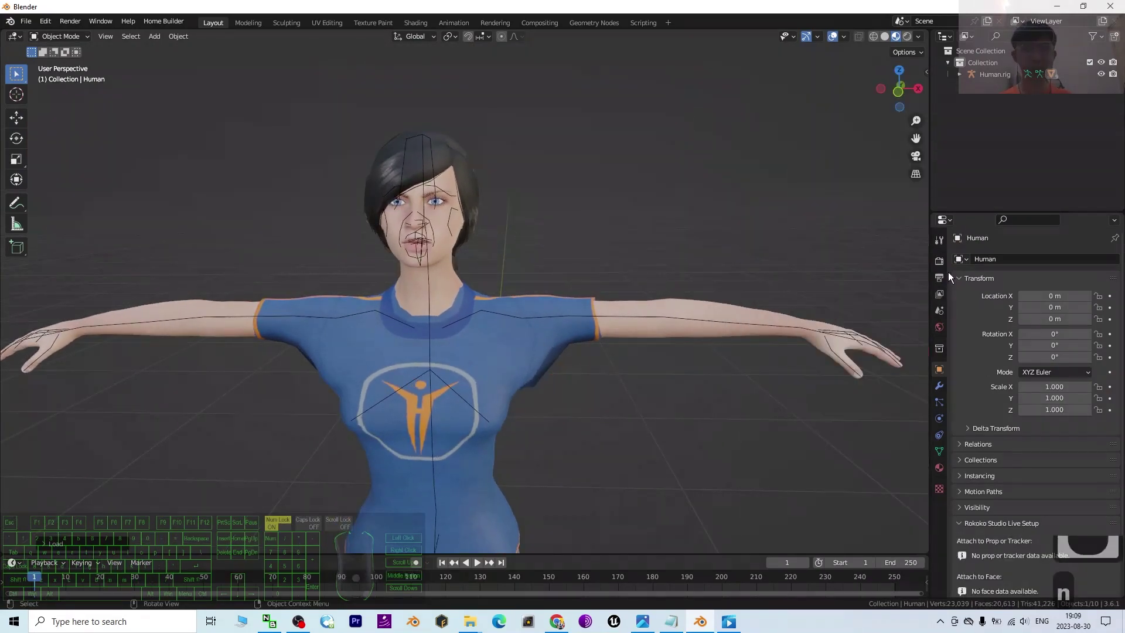
key("n")
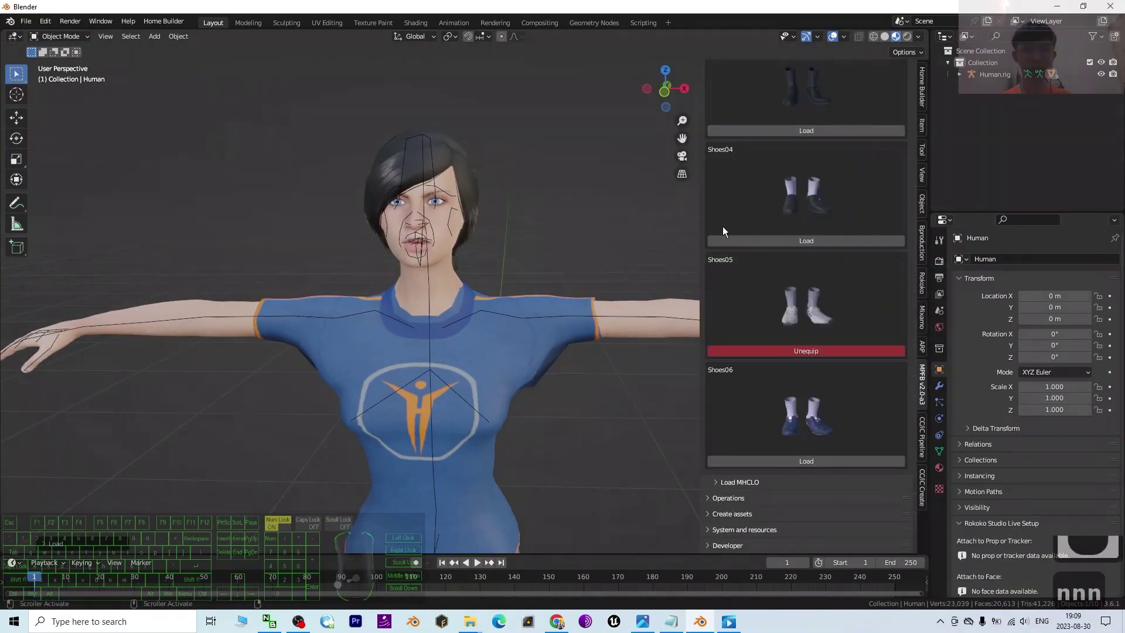
key("n")
middle_click_drag(661, 367, 691, 265)
scroll(698, 269, "down", 2)
scroll(644, 217, "up", 5)
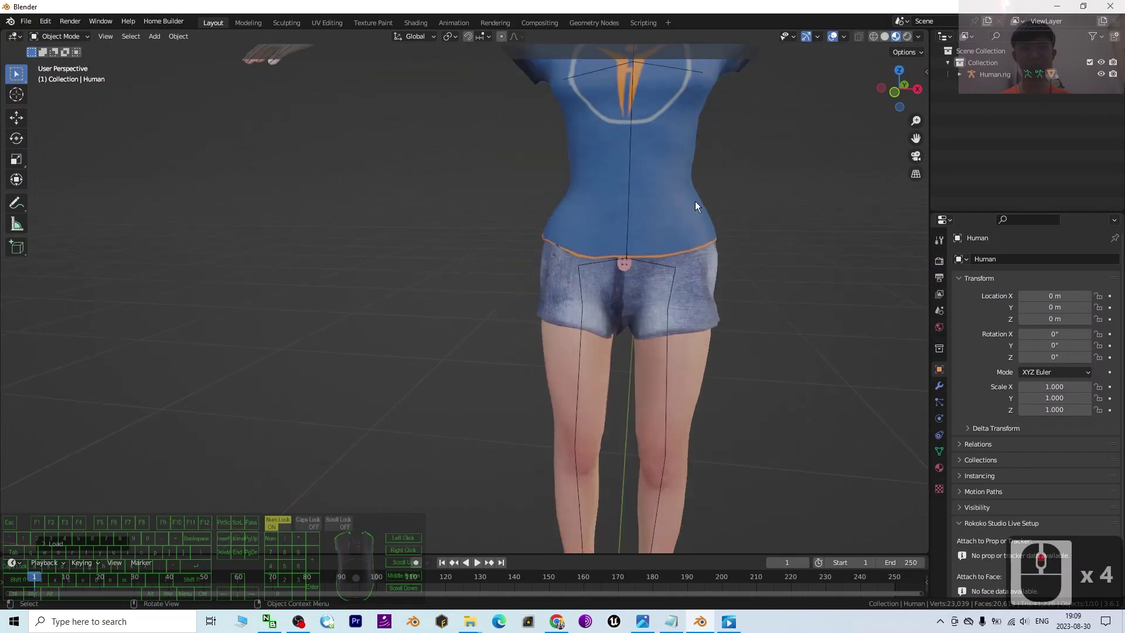
scroll(609, 357, "down", 4)
Step: Select the character's rig, frame the face closely and switch the rig to Pose Mode
left_click(474, 228)
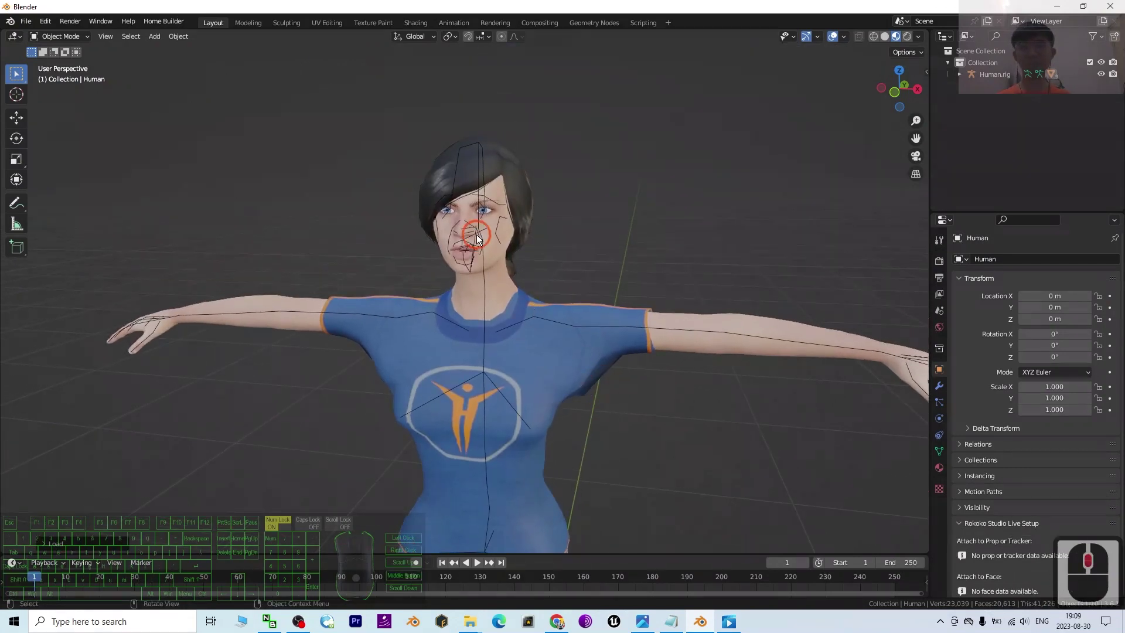
scroll(476, 226, "up", 3)
scroll(603, 202, "down", 4)
scroll(646, 249, "up", 2)
middle_click_drag(646, 250, 575, 370, "shift")
scroll(410, 258, "up", 2)
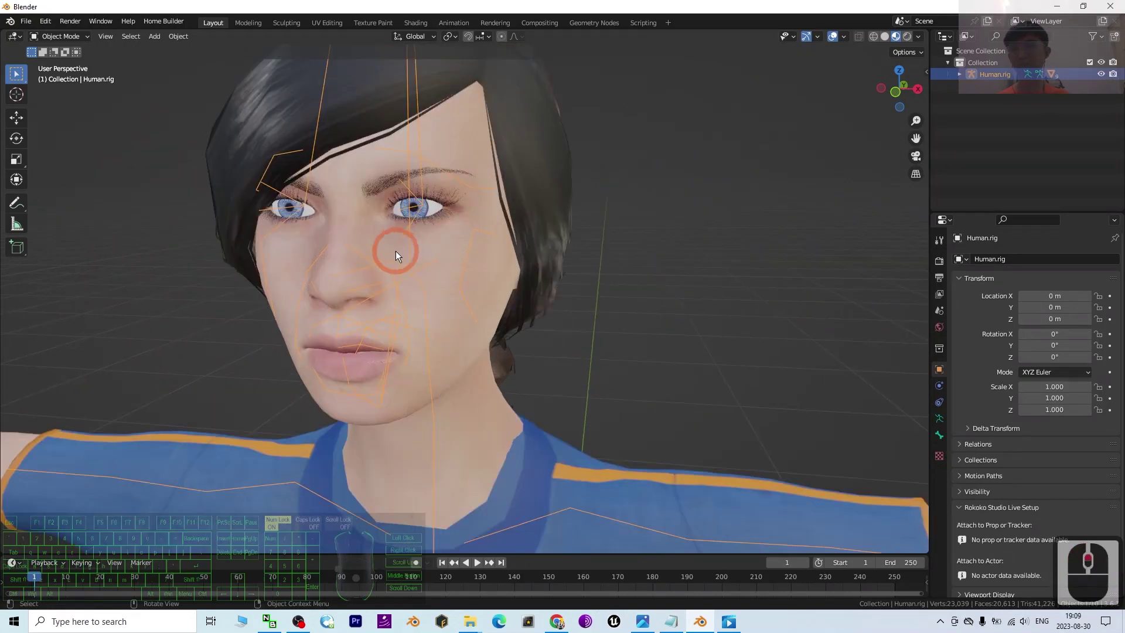
left_click(59, 37)
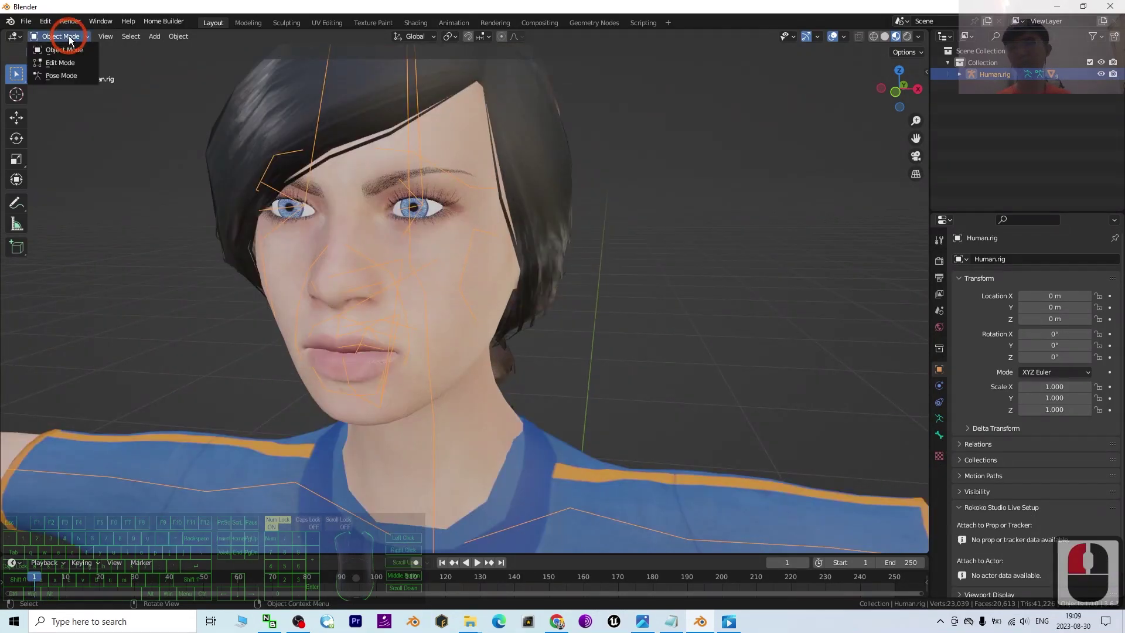
left_click(58, 74)
Step: Select the jaw bone of the face rig in Pose Mode and clear the bone selection
left_click(561, 402)
left_click(392, 298)
left_click(579, 301)
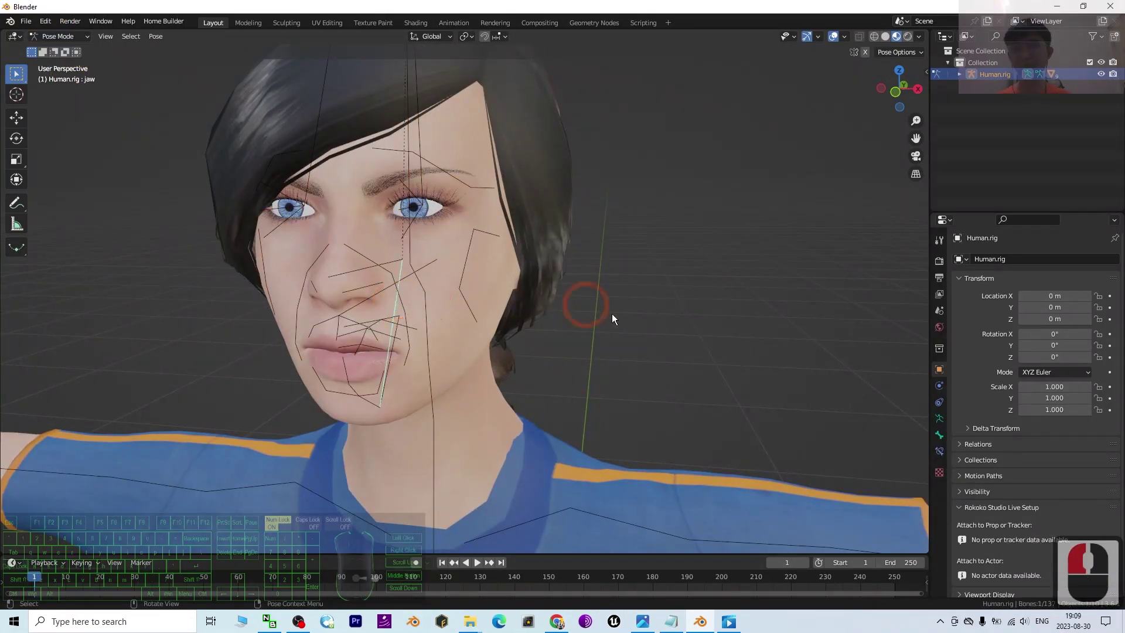
left_click(414, 282)
left_click(399, 266)
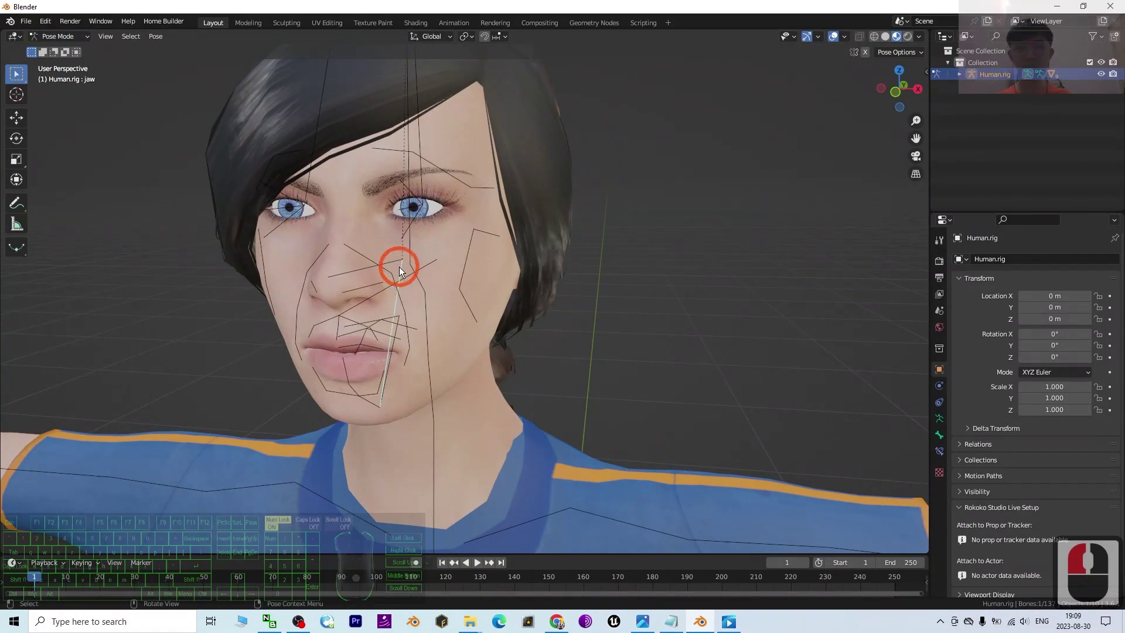
left_click(618, 330)
left_click(586, 317)
left_click(399, 243)
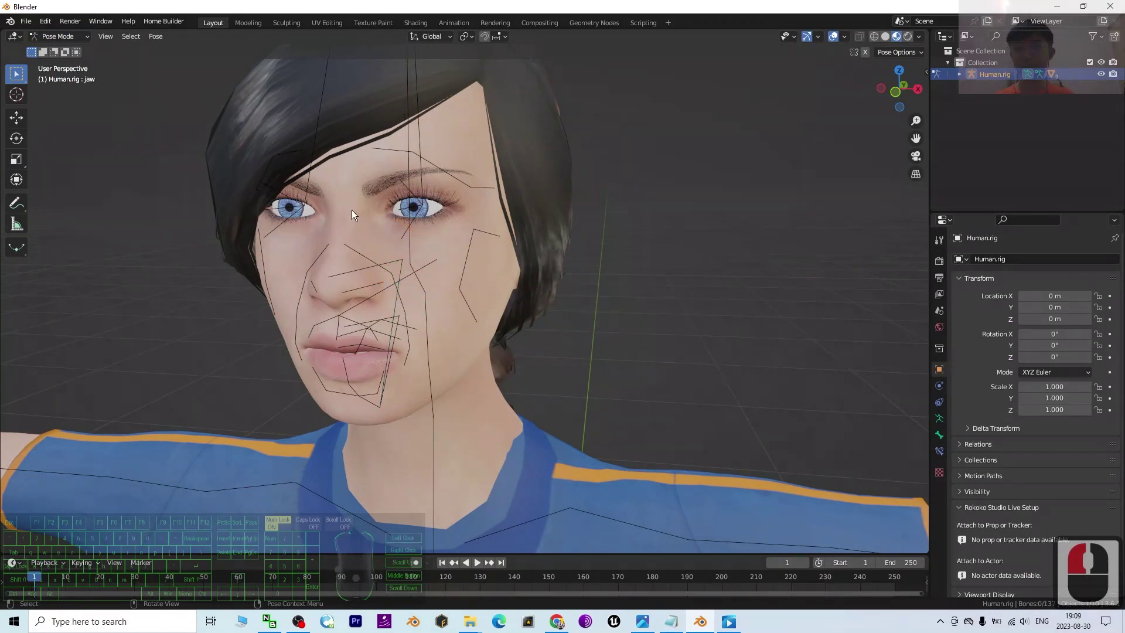
Step: Return the character's rig to Object Mode
left_click(66, 36)
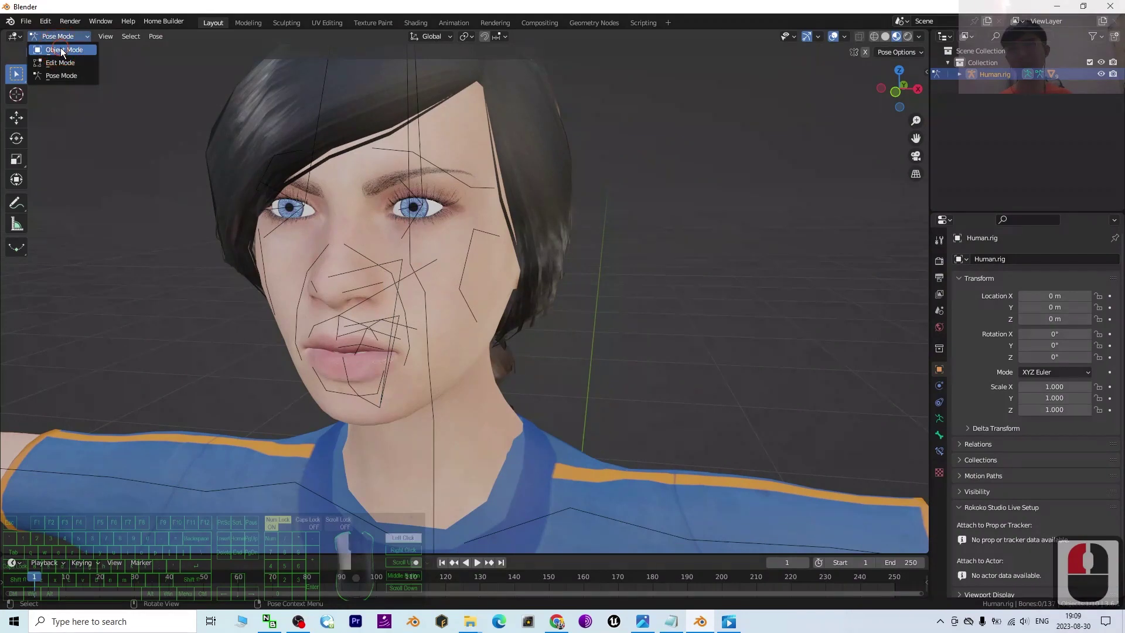
left_click(62, 50)
left_click(389, 250)
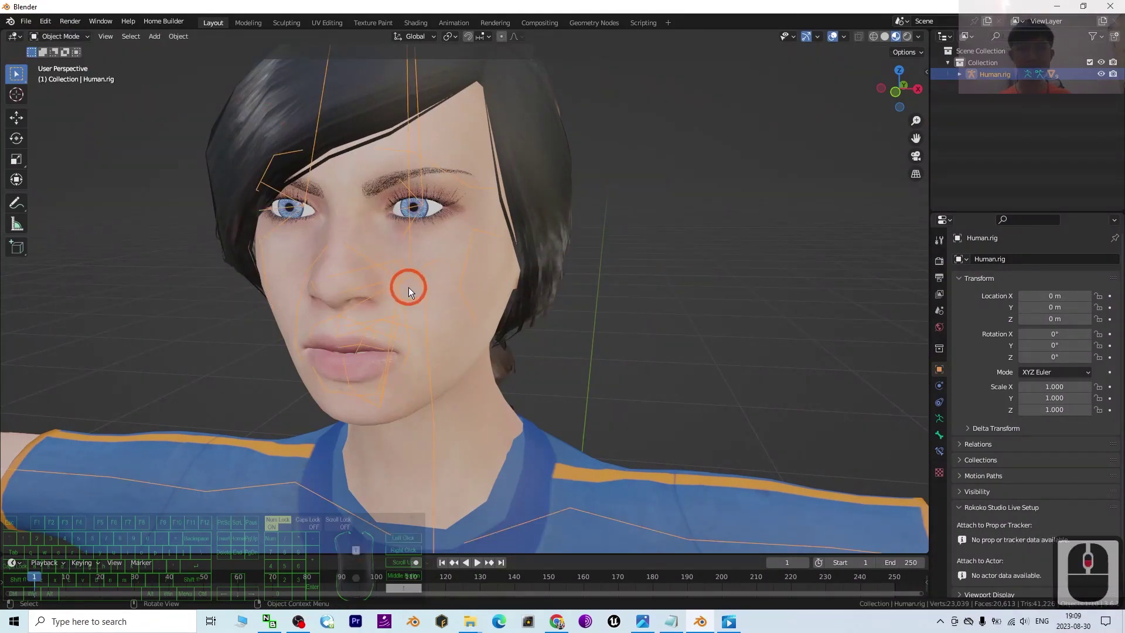
Step: Open the armature's viewport display settings and show the rig's bones as Stick
scroll(409, 287, "down", 4)
left_click(940, 419)
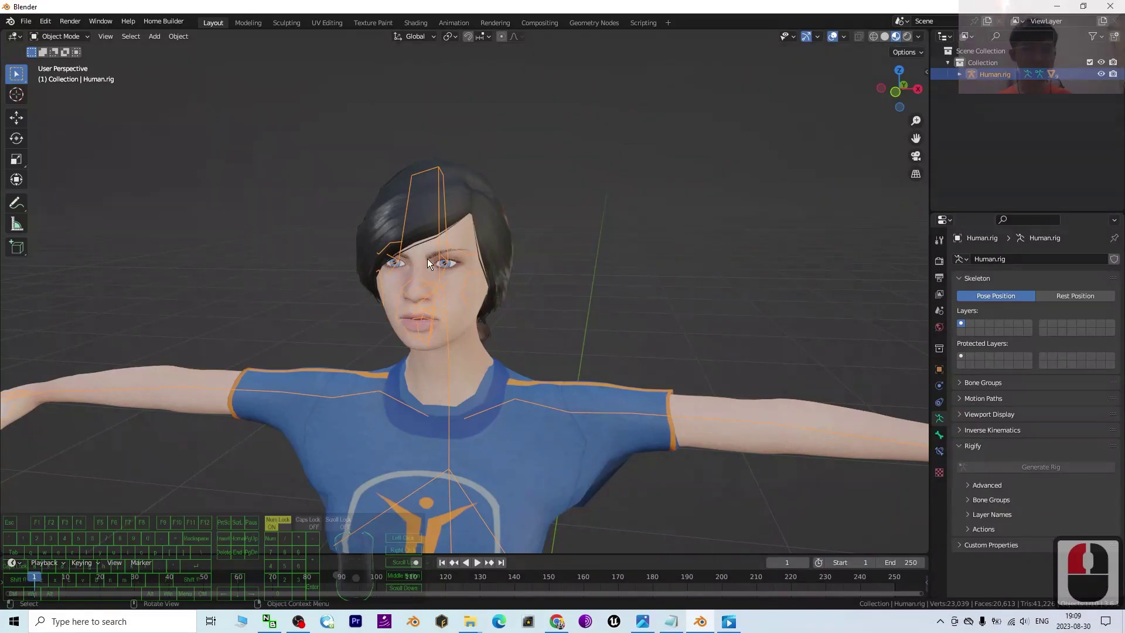
scroll(427, 258, "up", 4)
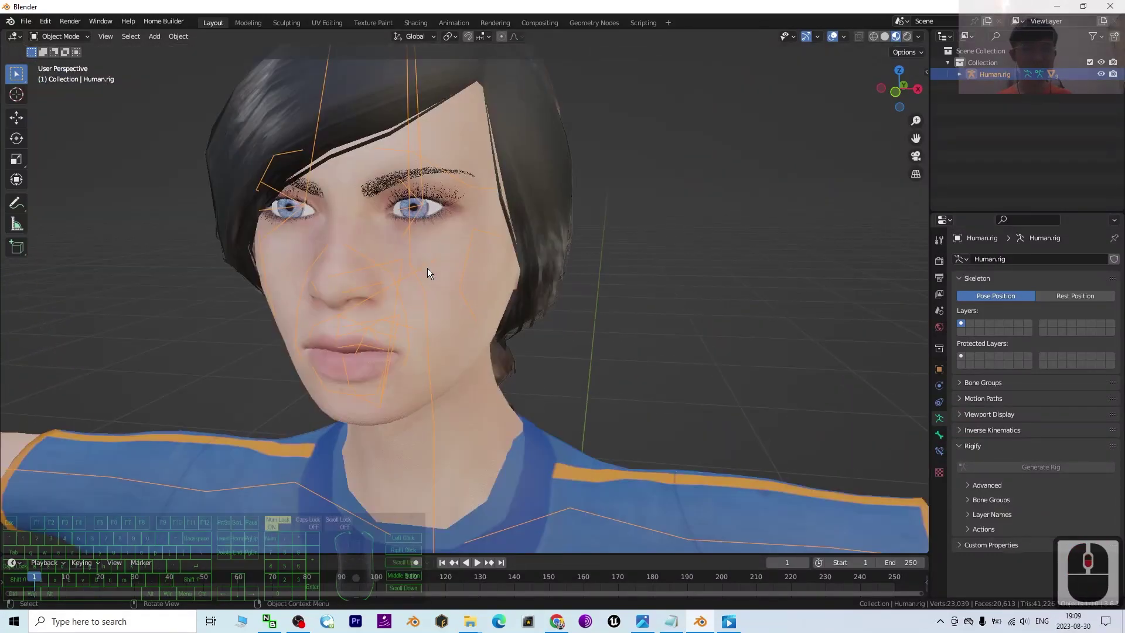
left_click(962, 415)
left_click(1064, 432)
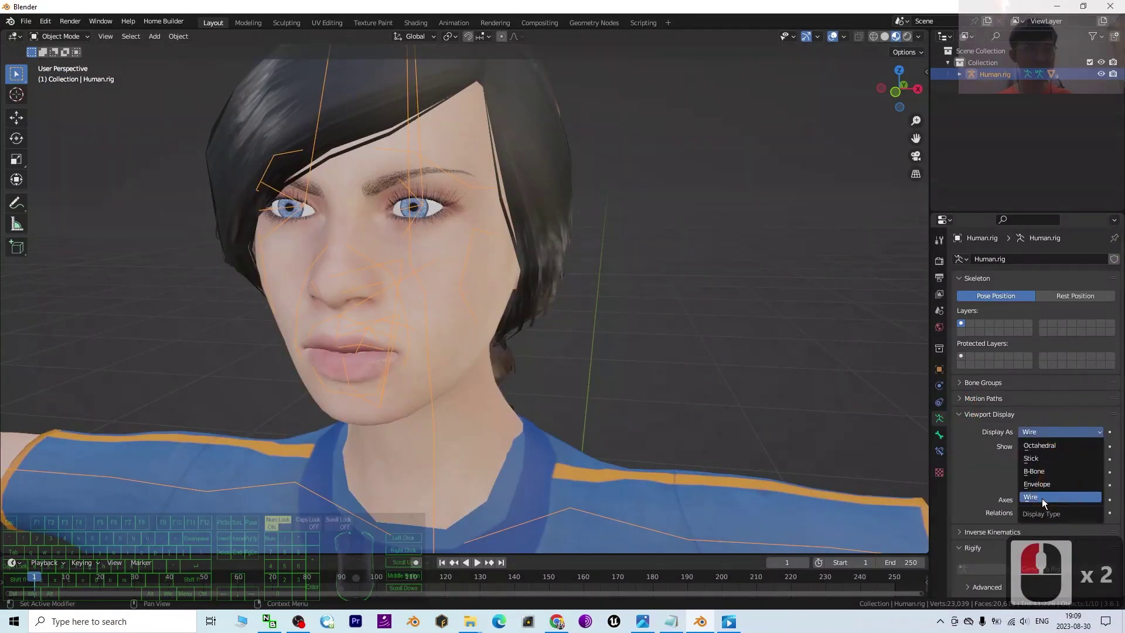
left_click(1051, 436)
left_click(1045, 449)
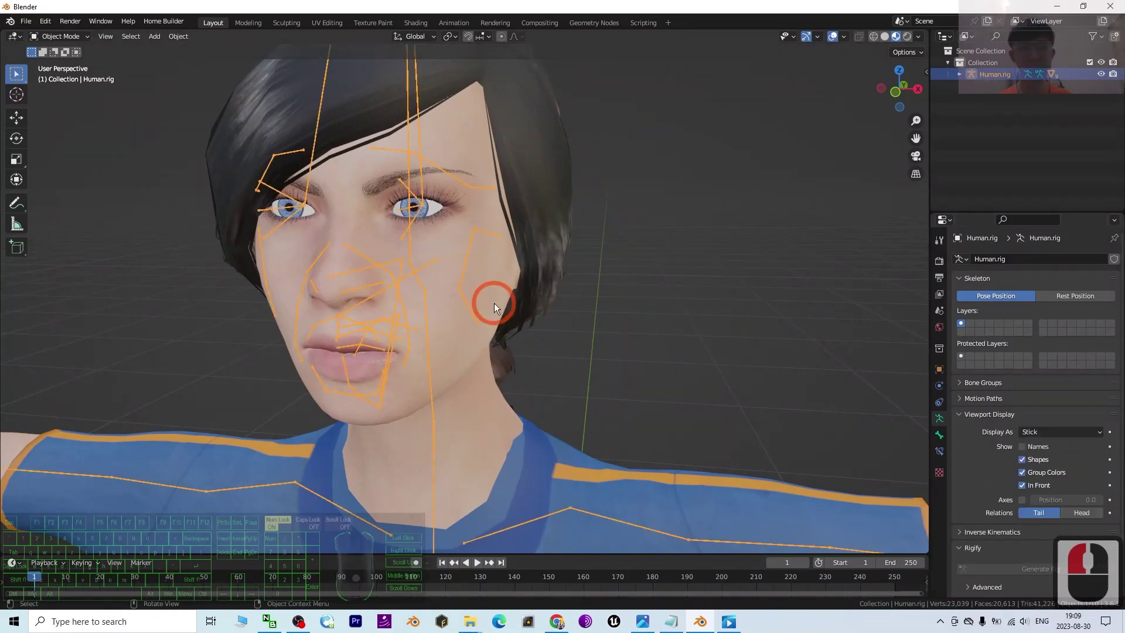
scroll(516, 309, "down", 3)
scroll(537, 314, "up", 3)
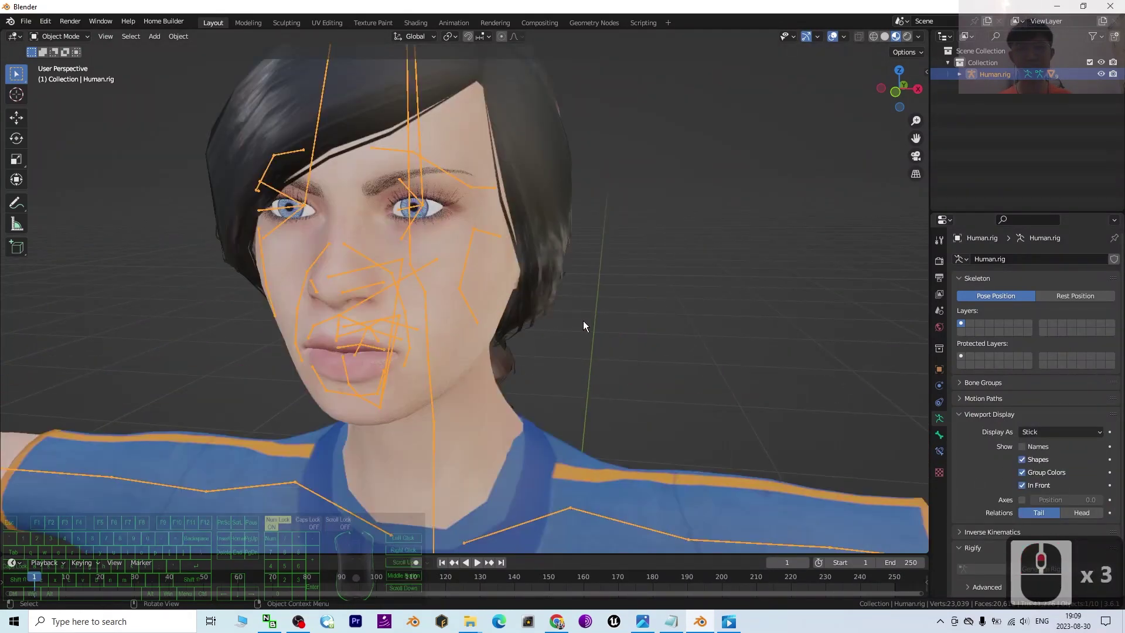
Step: Change the bone display type to Octahedral and check the bones on the whole body and face
left_click(1022, 431)
left_click(1043, 437)
scroll(666, 389, "down", 3)
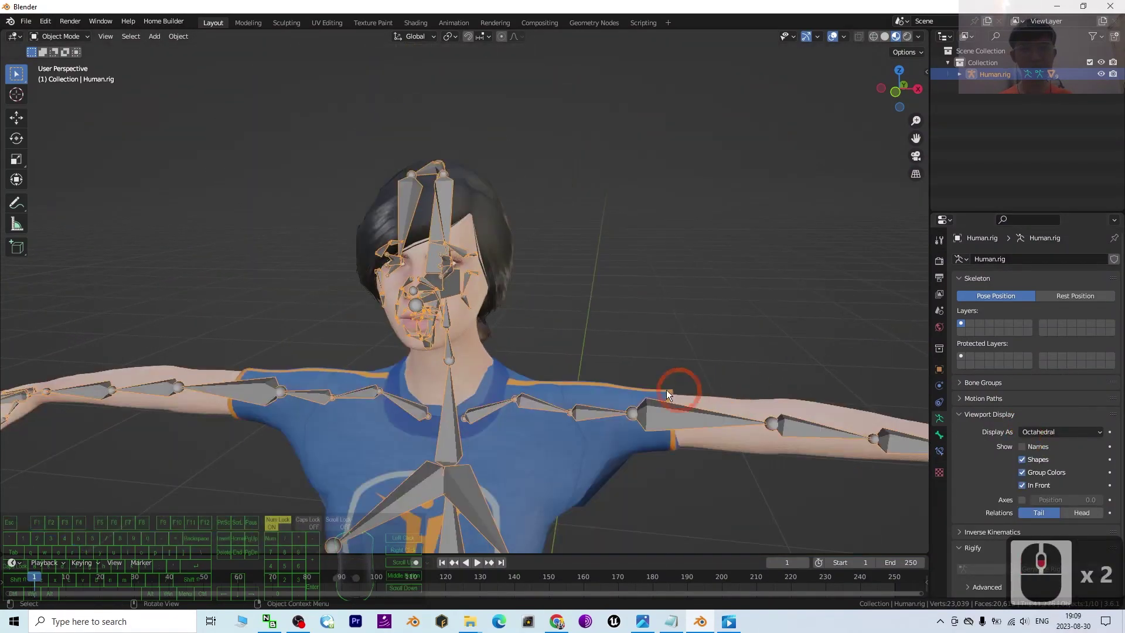
scroll(667, 389, "down", 4)
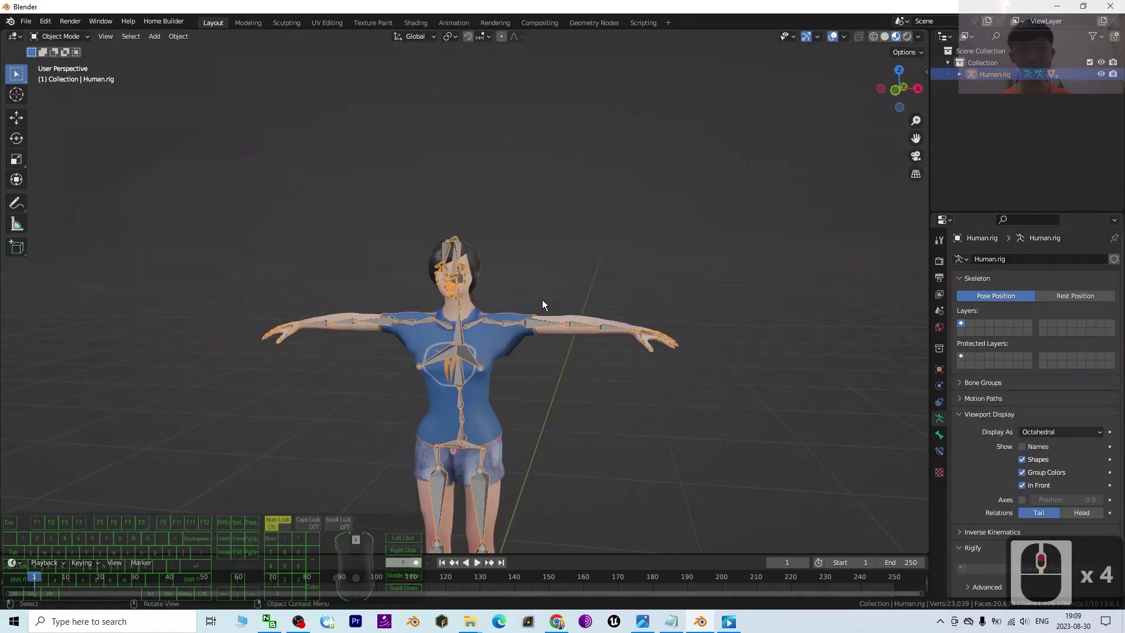
scroll(543, 300, "up", 6)
scroll(553, 251, "down", 1)
middle_click_drag(553, 251, 1122, 386, "shift")
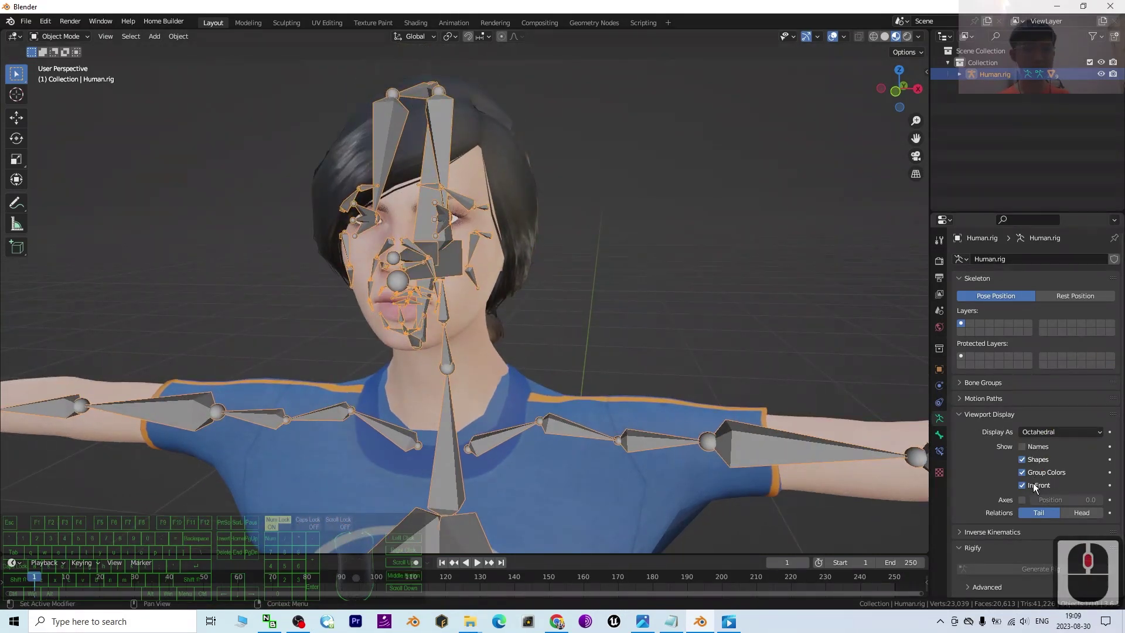
Step: Turn off the rig's In Front display, check the character, and turn In Front back on
left_click(1022, 485)
left_click(1023, 485)
left_click(1023, 486)
scroll(558, 402, "down", 5)
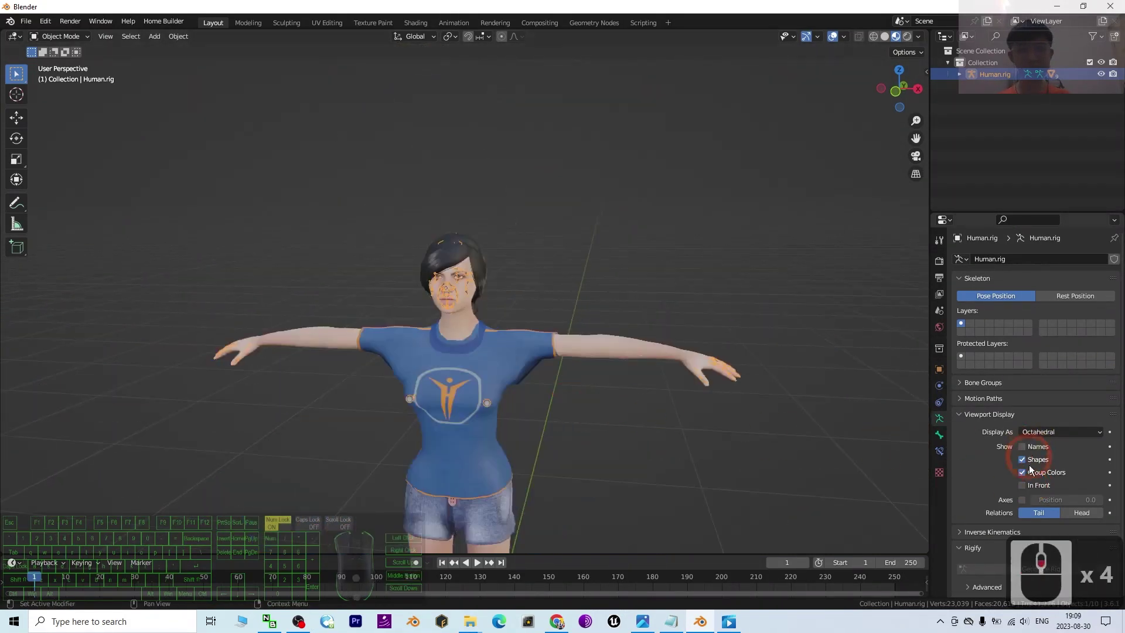
left_click(1032, 484)
Step: Set the bone display type back to Stick and view the bones around the face from the side
left_click(1046, 432)
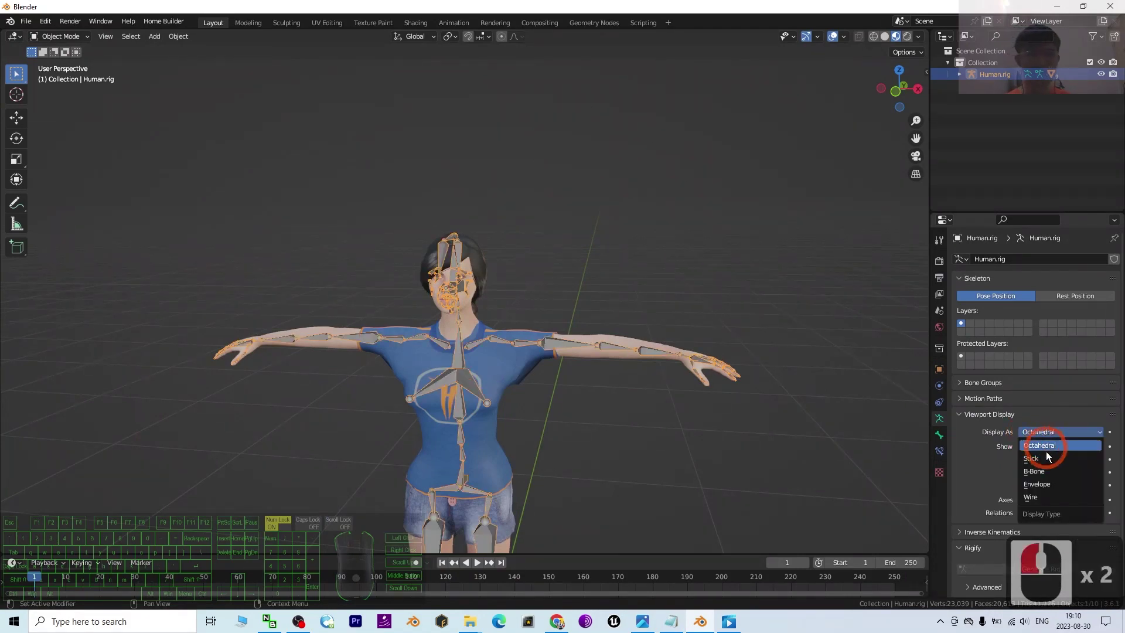
left_click(1047, 458)
scroll(493, 230, "up", 5)
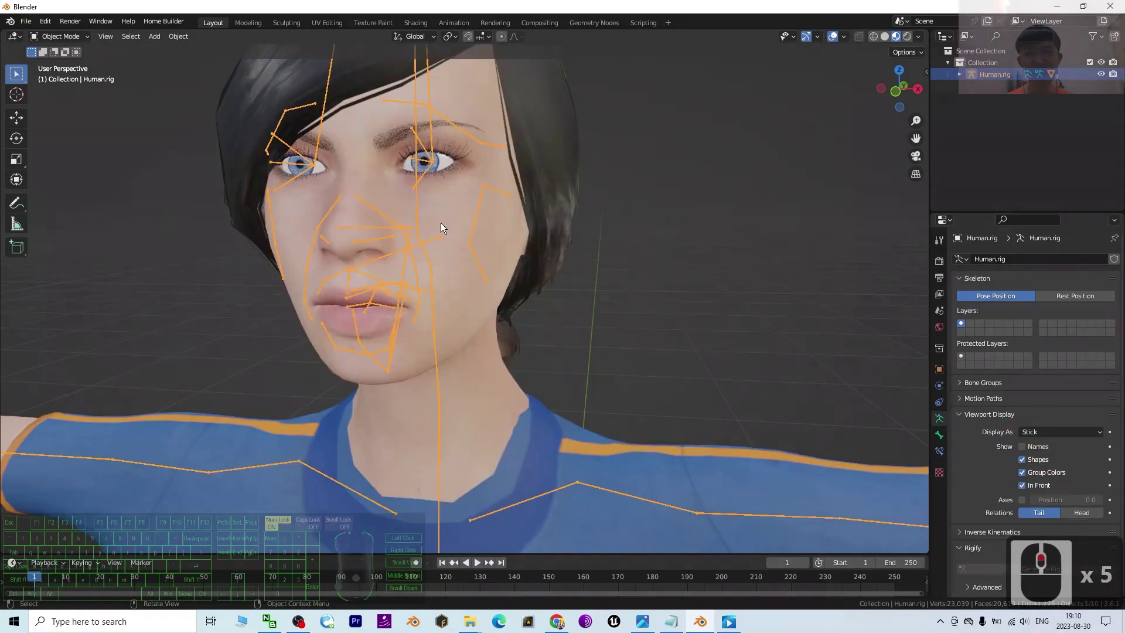
left_click(455, 206)
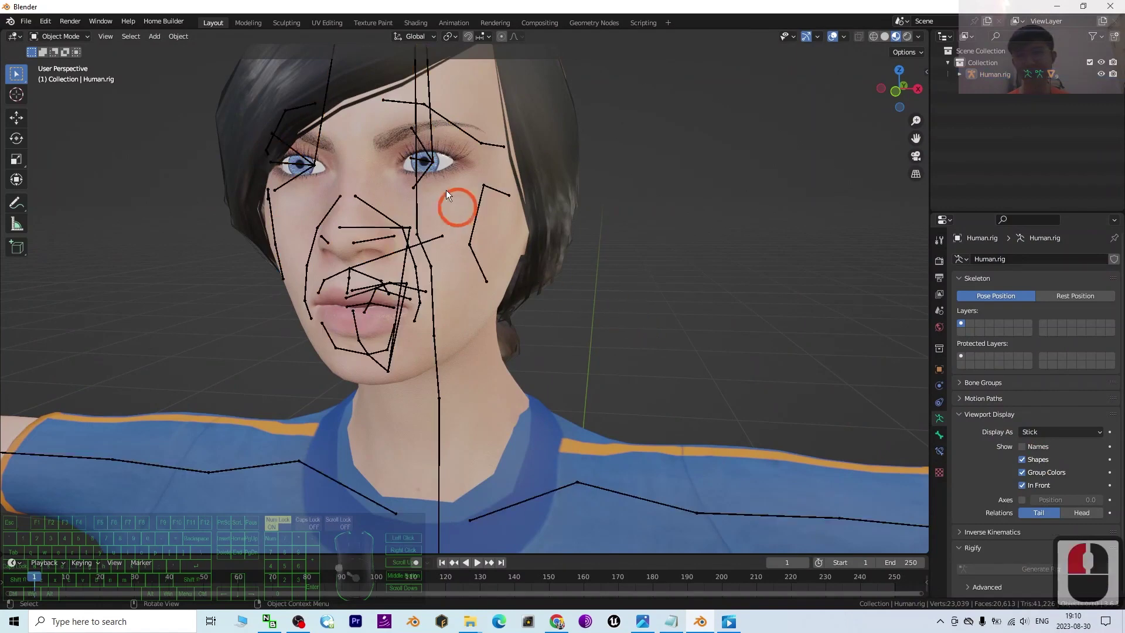
left_click(476, 150)
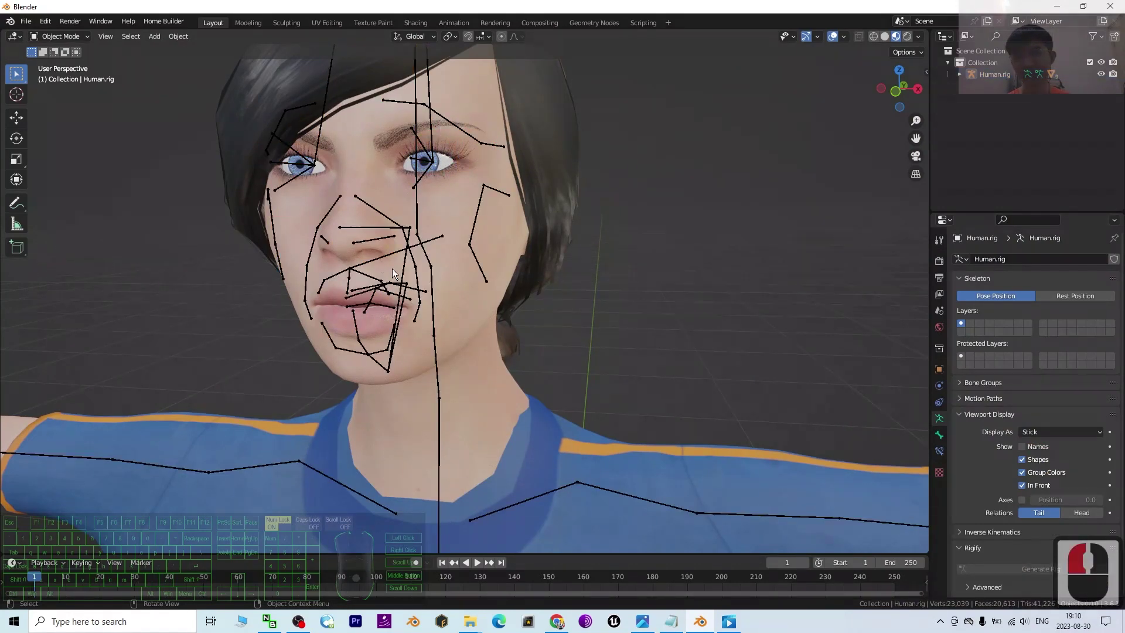
middle_click_drag(522, 336, 515, 337)
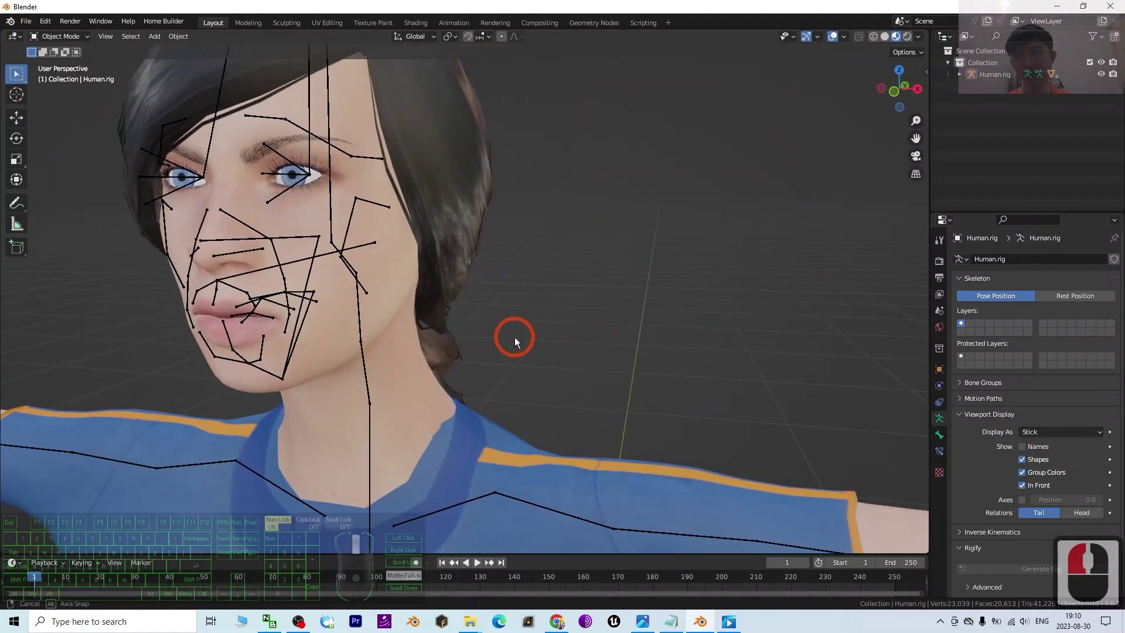
Step: Select the rig, switch it to Pose Mode and select the jaw bone
left_click(307, 274)
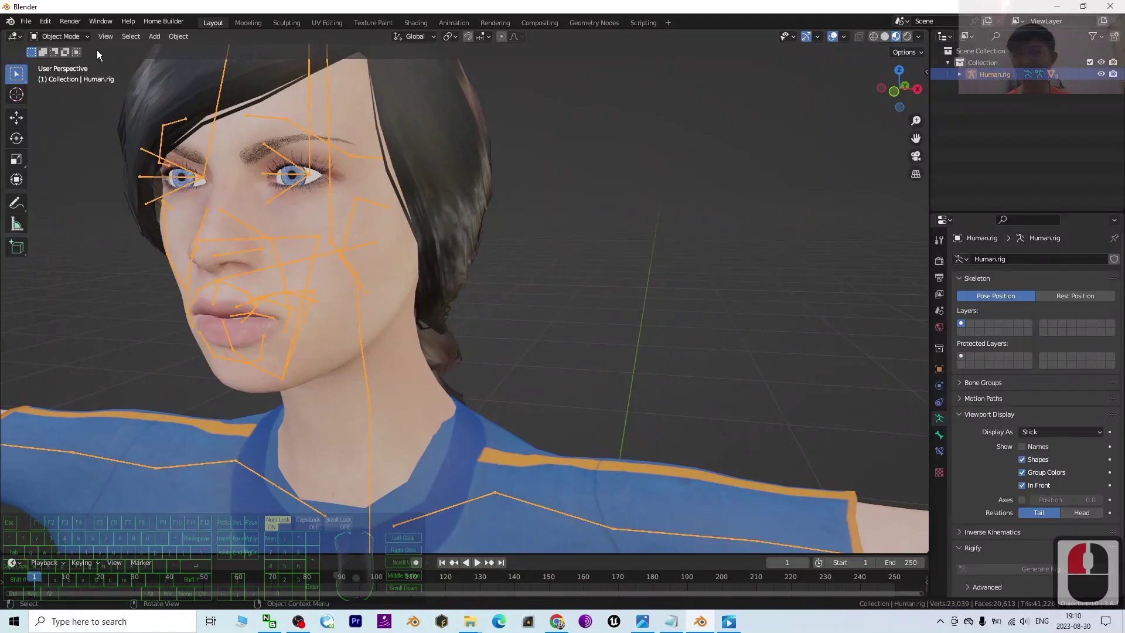
left_click(59, 36)
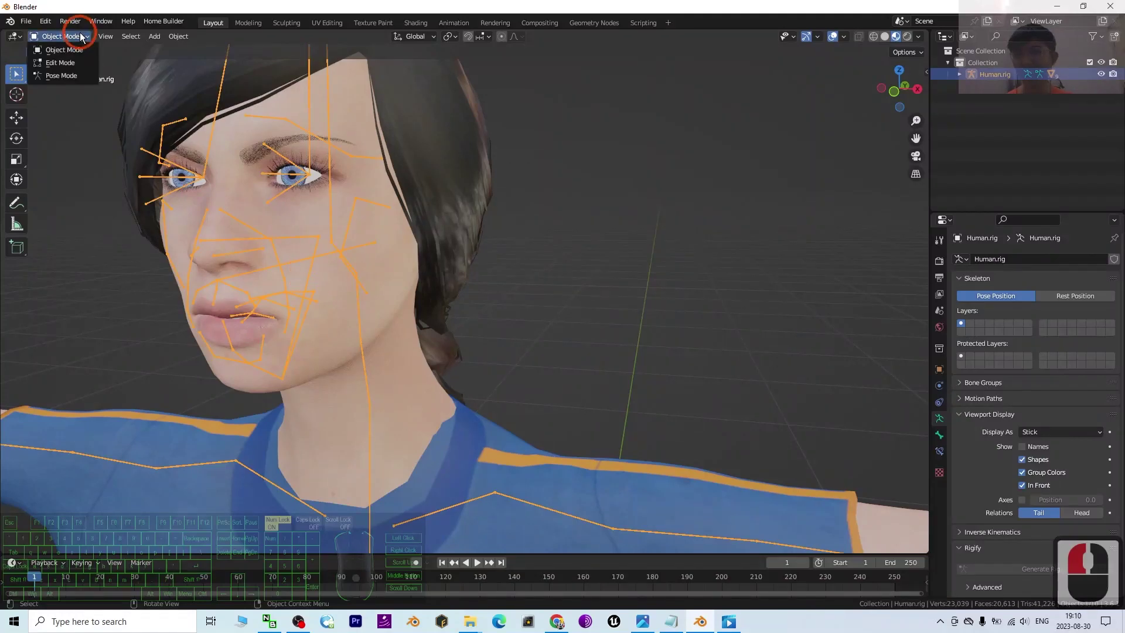
left_click(65, 75)
left_click(309, 269)
left_click(306, 265)
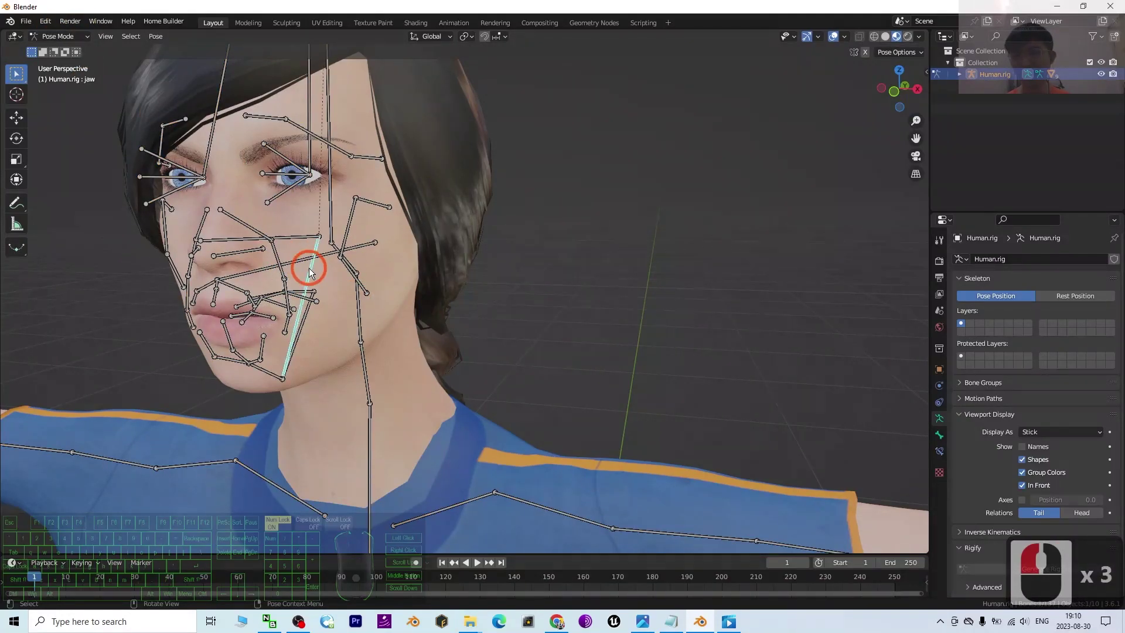
Step: Rotate the jaw bone downward to open the mouth, check the result, and undo the rotation
left_click(18, 139)
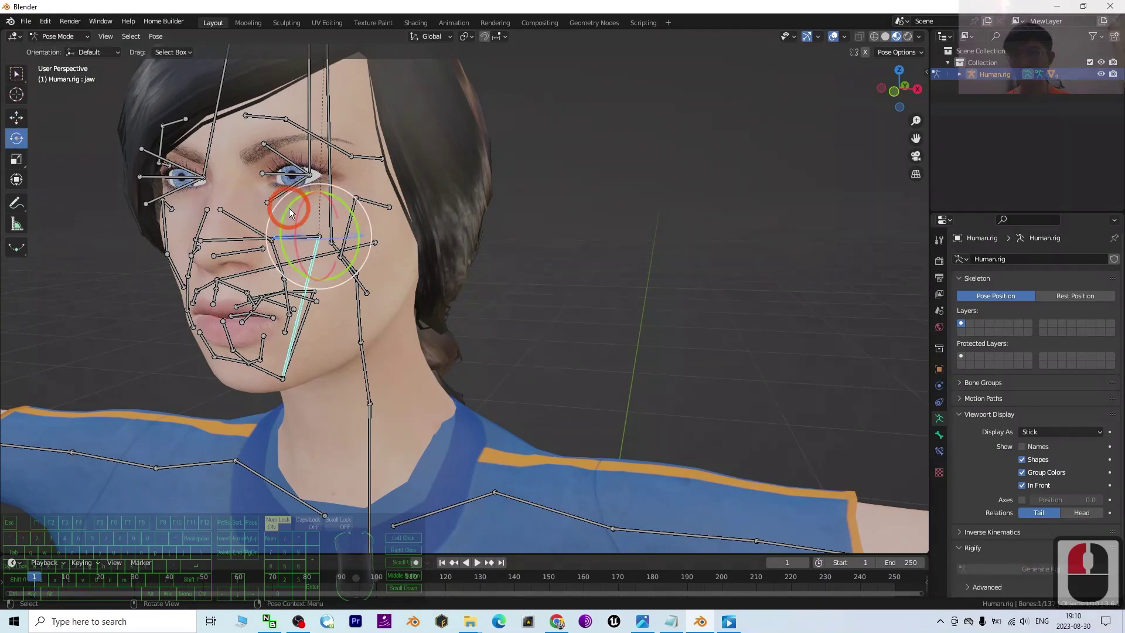
left_click_drag(297, 218, 300, 239)
middle_click_drag(403, 420, 429, 418)
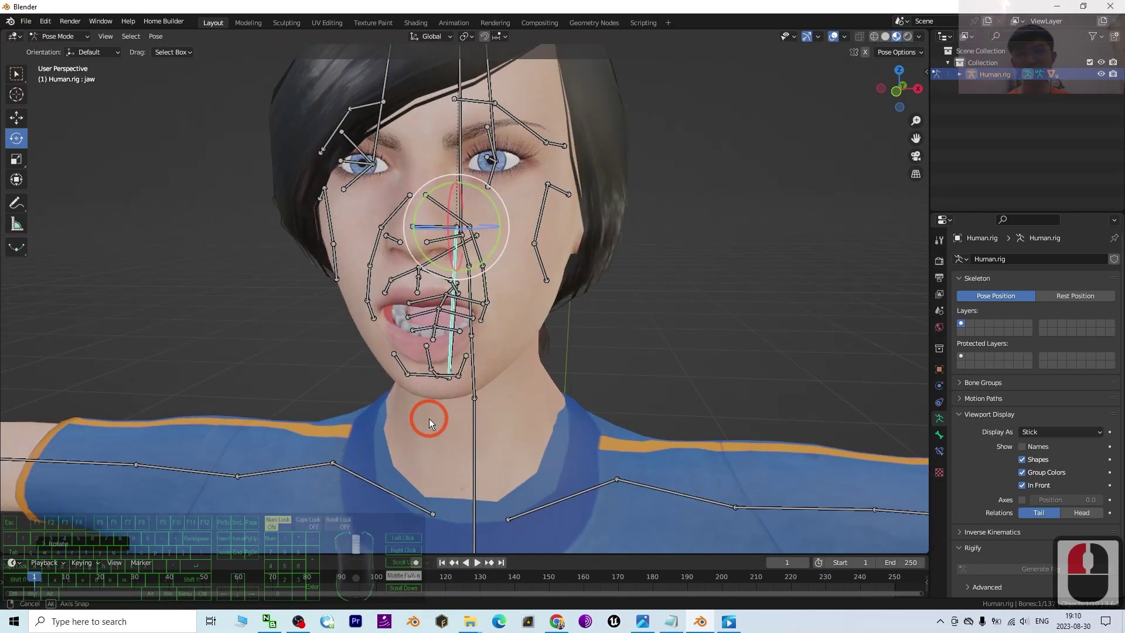
scroll(571, 257, "down", 4)
scroll(561, 299, "up", 3)
scroll(585, 319, "down", 2)
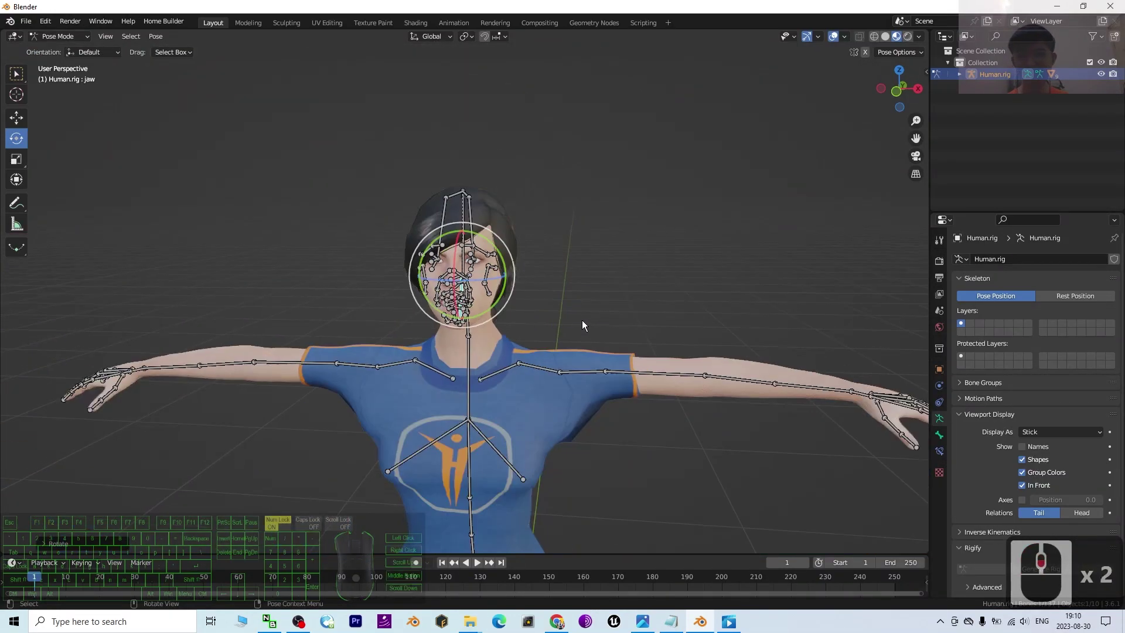
key("ctrl+z")
scroll(556, 324, "up", 3)
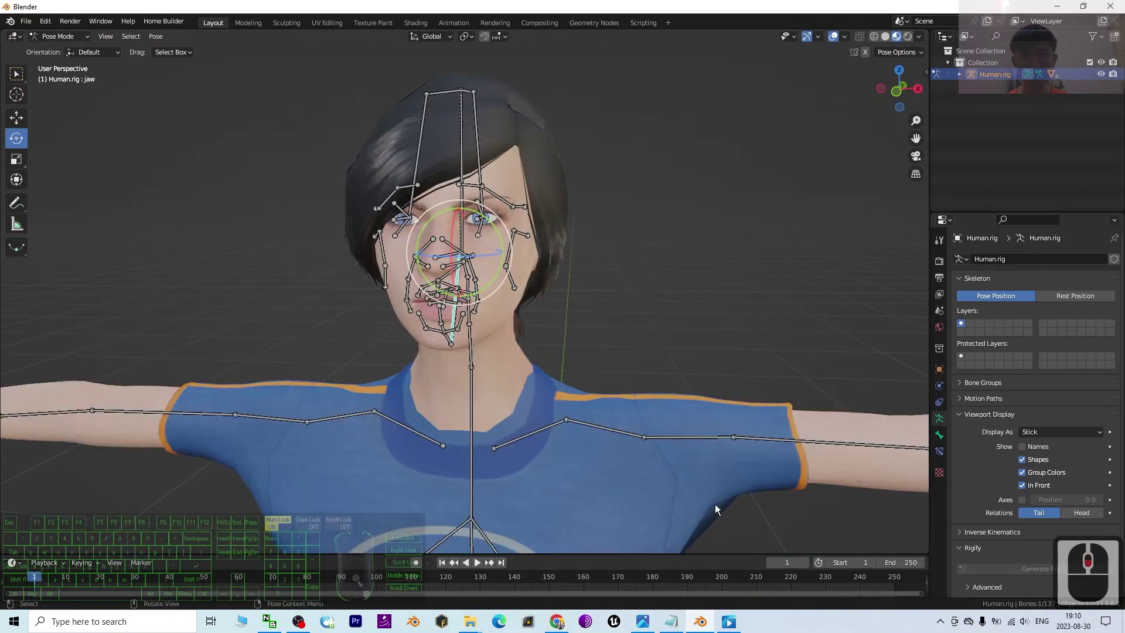
scroll(656, 400, "down", 4)
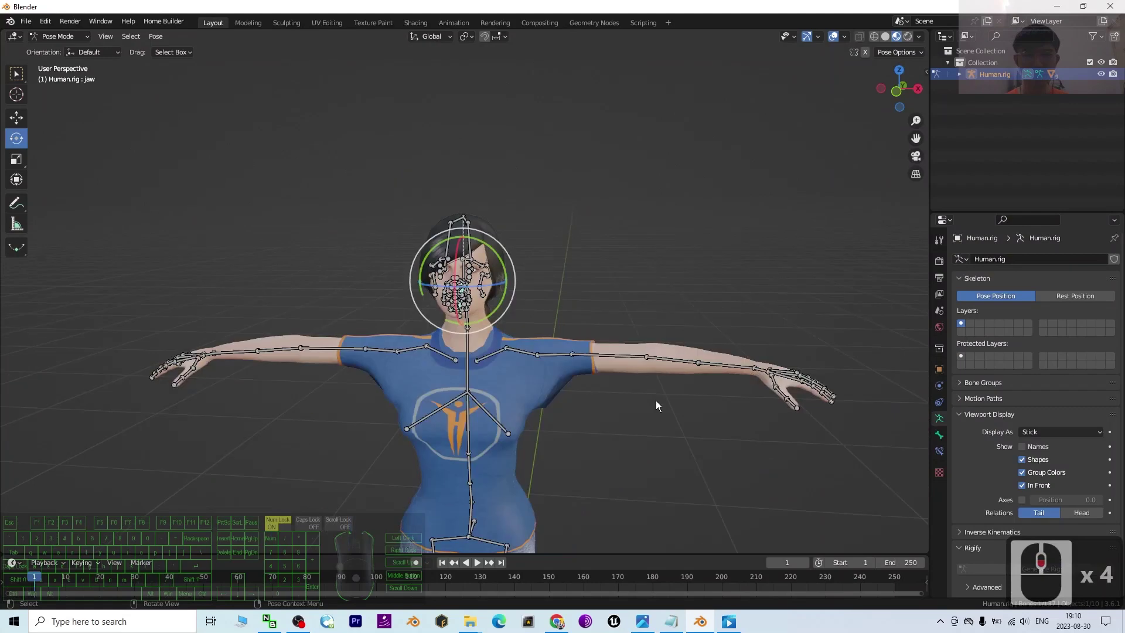
Step: Select the upperarm01.L bone, test rotating the left arm down beside the body, and undo the rotations
left_click(551, 353)
left_click_drag(562, 334, 579, 381)
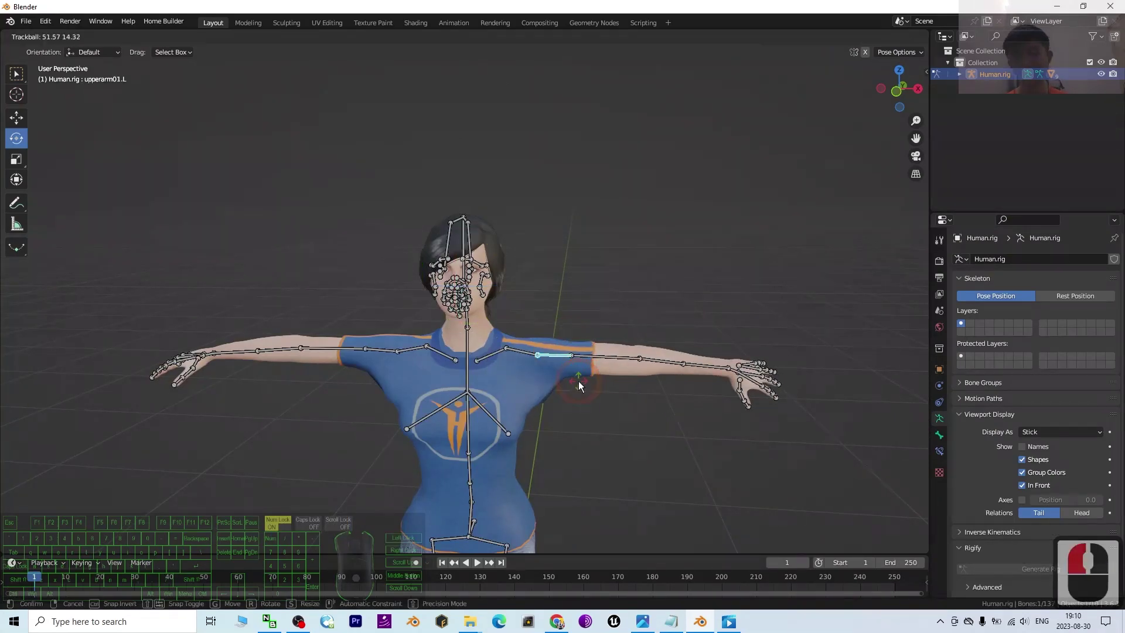
key("ctrl+z")
left_click_drag(564, 320, 588, 379)
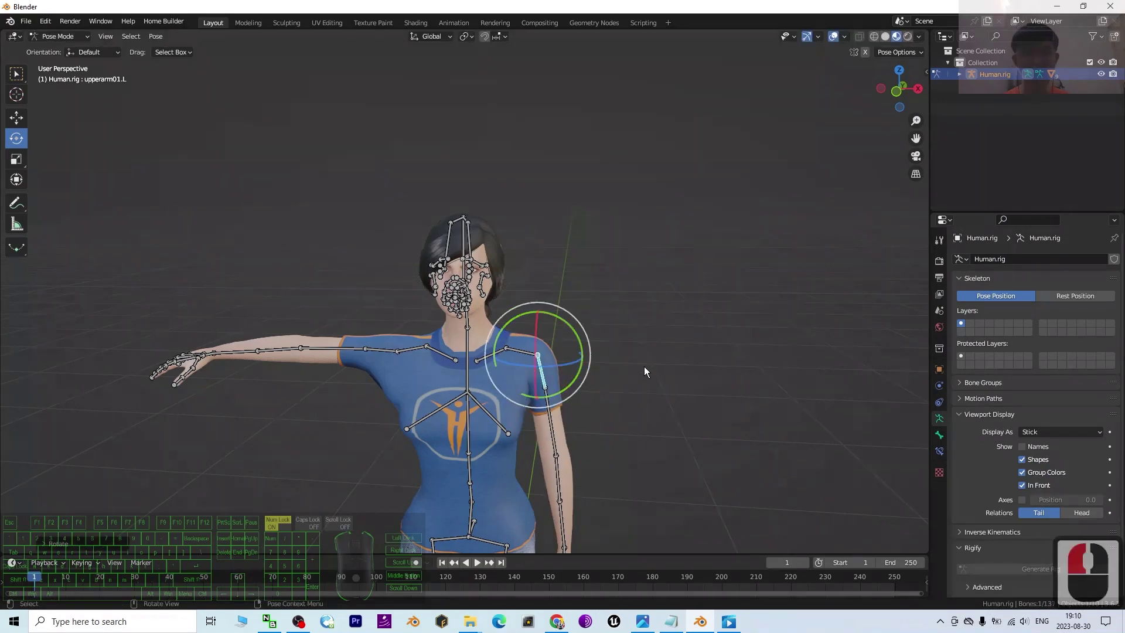
key("ctrl+z")
Step: Select the levator04.L bone beside the mouth, move it up and outward across the cheek, and undo the move
scroll(621, 375, "up", 3)
scroll(645, 328, "up", 2)
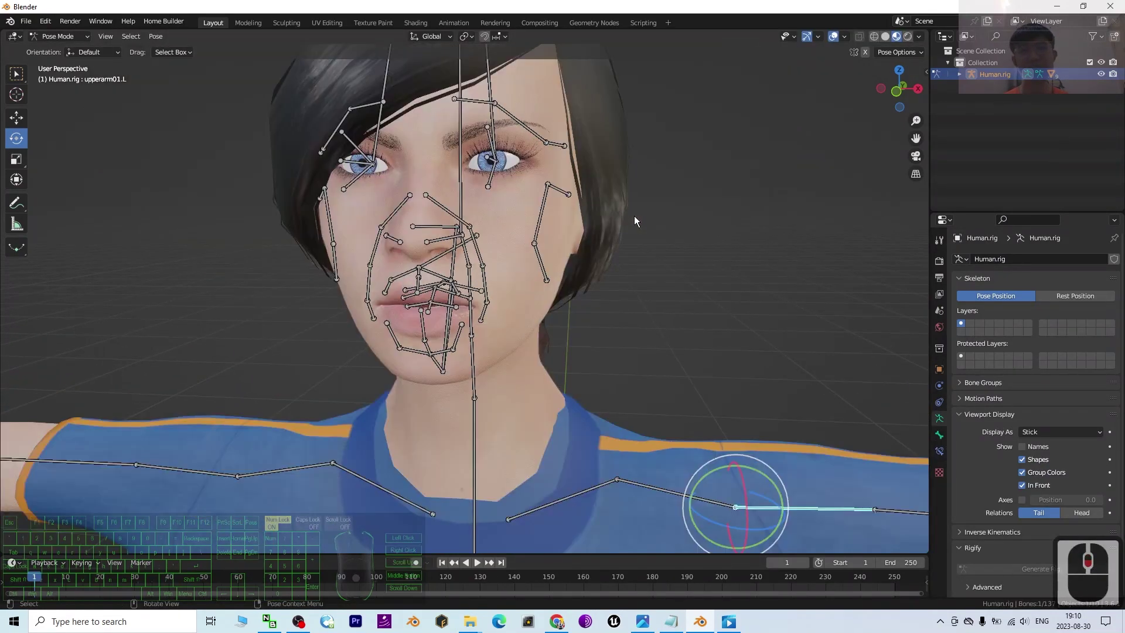
middle_click_drag(634, 216, 698, 245)
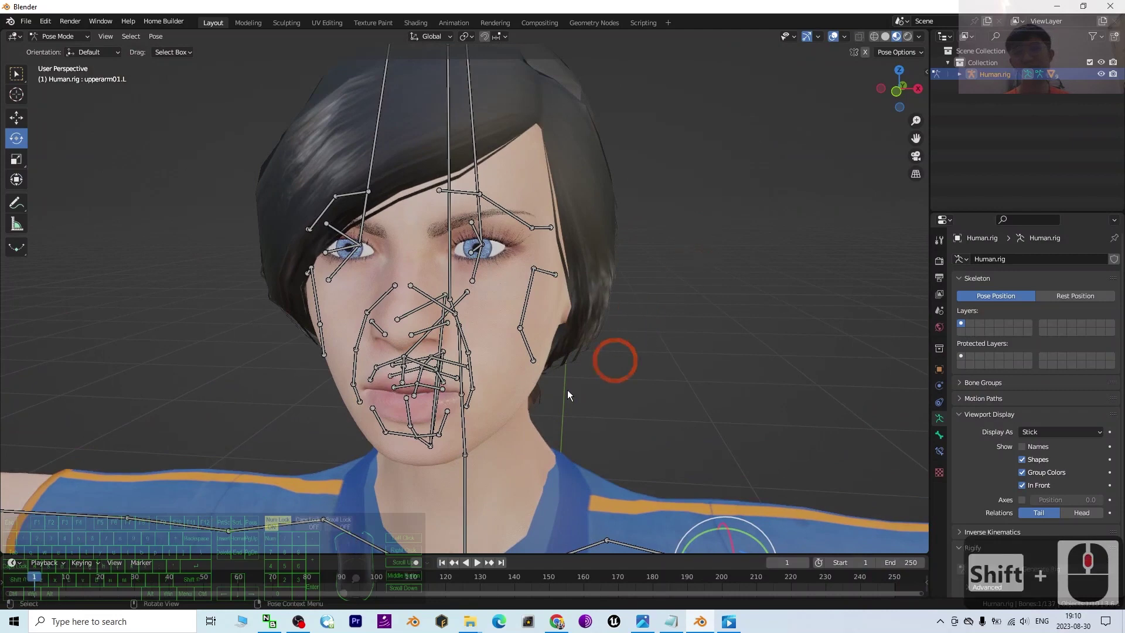
left_click(471, 380)
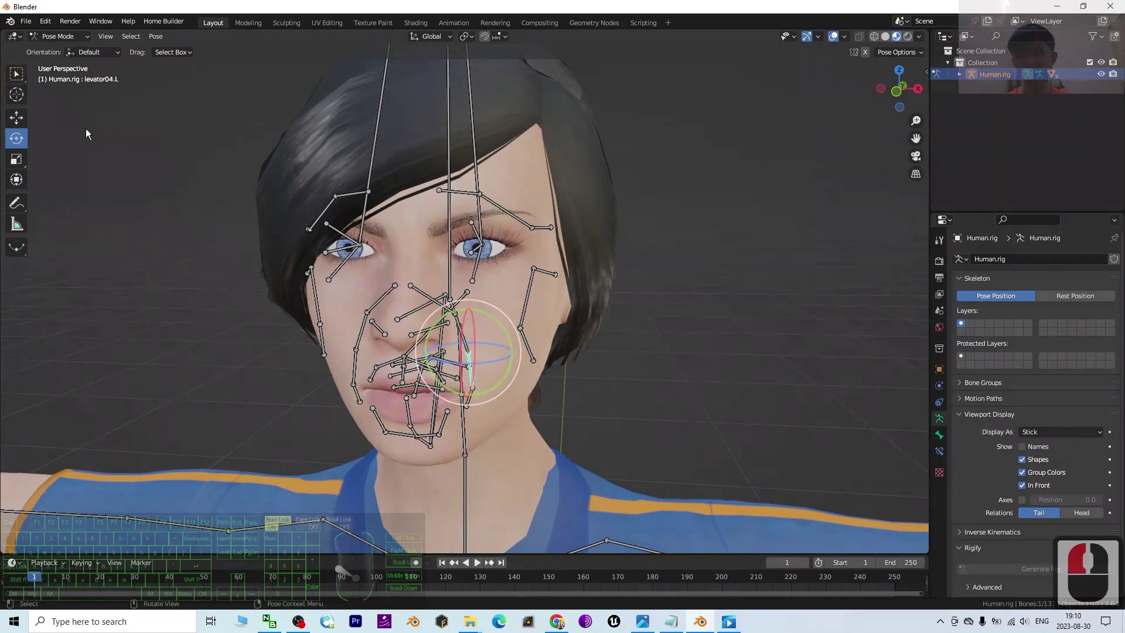
left_click(17, 117)
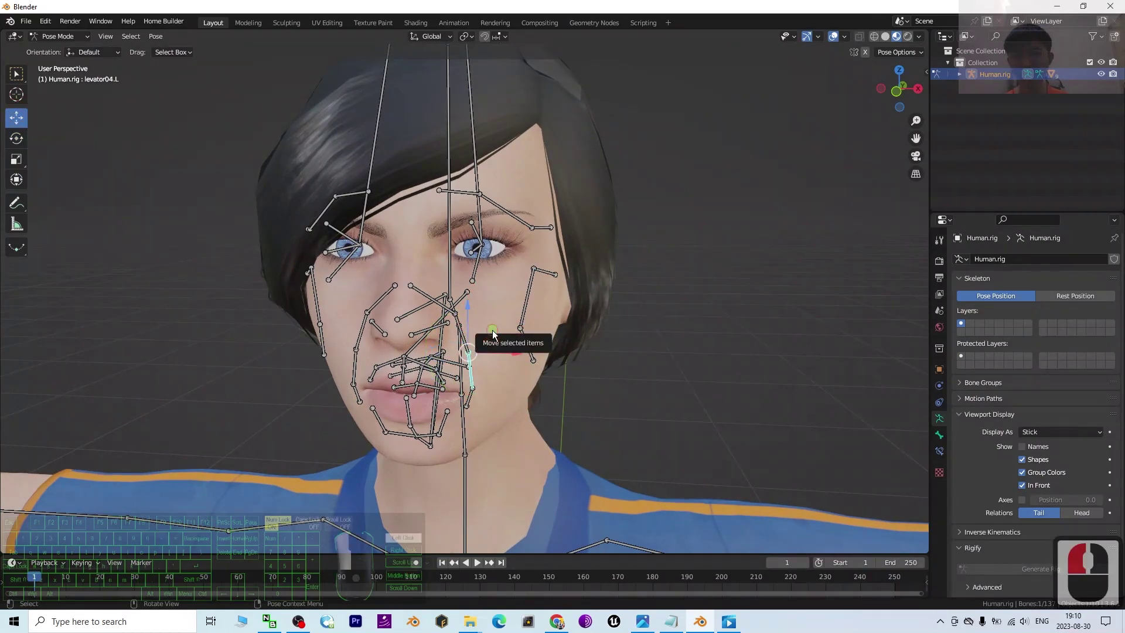
left_click_drag(502, 331, 520, 300)
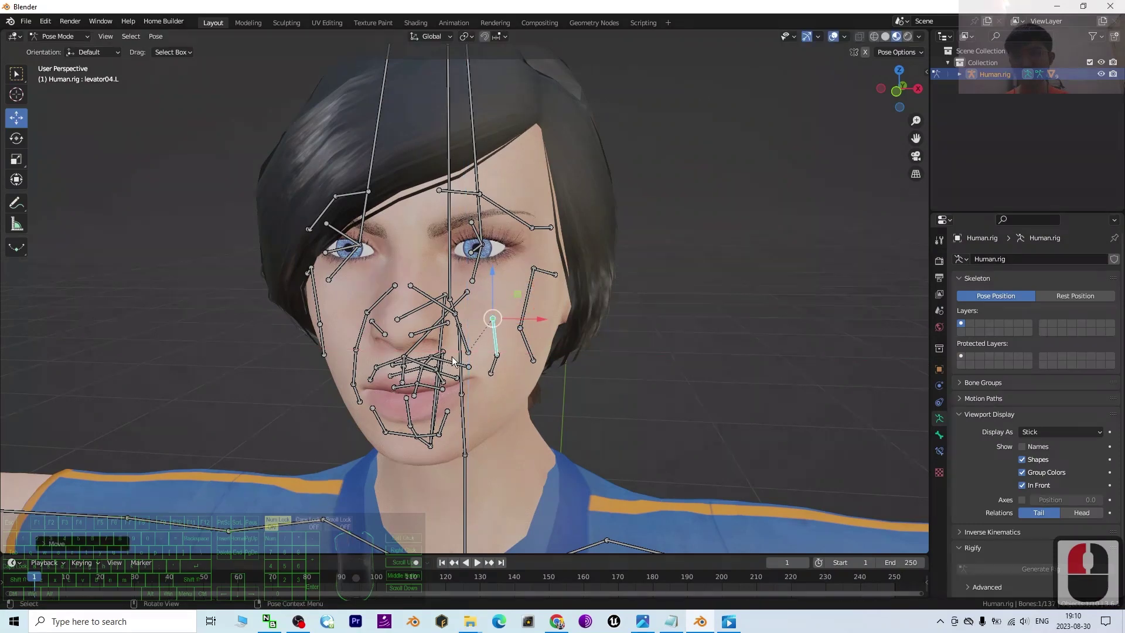
key("ctrl+z")
Step: Select the levator04.R bone beside the mouth, test moving it upward across the cheek, and undo the move
left_click(356, 360)
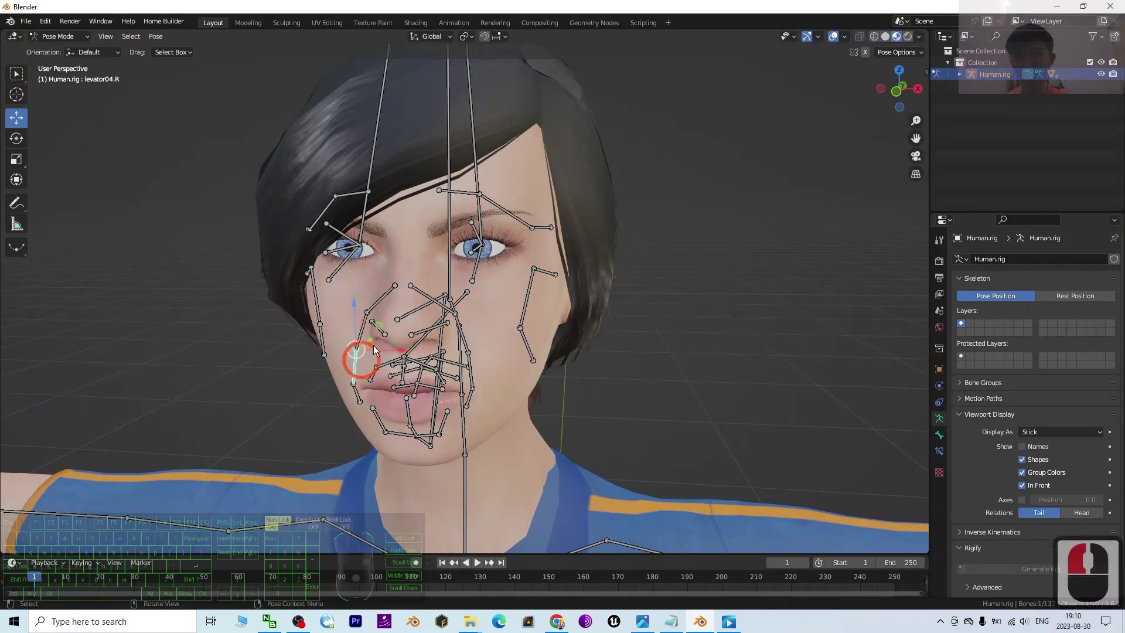
left_click_drag(381, 324, 365, 292)
mouse_move(661, 391)
middle_mouse_down()
mouse_move(671, 389)
mouse_move(655, 409)
middle_mouse_up()
key("ctrl+z")
middle_click_drag(715, 390, 703, 395)
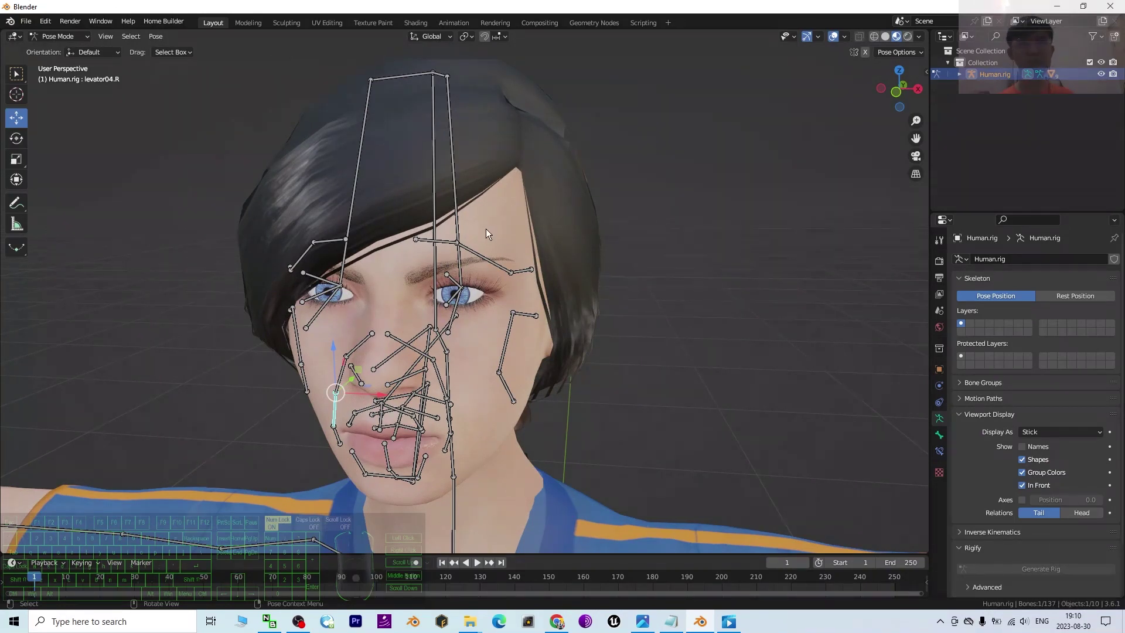
Step: Select the orbicularis03.L bone at the left eye, test rotating the upper eyelid, and undo the rotation
scroll(490, 235, "down", 3)
scroll(548, 287, "up", 3)
scroll(549, 300, "down", 3)
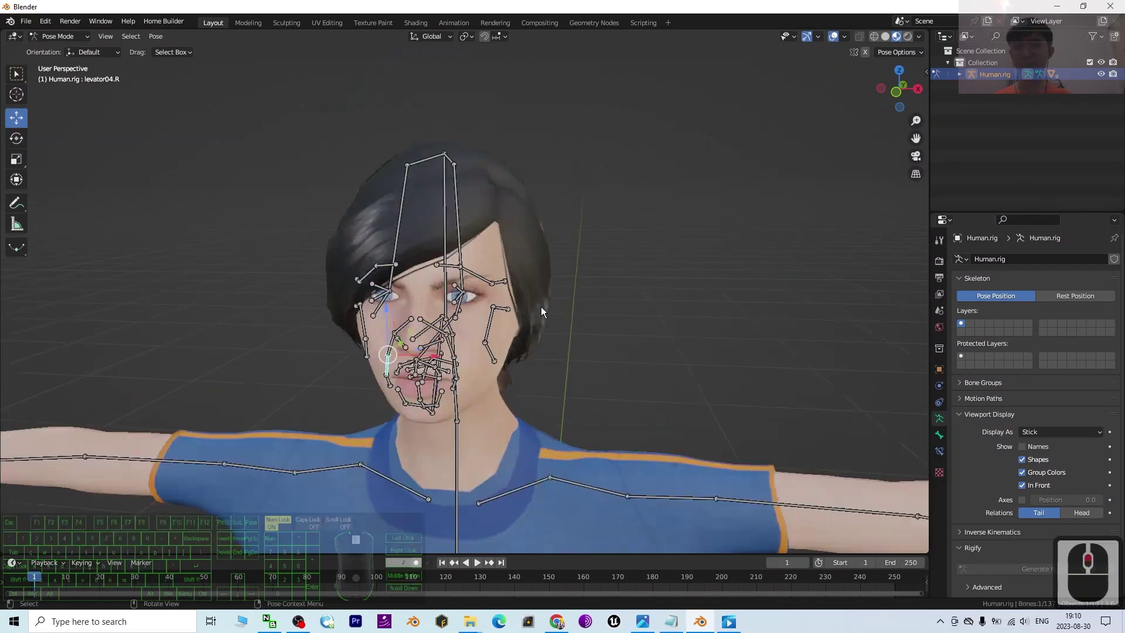
scroll(540, 307, "up", 5)
scroll(540, 307, "down", 2)
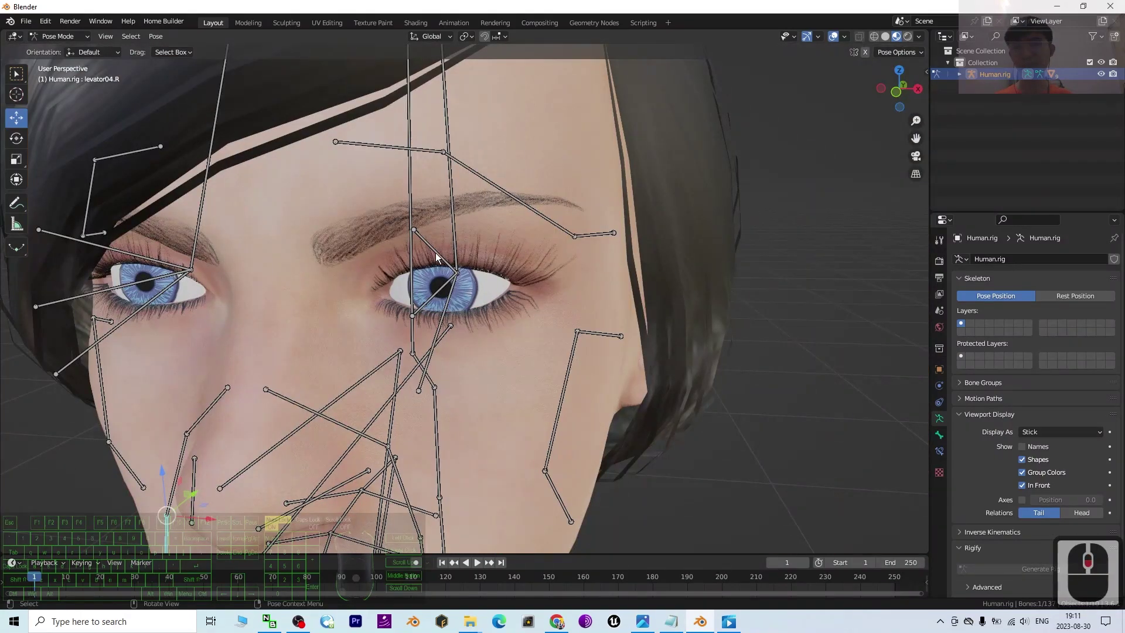
left_click(425, 241)
left_click(17, 138)
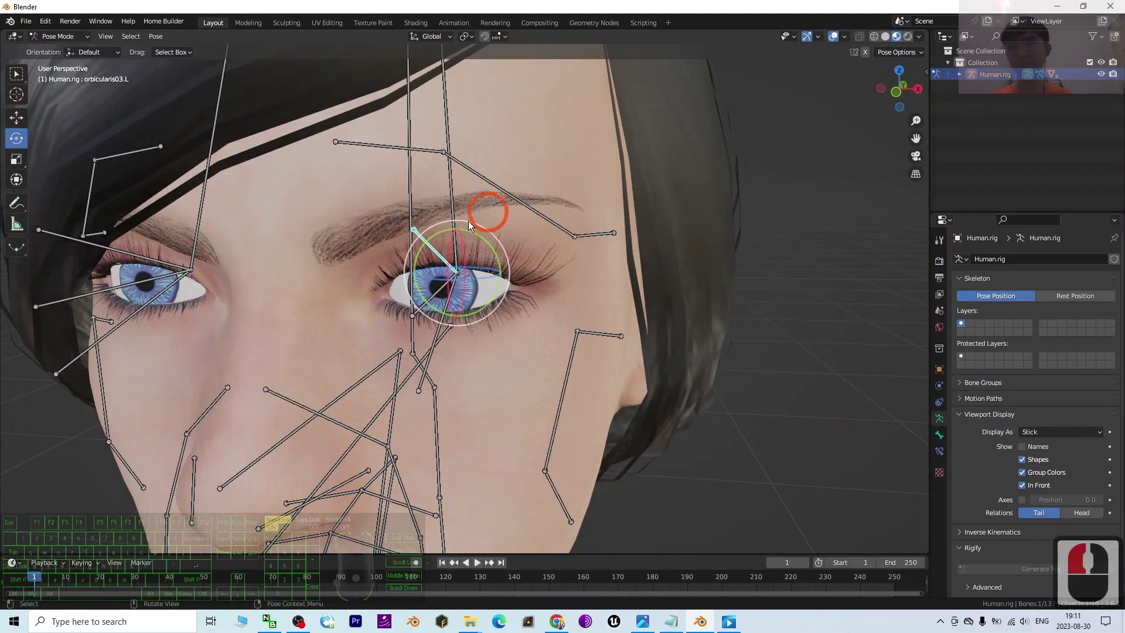
mouse_move(454, 240)
left_mouse_down()
mouse_move(437, 261)
mouse_move(456, 224)
left_mouse_up()
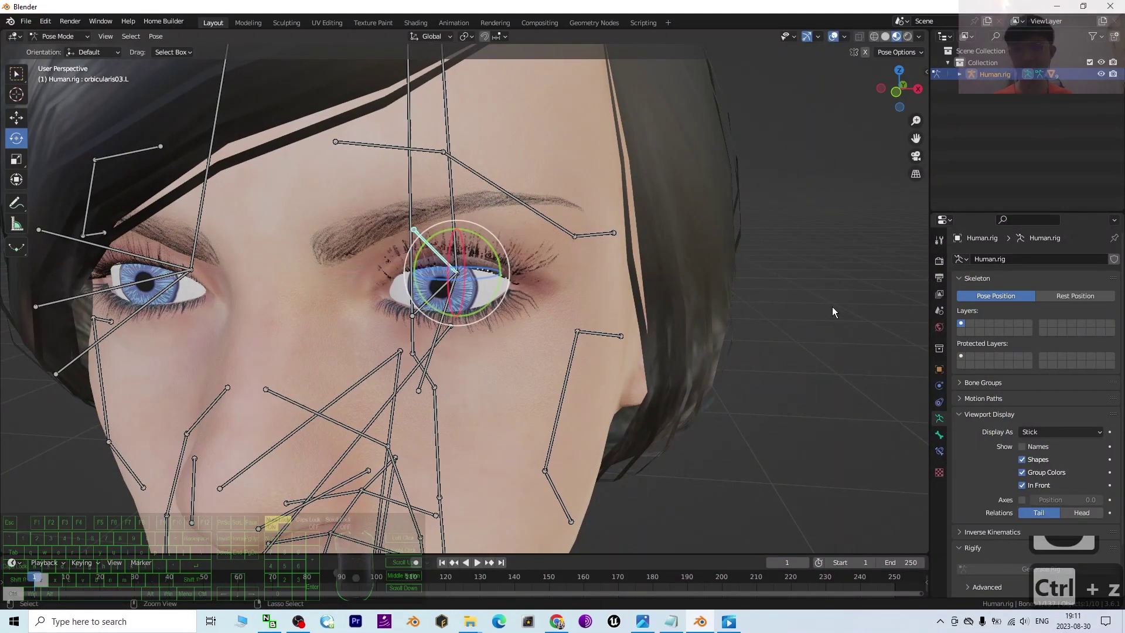
scroll(821, 313, "down", 11)
middle_click_drag(641, 403, 653, 311, "shift")
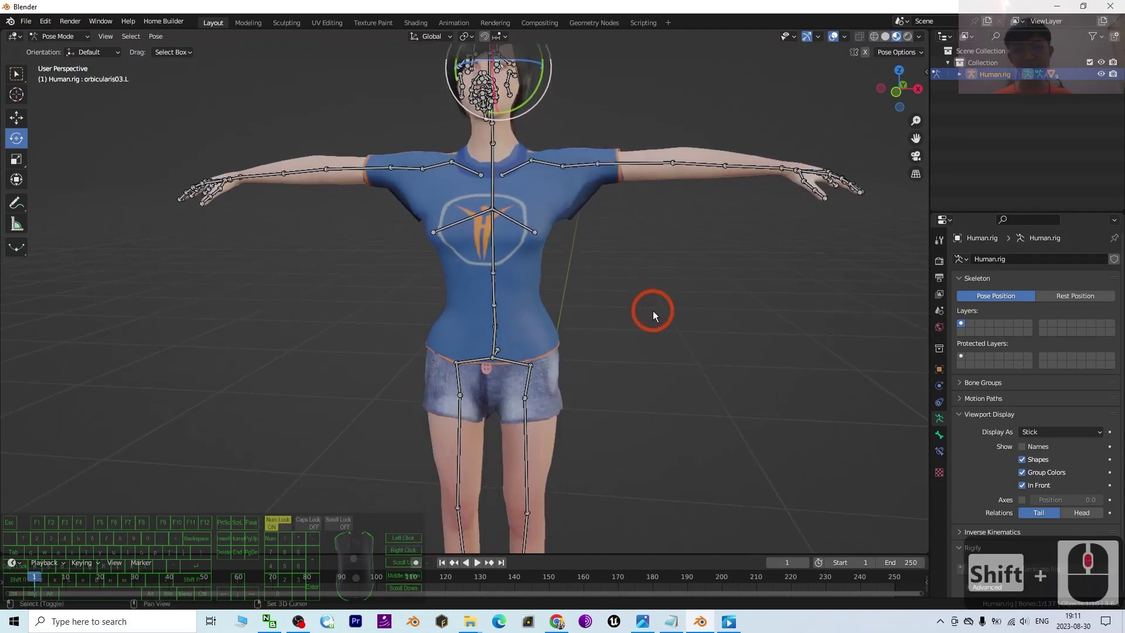
scroll(684, 335, "down", 2)
scroll(681, 343, "up", 1)
scroll(681, 344, "down", 1)
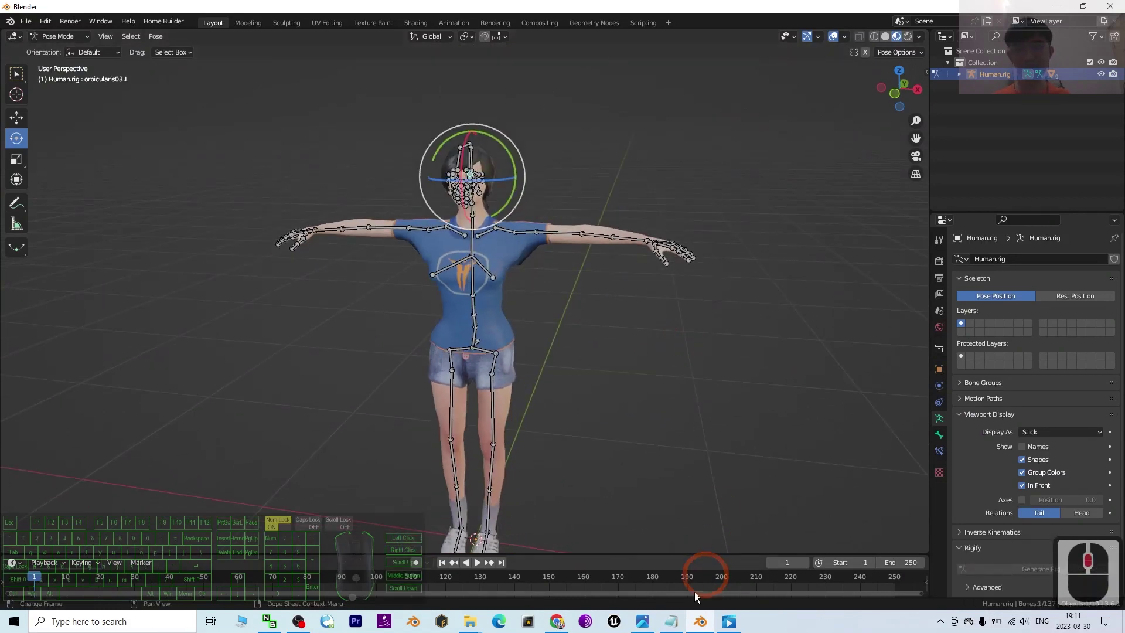
Step: View the cover.jpg image in the photo viewer, then return to Blender and clear the bone selection
left_click(729, 621)
left_click(731, 623)
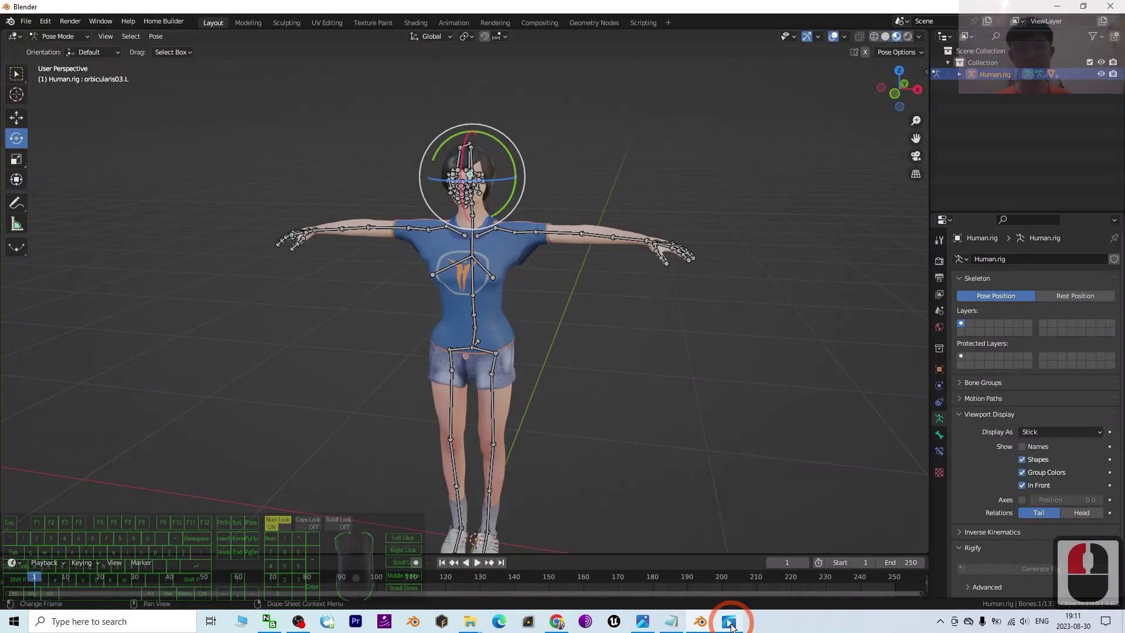
left_click(653, 624)
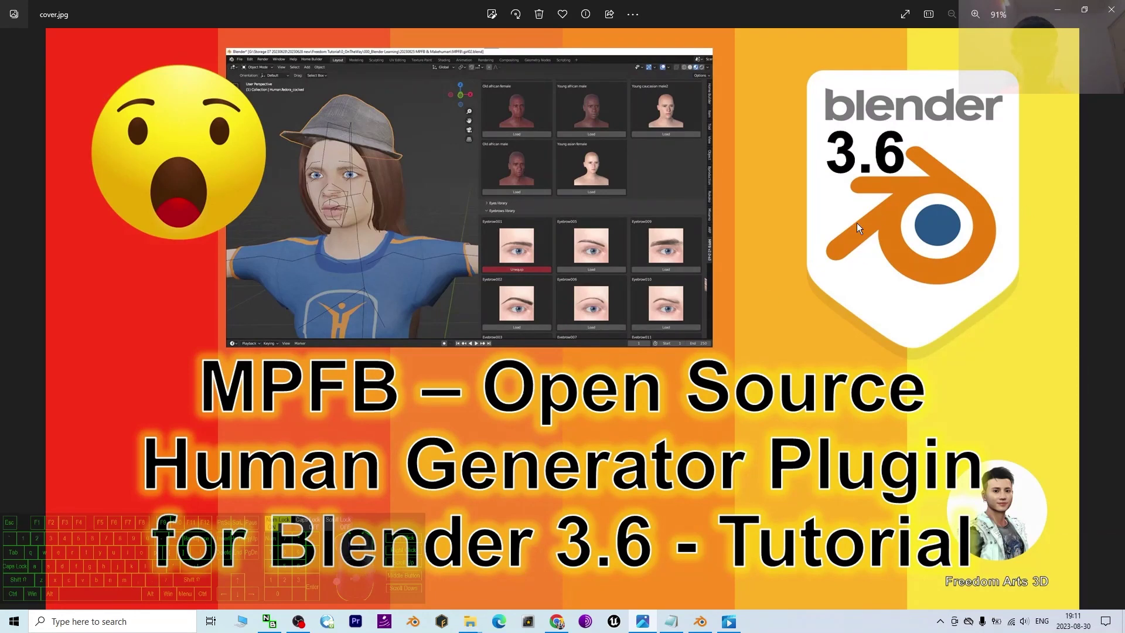
left_click(1059, 12)
left_click(561, 280)
key("ctrl+Tab")
left_click(652, 218)
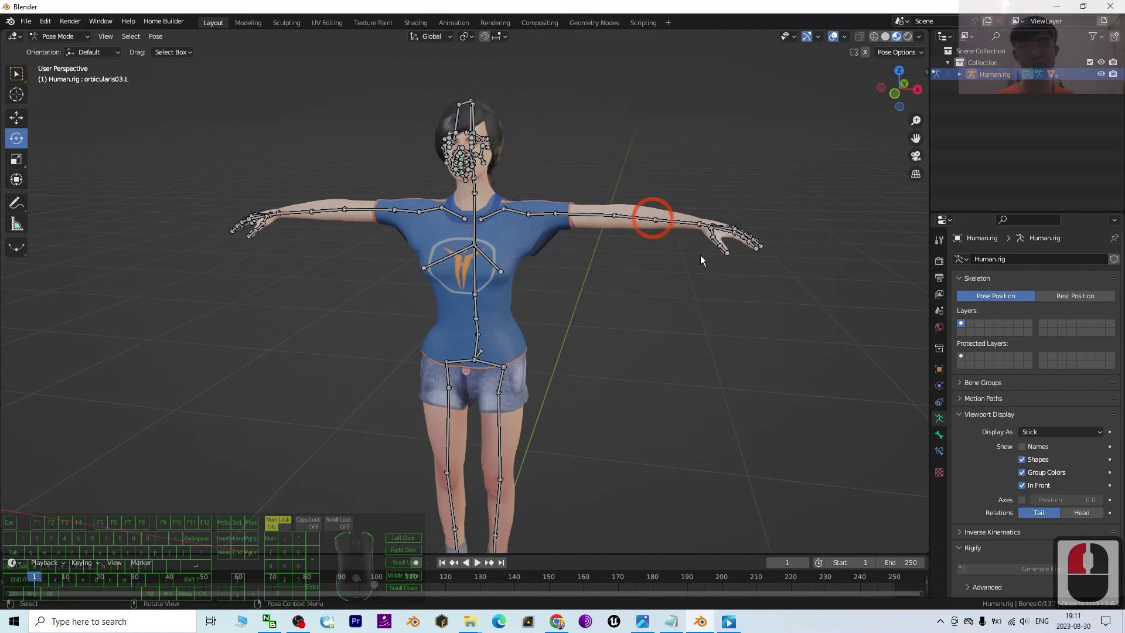
Step: Examine the rigged character from close up and at full length, from the front and at an angle
scroll(628, 166, "up", 3)
middle_click_drag(663, 242, 646, 363, "shift")
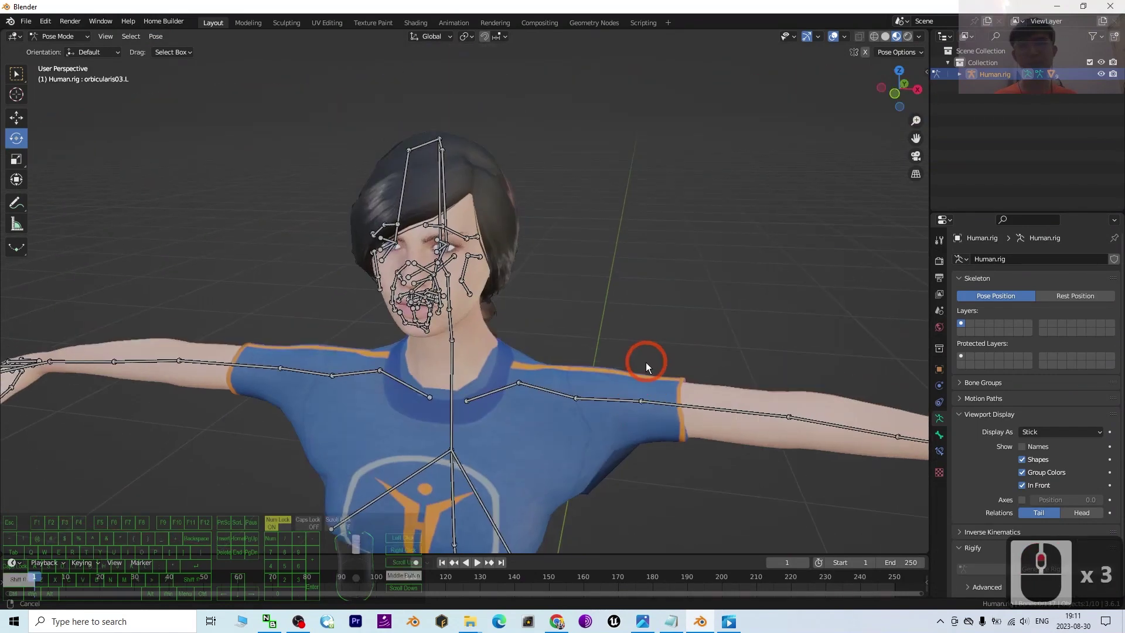
scroll(420, 286, "up", 2)
scroll(536, 380, "down", 8)
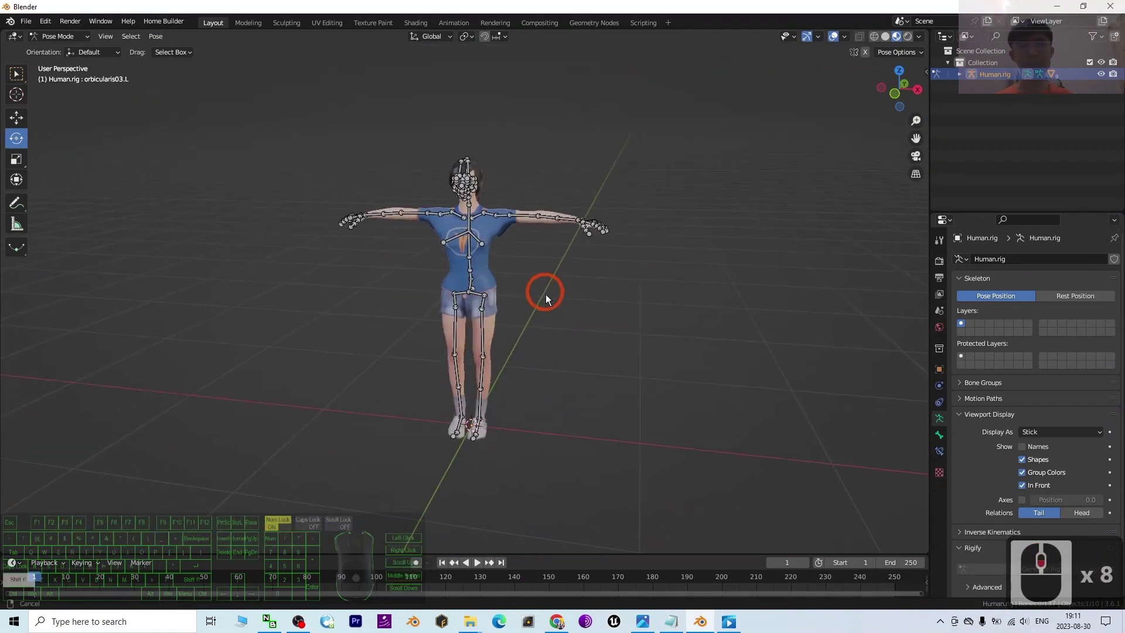
middle_click_drag(354, 293, 486, 157, "shift")
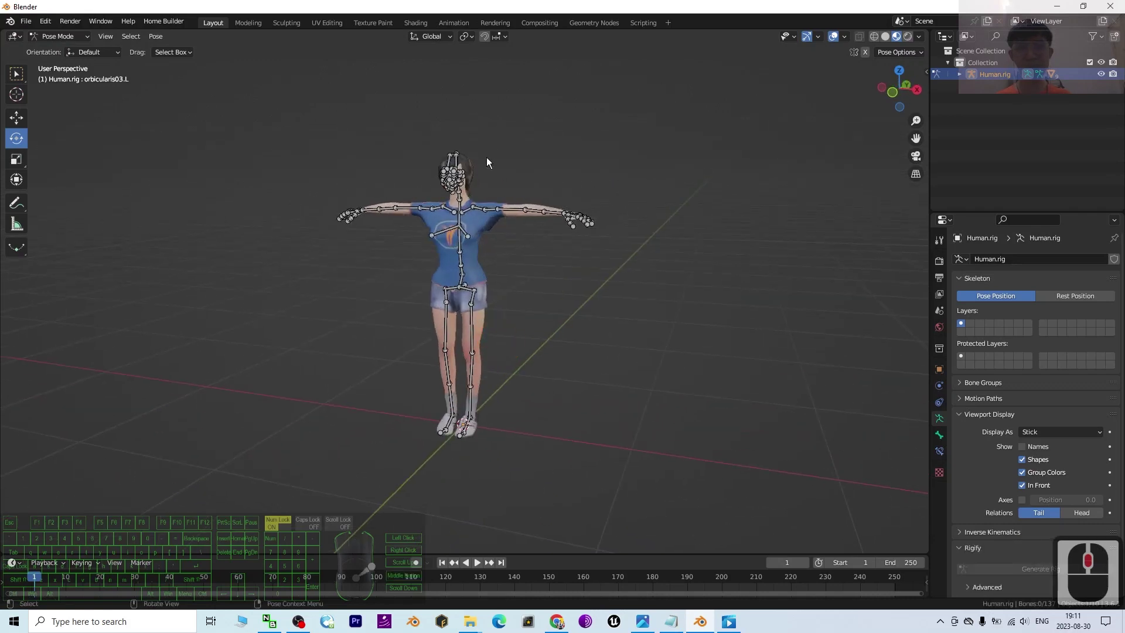
mouse_move(402, 320)
middle_mouse_down()
mouse_move(575, 311)
mouse_move(401, 312)
middle_mouse_up()
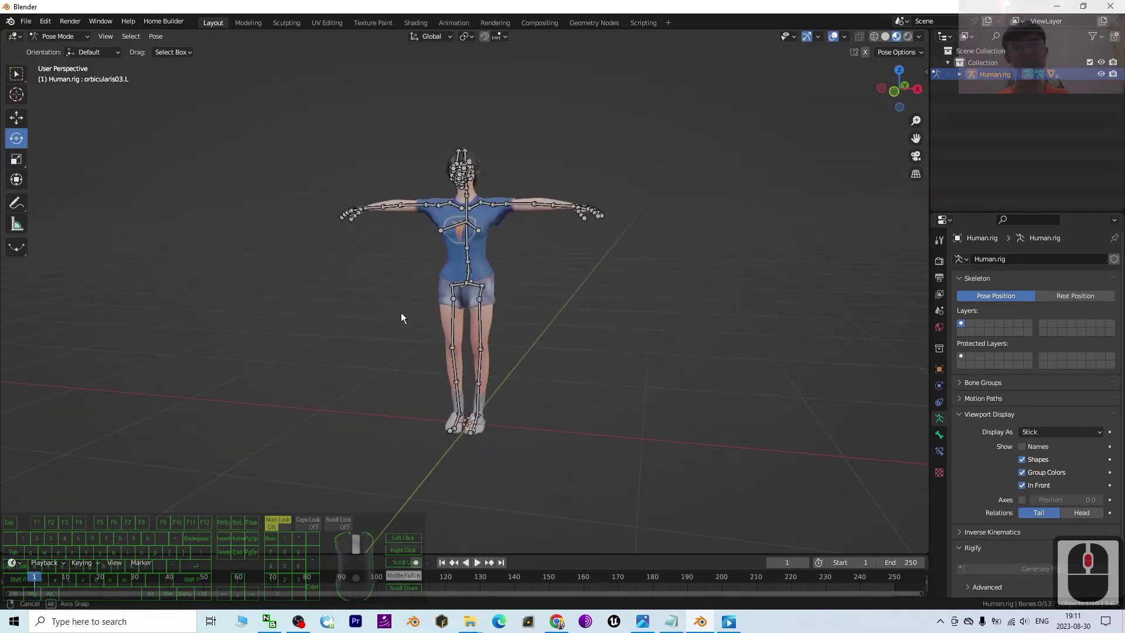
scroll(400, 312, "up", 2)
middle_click_drag(603, 302, 563, 246)
Step: Save the Blender scene to the Desktop as female01
left_click_drag(387, 7, 529, 45)
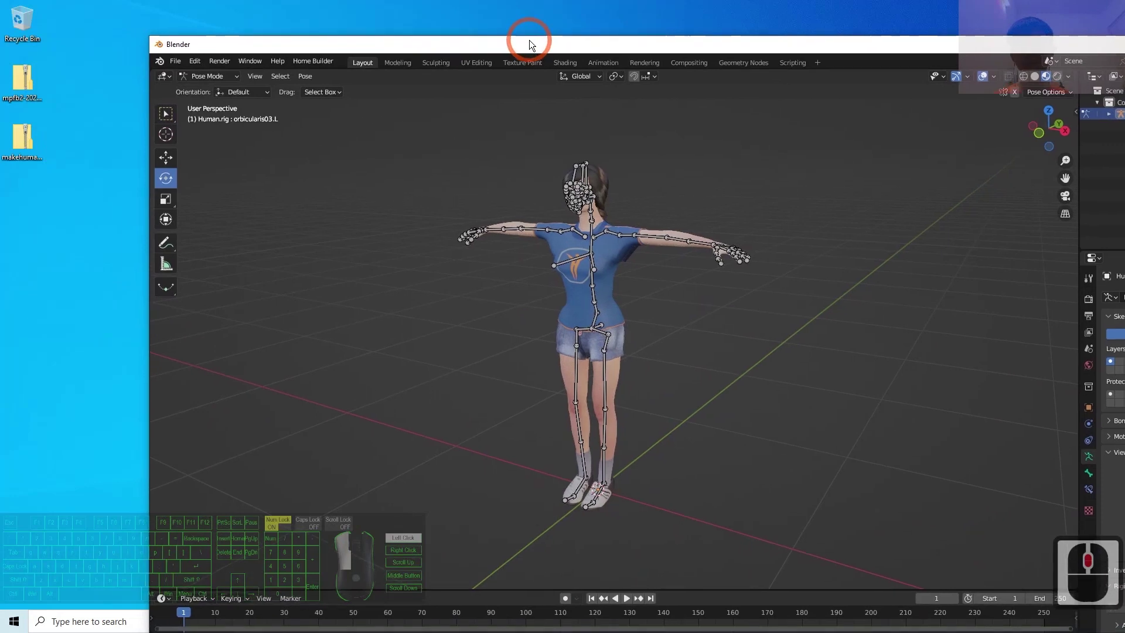
left_click(175, 62)
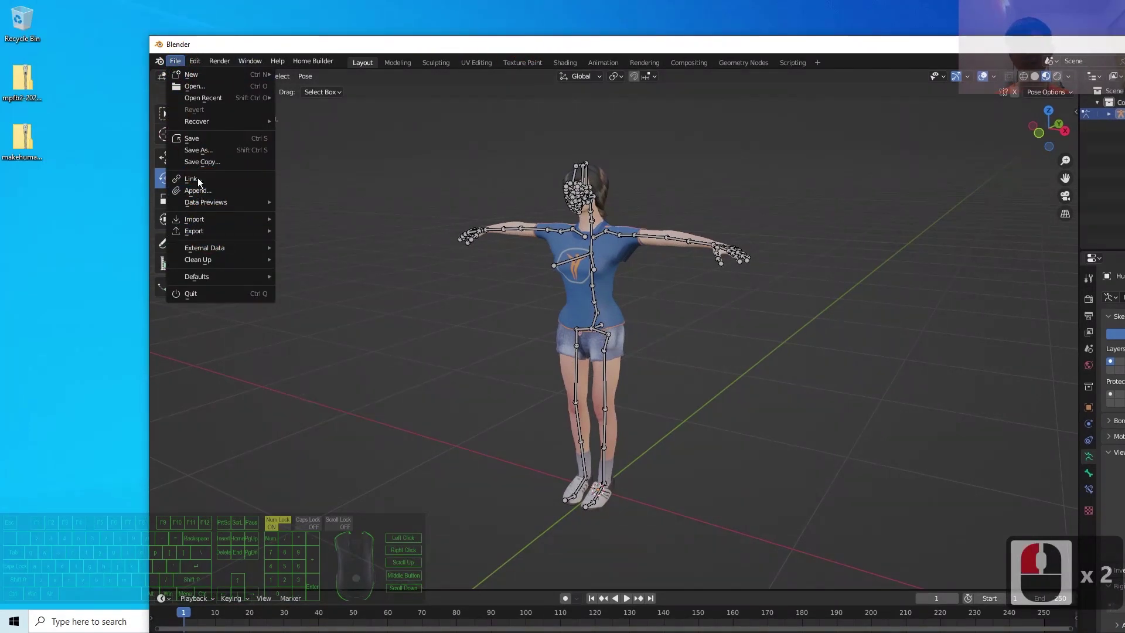
left_click(198, 150)
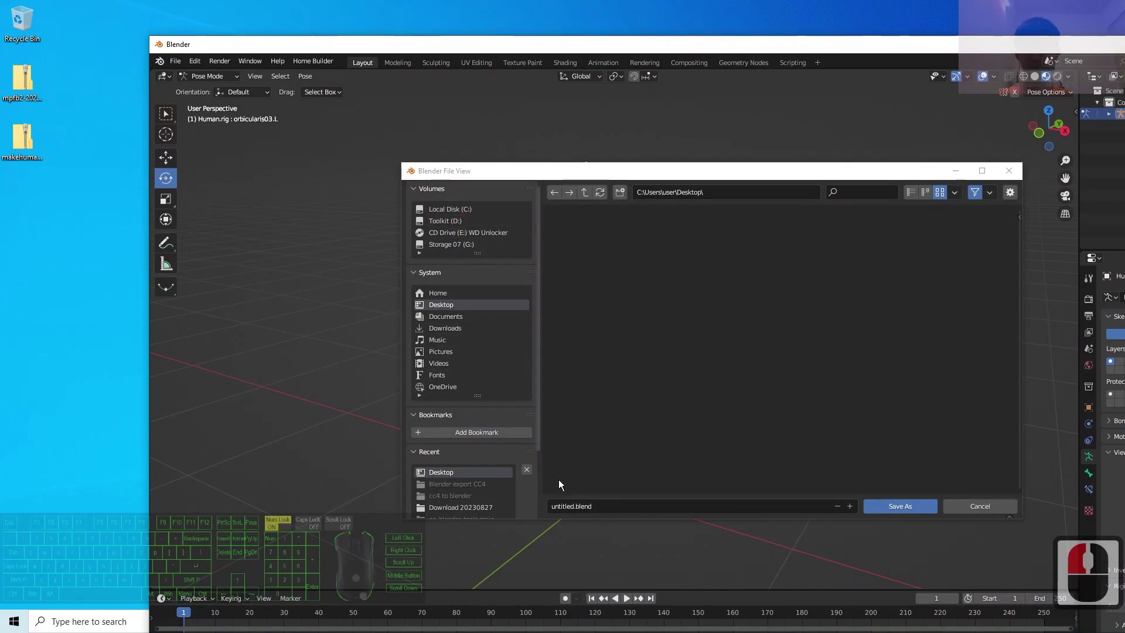
left_click(603, 508)
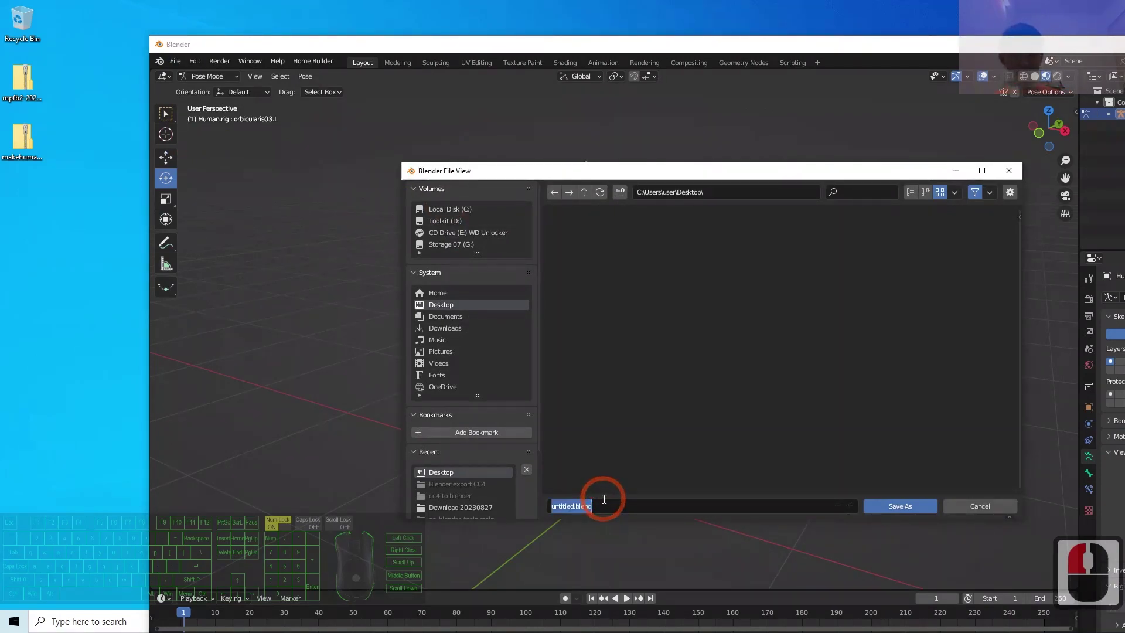
type("female01")
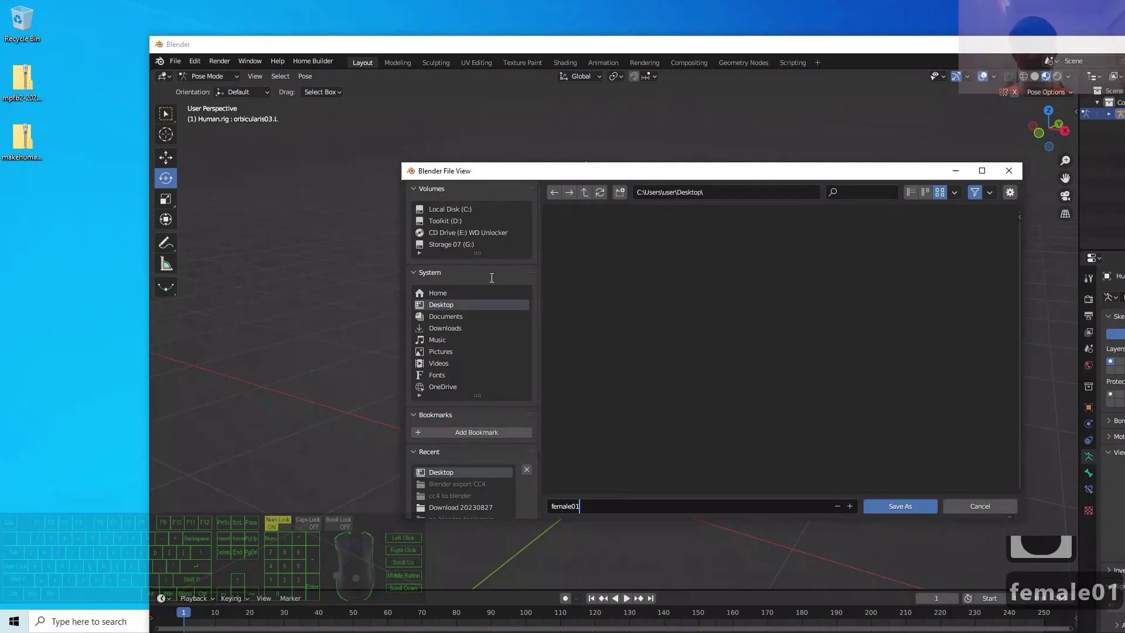
double_click(897, 505)
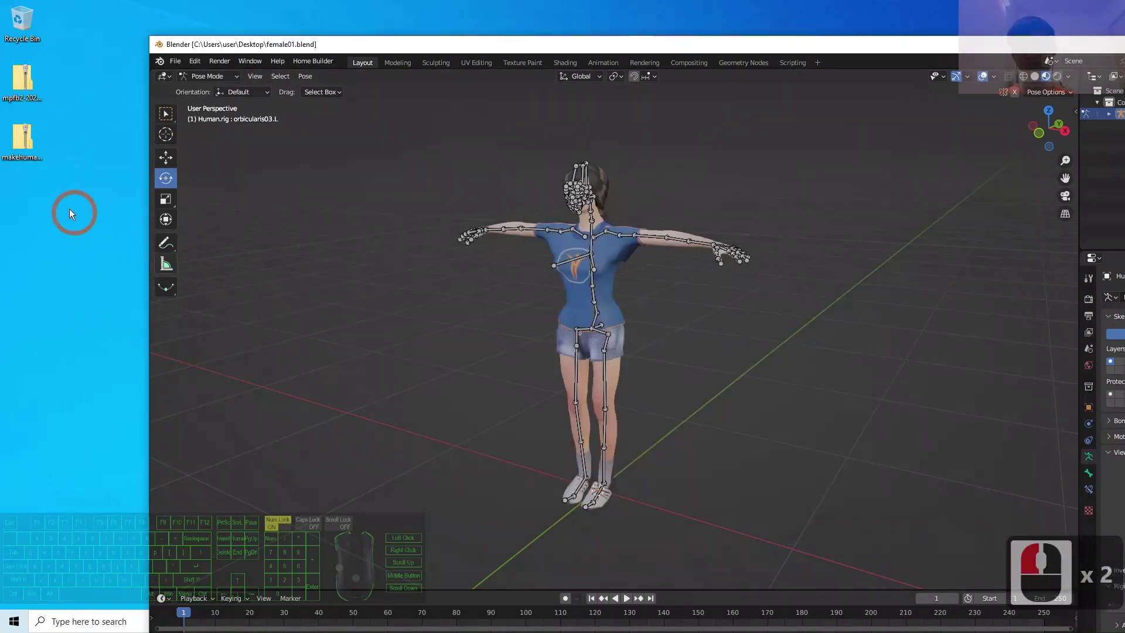
Step: Check the saved female01.blend file on the desktop and return the Blender window to full size
scroll(630, 209, "up", 5)
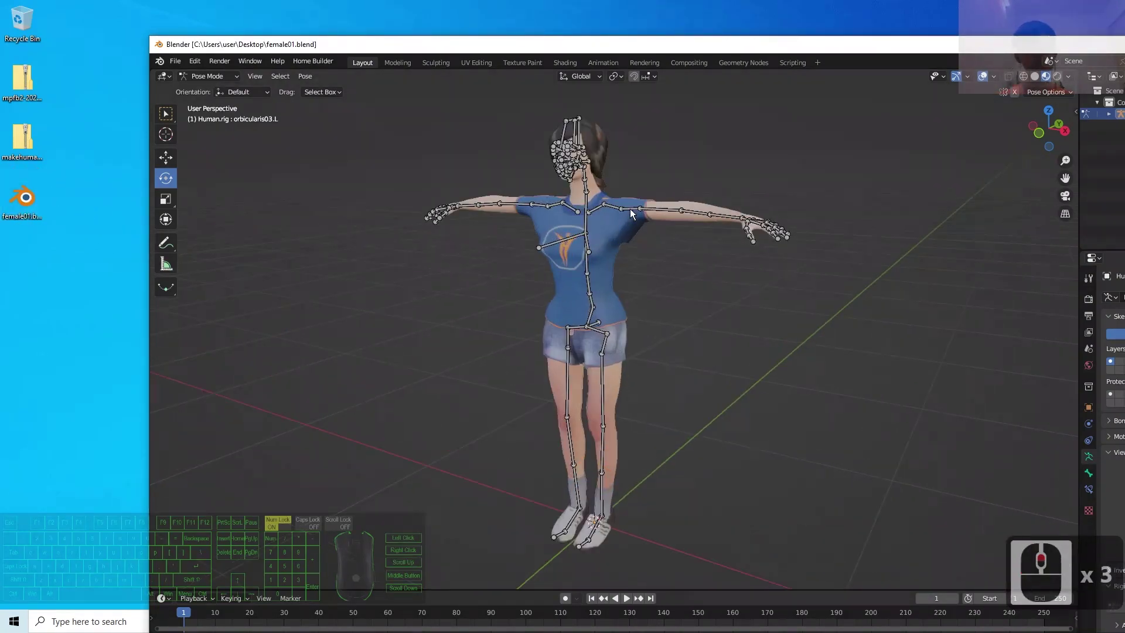
left_click(181, 221)
scroll(754, 256, "down", 3)
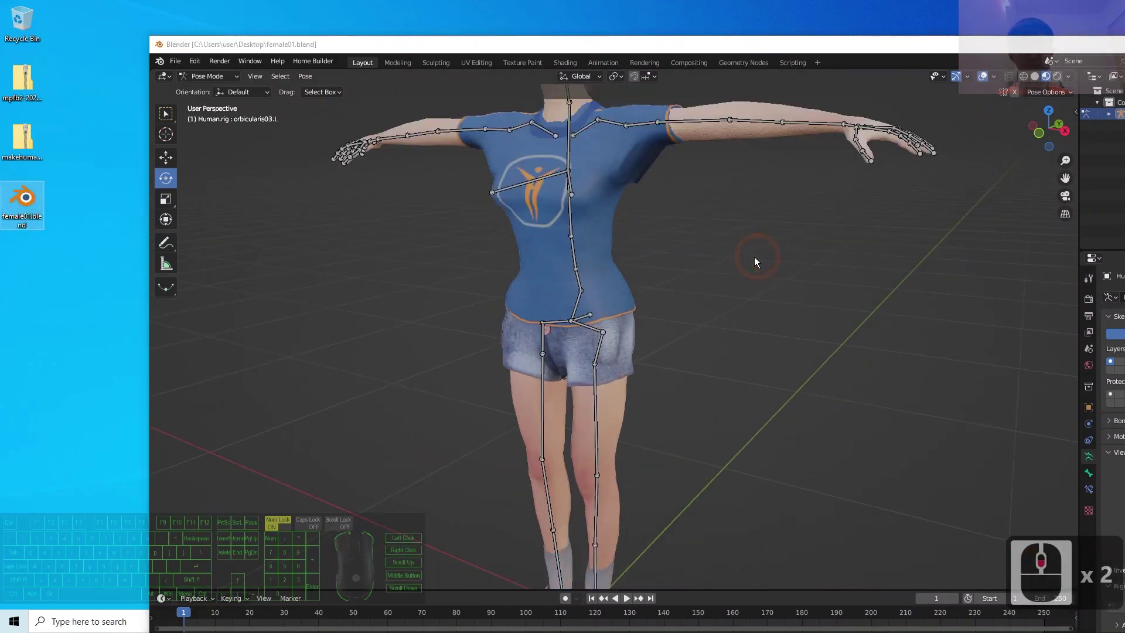
middle_click_drag(716, 277, 707, 305)
double_click(809, 46)
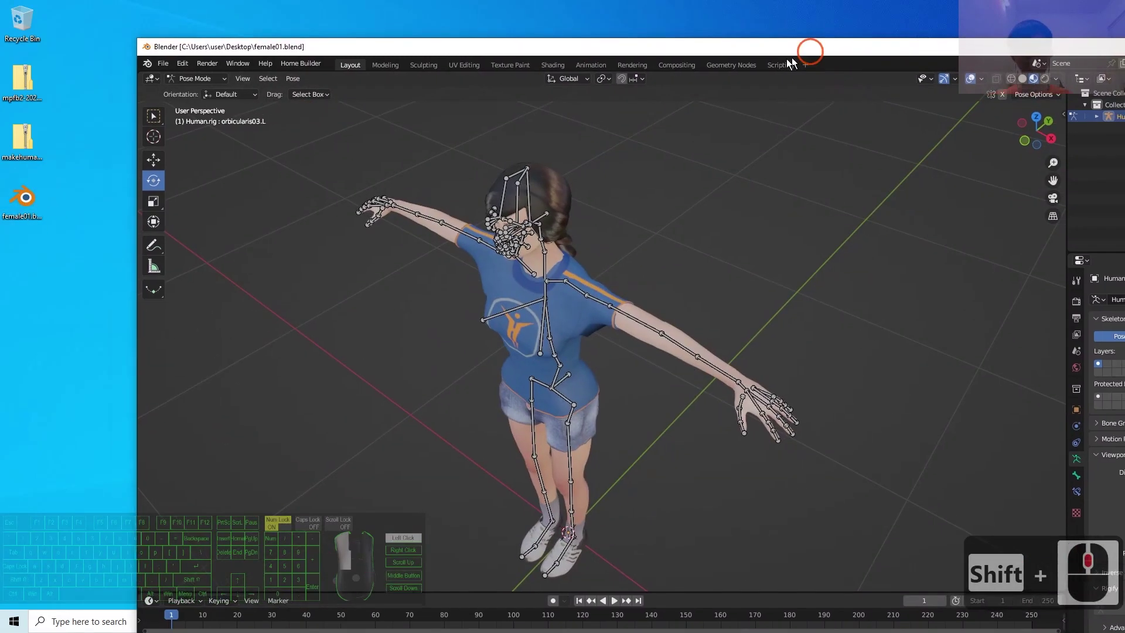
middle_click_drag(758, 297, 809, 217)
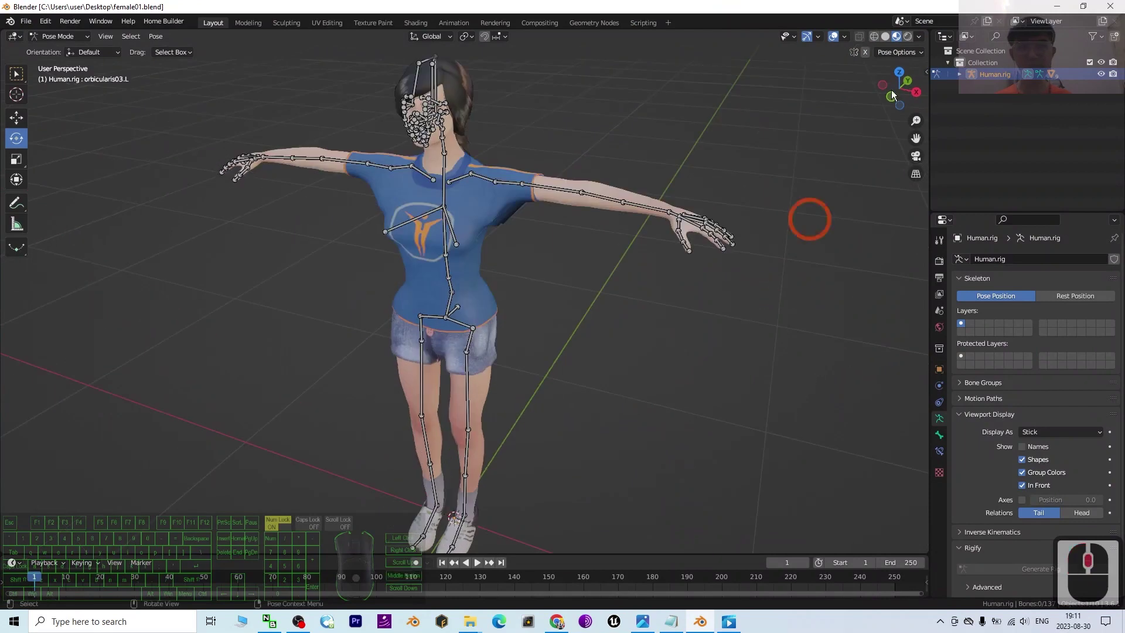
Step: Launch a second Blender 3.6 instance and dismiss the splash screen in its new window
left_click(119, 620)
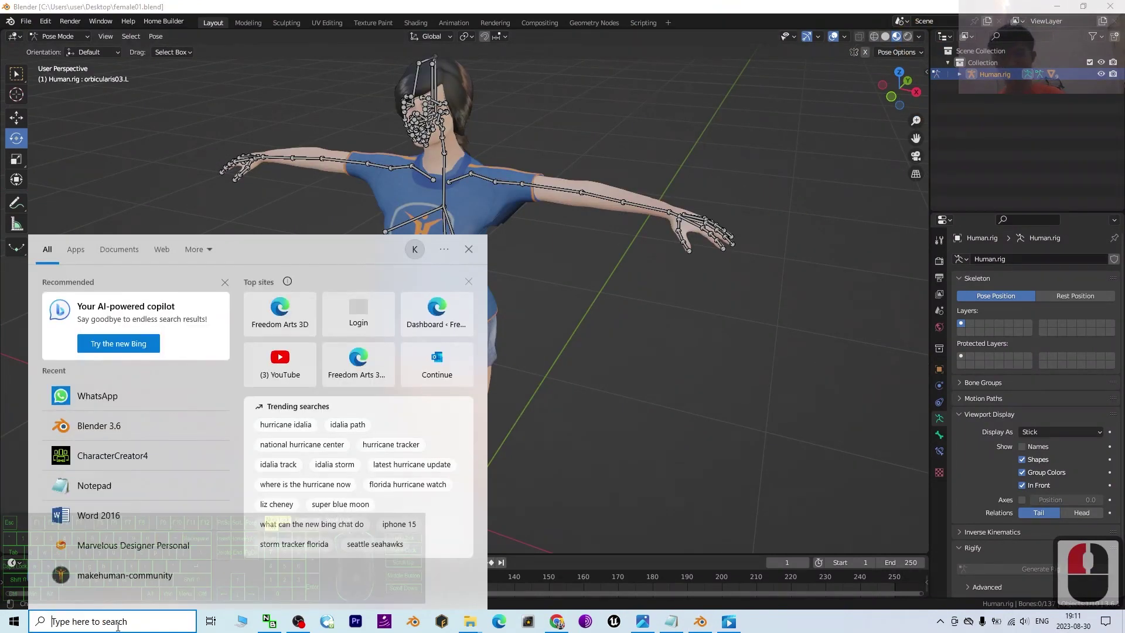
type("ble")
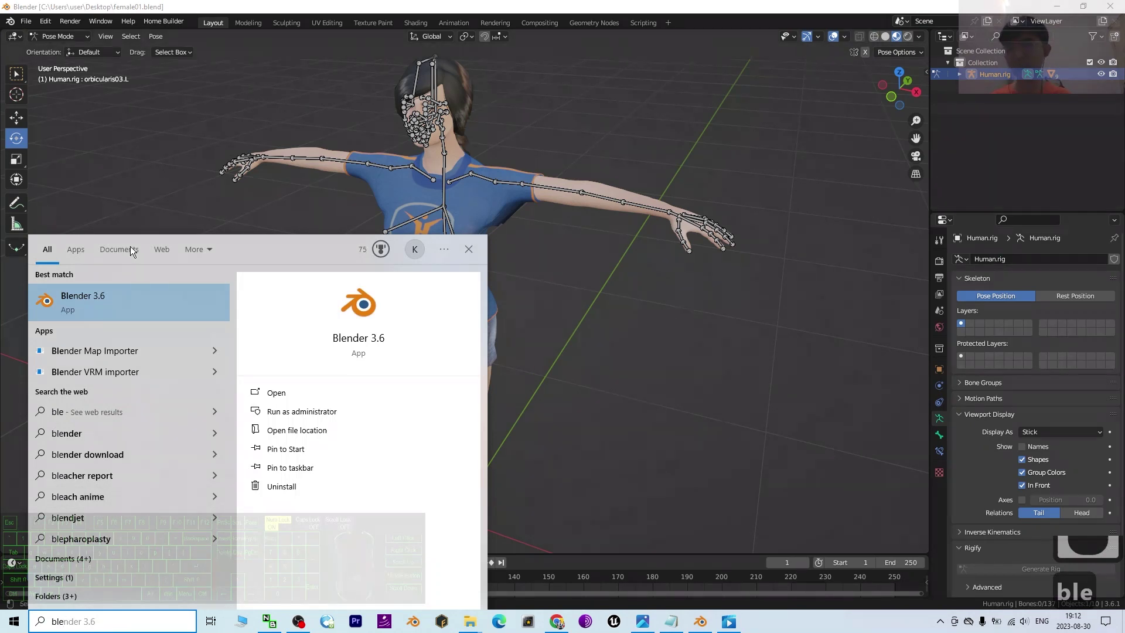
left_click(652, 237)
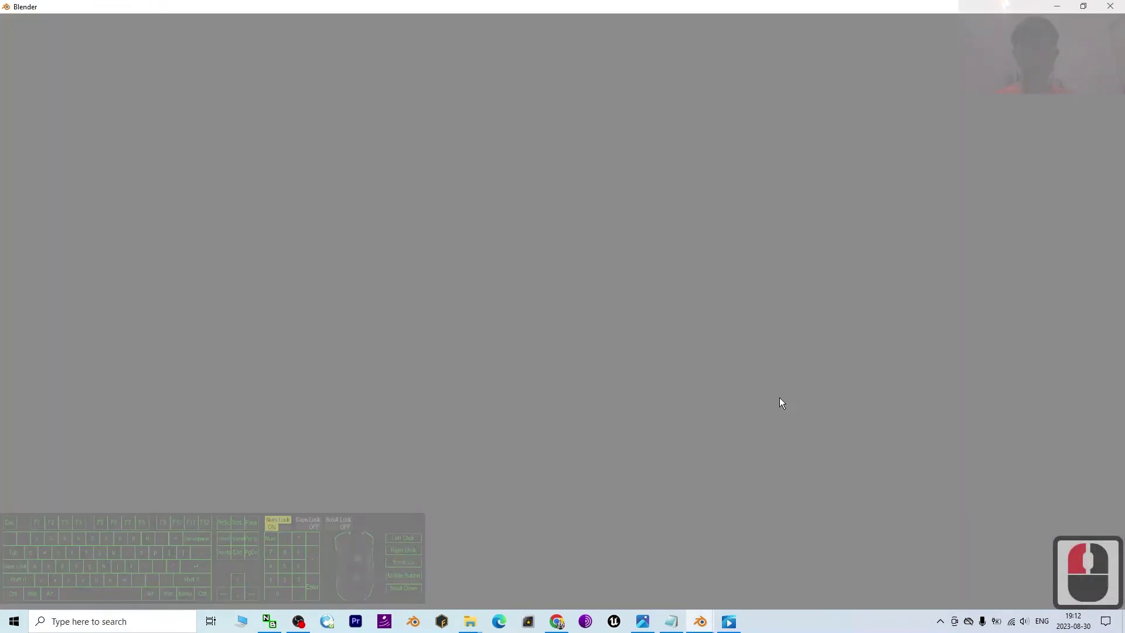
left_click(701, 620)
left_click(669, 594)
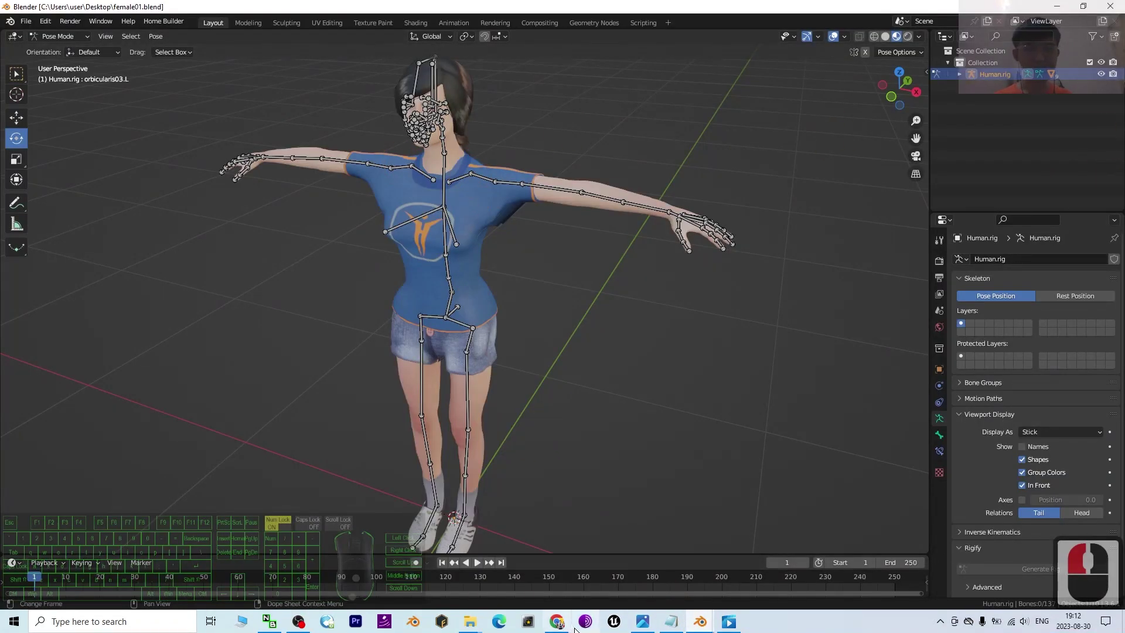
left_click(700, 620)
left_click(739, 550)
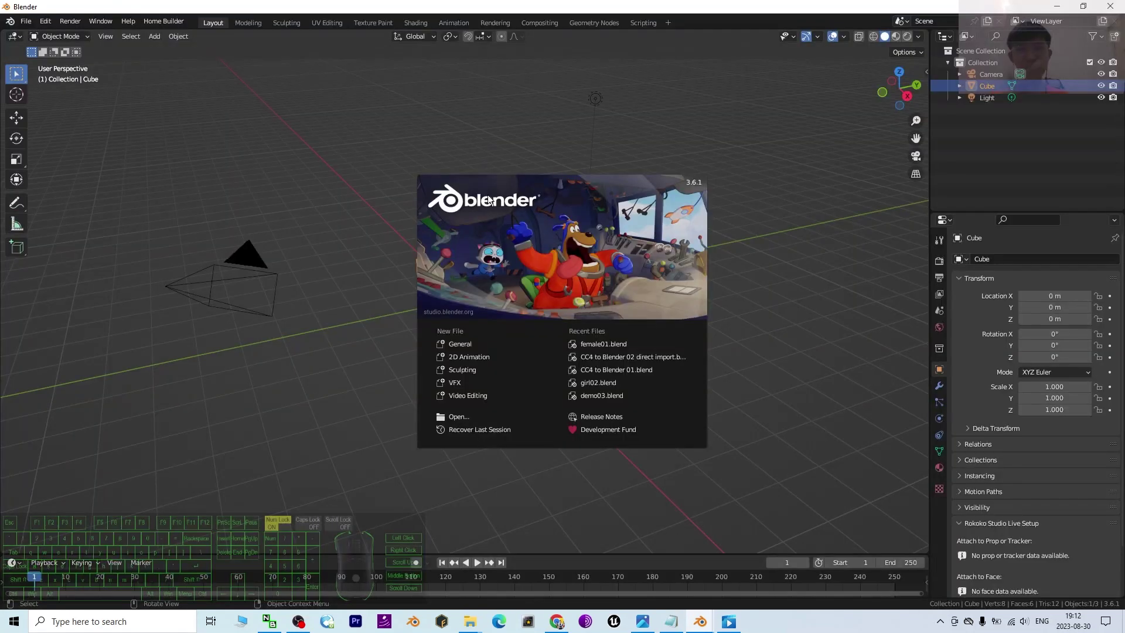
left_click(374, 283)
scroll(545, 404, "down", 3)
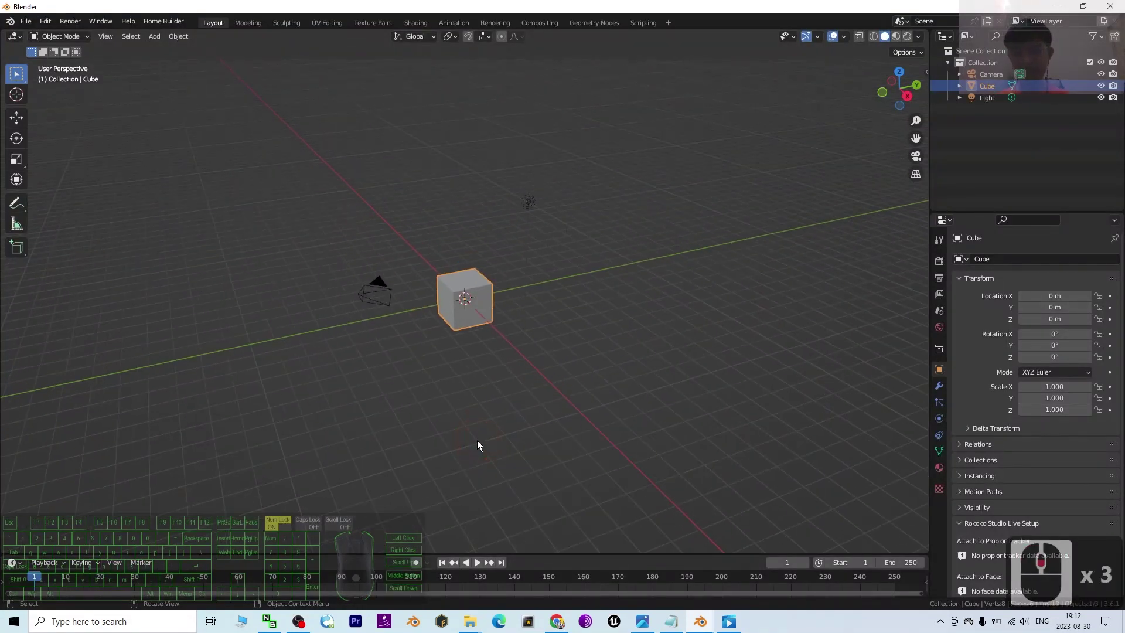
scroll(472, 413, "up", 3)
scroll(469, 410, "down", 2)
Step: Switch back to the female01.blend window and select Human.rig together with all its child meshes down to Human.tongue01
mouse_move(700, 621)
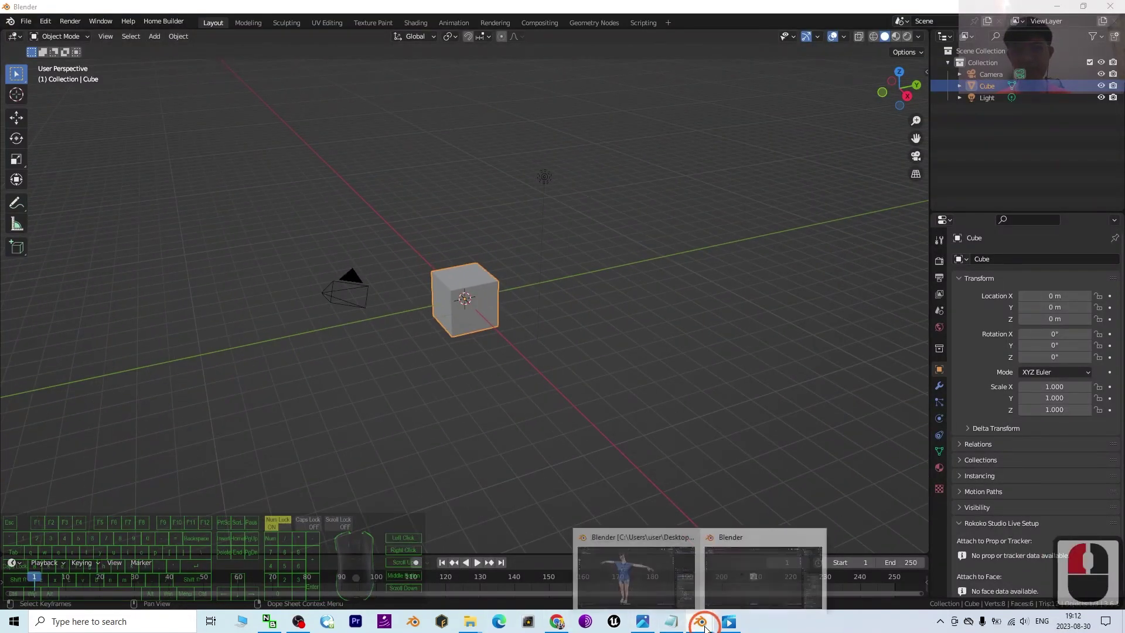
left_click(648, 581)
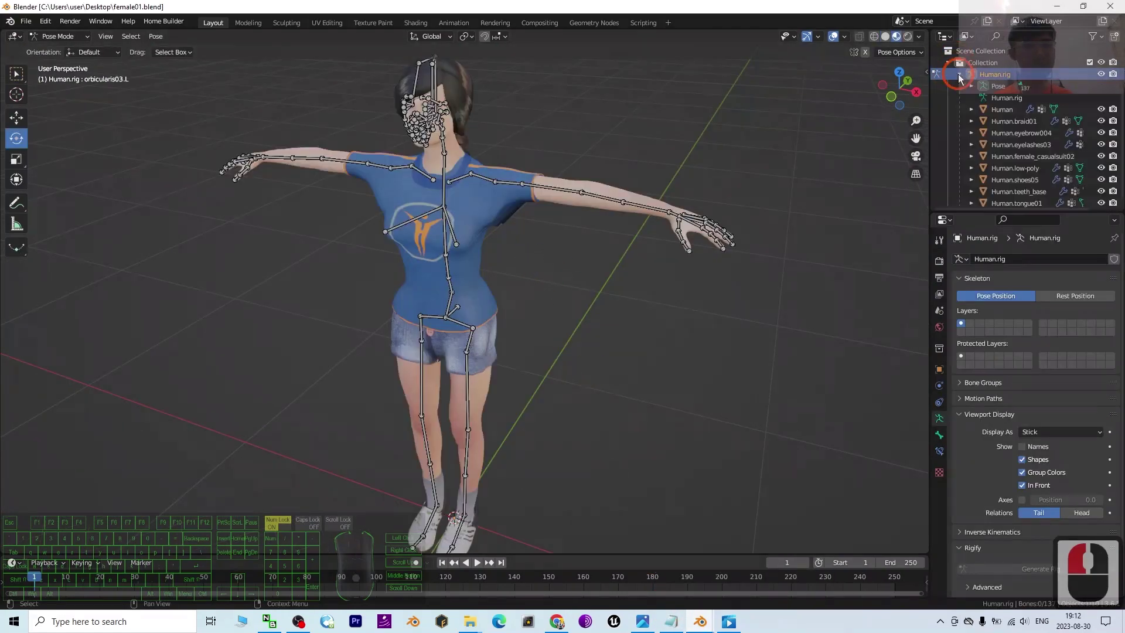
left_click(994, 75)
scroll(995, 84, "down", 7)
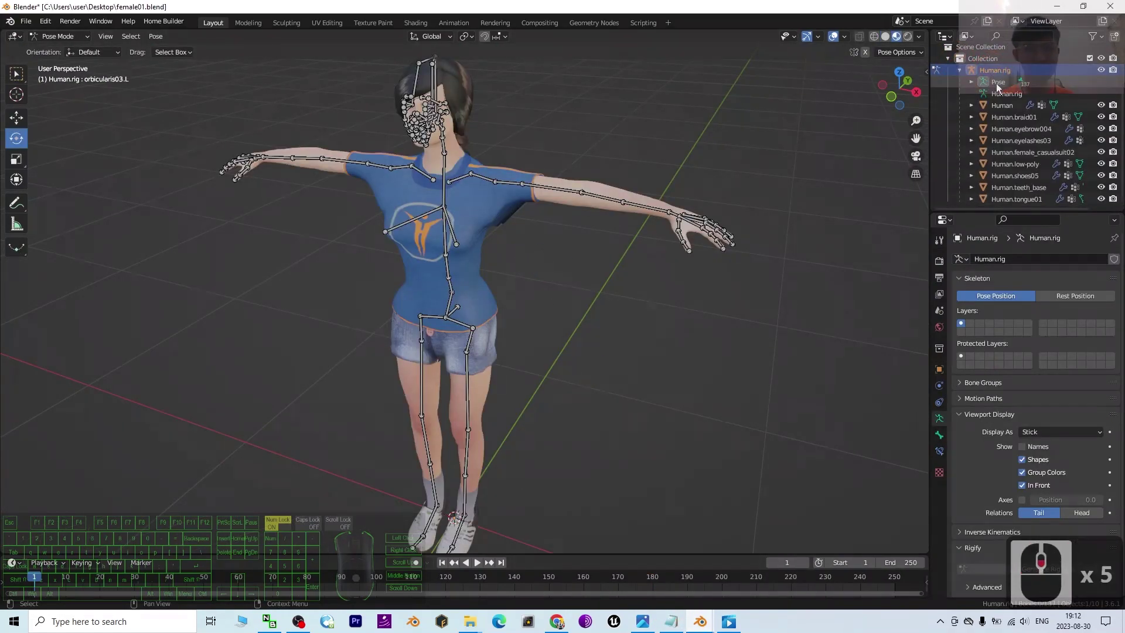
left_click(1003, 200, "shift")
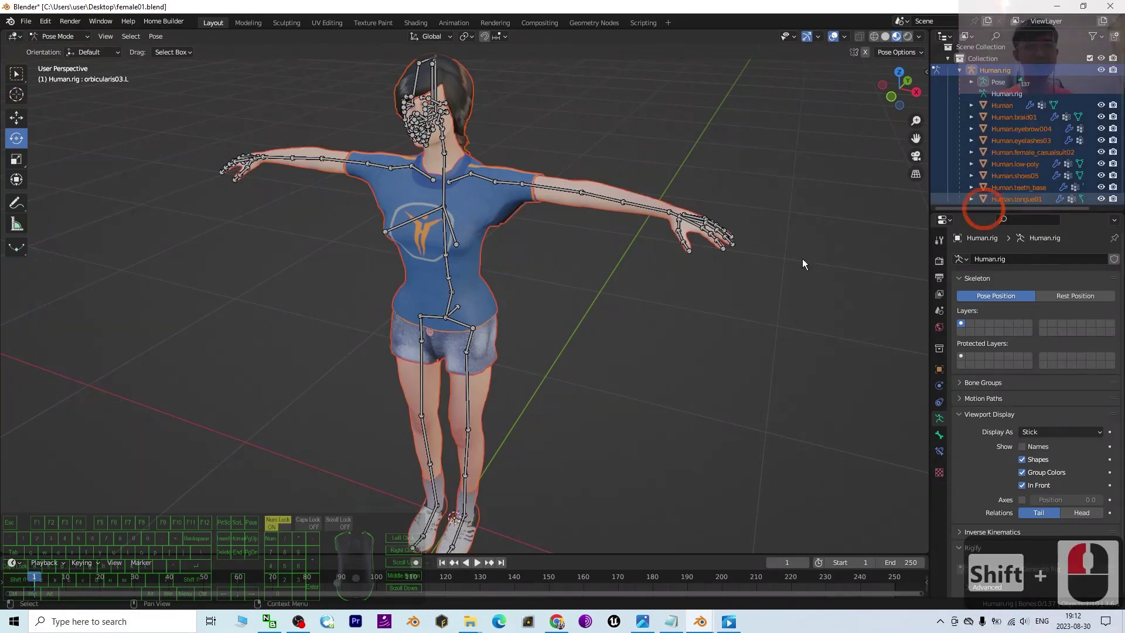
Step: Try to copy the selected character from its viewport and switch to the empty second Blender window
key("ctrl+c")
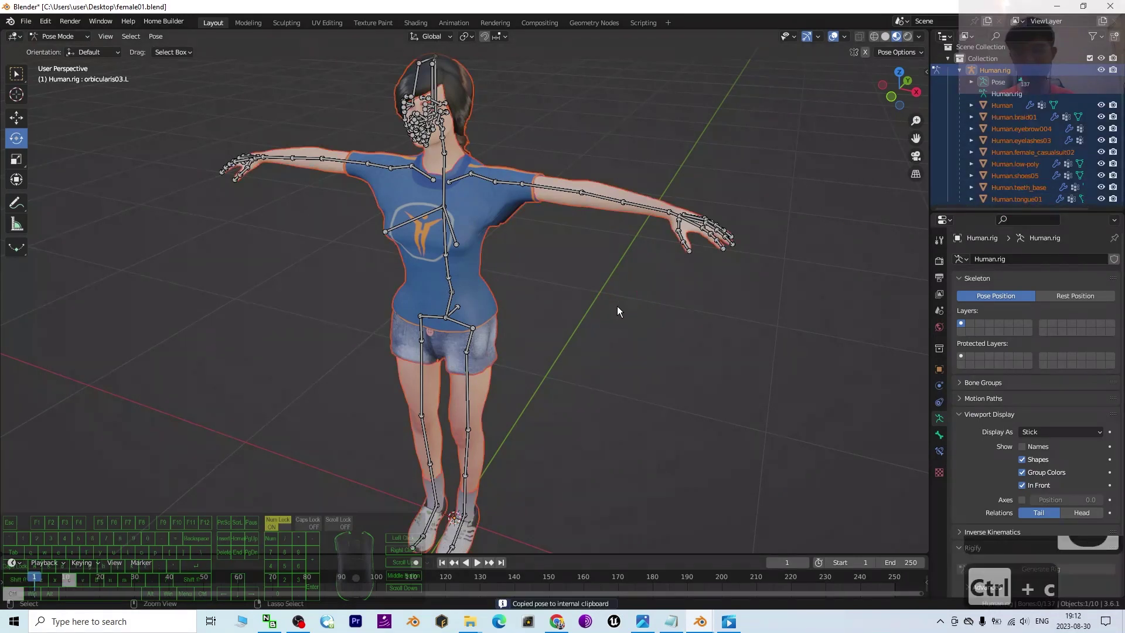
left_click(701, 622)
left_click(761, 574)
left_click(487, 359)
Step: Move the default cube to about X -1.79 m, Y -1.33 m, Z 2.22 m and try pasting the copied character
left_click(495, 302)
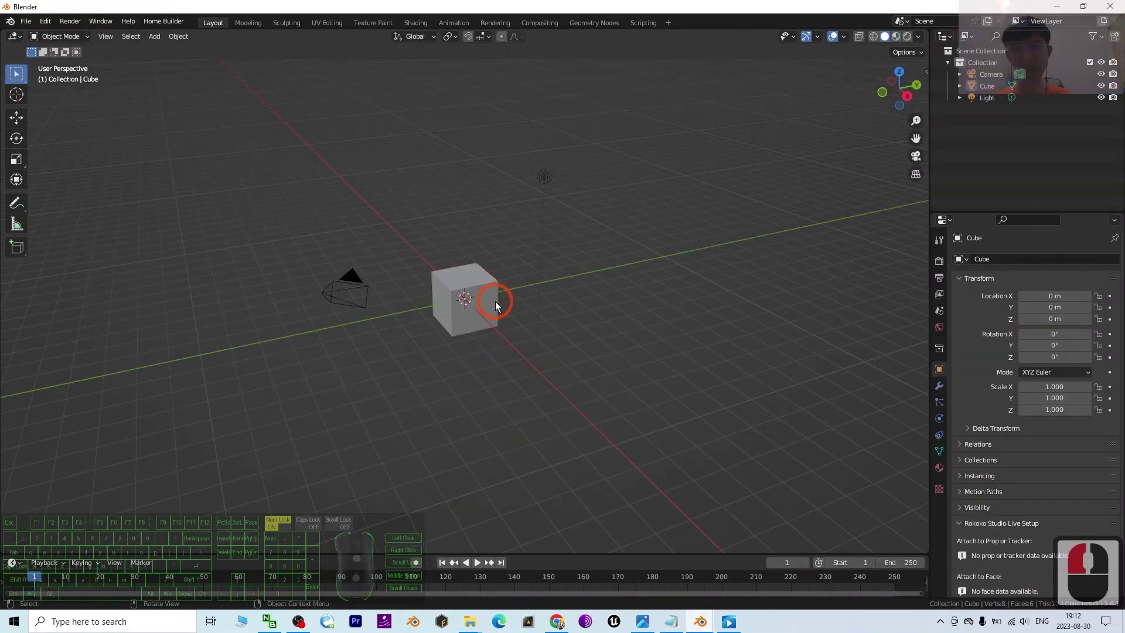
key("g")
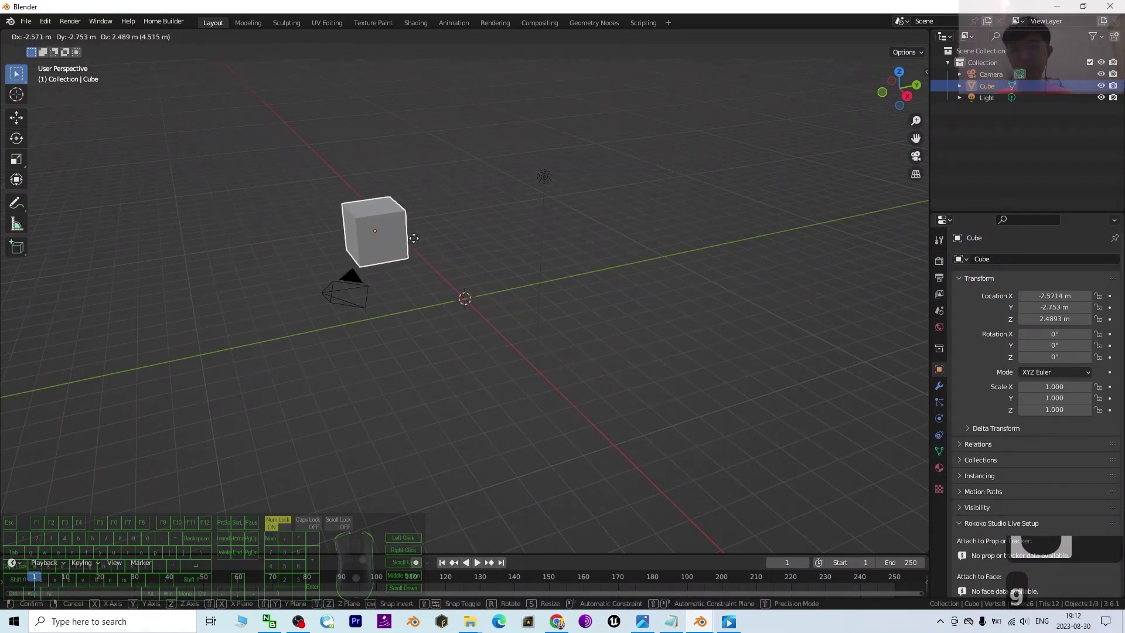
left_click(554, 317)
key("ctrl+v")
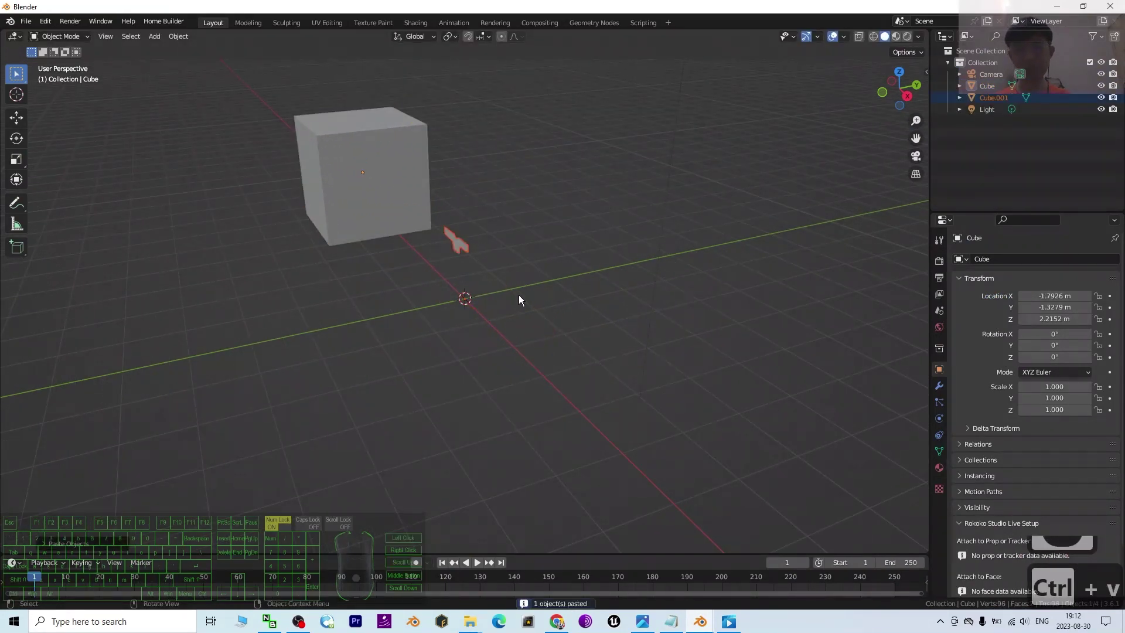
Step: Return to the female01.blend window, reselect Human.rig with its child meshes down to Human.tongue01, and retry the copy in the viewport
mouse_move(700, 621)
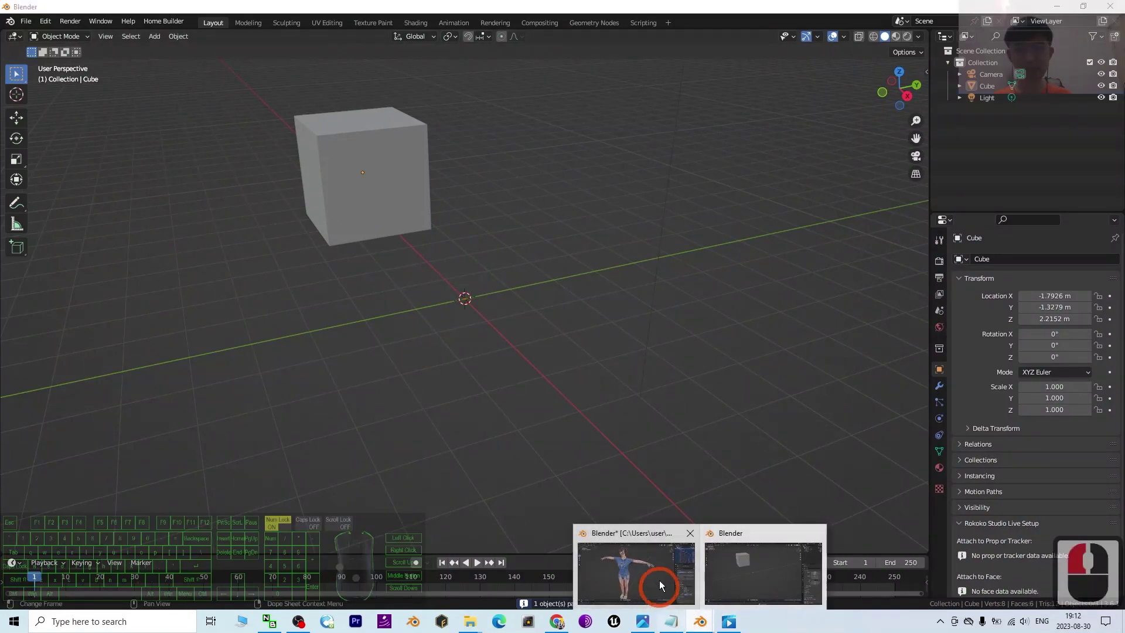
left_click(659, 580)
scroll(680, 312, "down", 1)
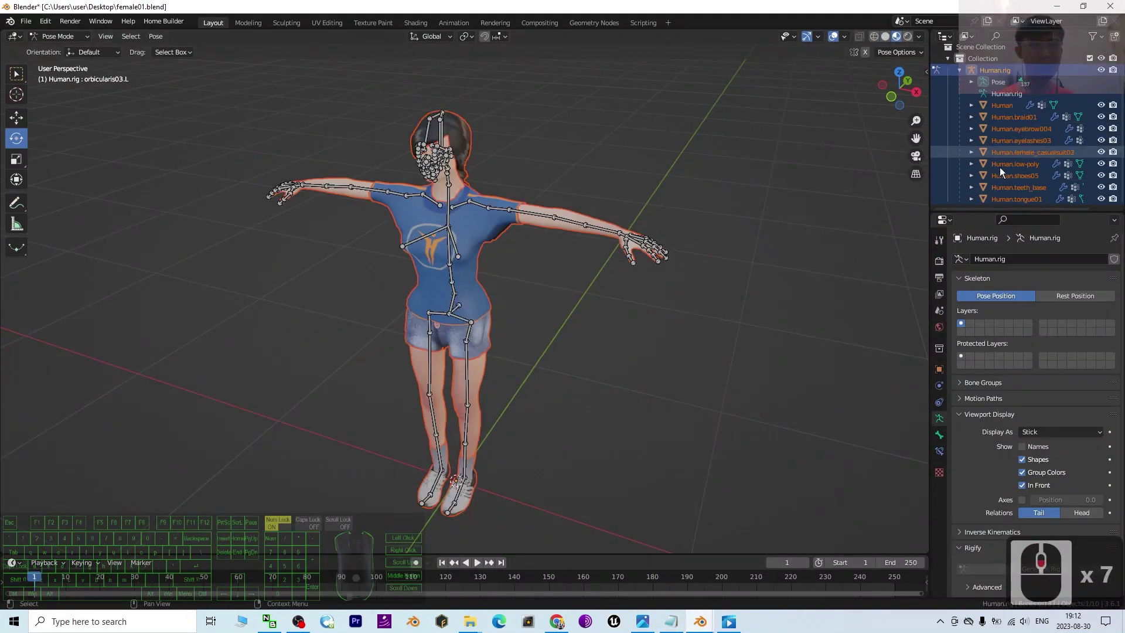
left_click(995, 82)
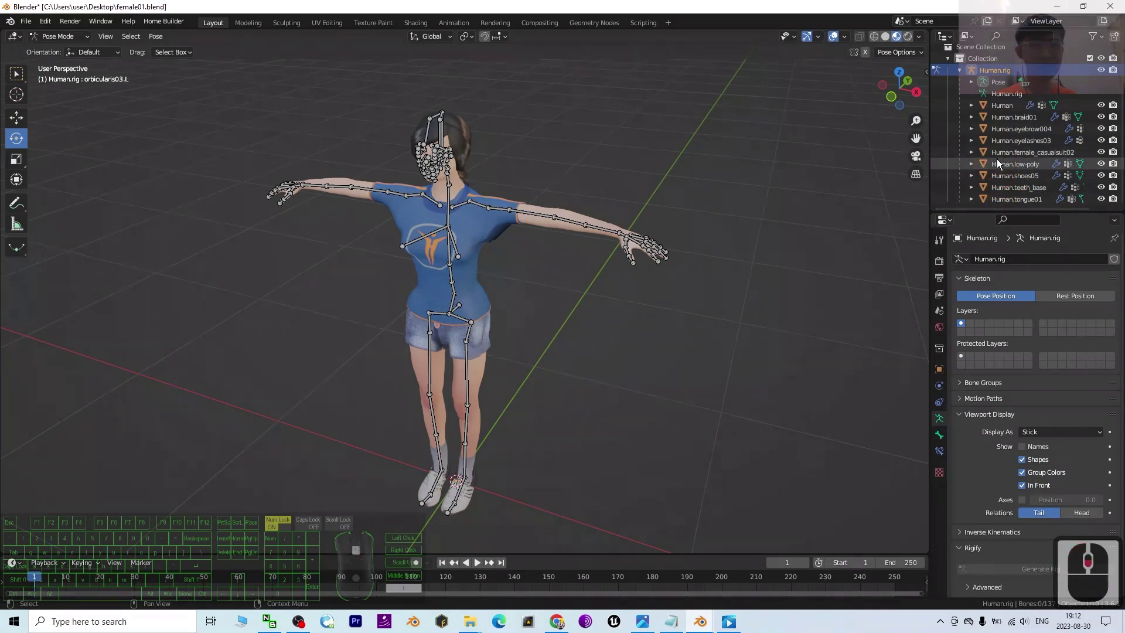
left_click(1014, 199, "shift")
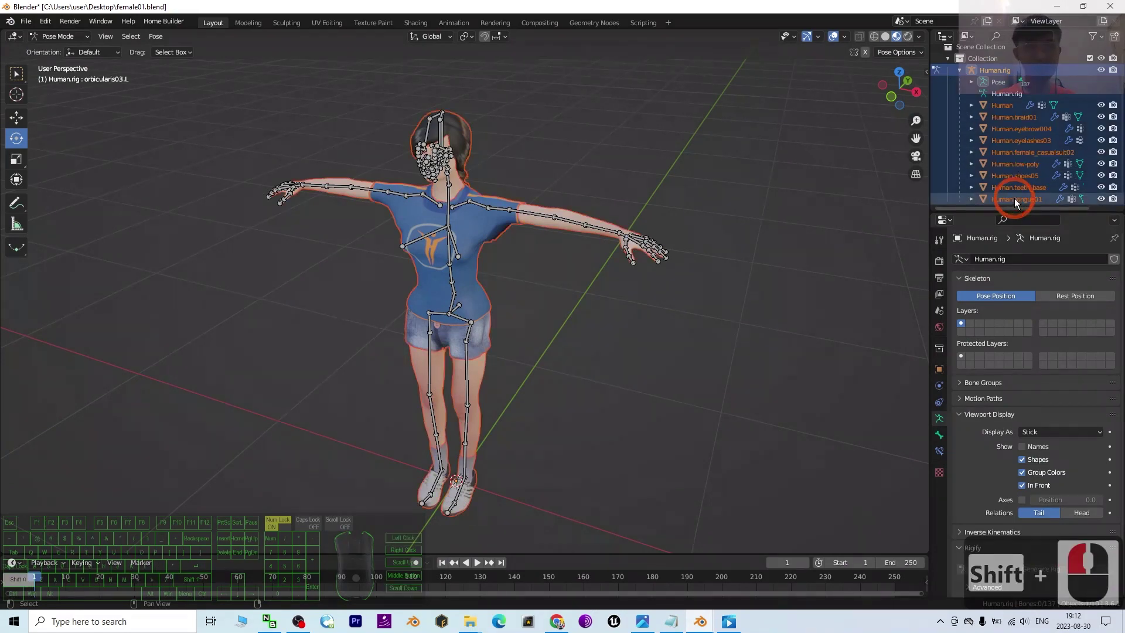
key("ctrl+c")
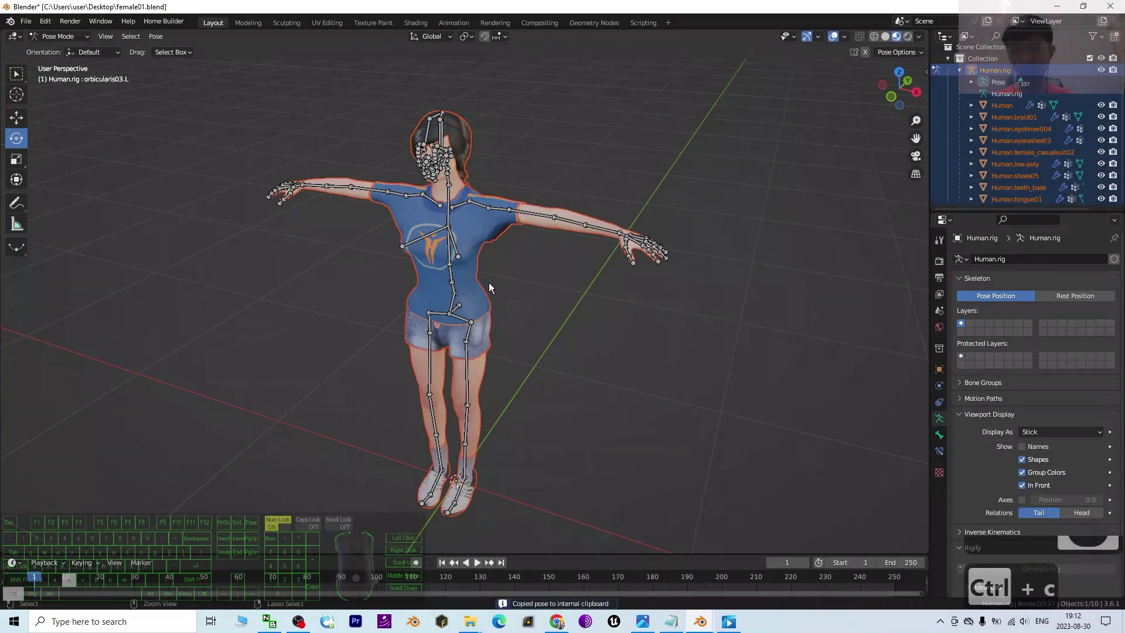
Step: Try pasting the character into the second Blender window and delete the stray mesh that was pasted
left_click(700, 621)
left_click(751, 568)
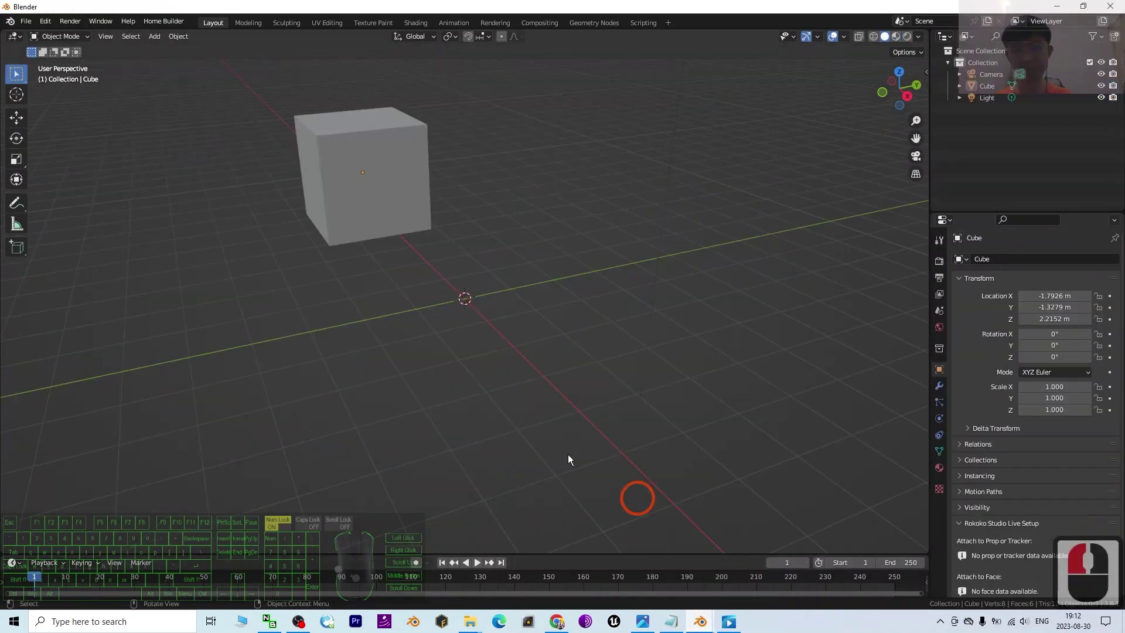
key("ctrl+v")
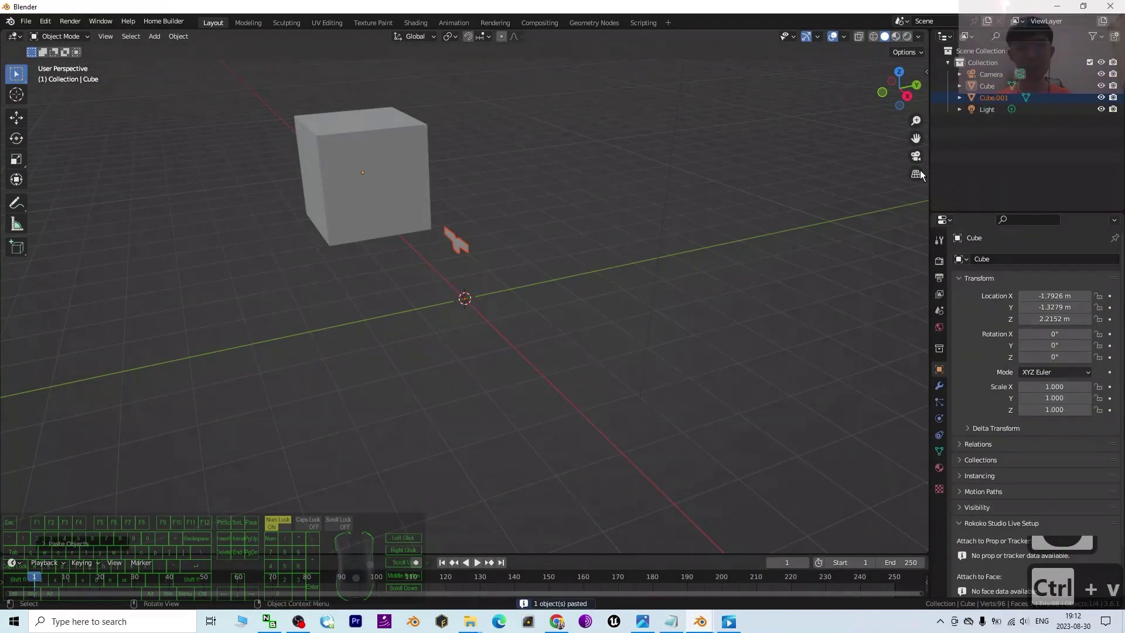
double_click(960, 99)
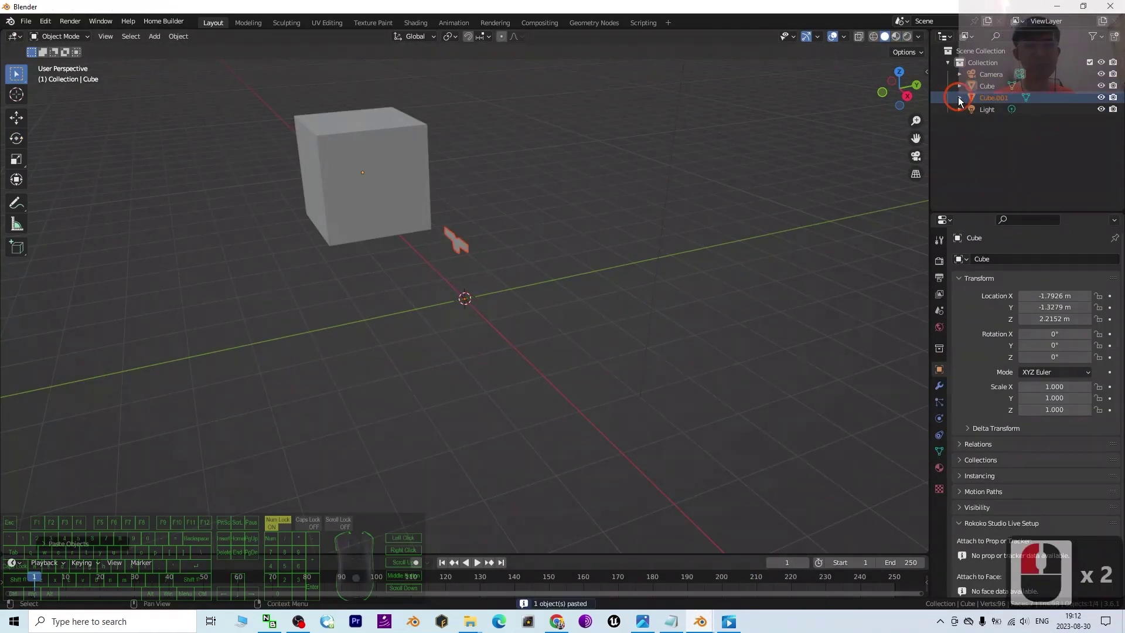
left_click(574, 346)
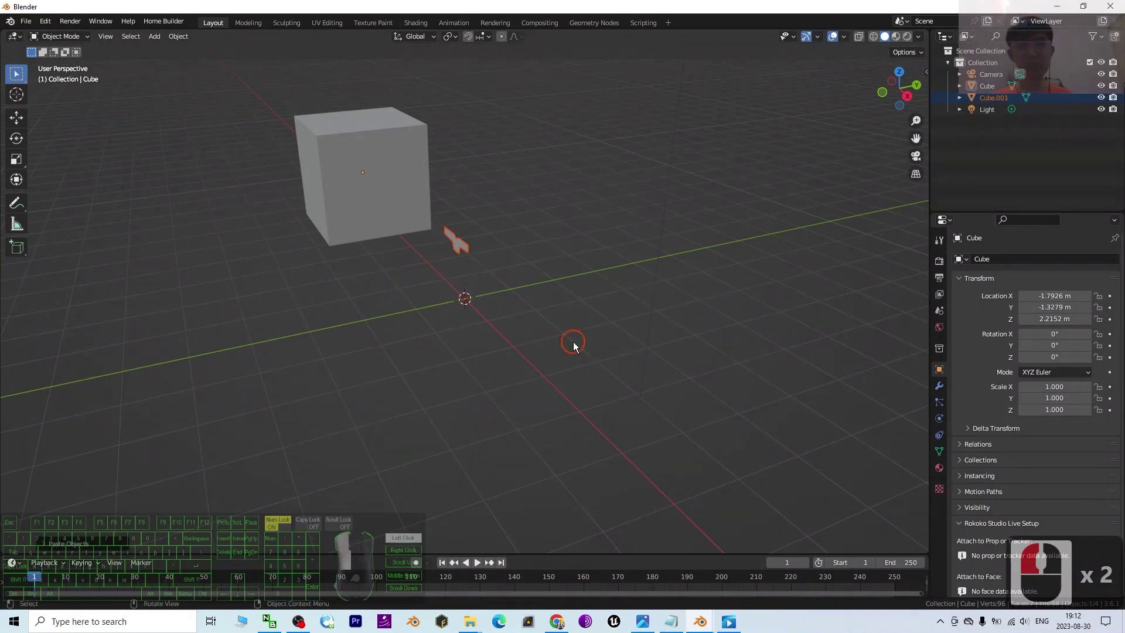
left_click(462, 247)
key("Delete")
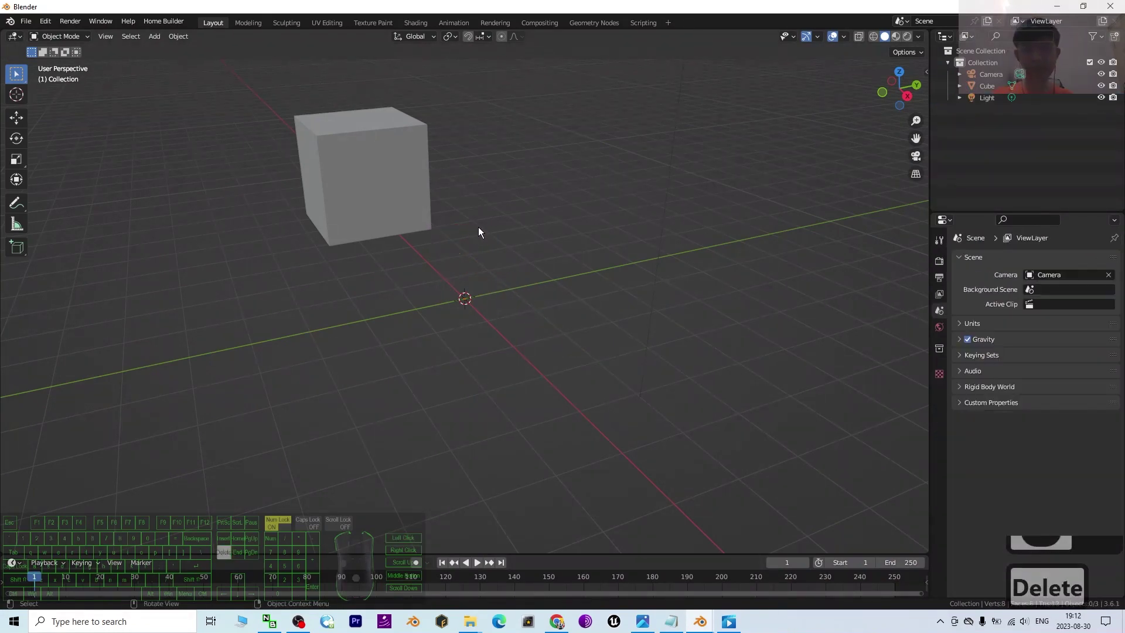
scroll(504, 271, "down", 3)
key("a")
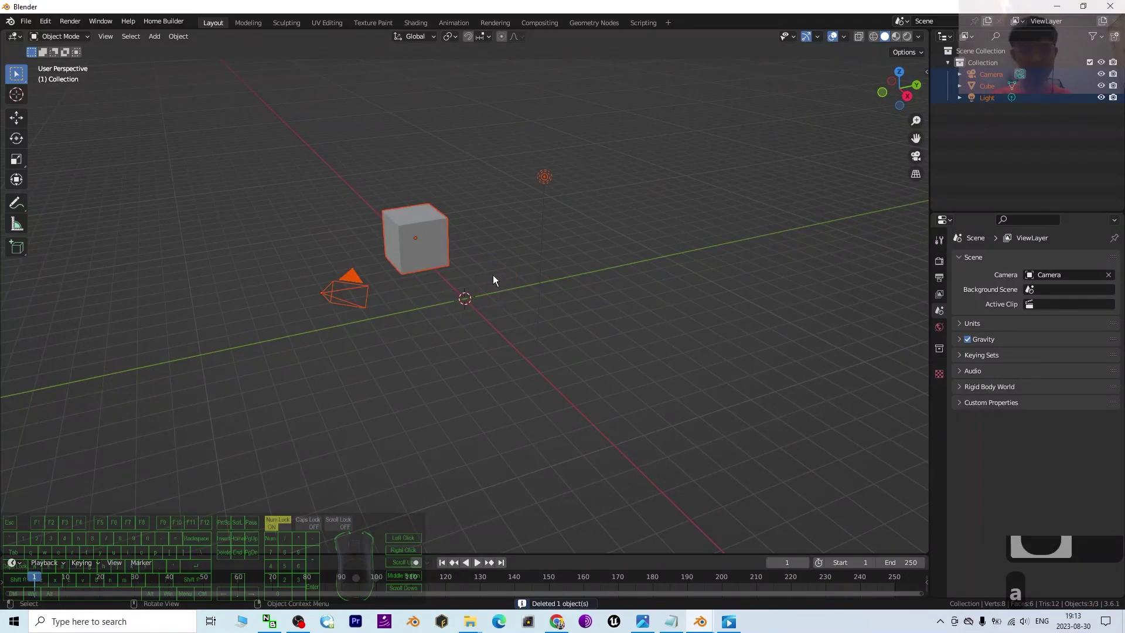
left_click(648, 135)
left_click(493, 528)
Step: Switch back to female01.blend and copy the selected rig and meshes as objects from the scene hierarchy
mouse_move(698, 621)
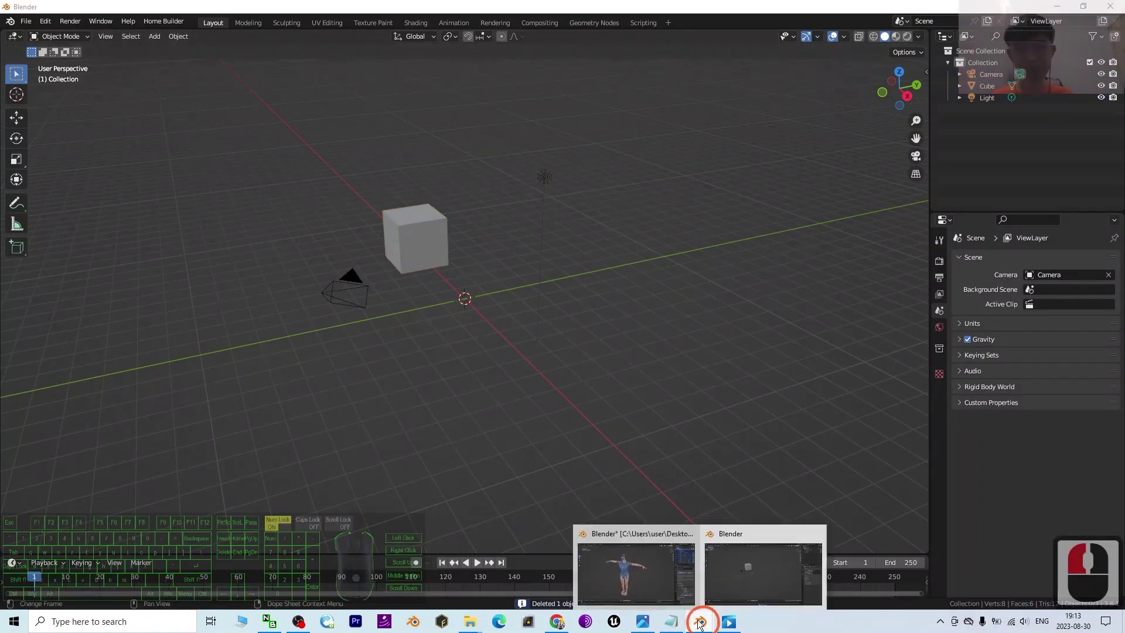
left_click(628, 557)
left_click(490, 221)
right_click(491, 222)
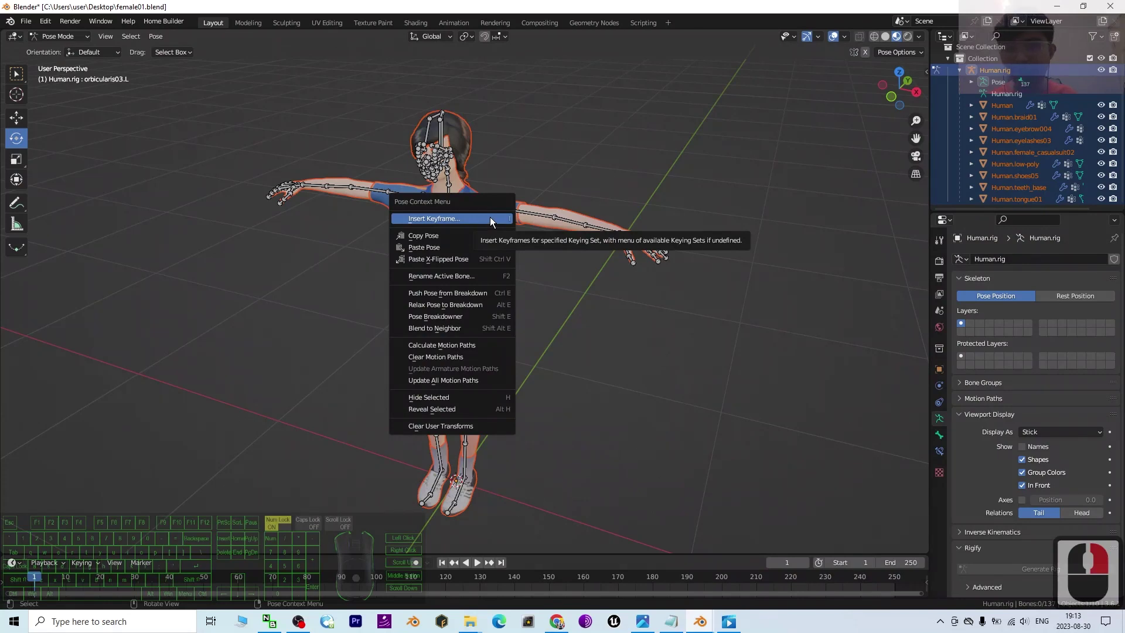
right_click(982, 116)
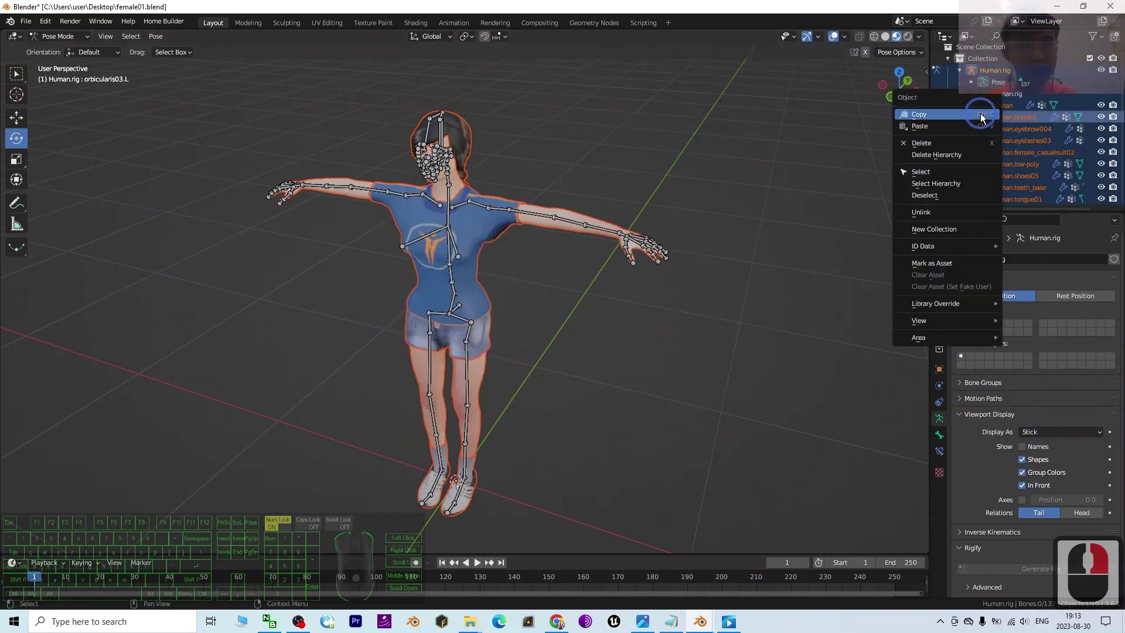
left_click(918, 115)
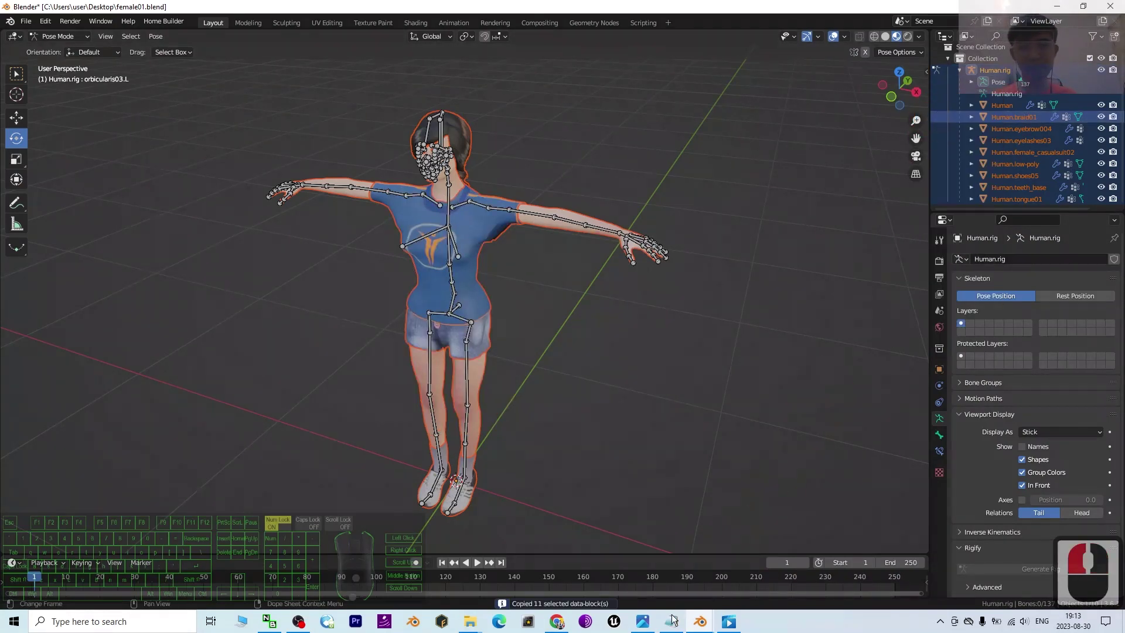
Step: Paste the copied rig and meshes into the second Blender window's scene and clear the selection
mouse_move(699, 621)
left_click(764, 565)
left_click(542, 321)
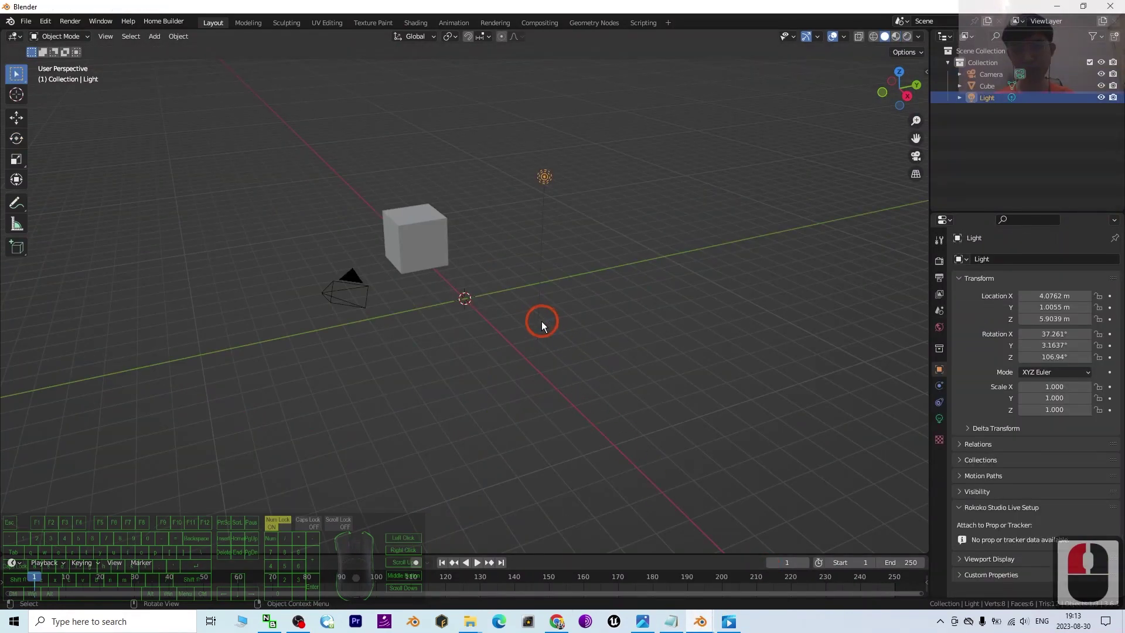
key("ctrl+v")
scroll(483, 299, "up", 11)
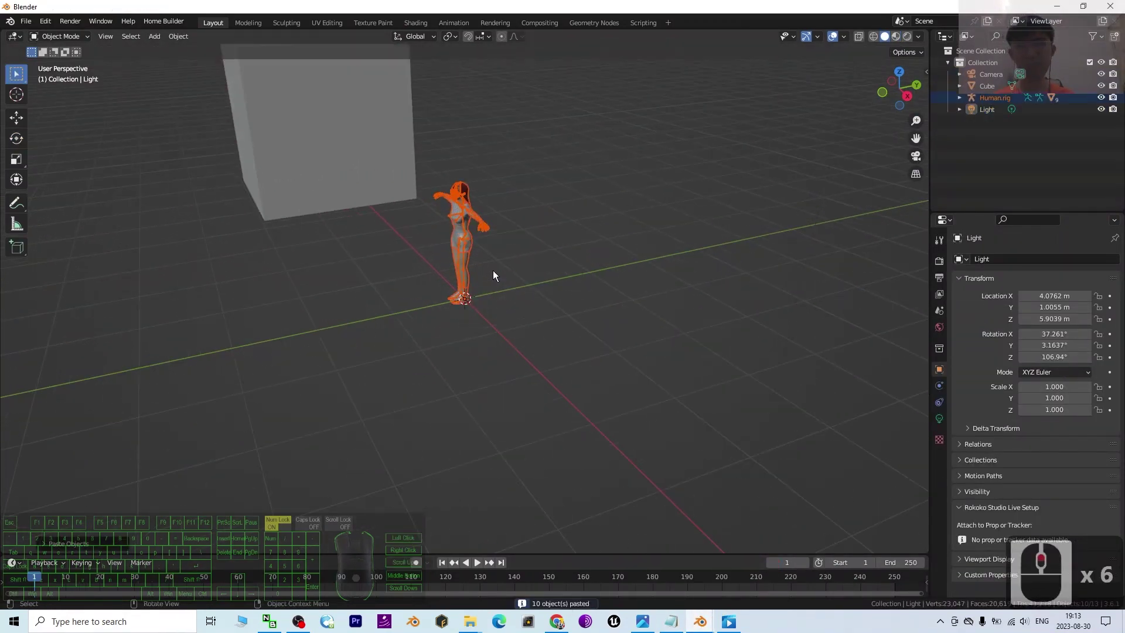
middle_click_drag(530, 241, 672, 170, "shift")
left_click(603, 204)
middle_click_drag(603, 204, 866, 15)
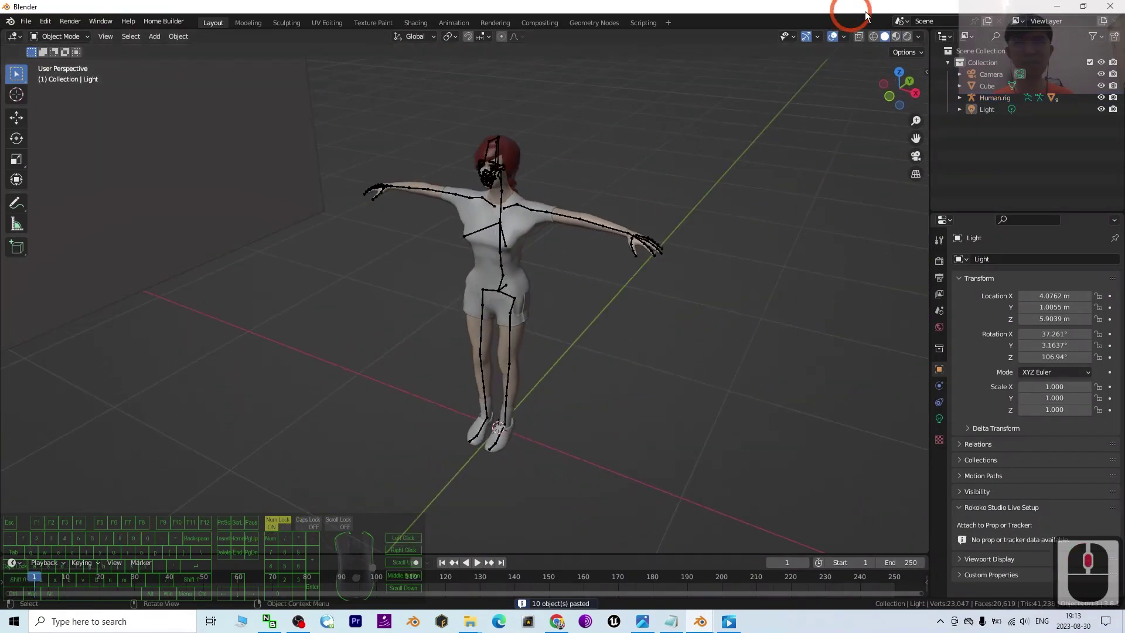
Step: Set the viewport shading to Material Preview and view the character's face and shirt textures up close
left_click(895, 37)
scroll(536, 156, "up", 3)
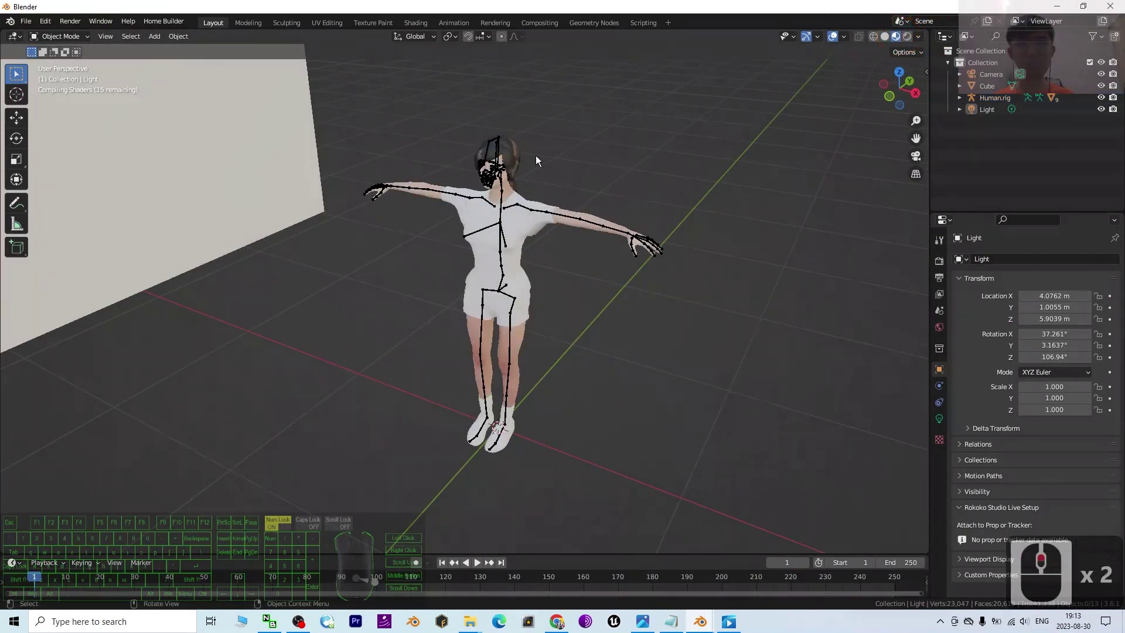
middle_click_drag(641, 188, 597, 271, "shift")
scroll(593, 252, "up", 4)
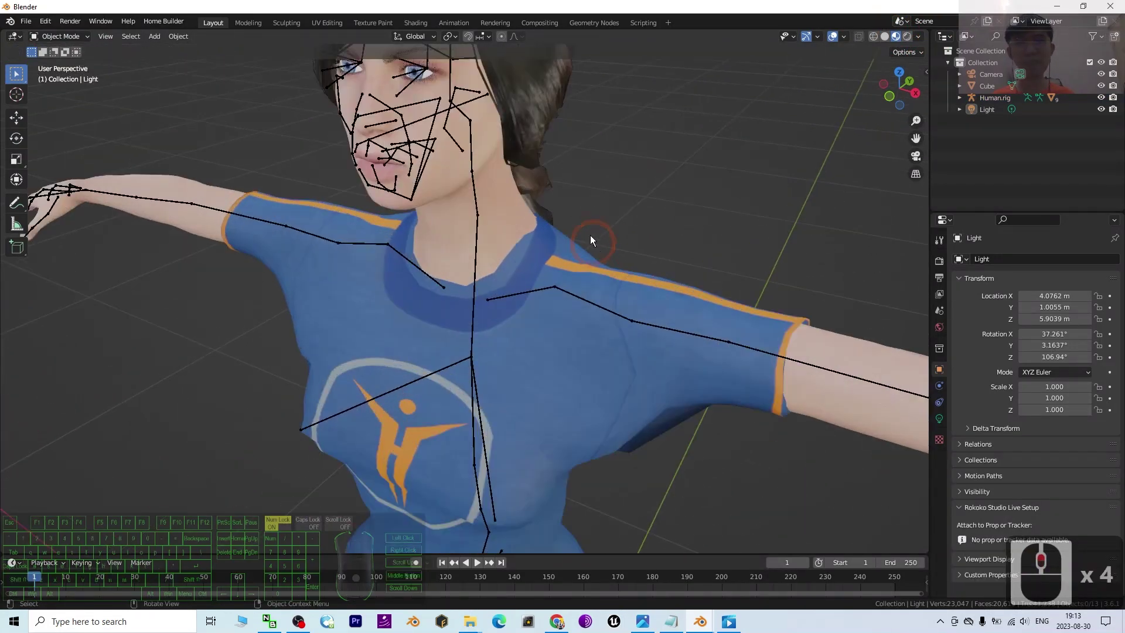
Step: Examine the pasted character's size beside the cube and its clothing and rig from head to feet
scroll(589, 235, "down", 6)
scroll(483, 374, "down", 2)
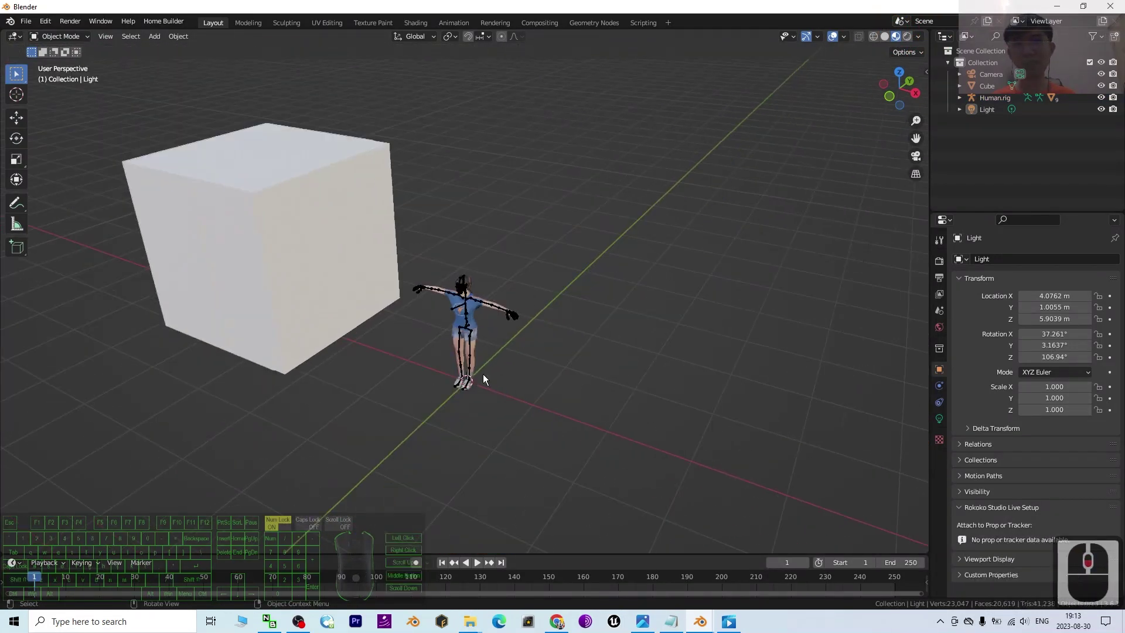
scroll(488, 375, "up", 4)
scroll(494, 379, "down", 7)
scroll(503, 392, "up", 2)
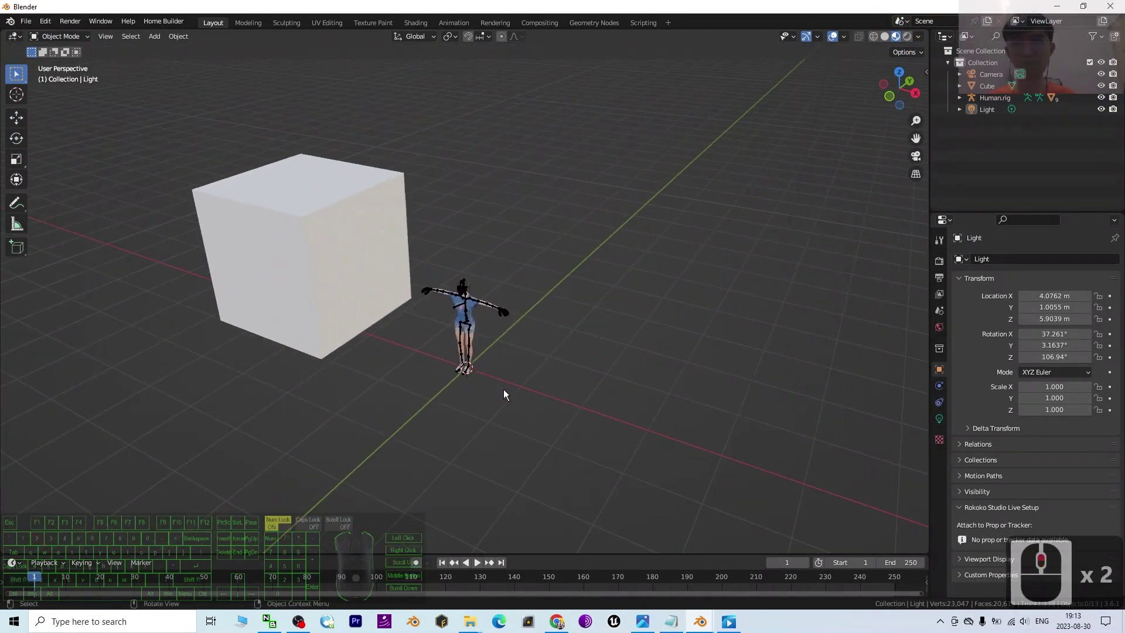
middle_click_drag(501, 399, 565, 405)
scroll(581, 455, "up", 6)
scroll(581, 455, "up", 1)
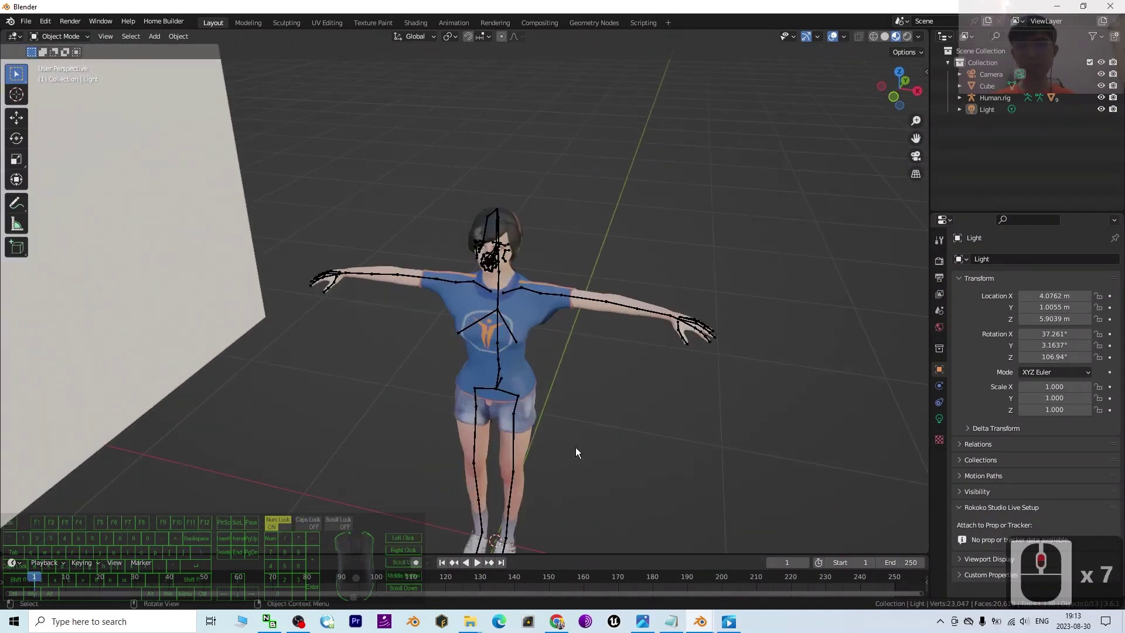
middle_click_drag(575, 448, 495, 434, "shift")
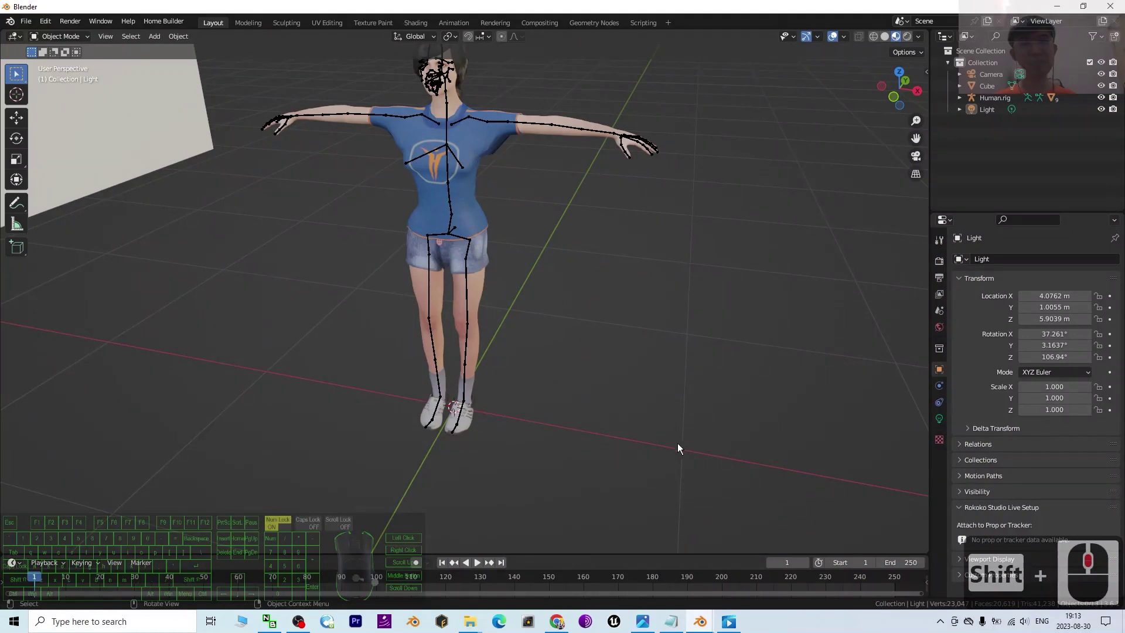
Step: Switch to the image viewer window showing cover.jpg
left_click(719, 625)
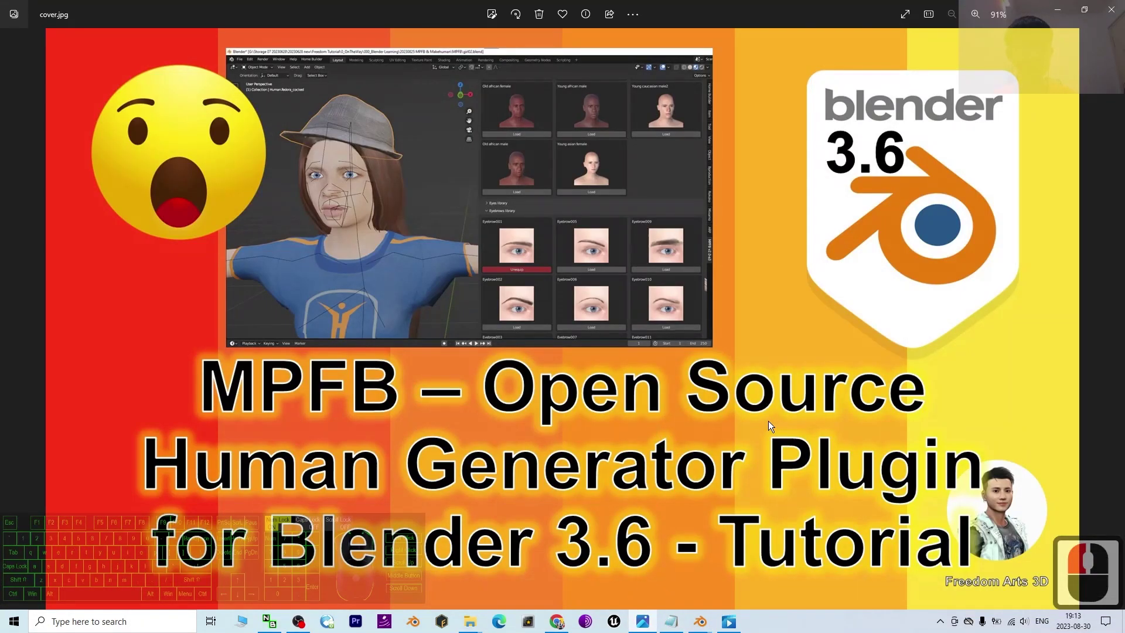